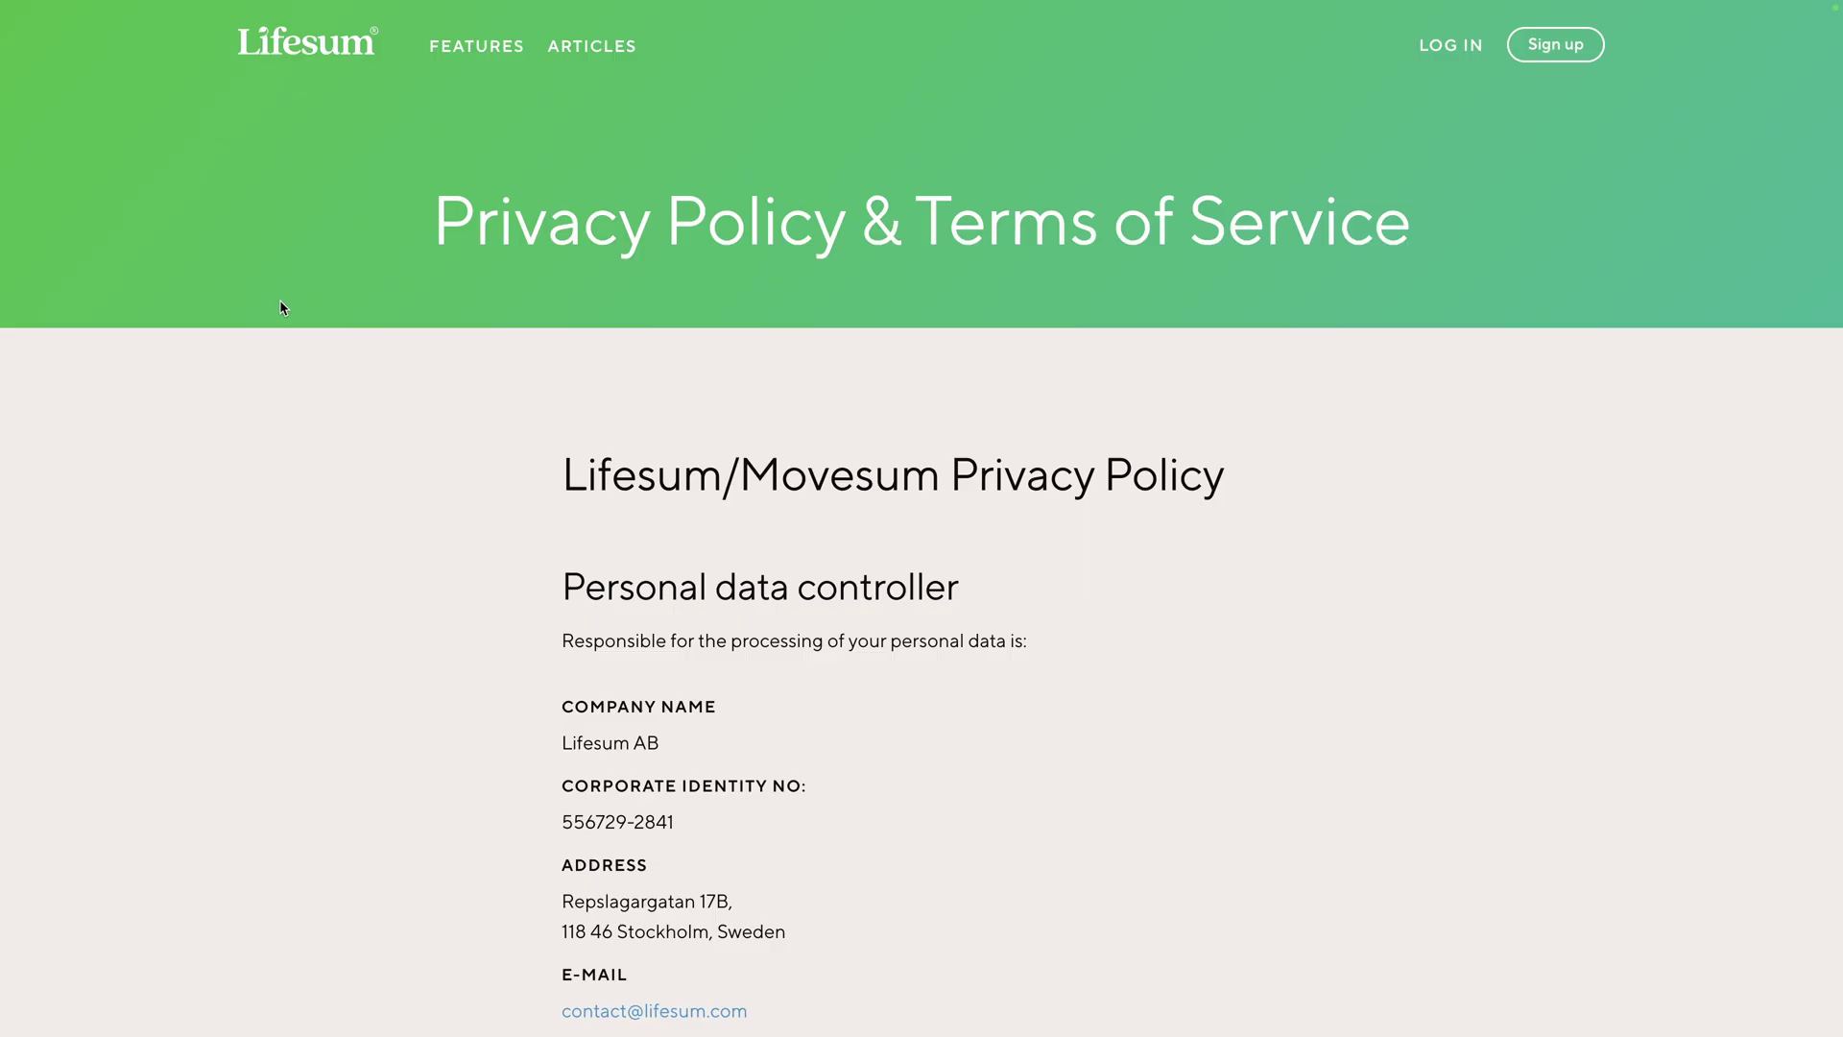
Find 'transfer of data' in the Lifesum privacy policy and select the sentence about transfers outside the EEA.
key(super+f)
text(transfer of data)
key(Return)
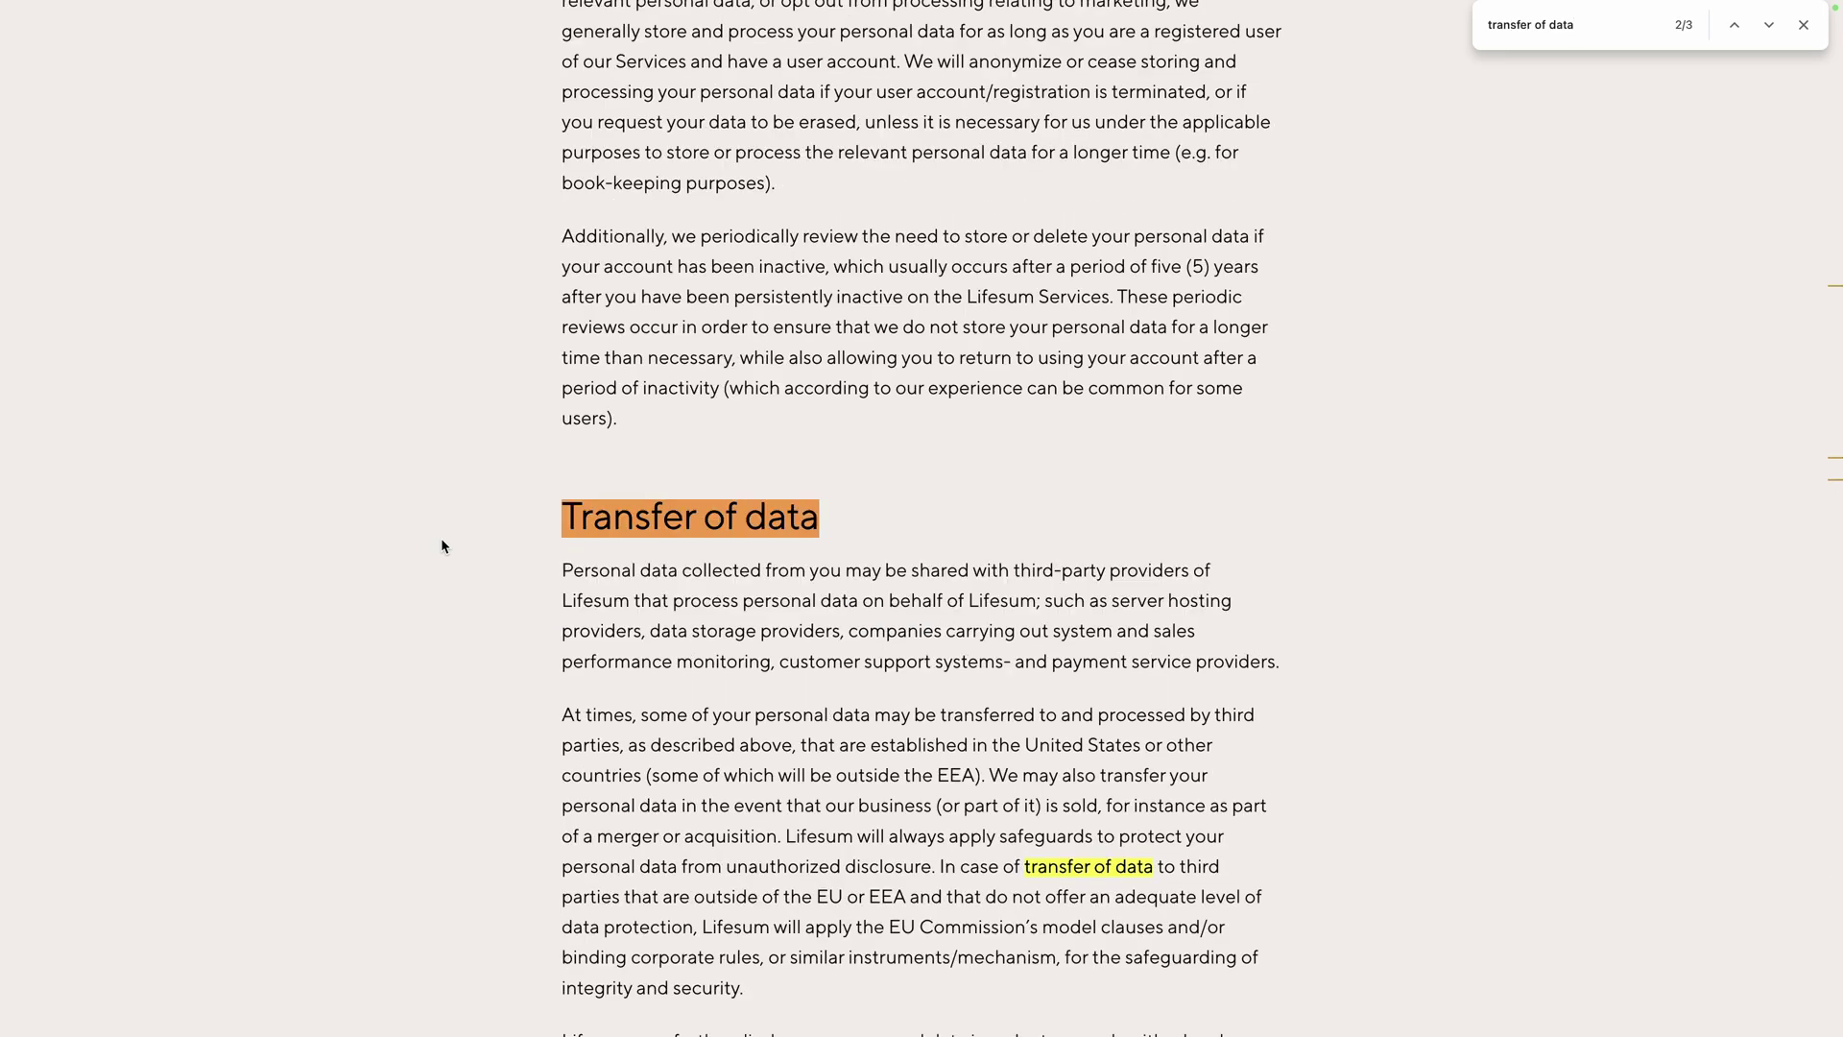
key(Escape)
scroll(568, 434, down, 3)
drag(561, 437, 766, 444)
drag(1010, 443, 958, 520)
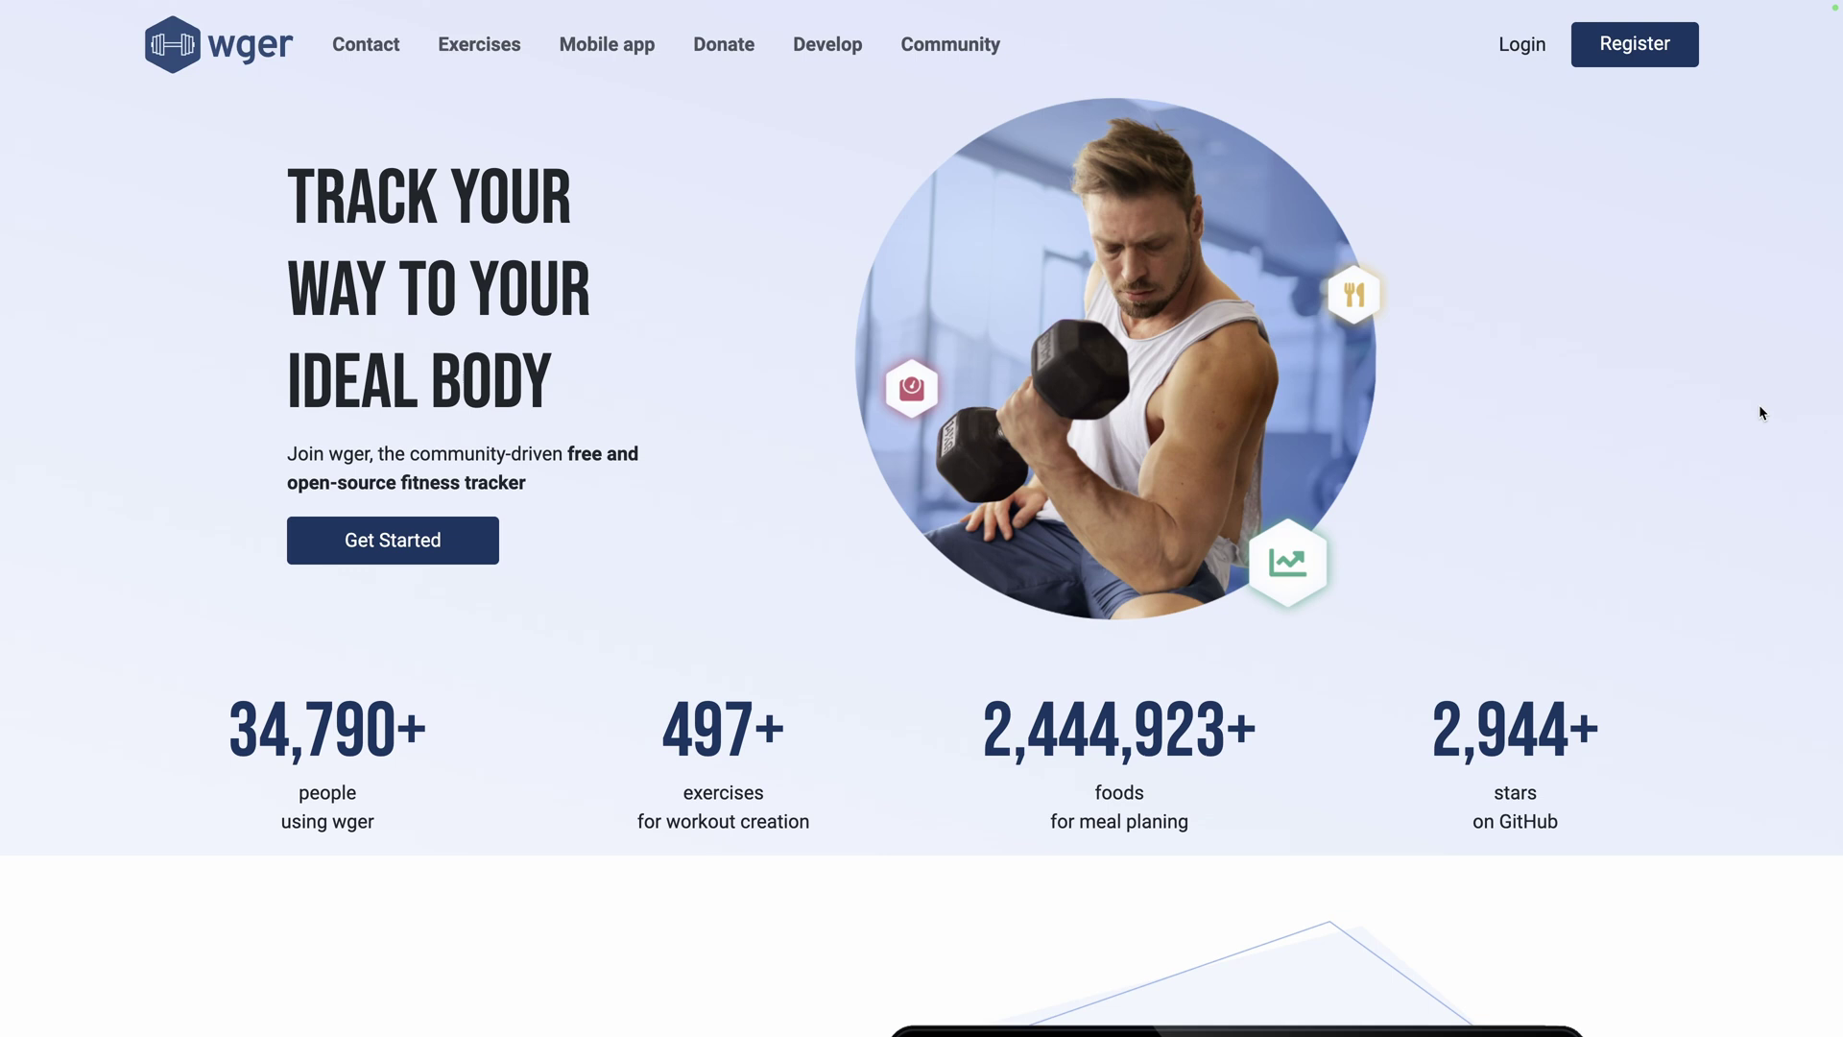
Scroll through the wger homepage features and the GitHub README down to the Installation section.
scroll(1760, 412, down, 7)
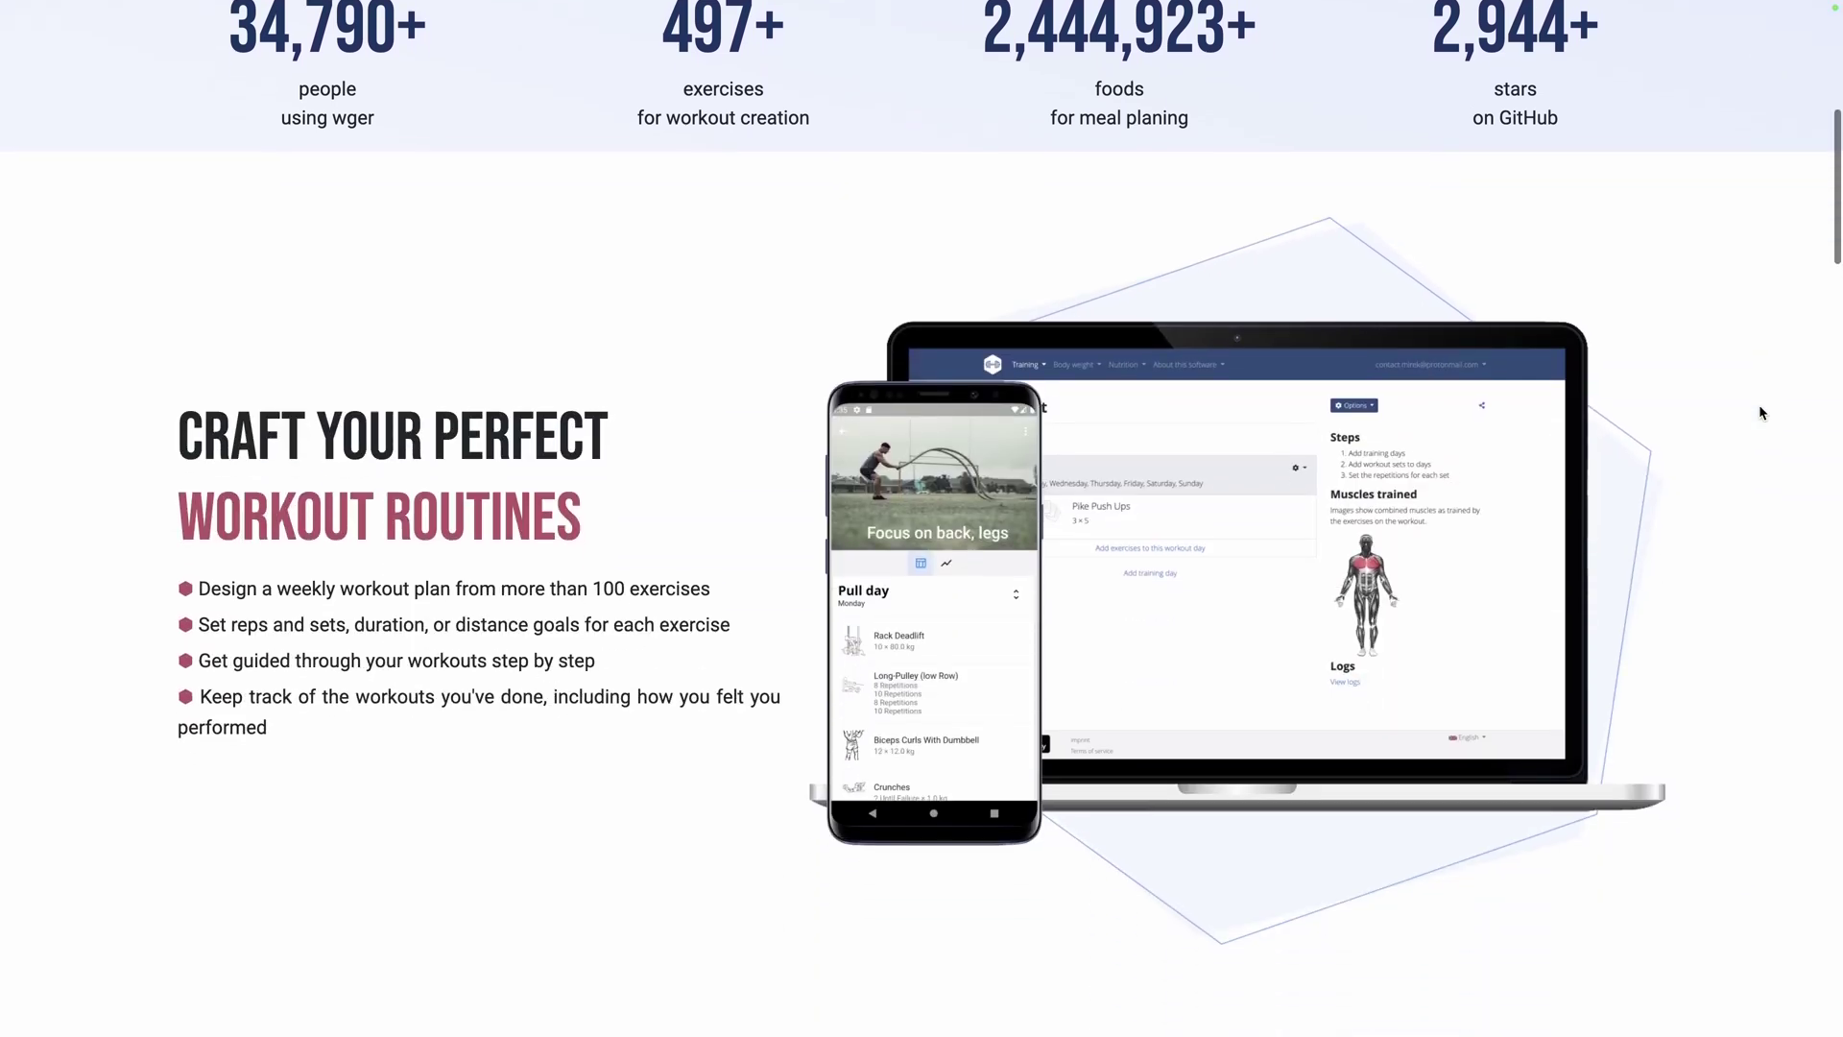
scroll(1759, 407, down, 8)
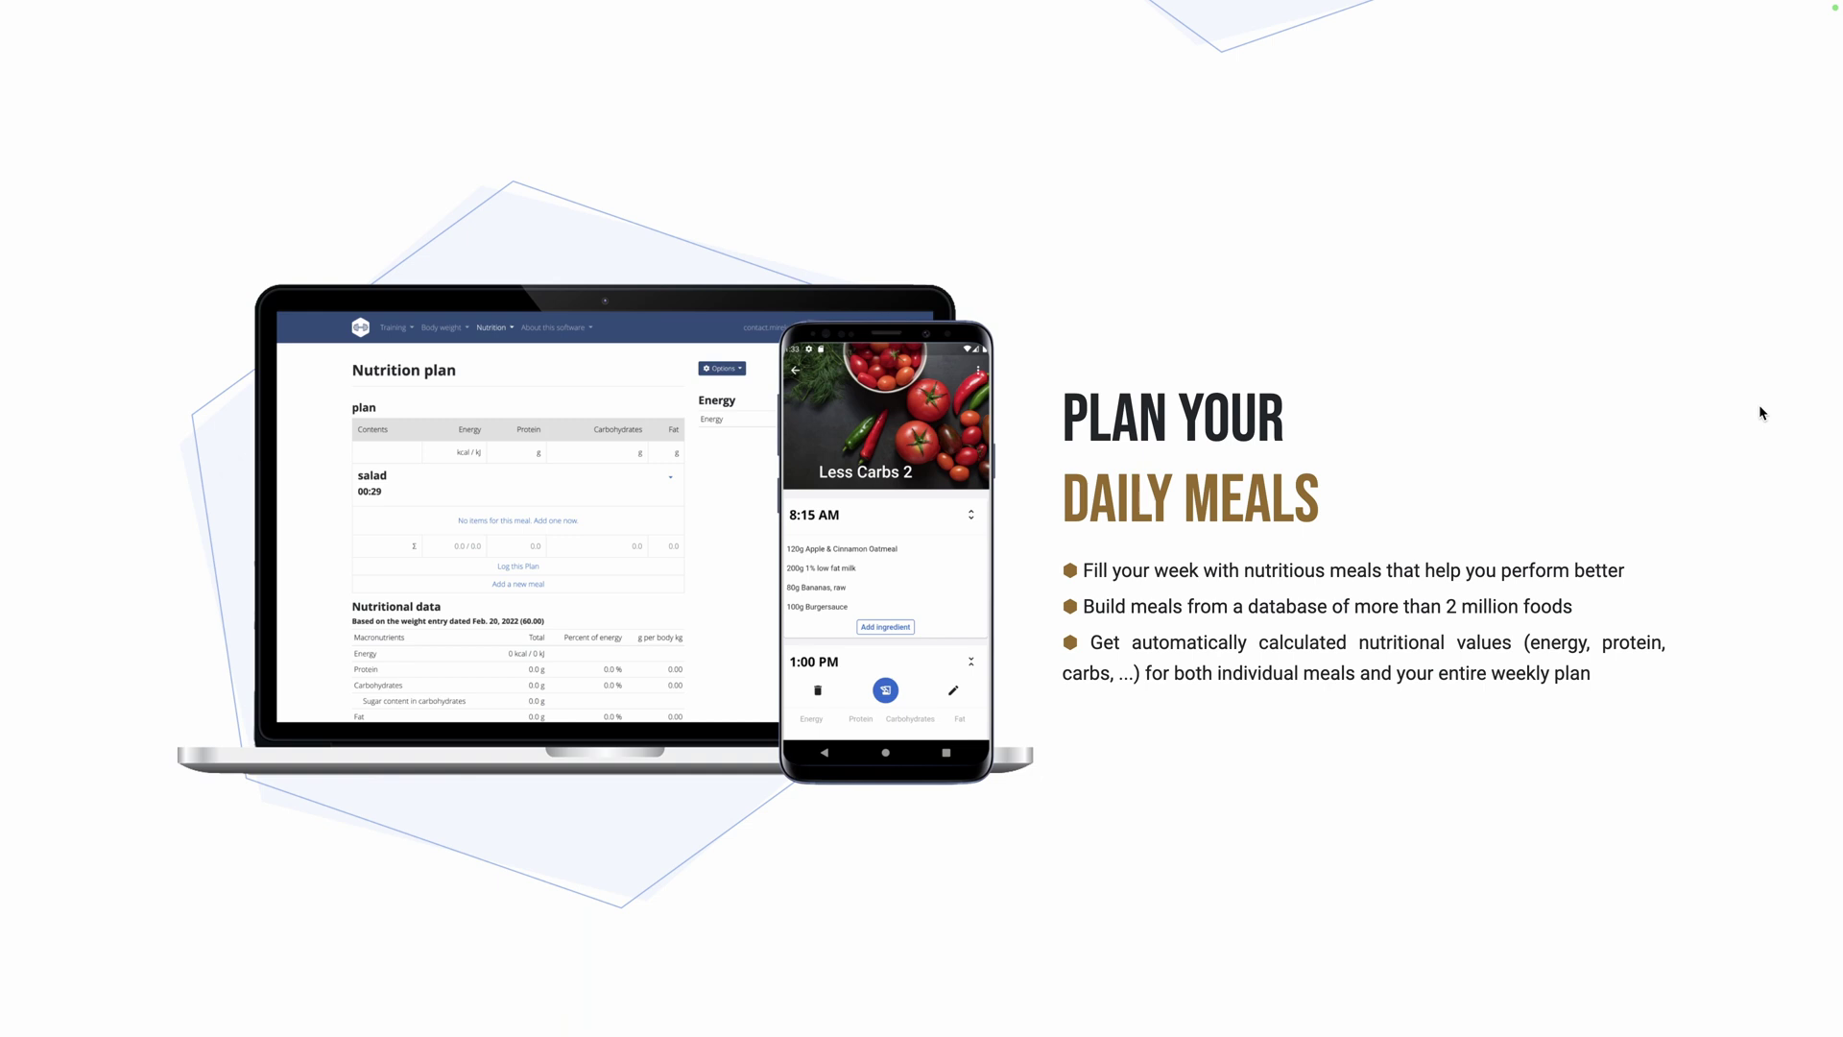
scroll(1759, 413, down, 8)
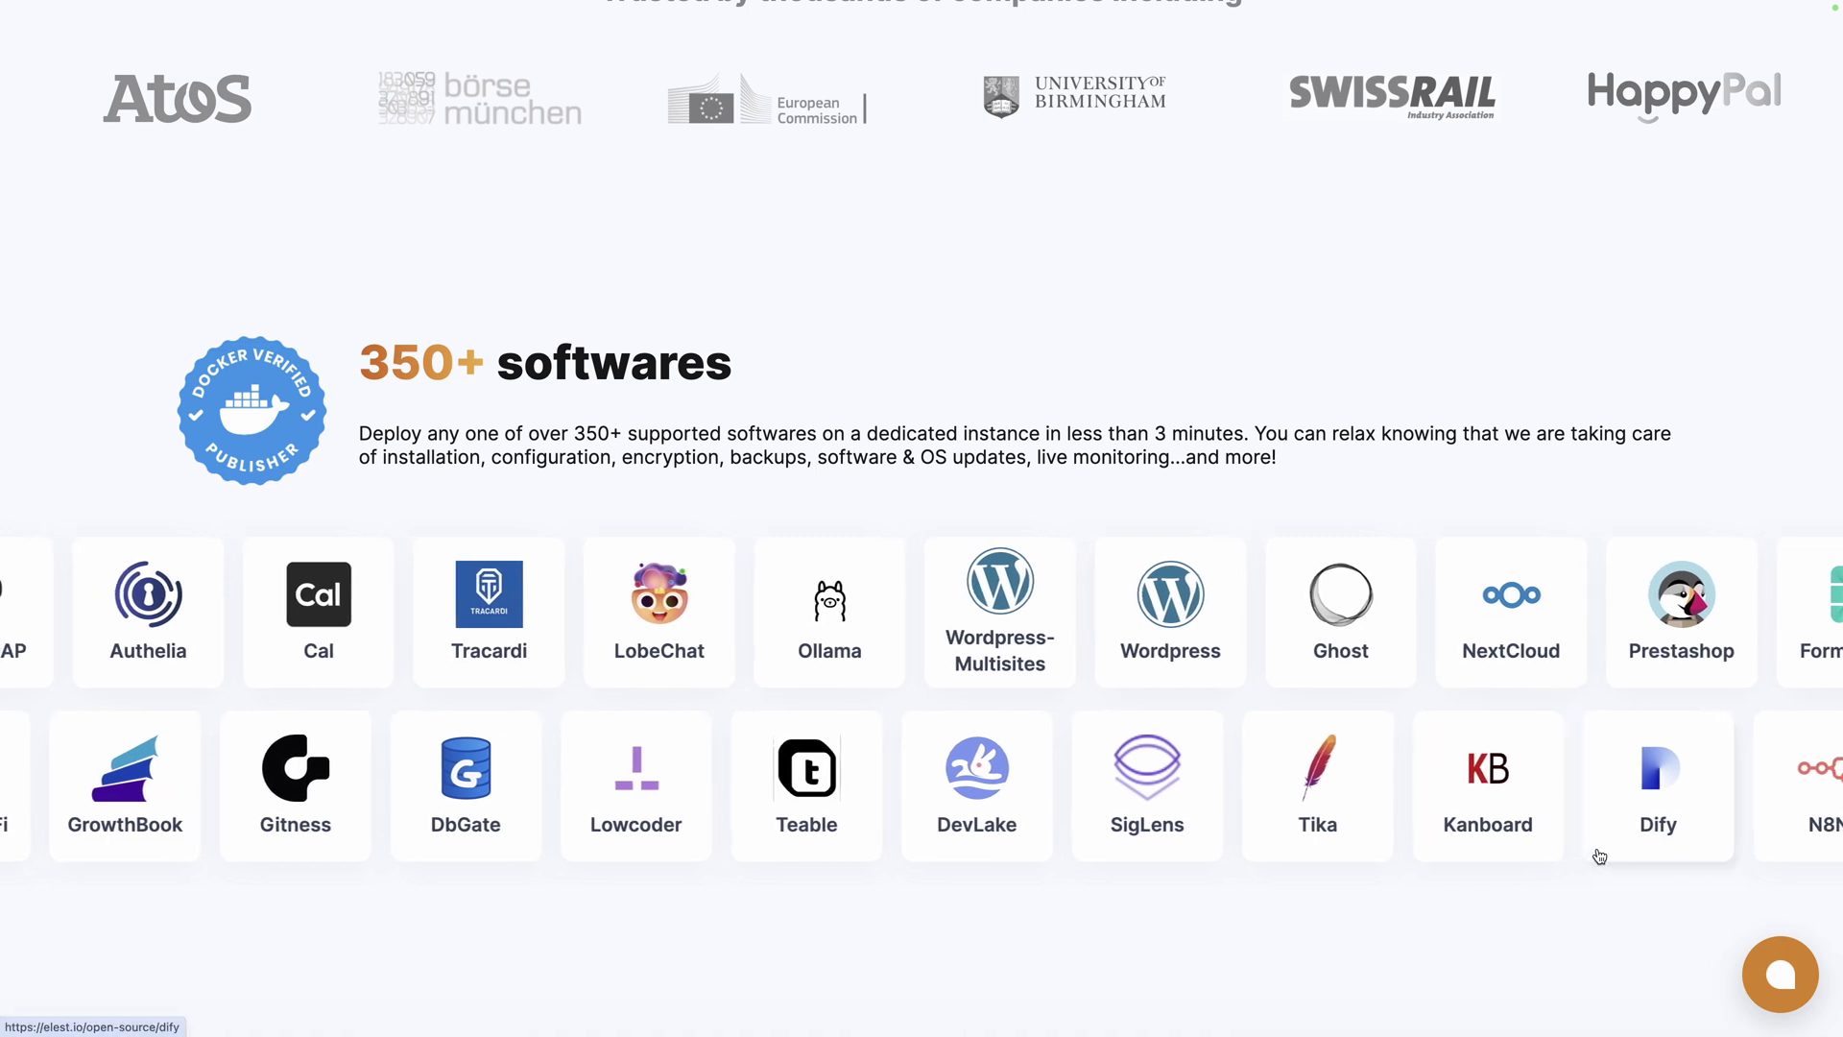
Scroll through Elestio's list of deployable software.
scroll(1598, 856, down, 8)
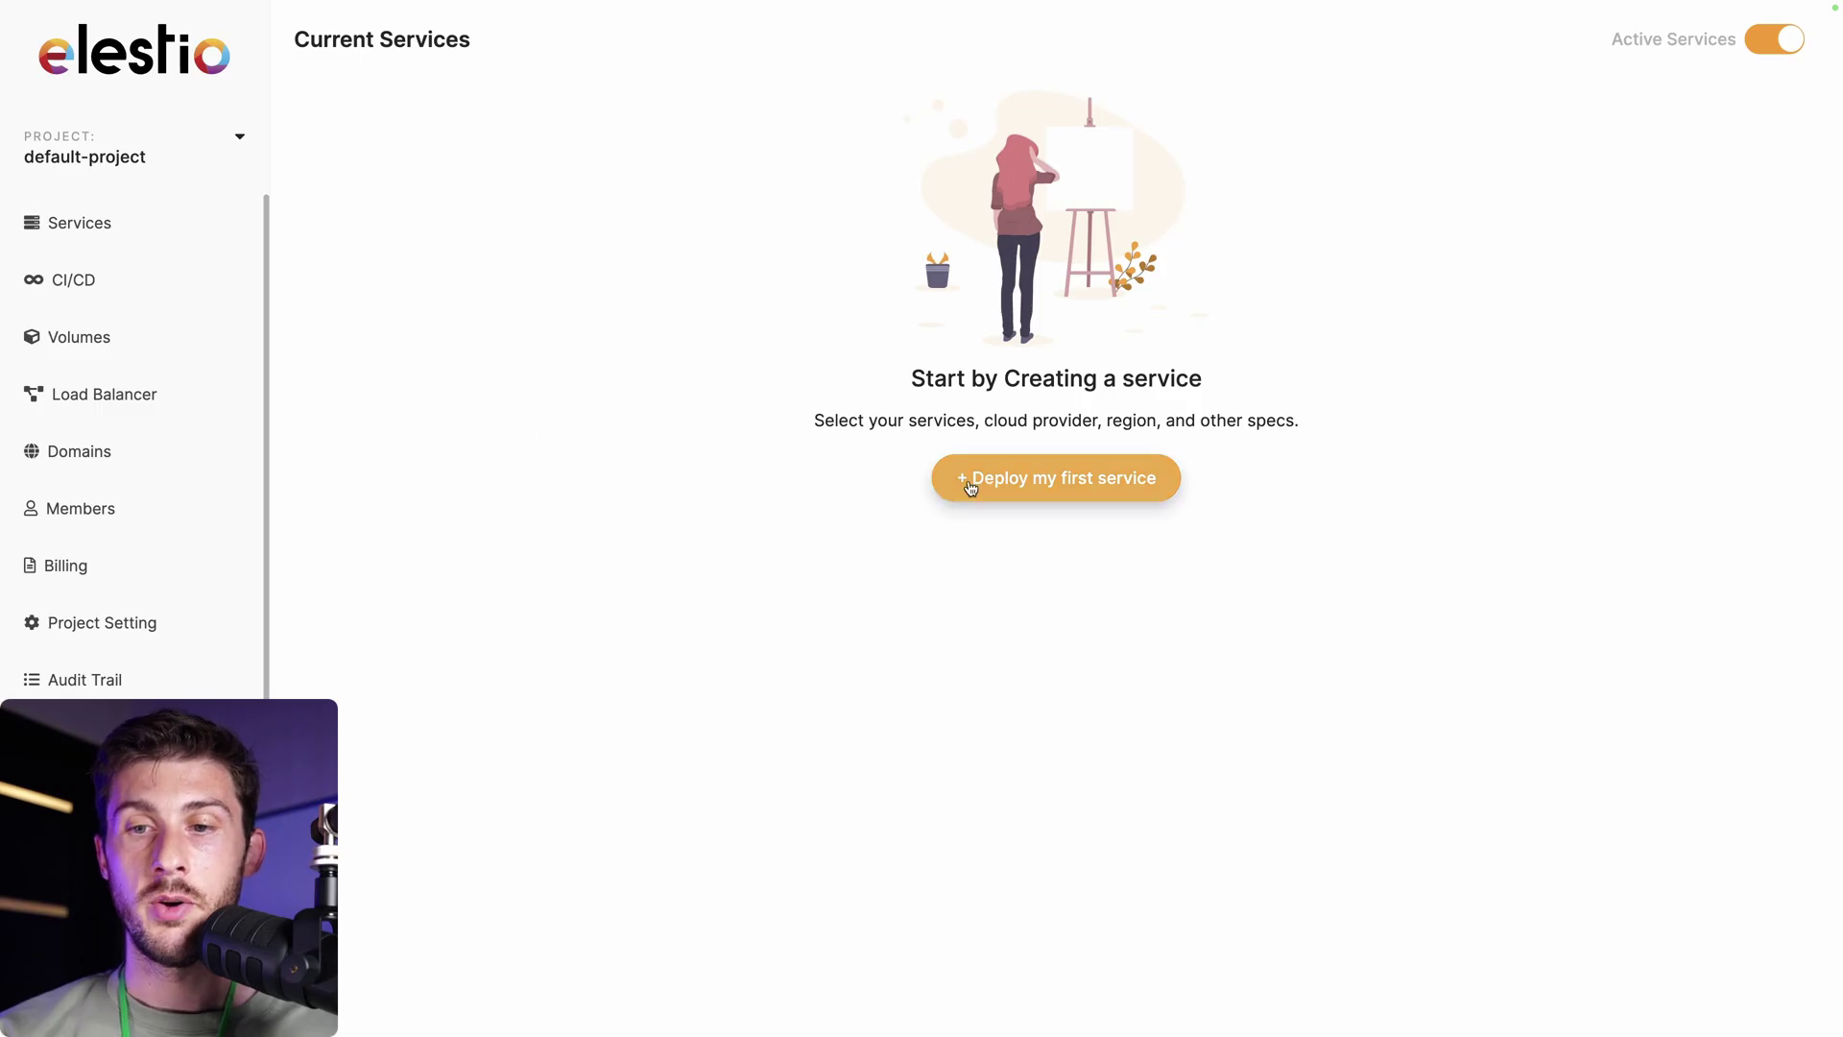
Pick Wger as the new service, keeping Hetzner, fsn1 and the MEDIUM-2C-4G plan.
click(969, 478)
text(wger)
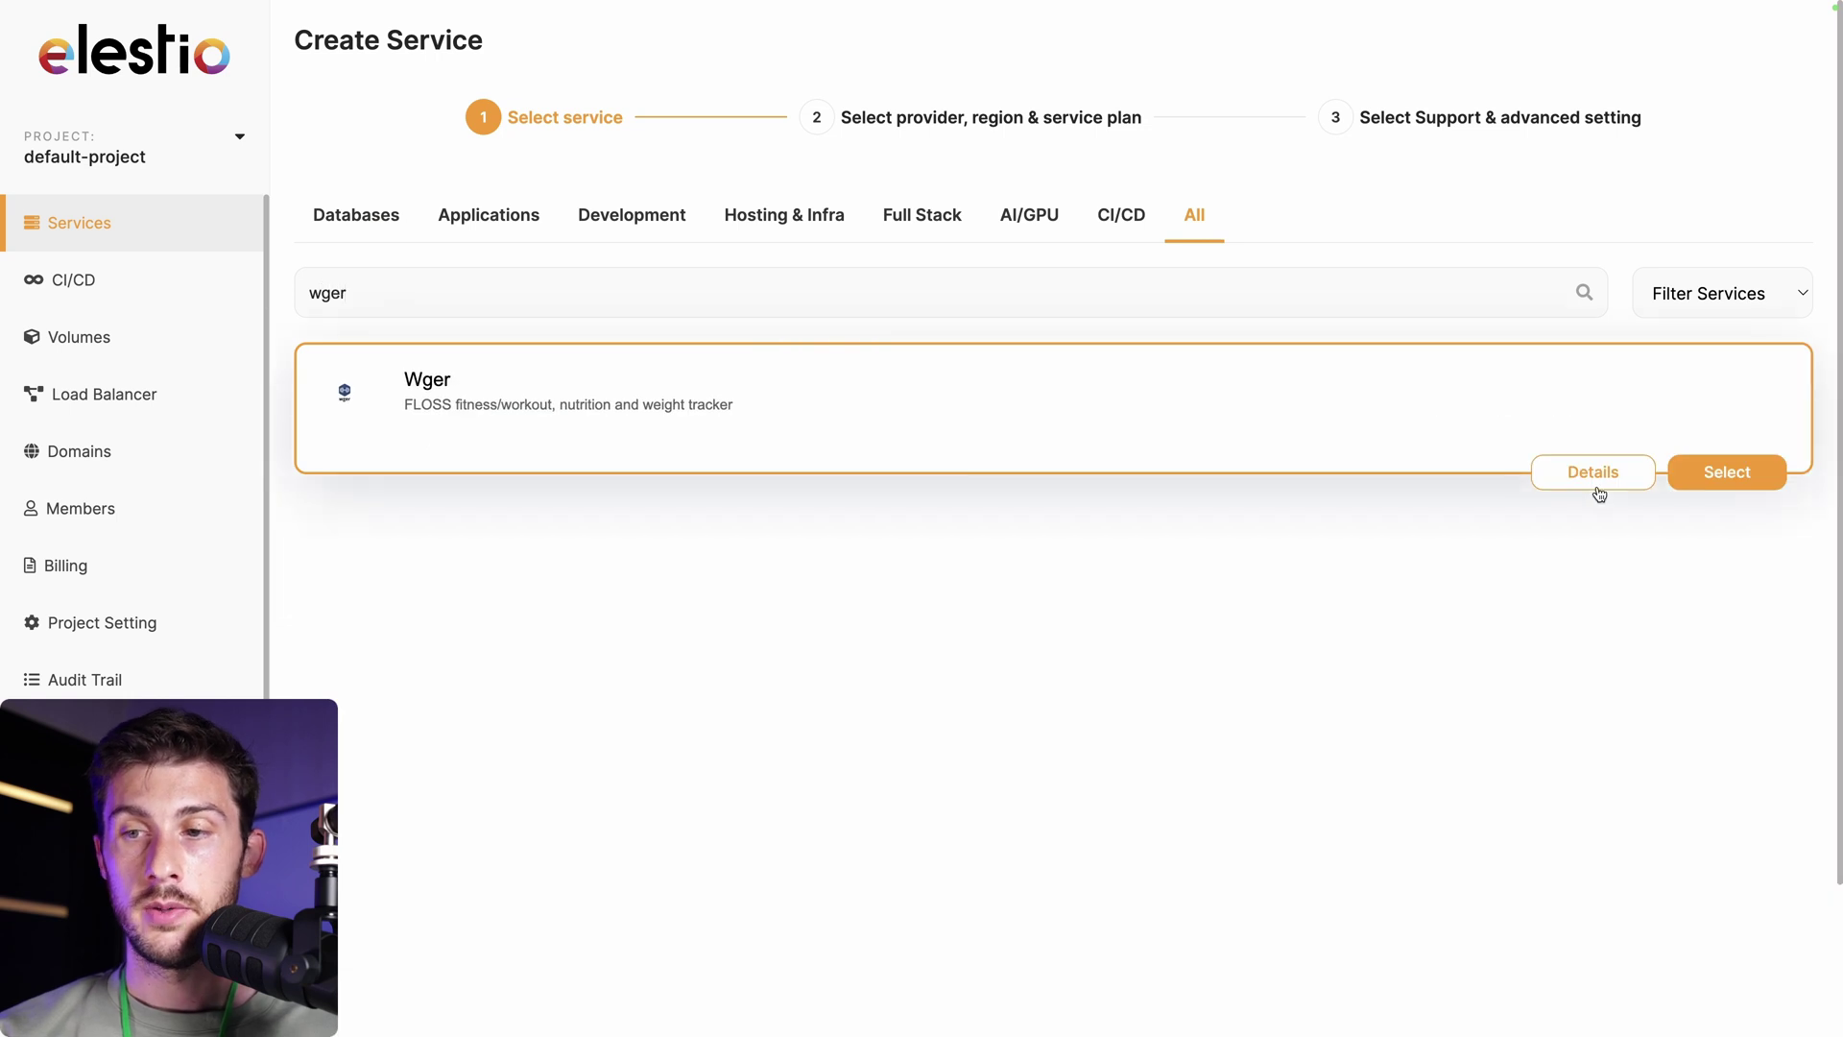
click(1713, 475)
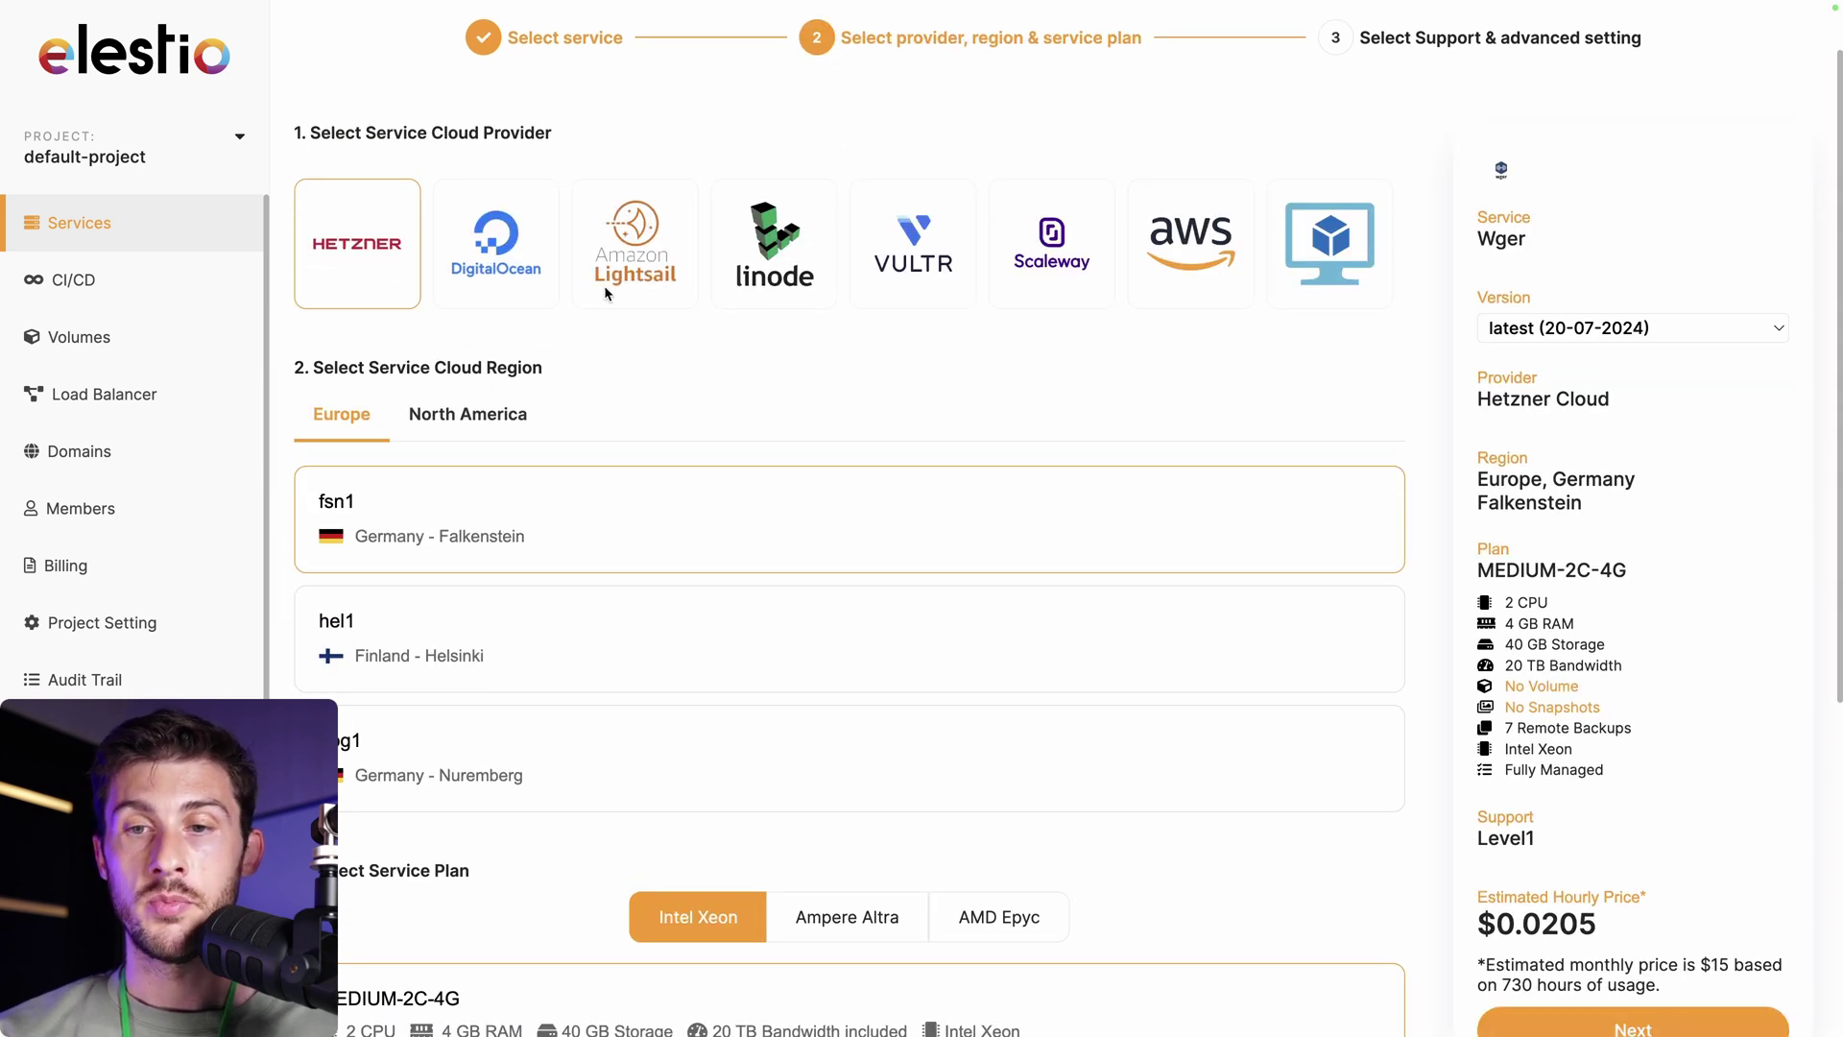
scroll(572, 510, down, 2)
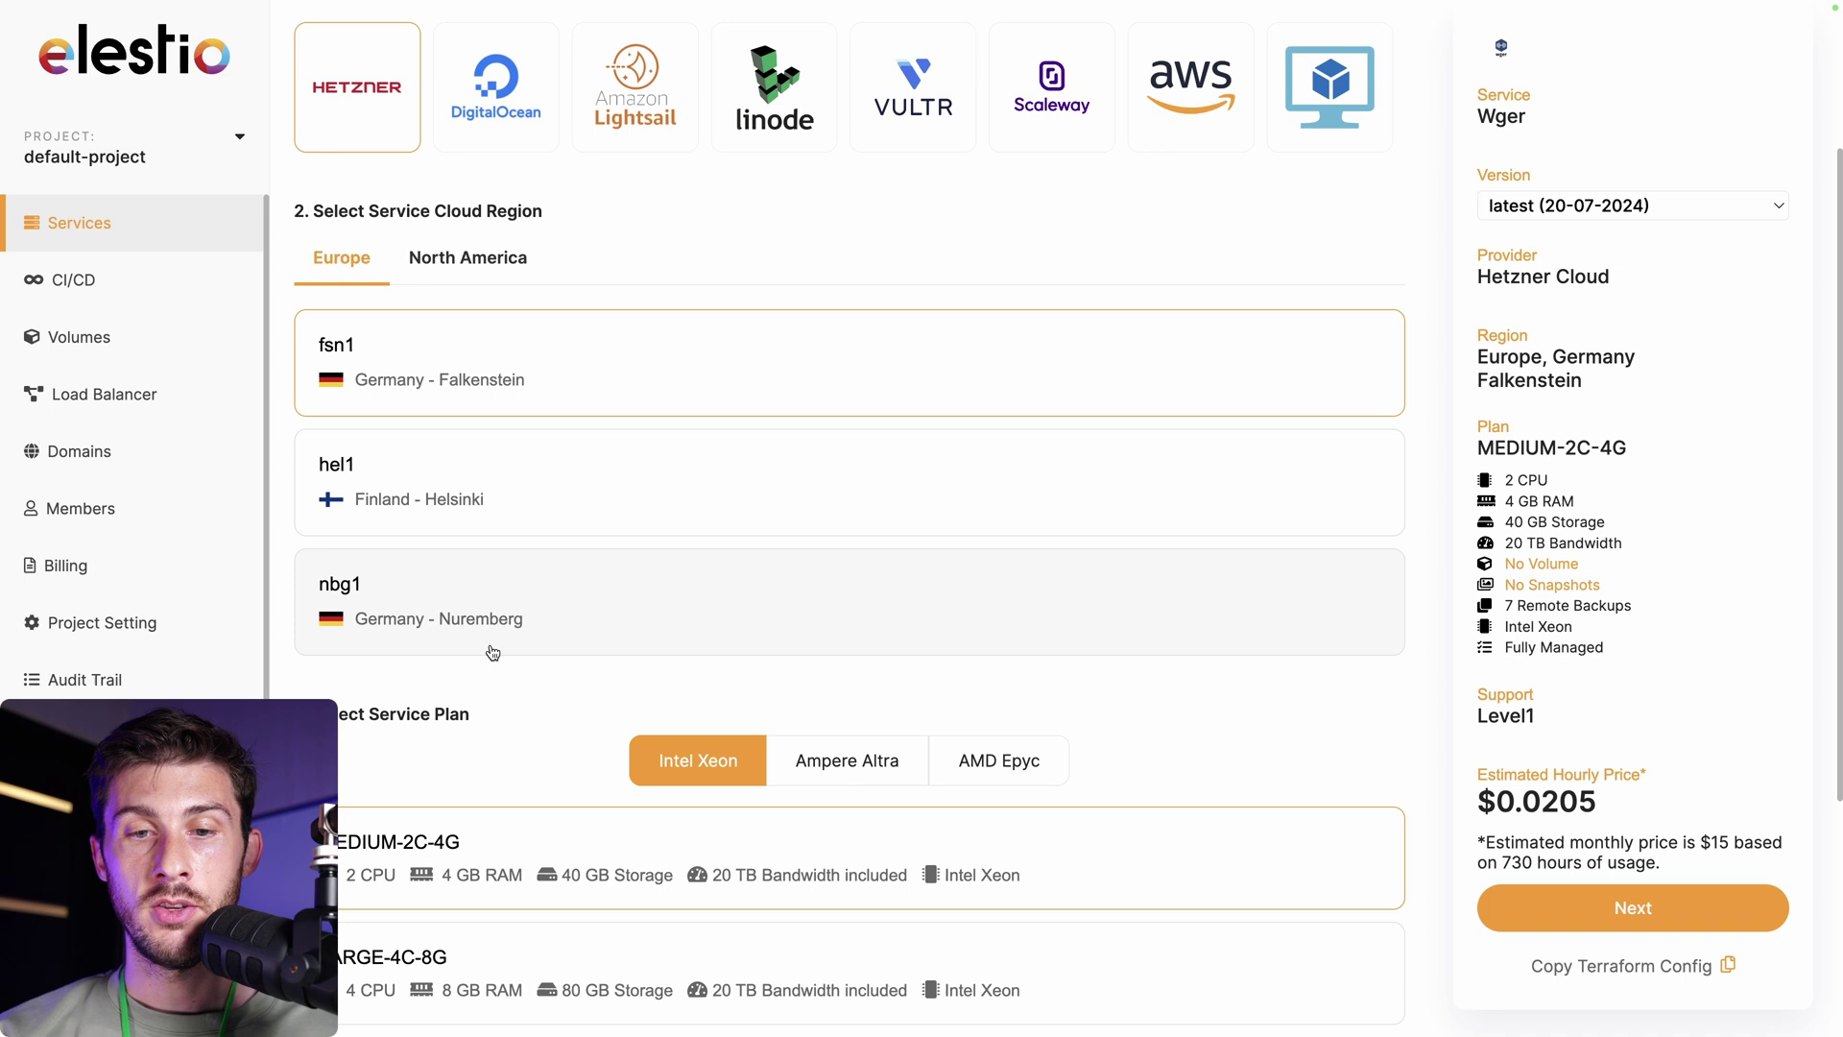
scroll(492, 653, down, 3)
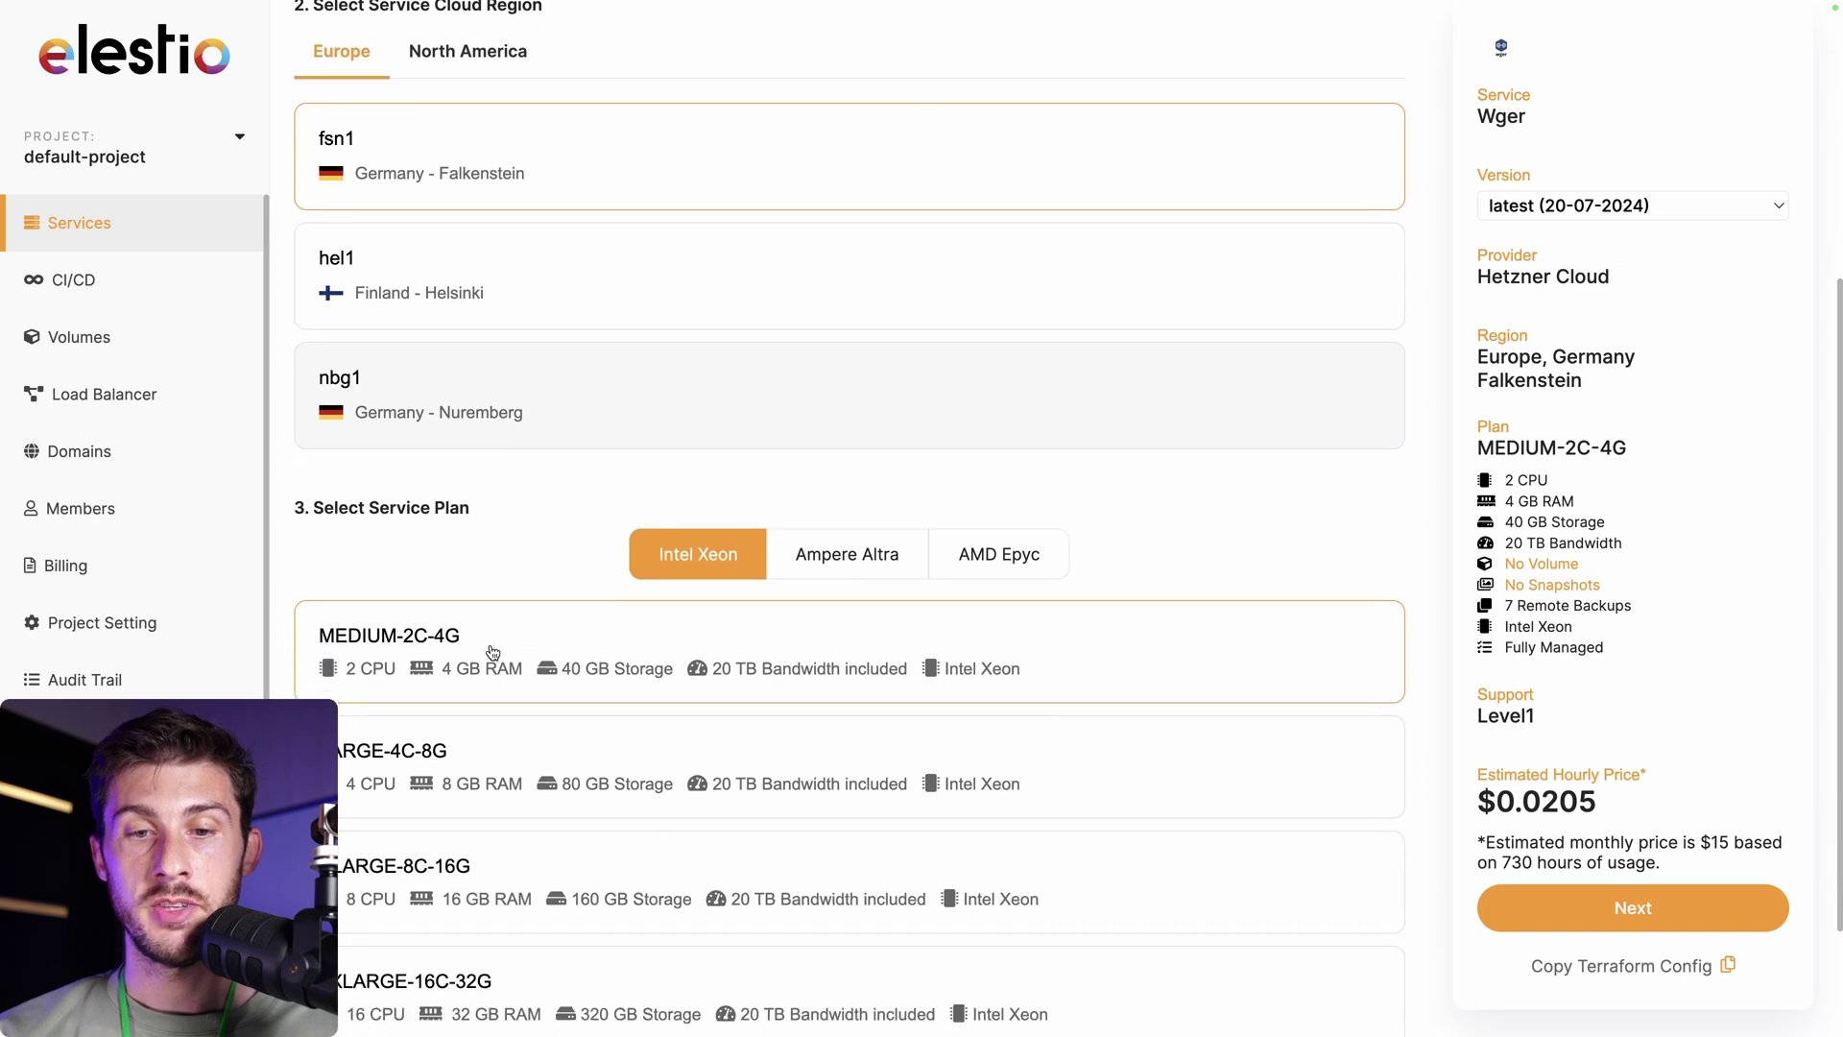
click(1518, 905)
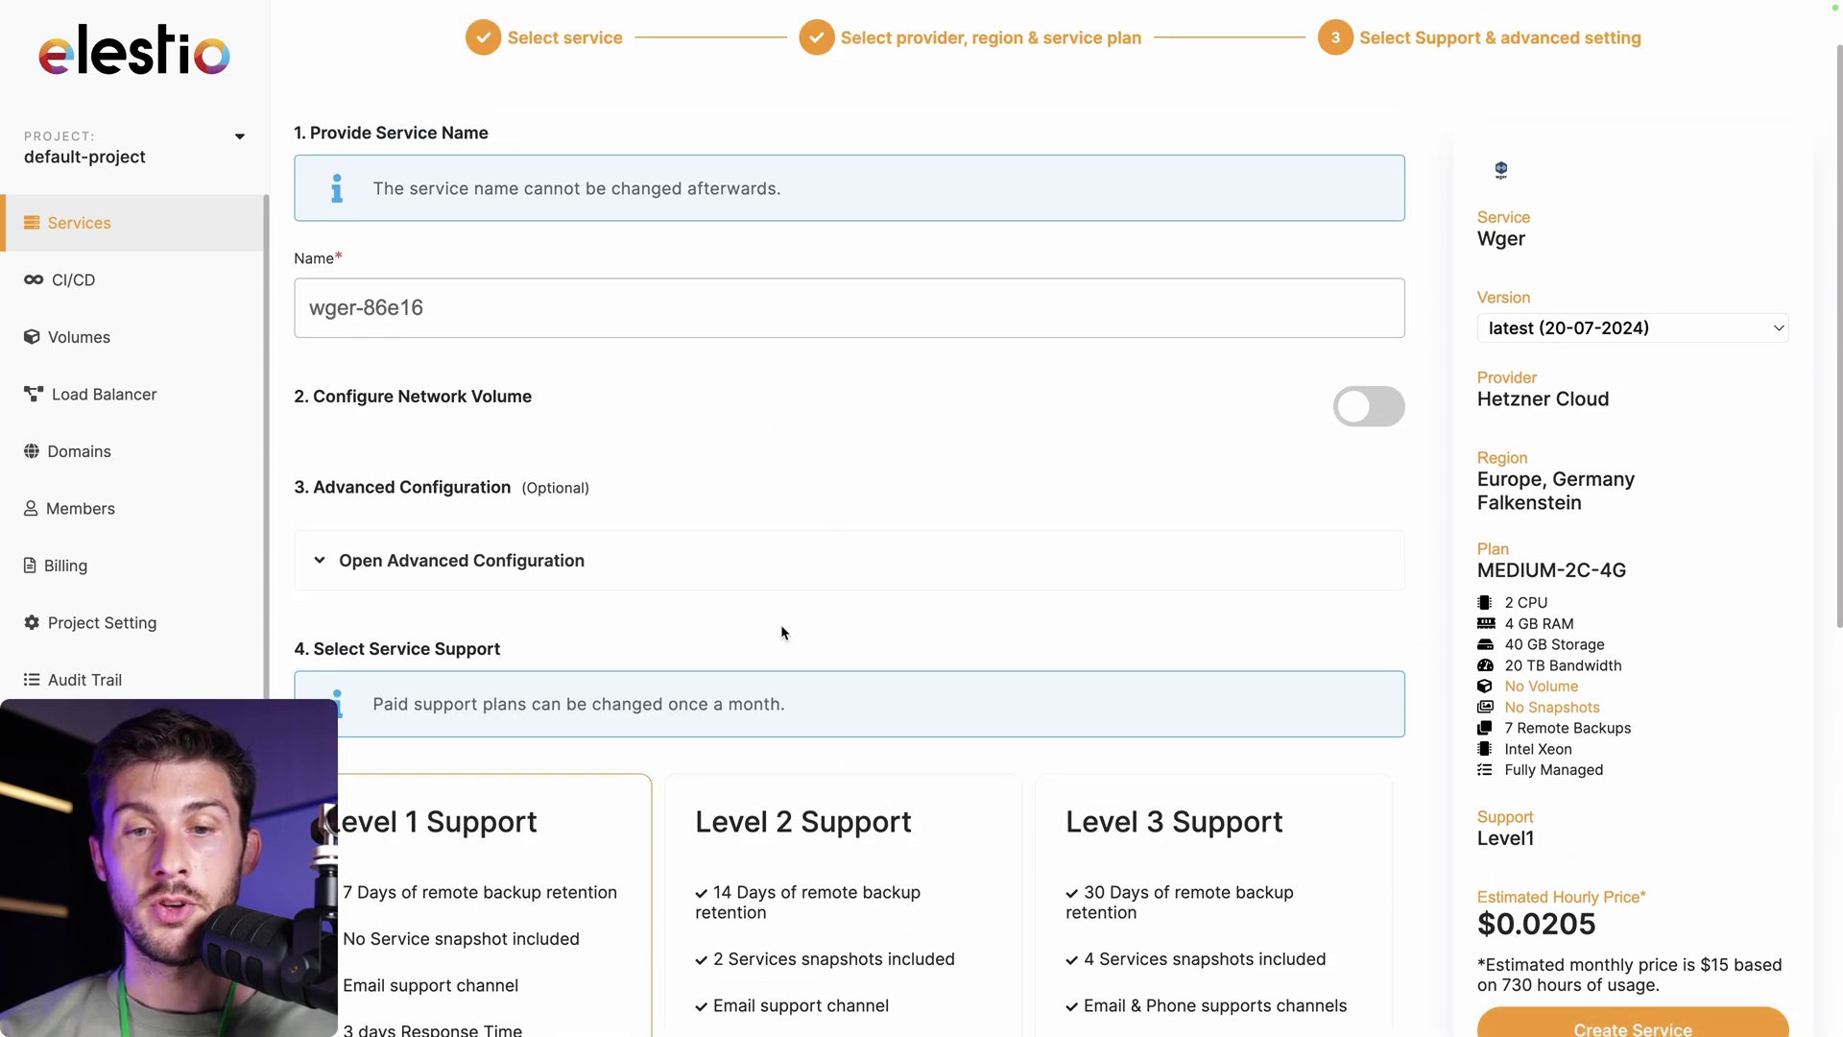
scroll(782, 632, down, 5)
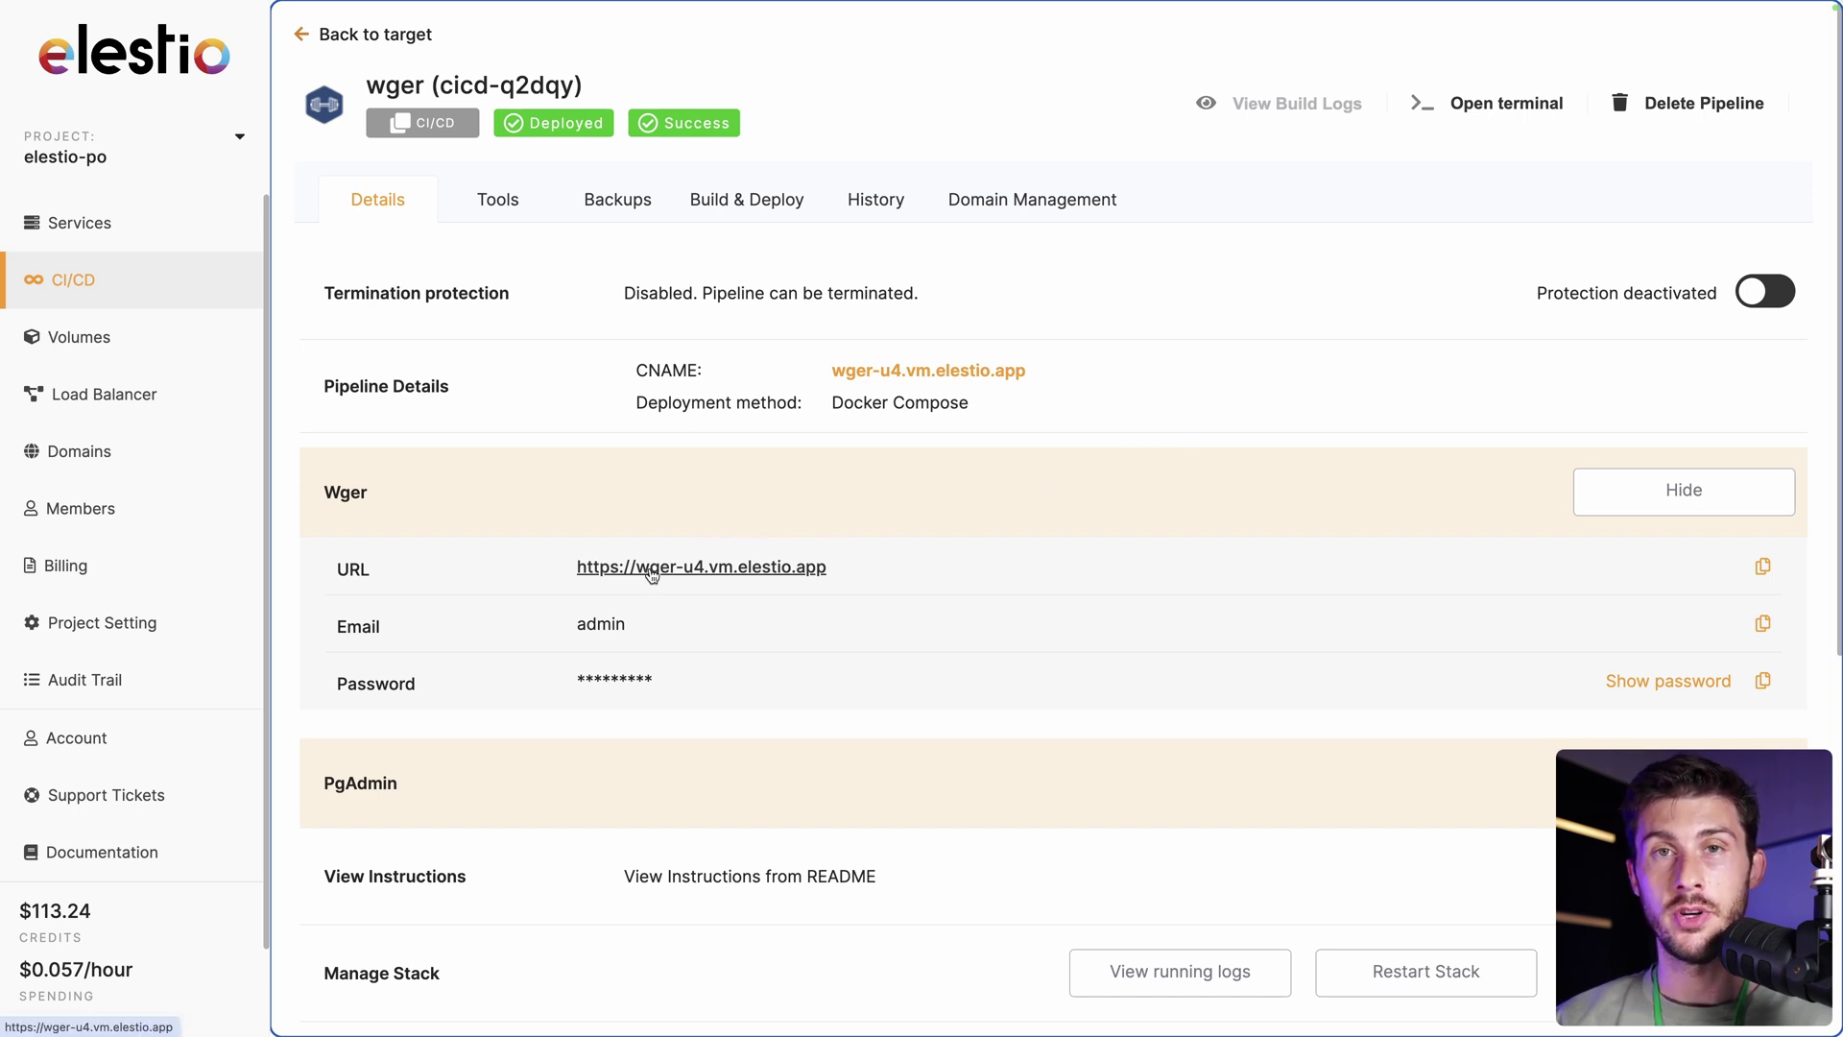
Open the Wger URL from the Elestio pipeline page and scroll through its landing page.
click(652, 568)
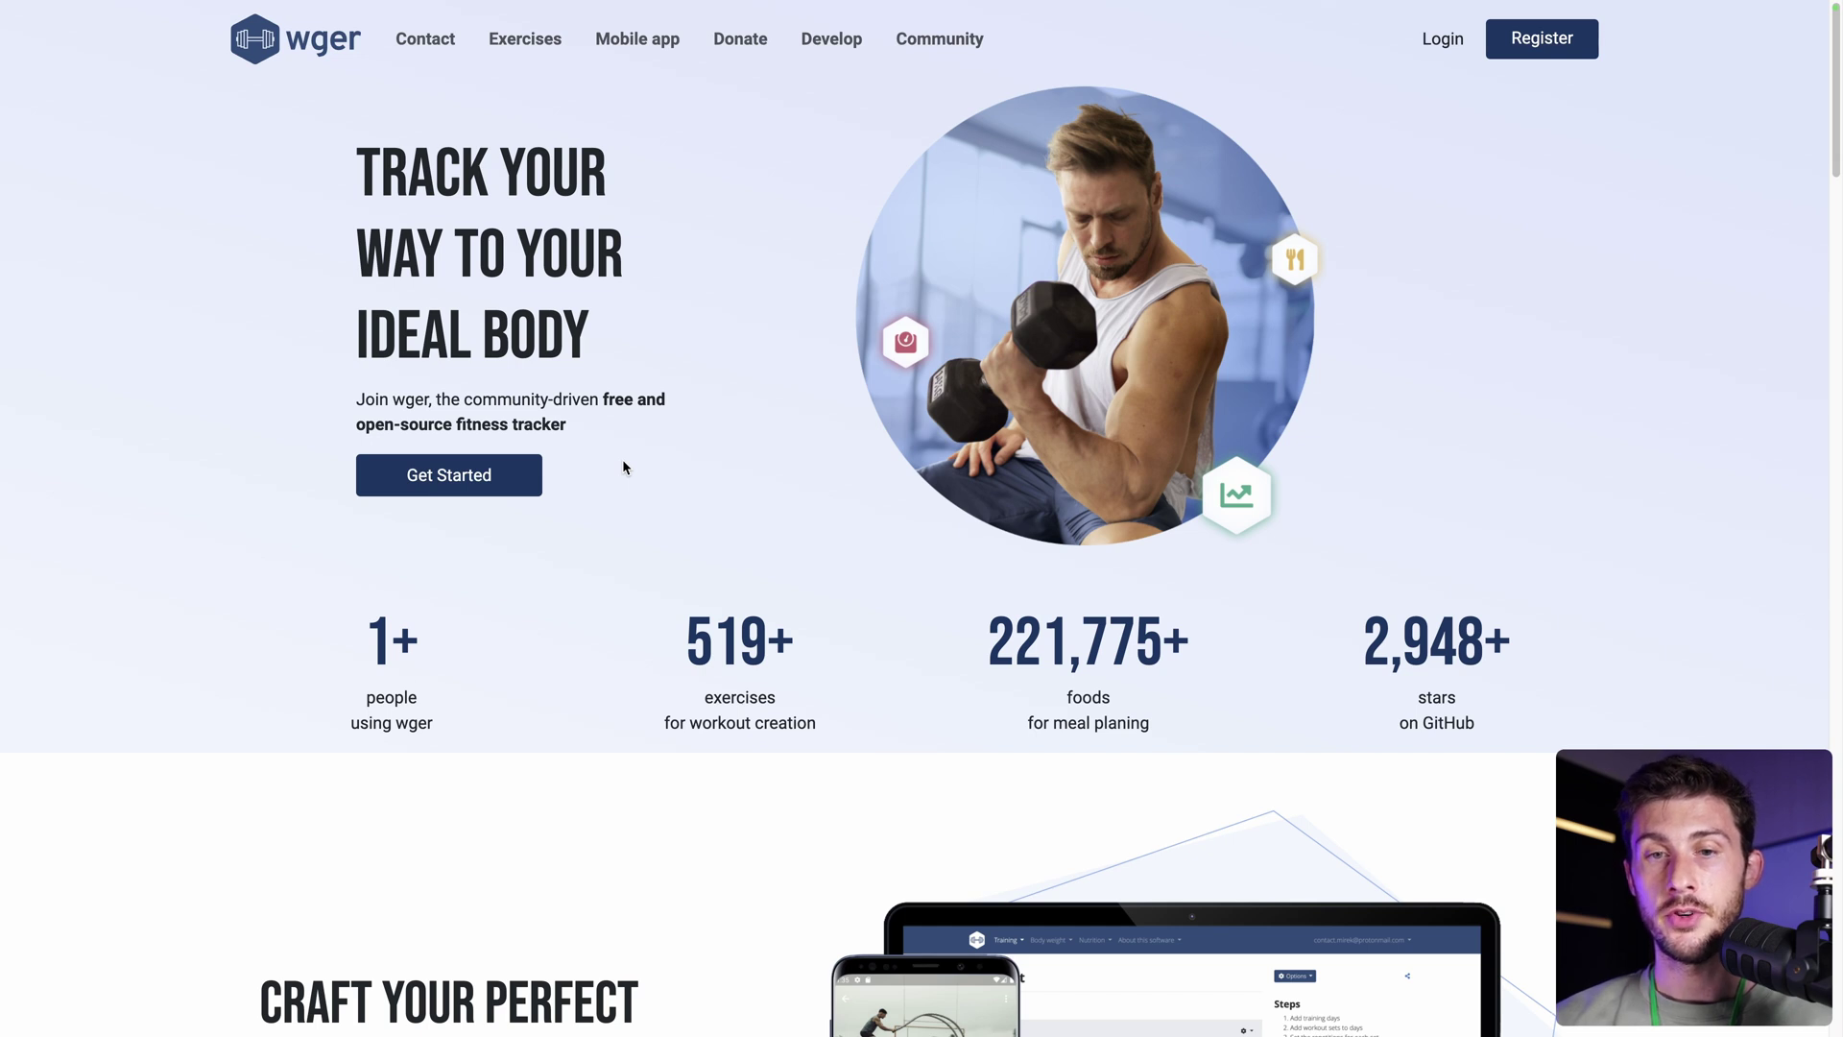
scroll(623, 464, down, 5)
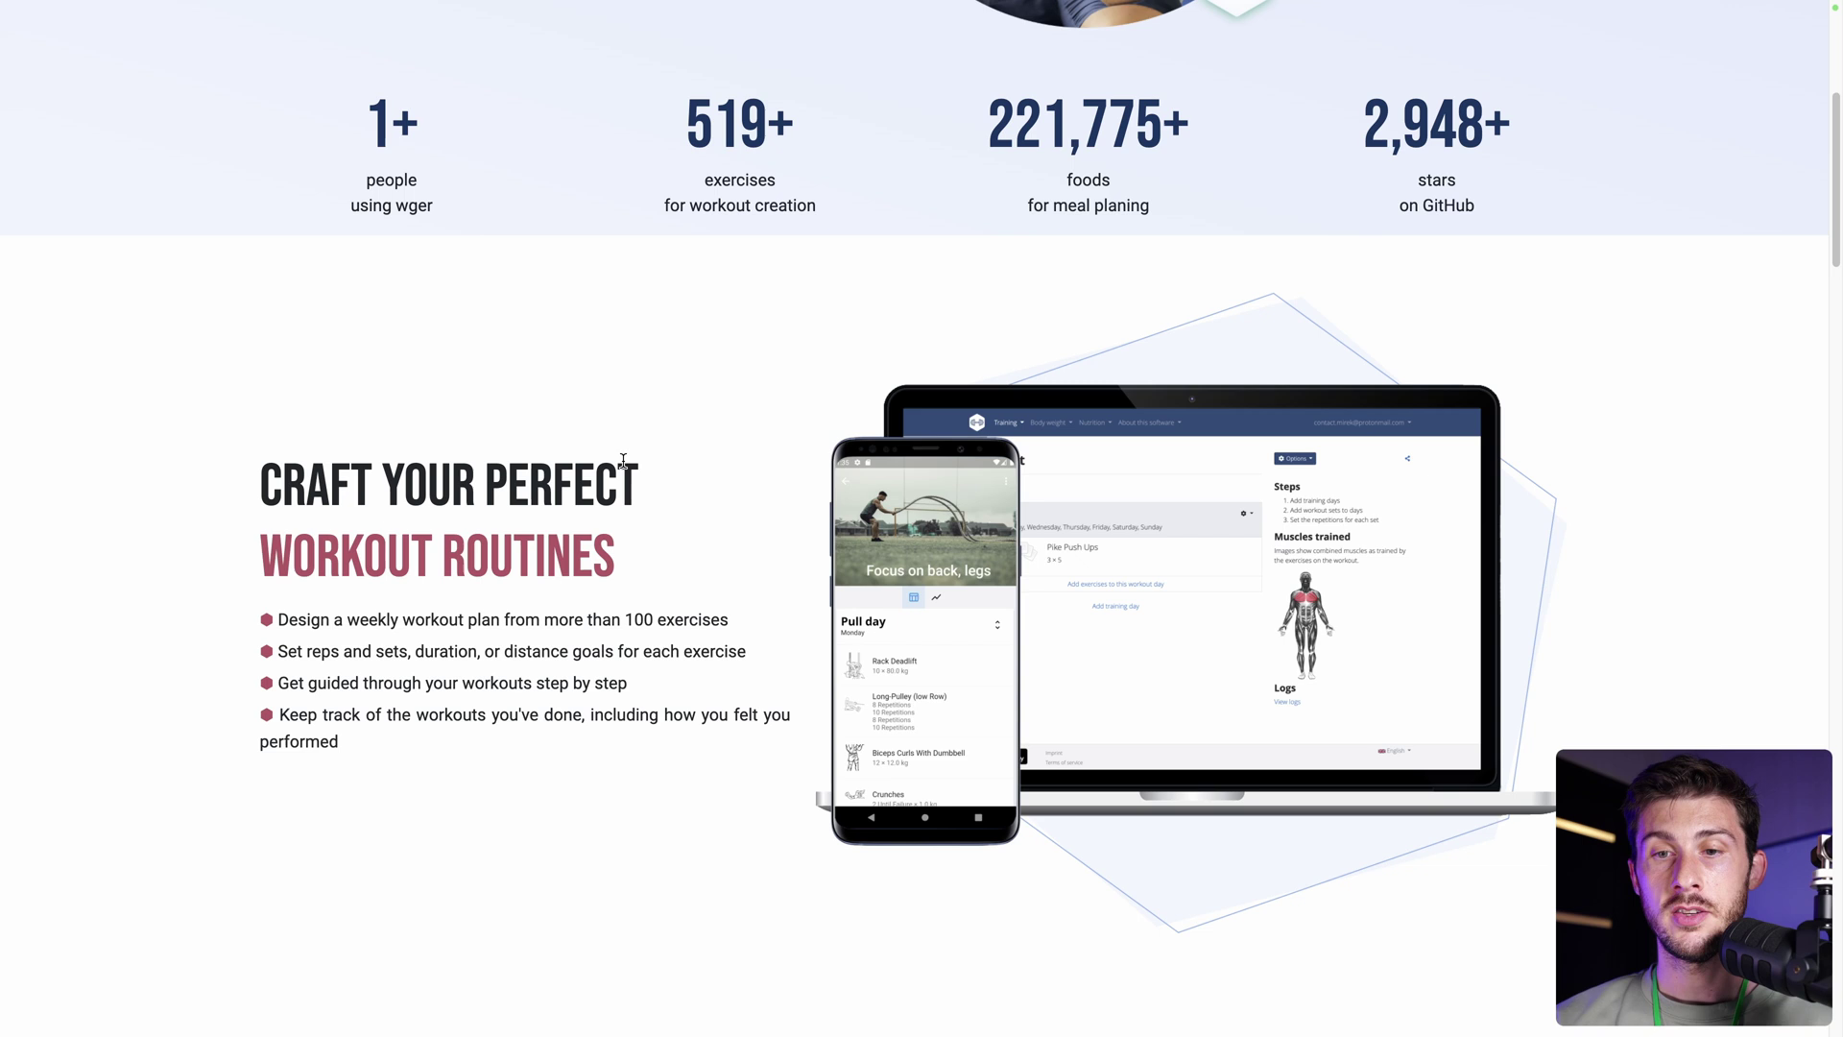
scroll(623, 460, up, 5)
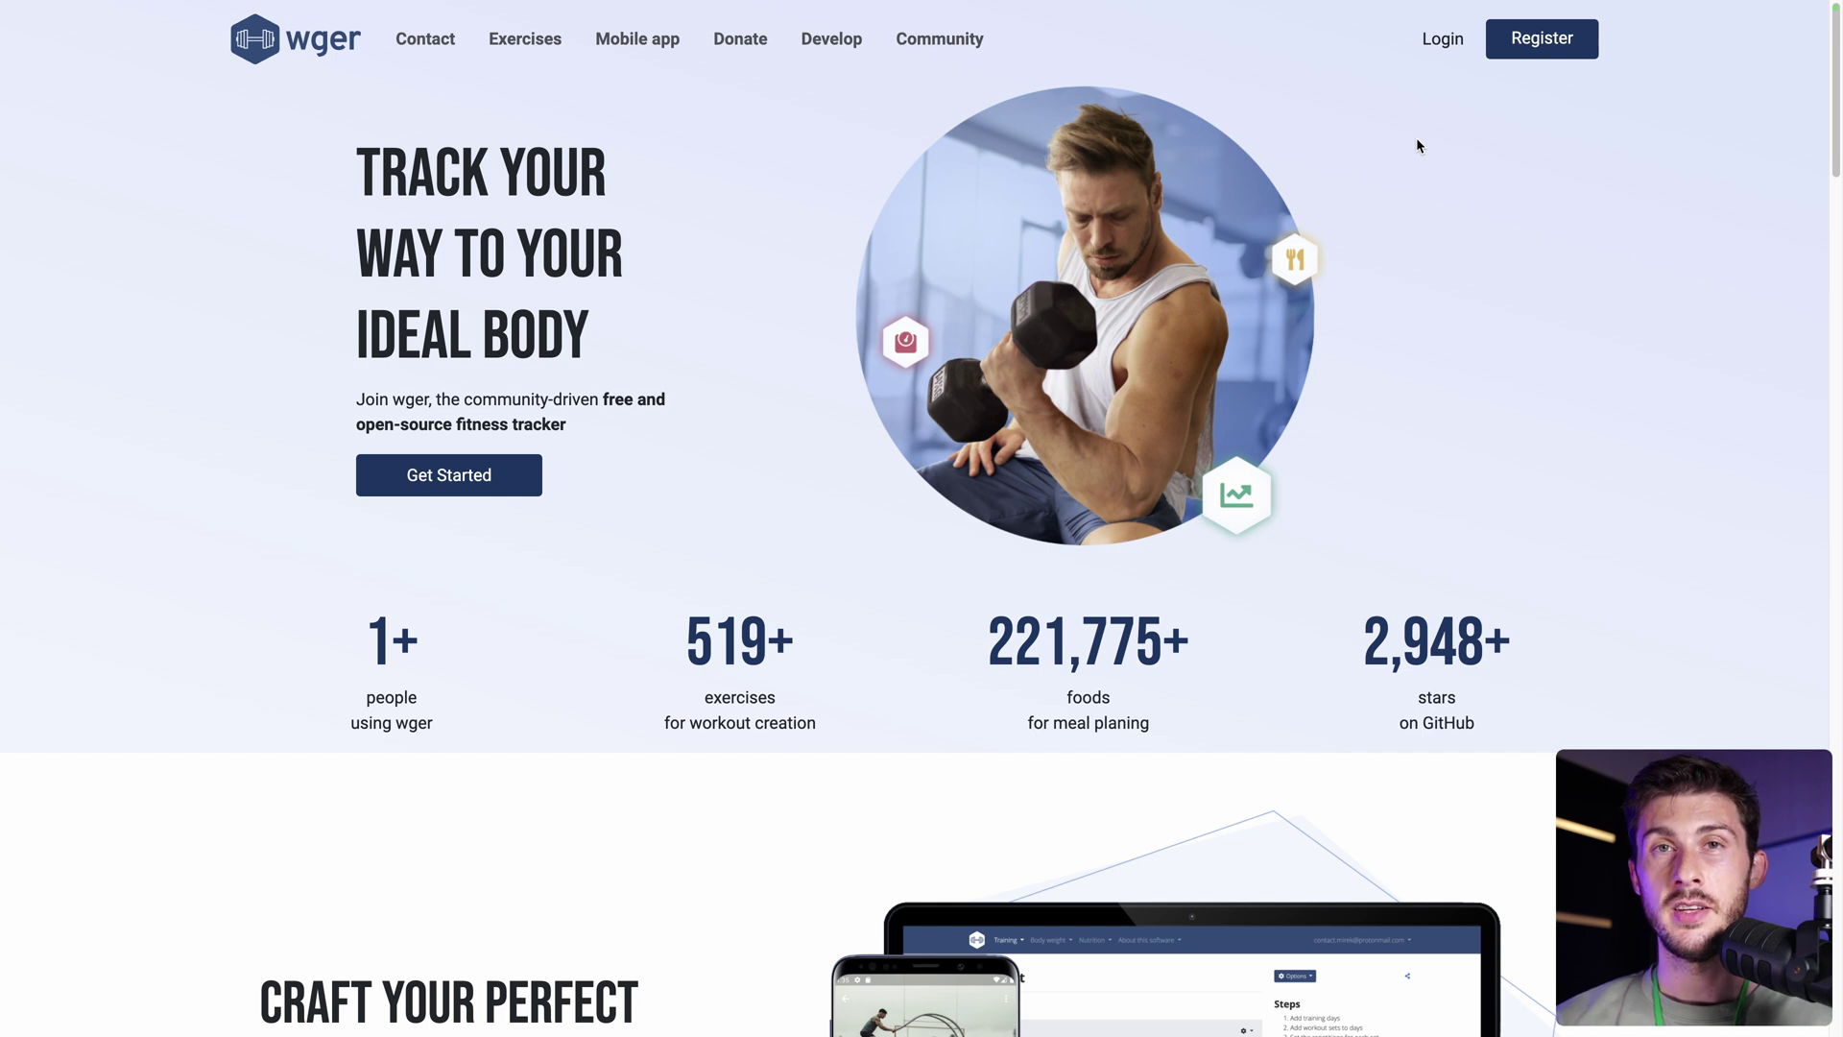
Fill in the registration form with a username, e-mail address and matching passwords, then submit.
click(1534, 56)
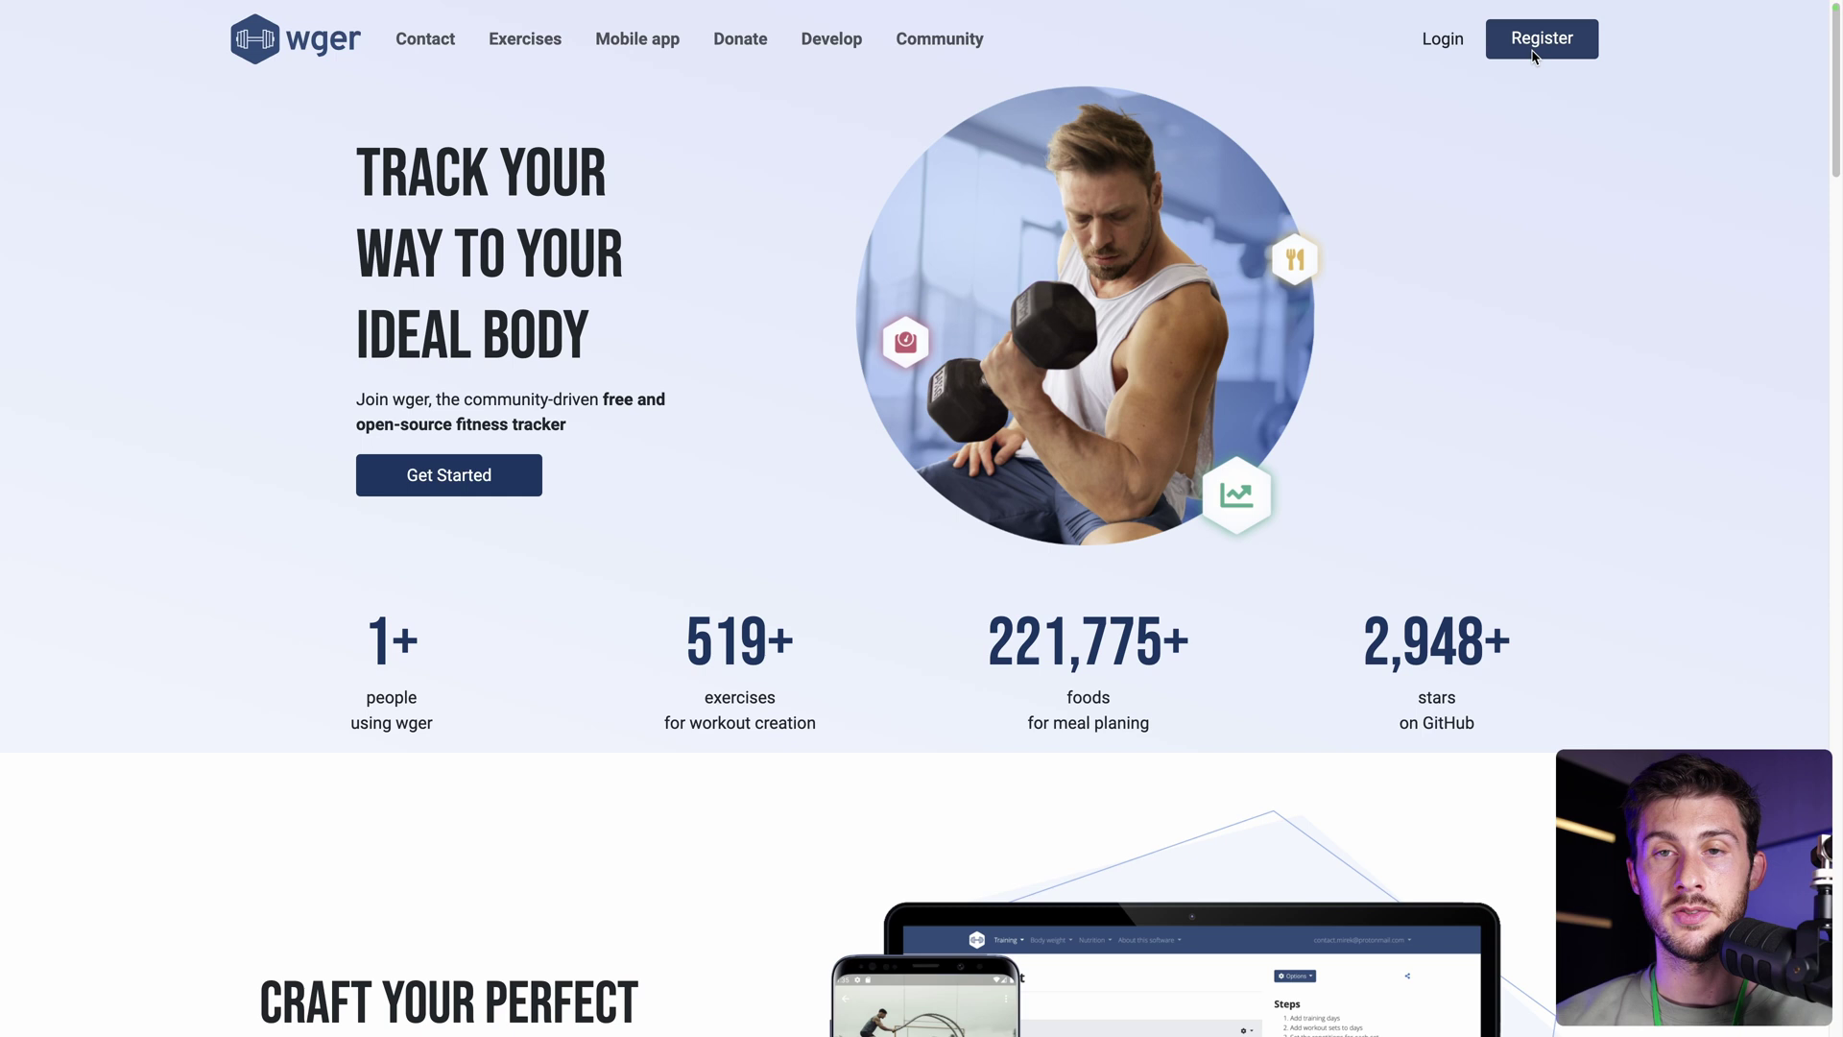
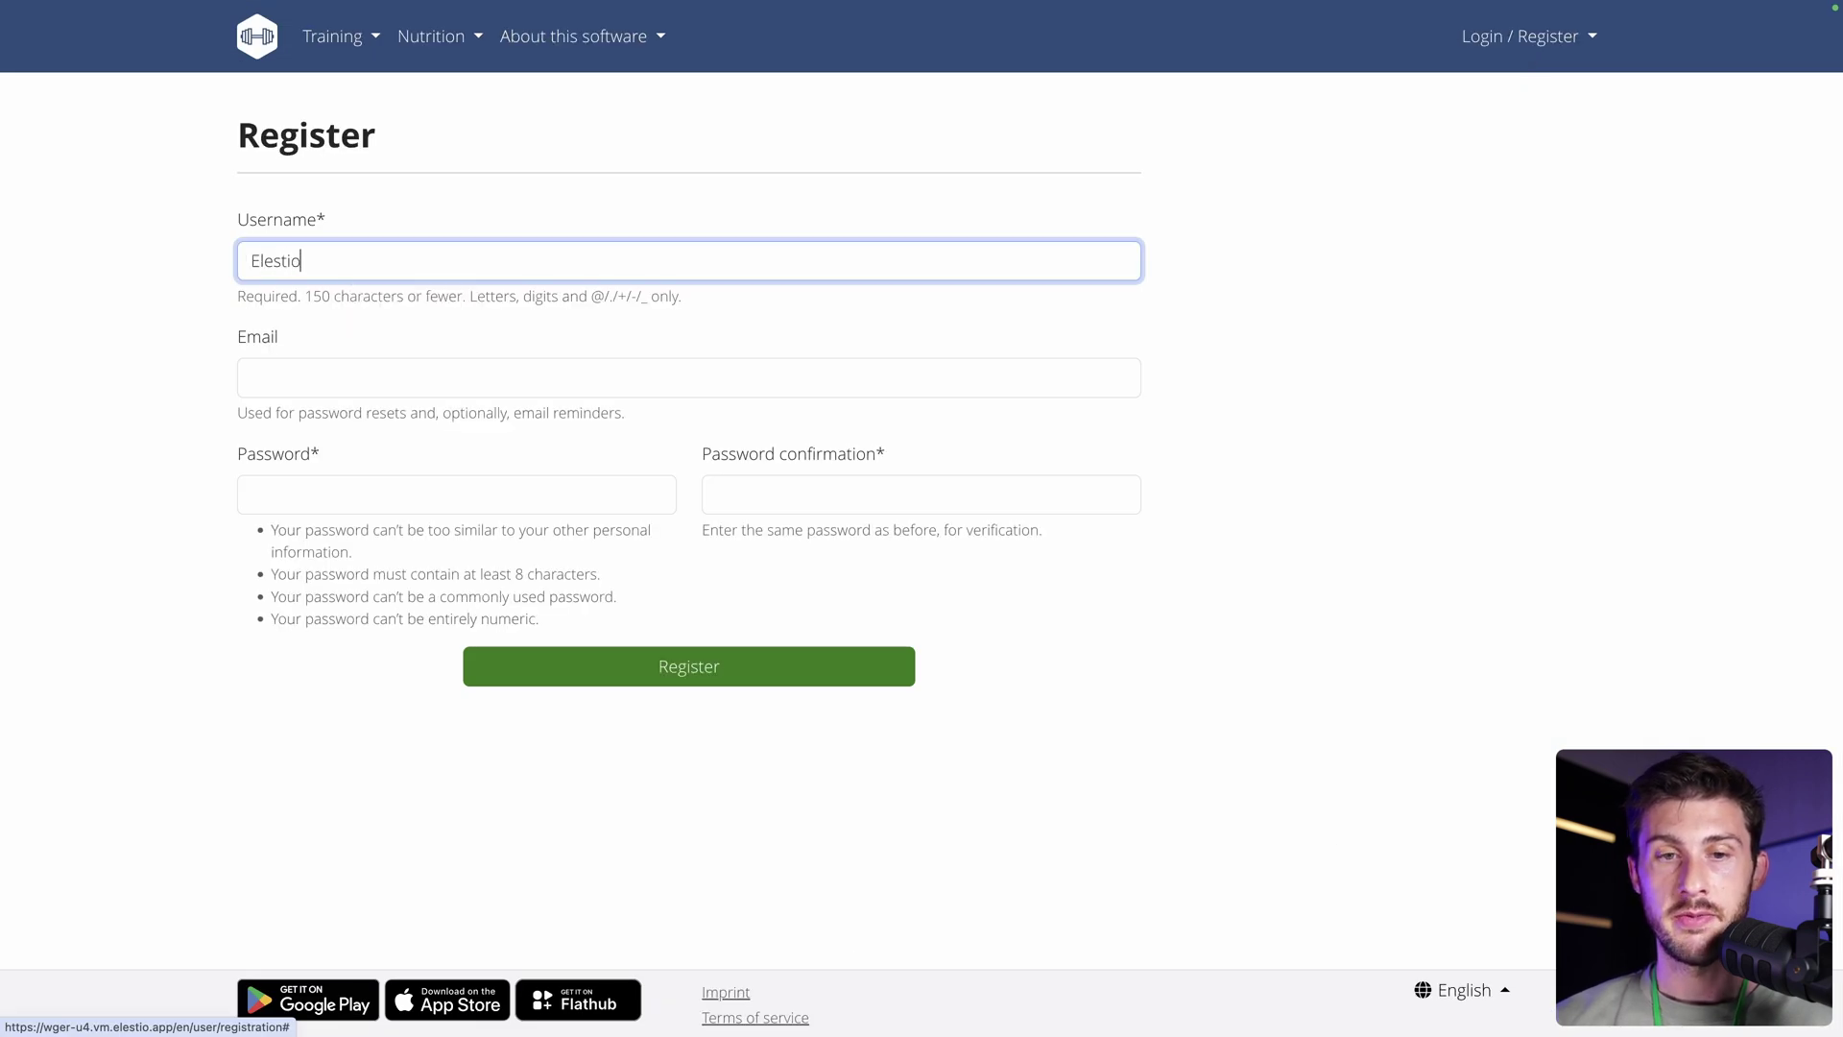
click(252, 378)
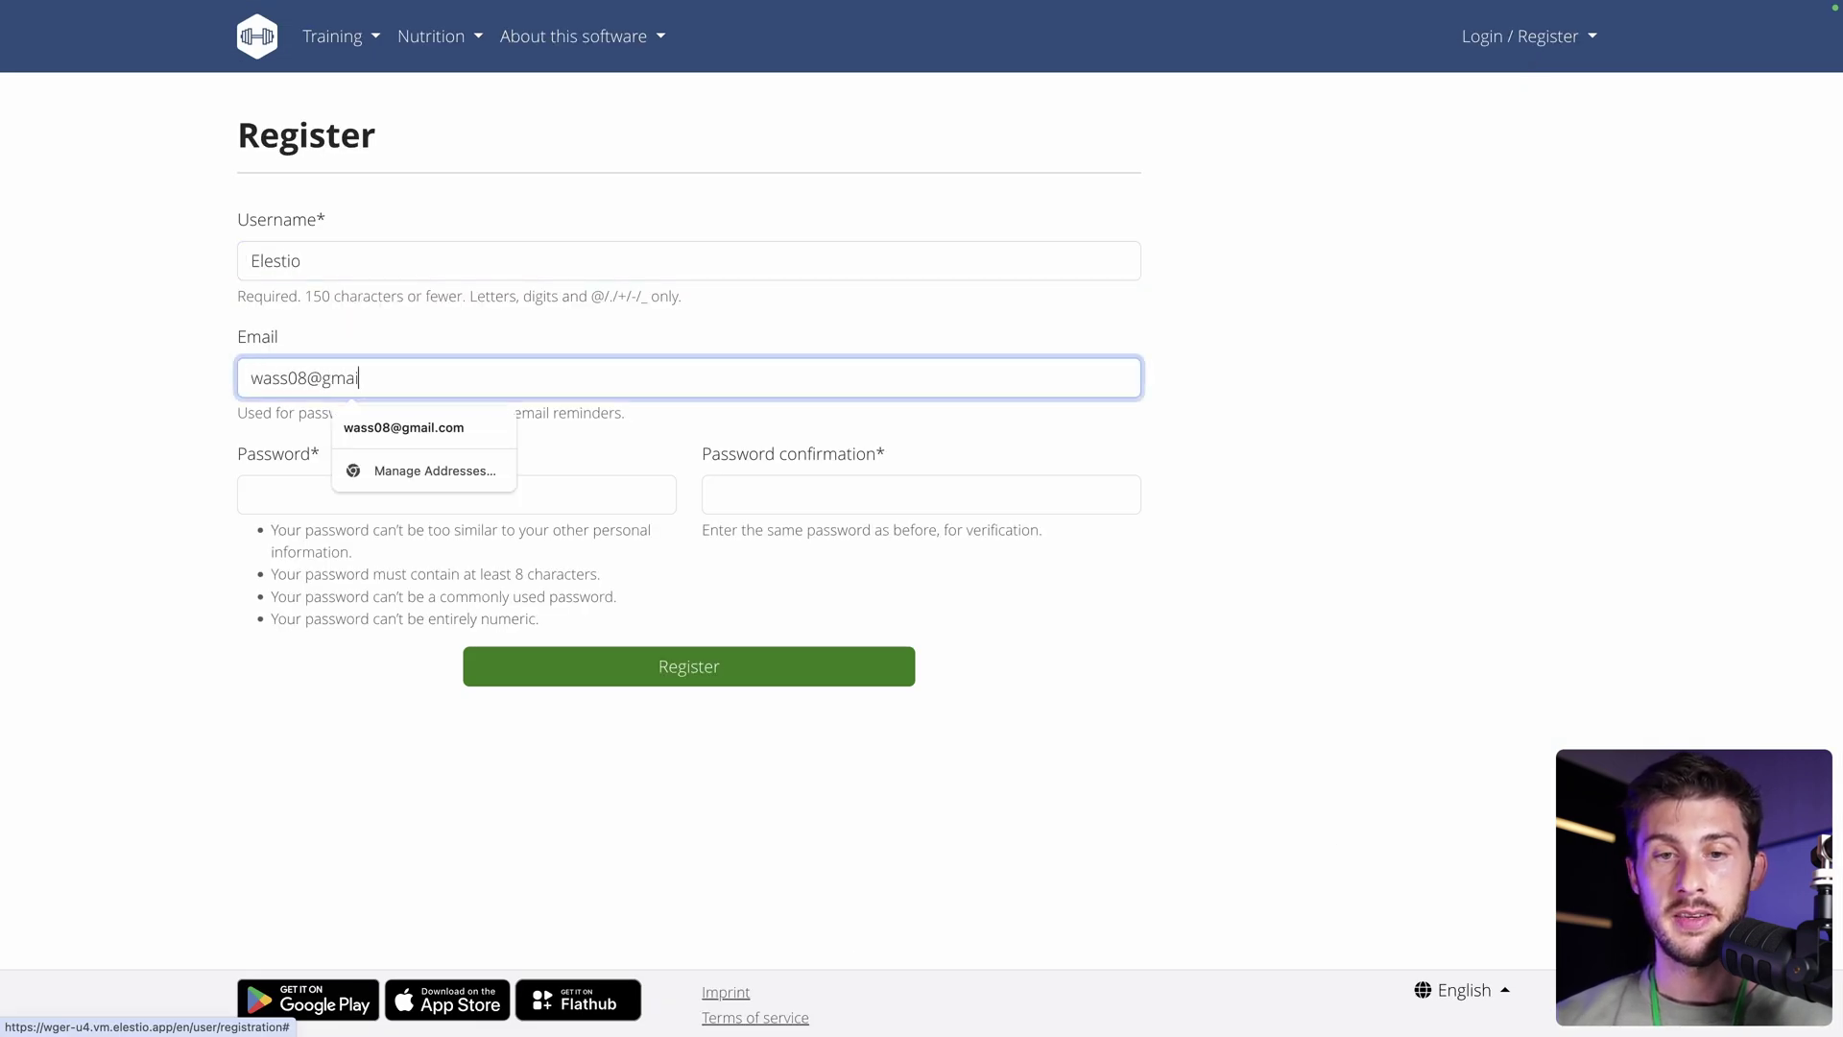
key(Tab)
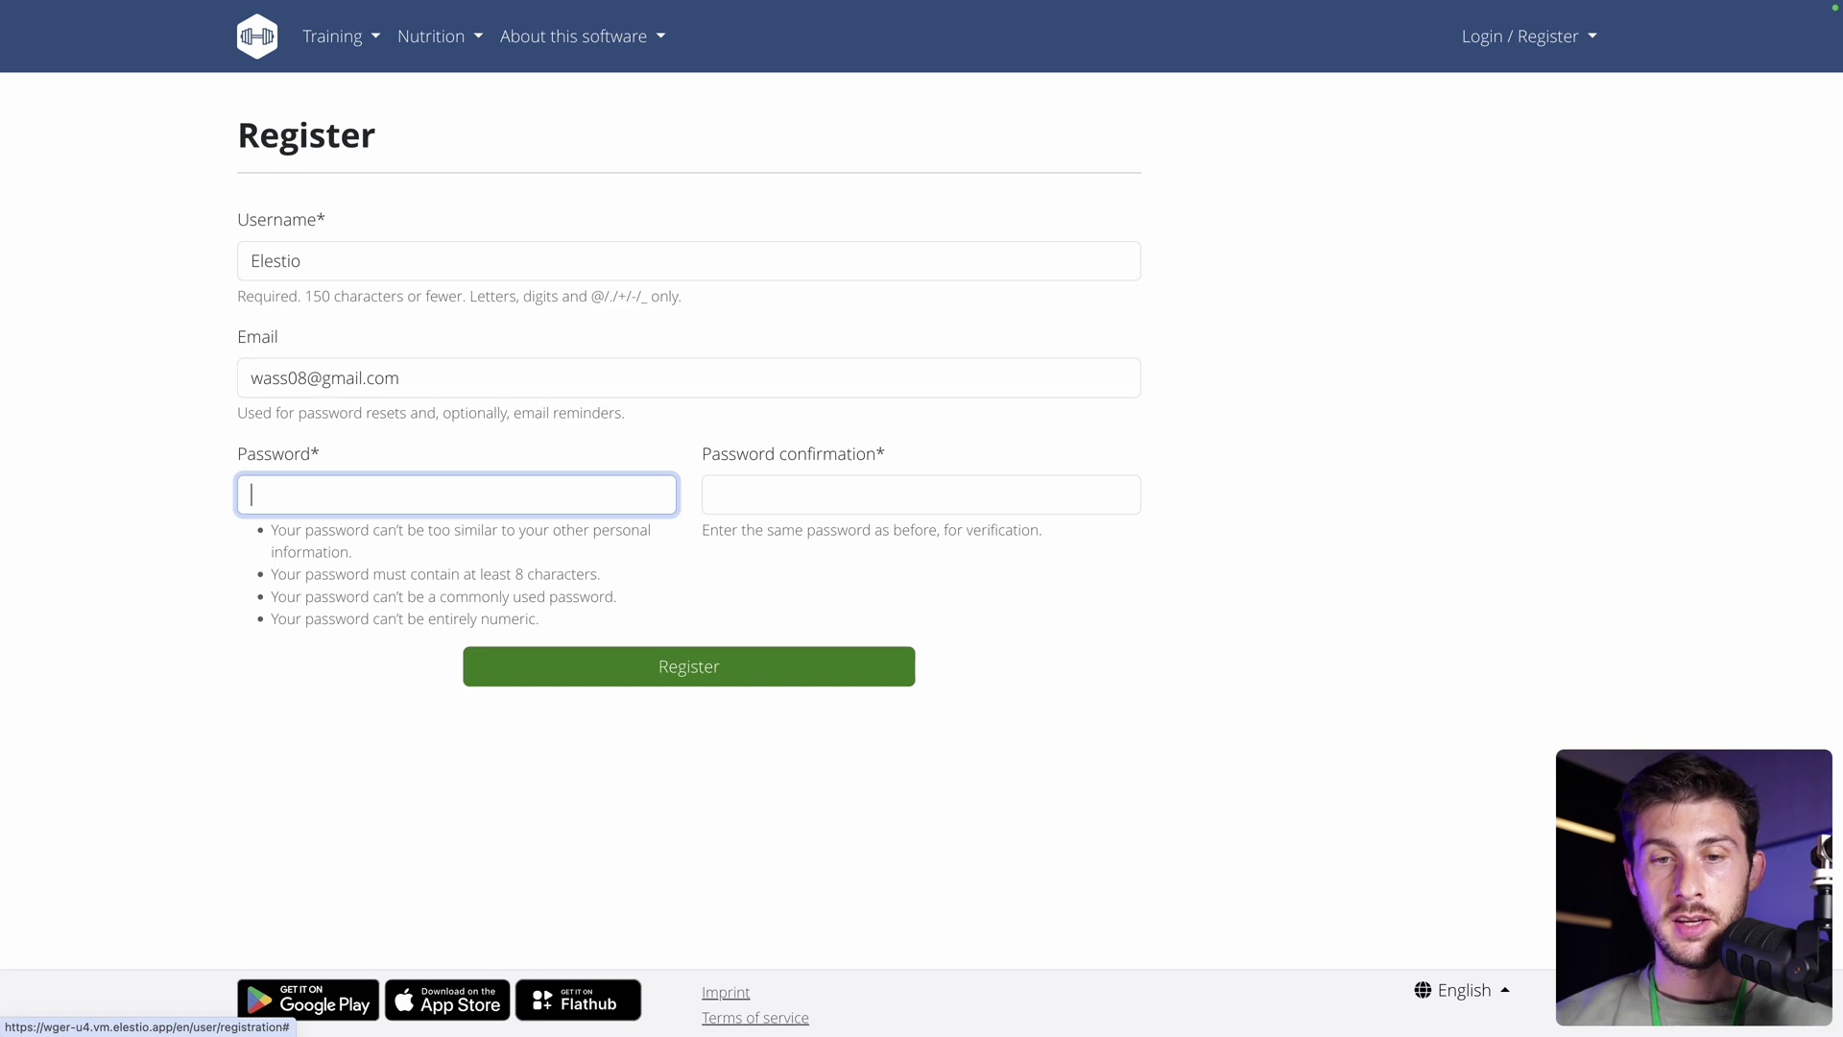
key(ctrl+v)
key(Tab)
key(ctrl+v)
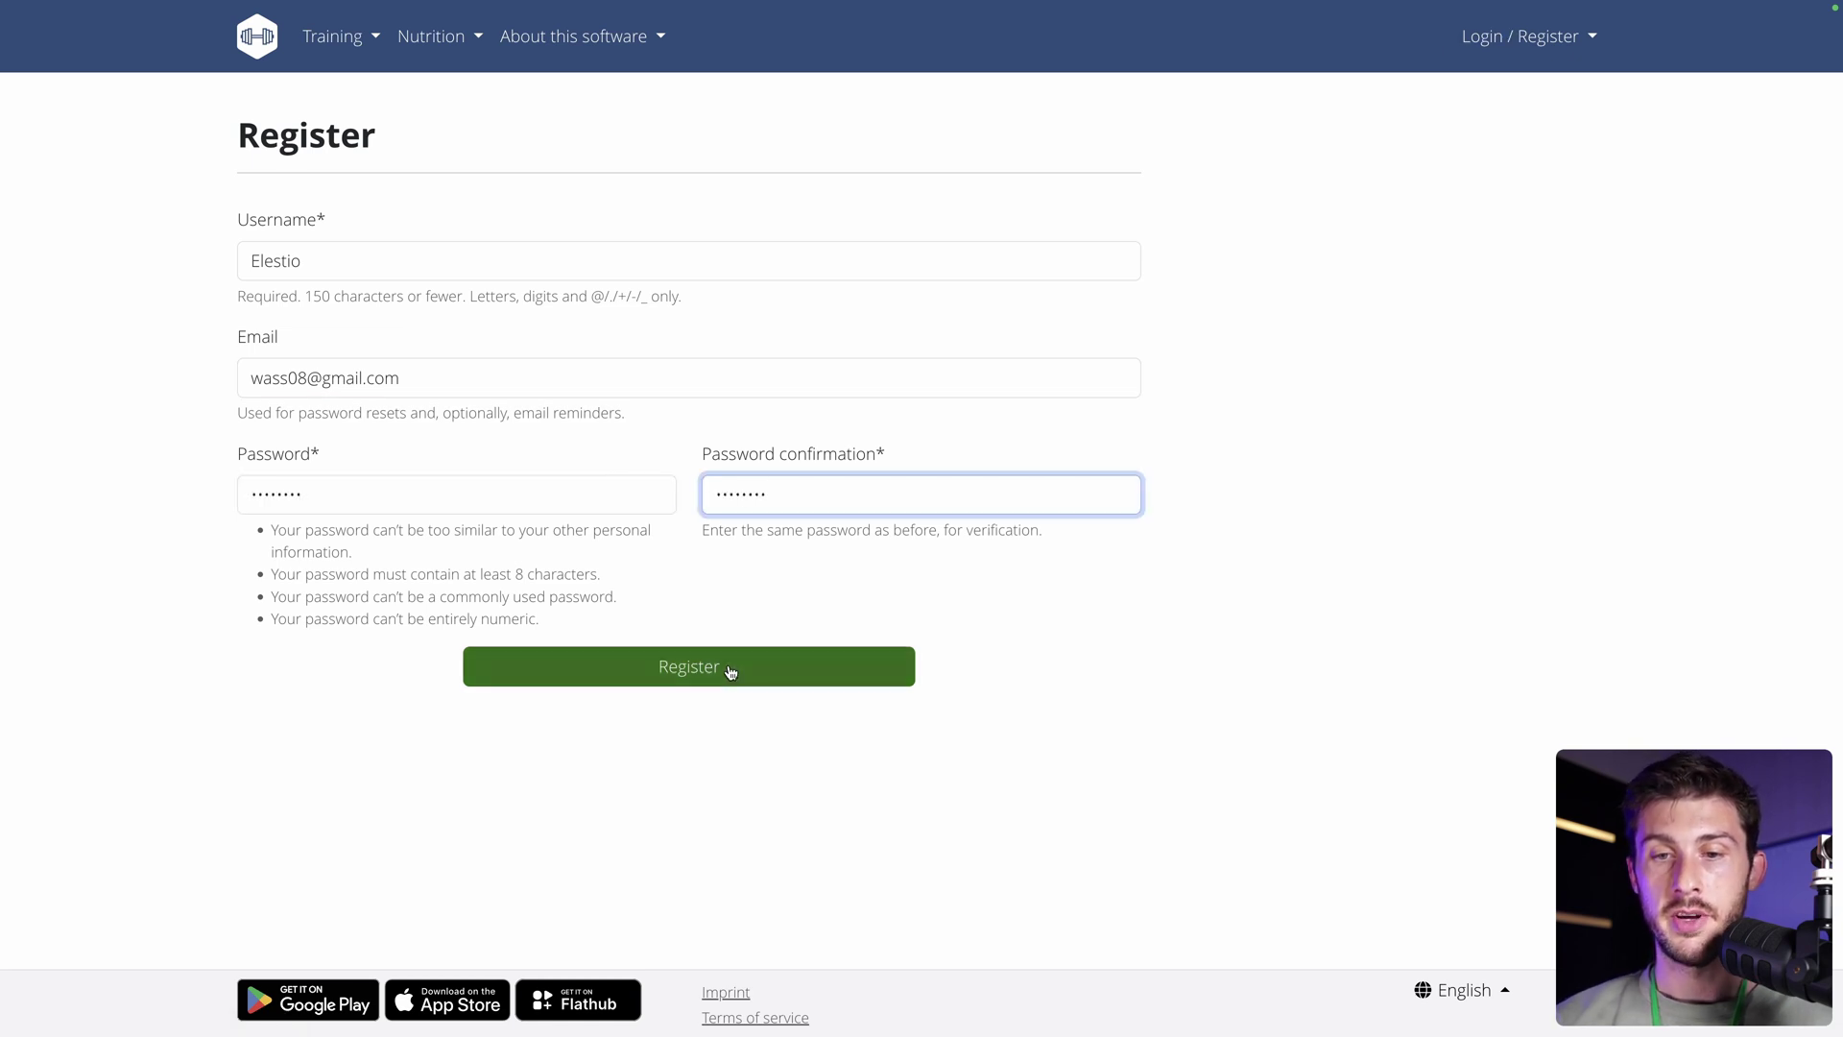
click(731, 670)
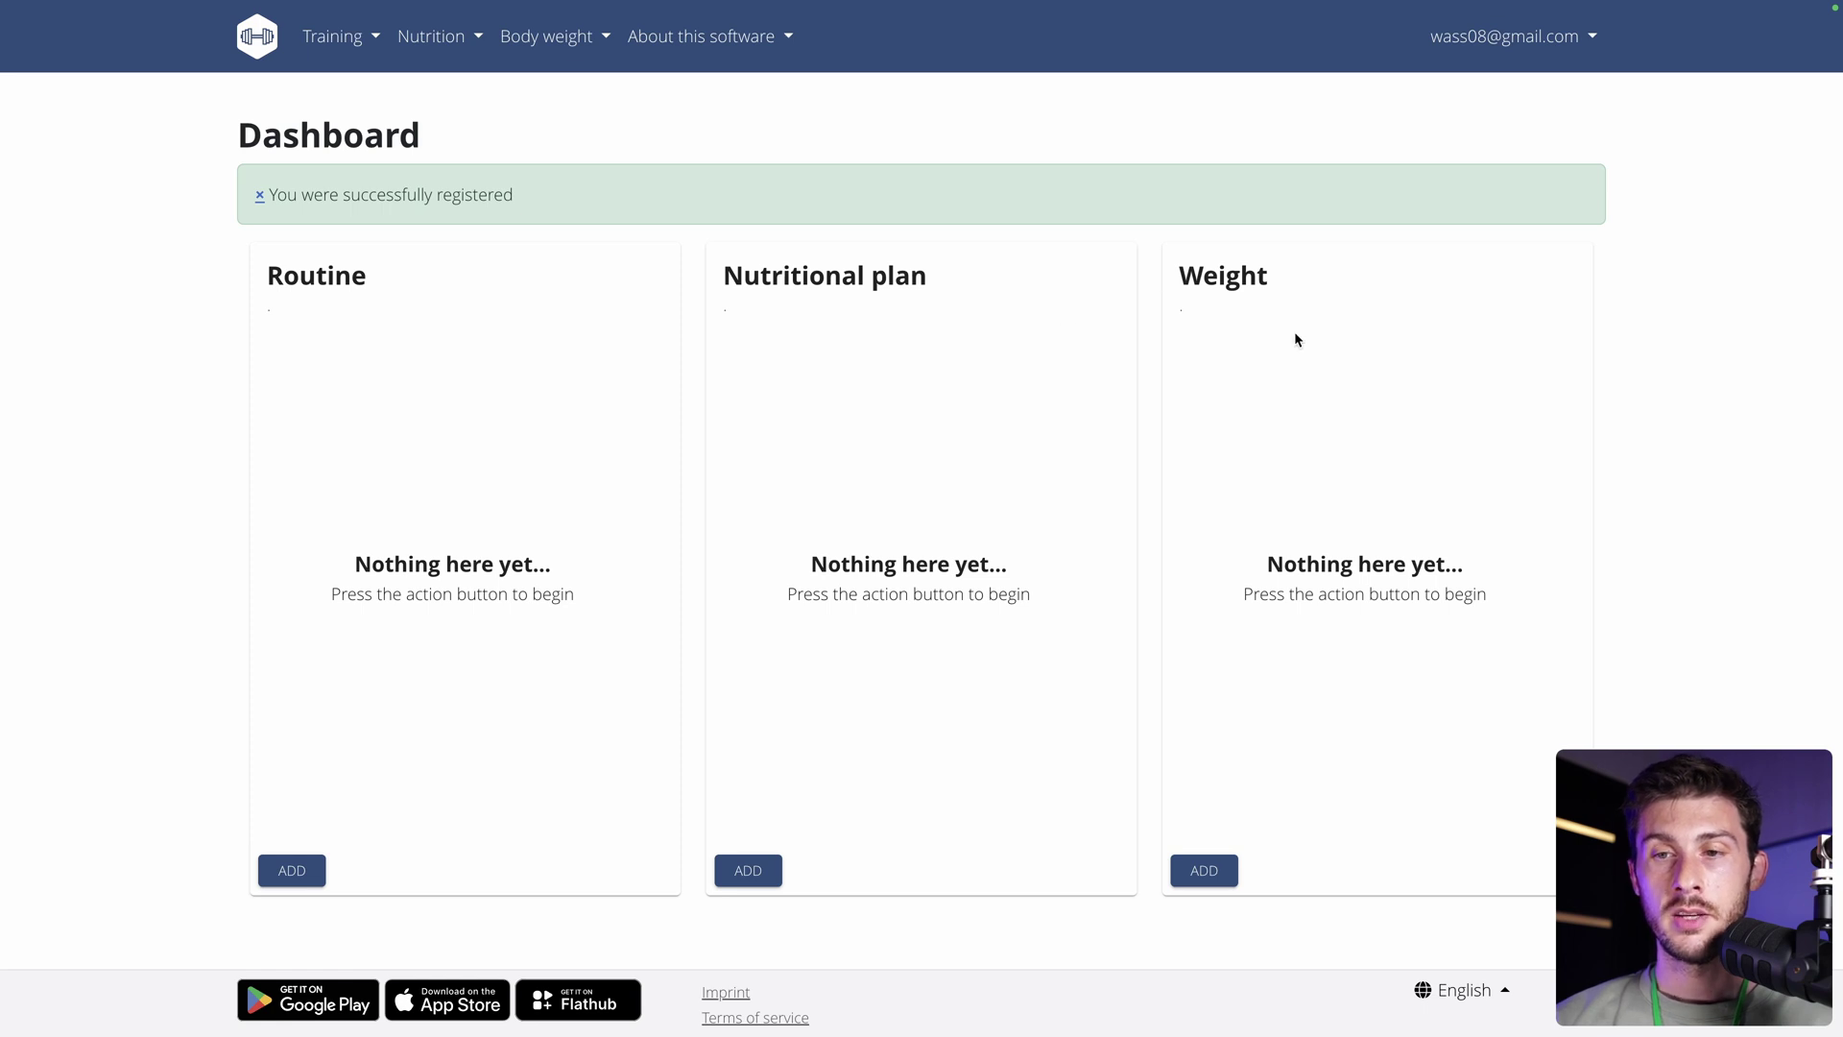
Log a body weight of 80 for the current date, 23/07/2024.
click(1195, 869)
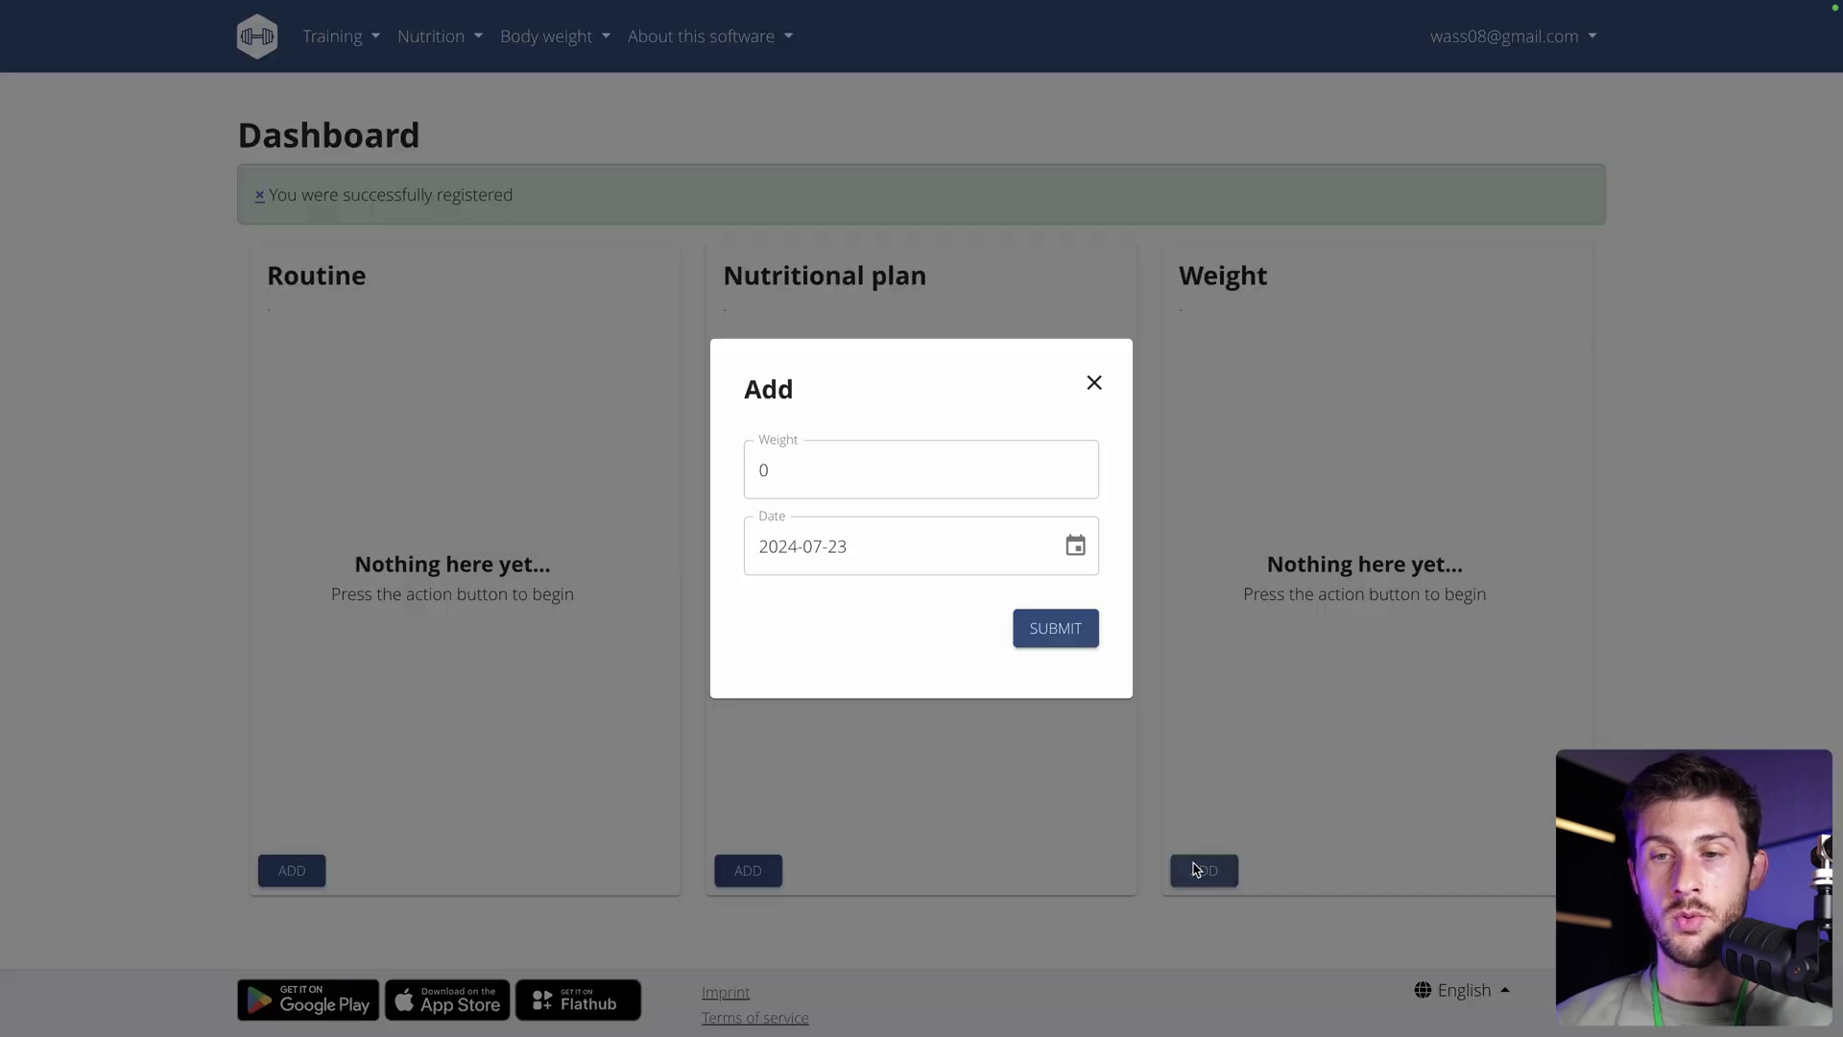
click(780, 478)
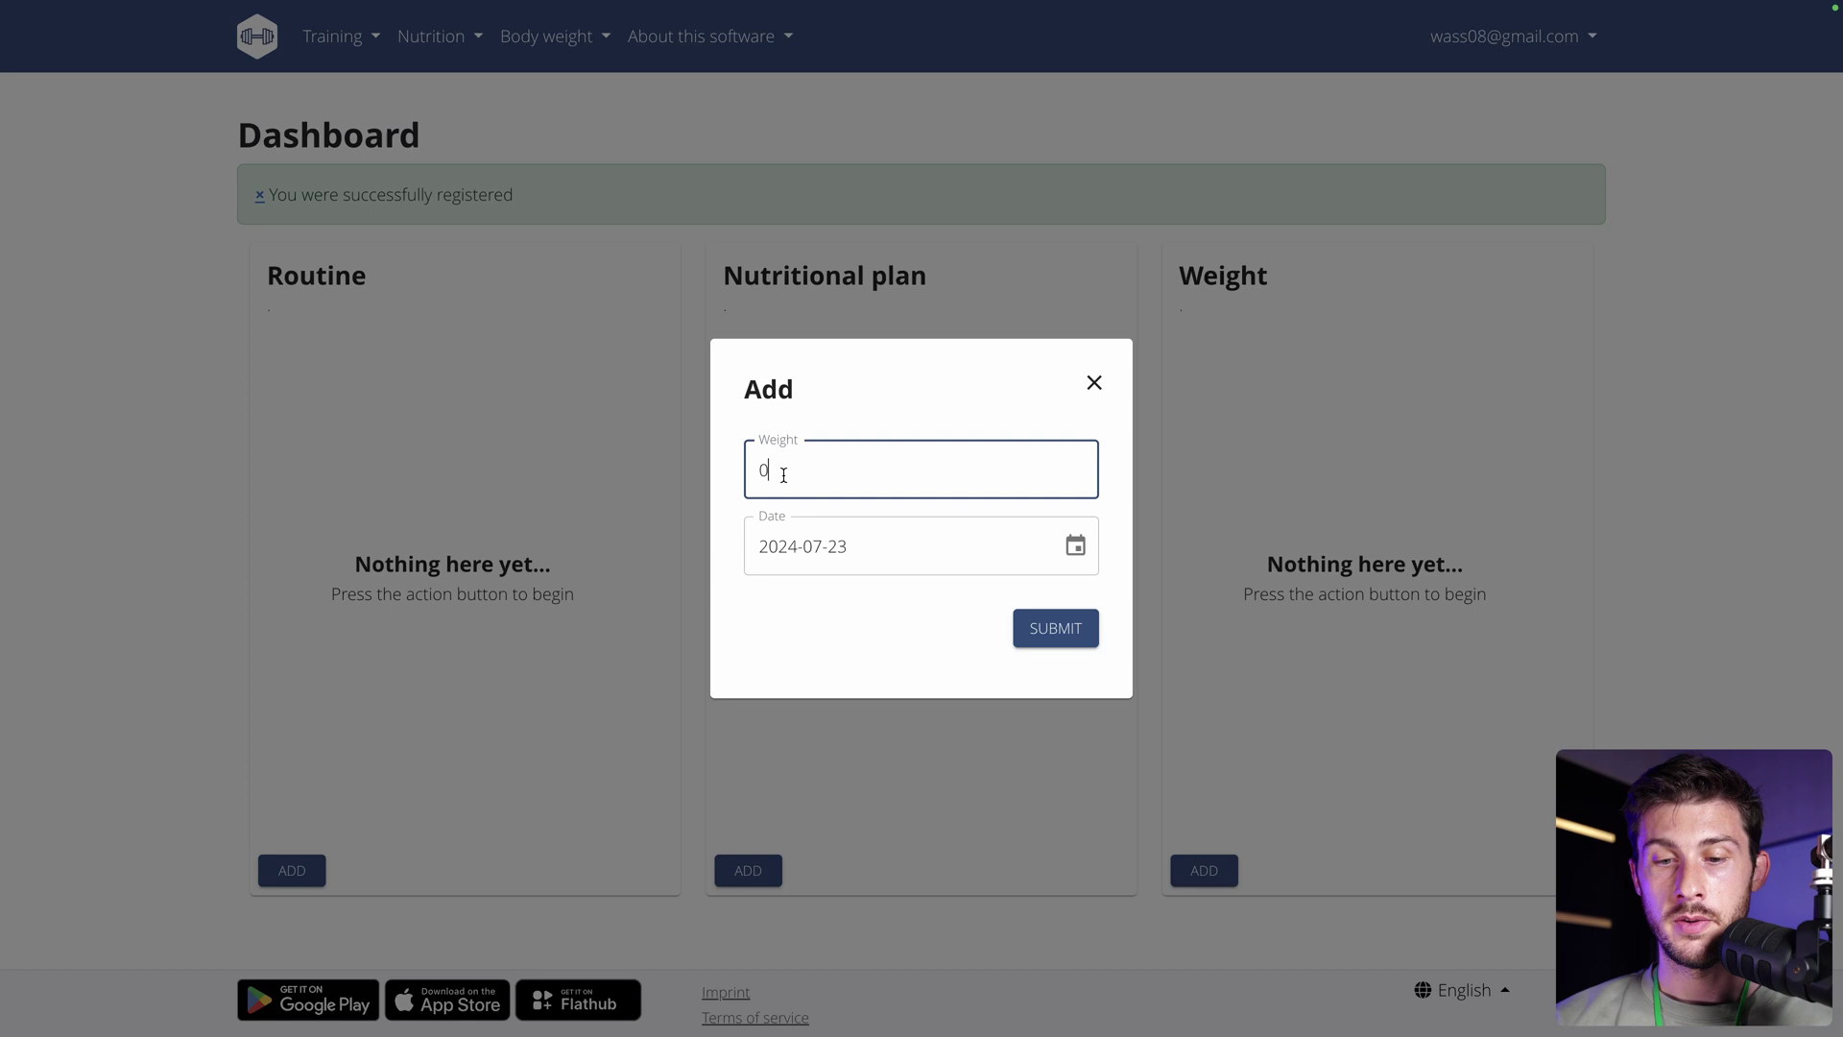
key(BackSpace)
text(8)
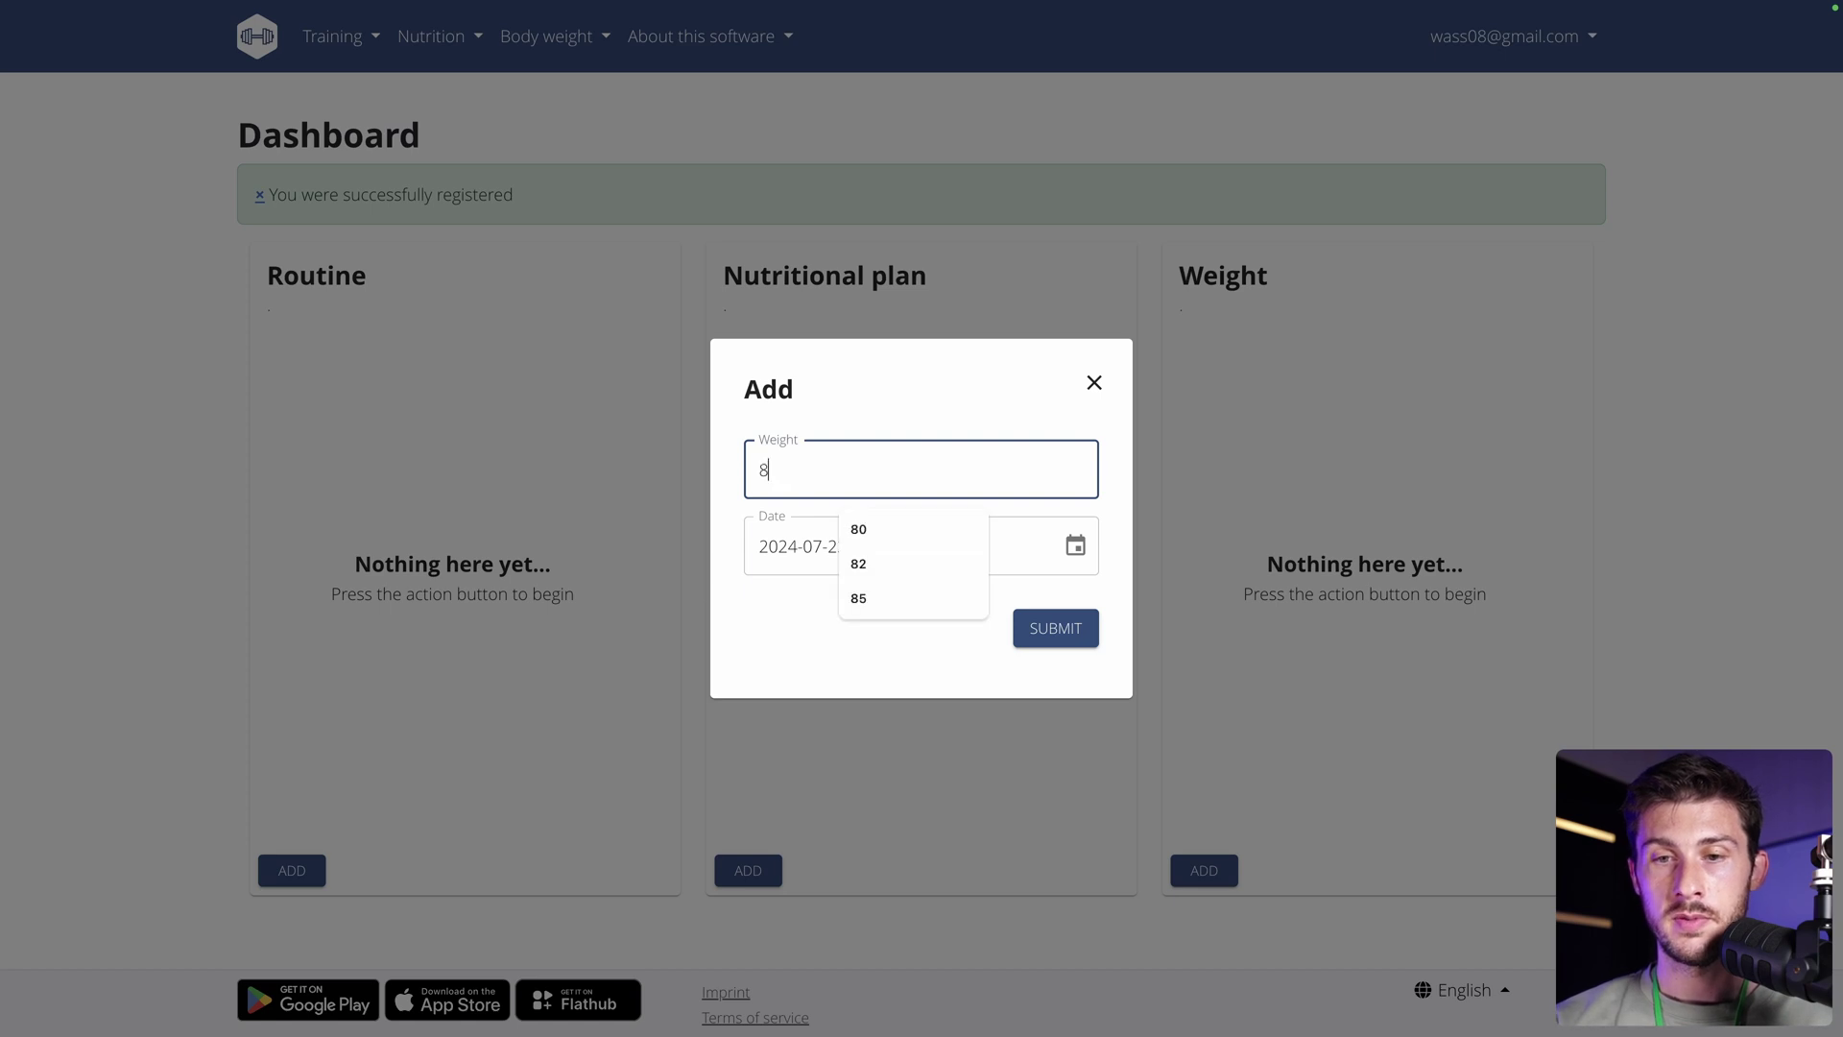
text(0)
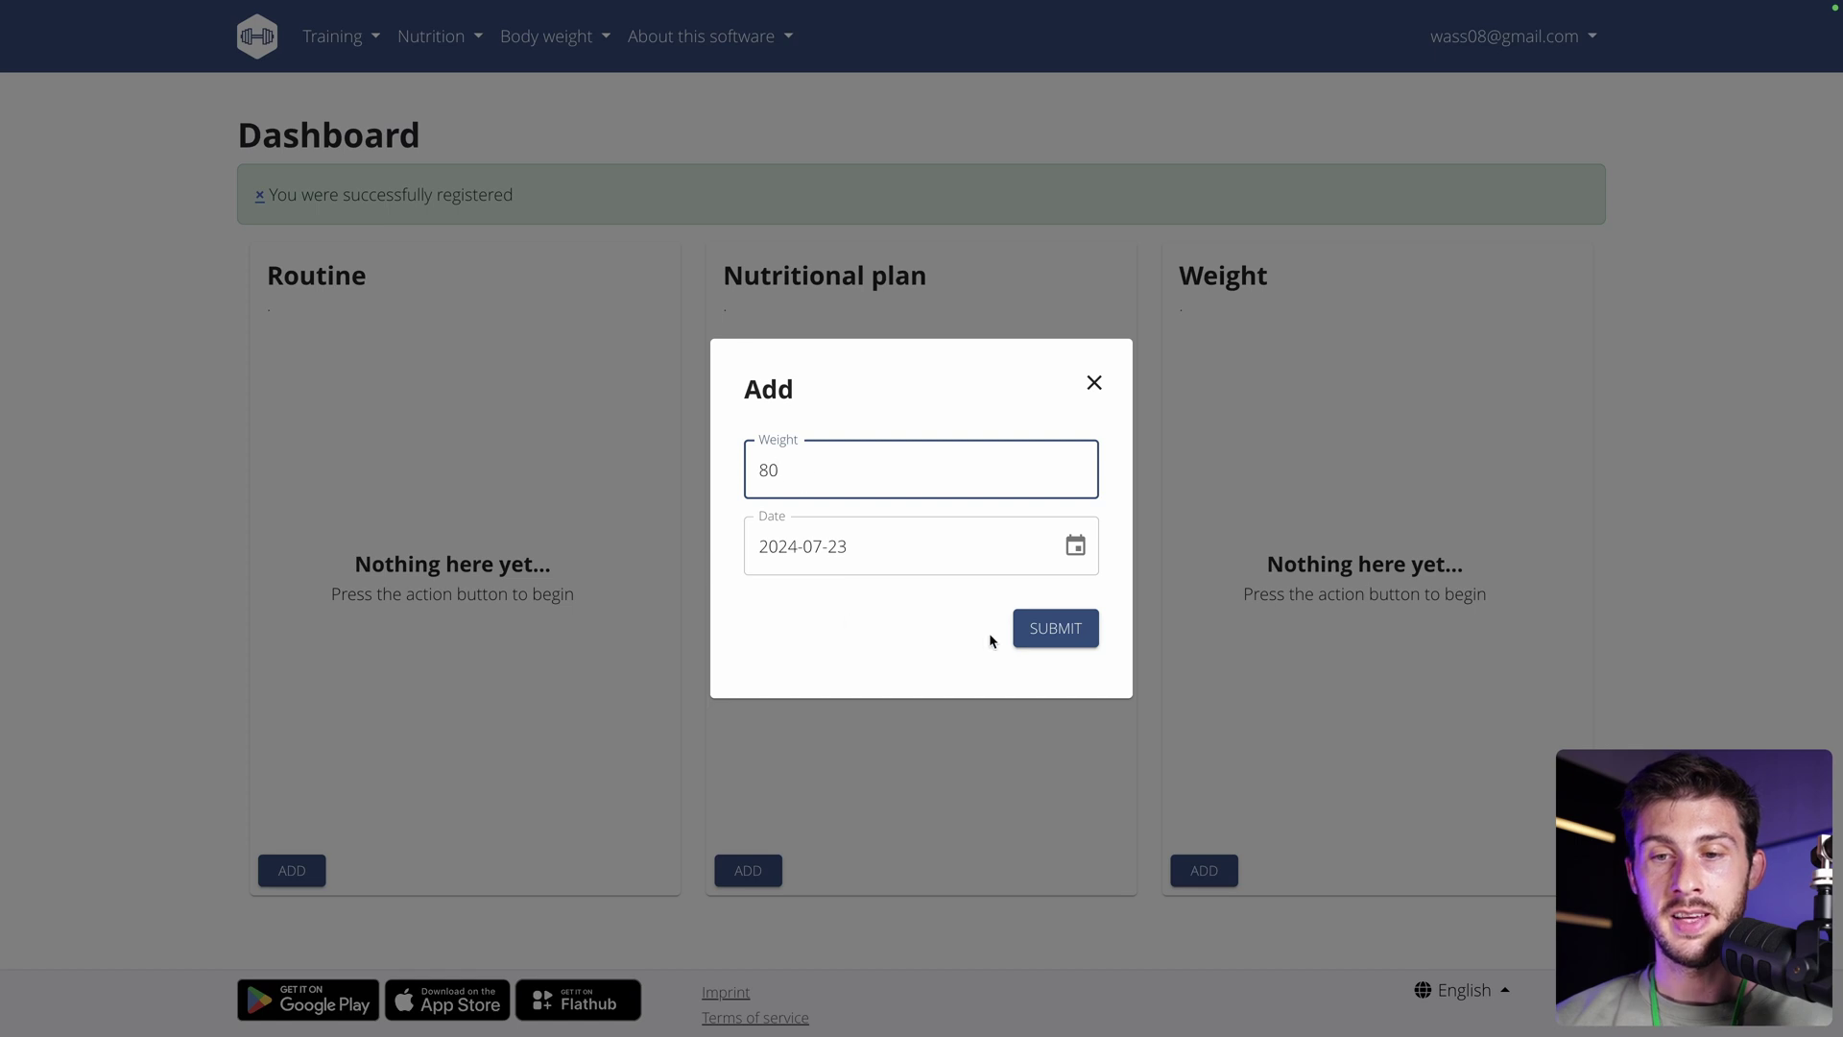
click(1028, 632)
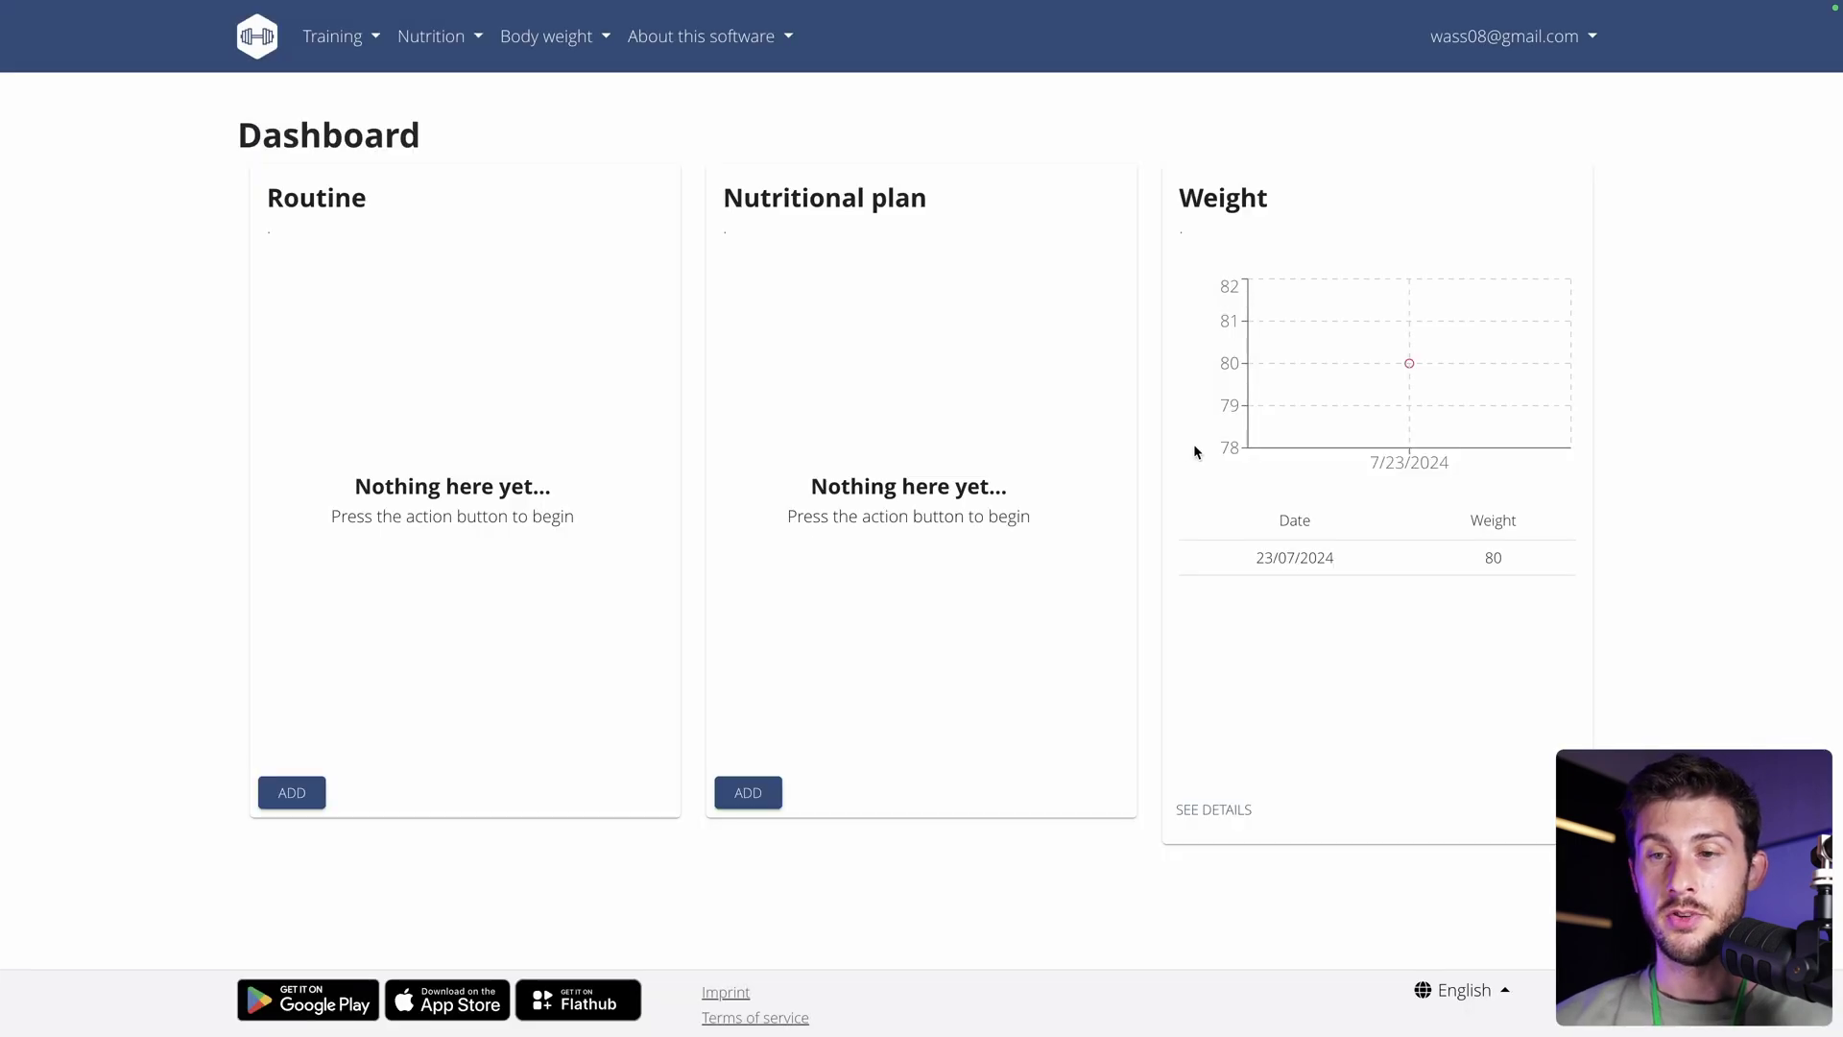
Log a body weight of 82 dated 22 July 2024.
click(1538, 814)
click(1077, 551)
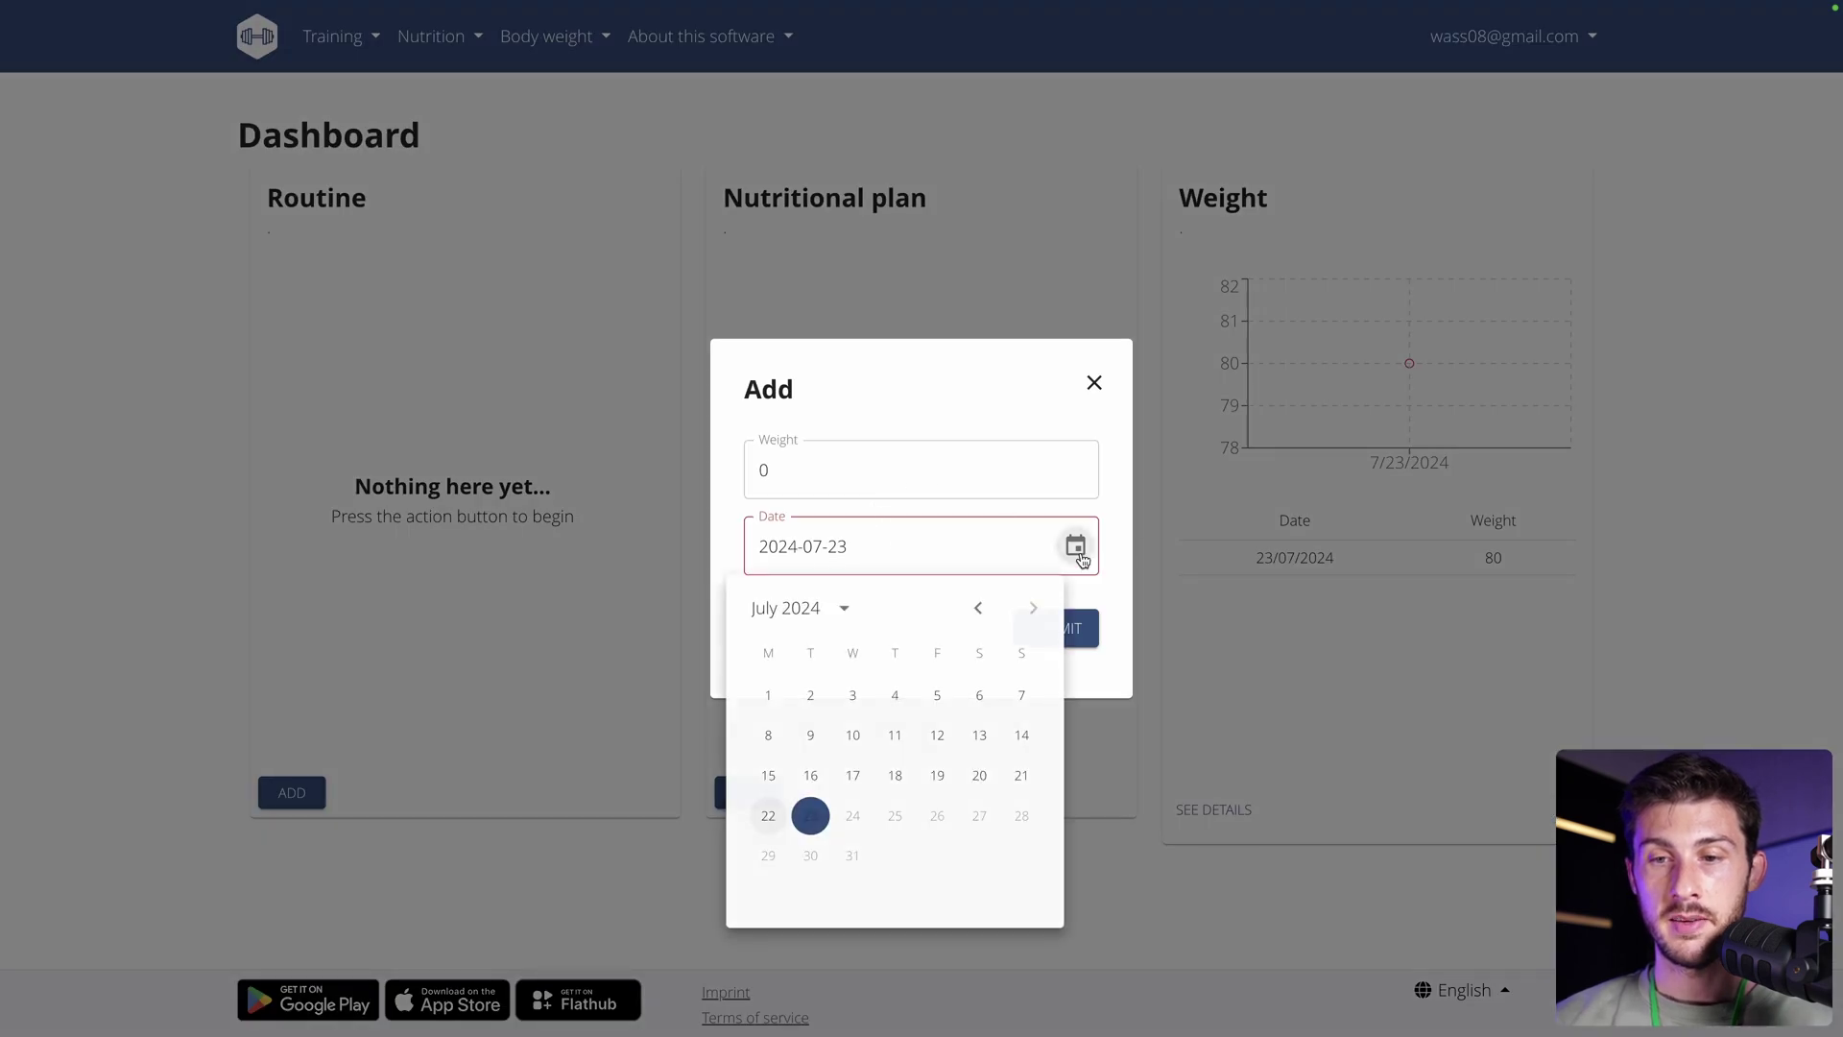
click(768, 815)
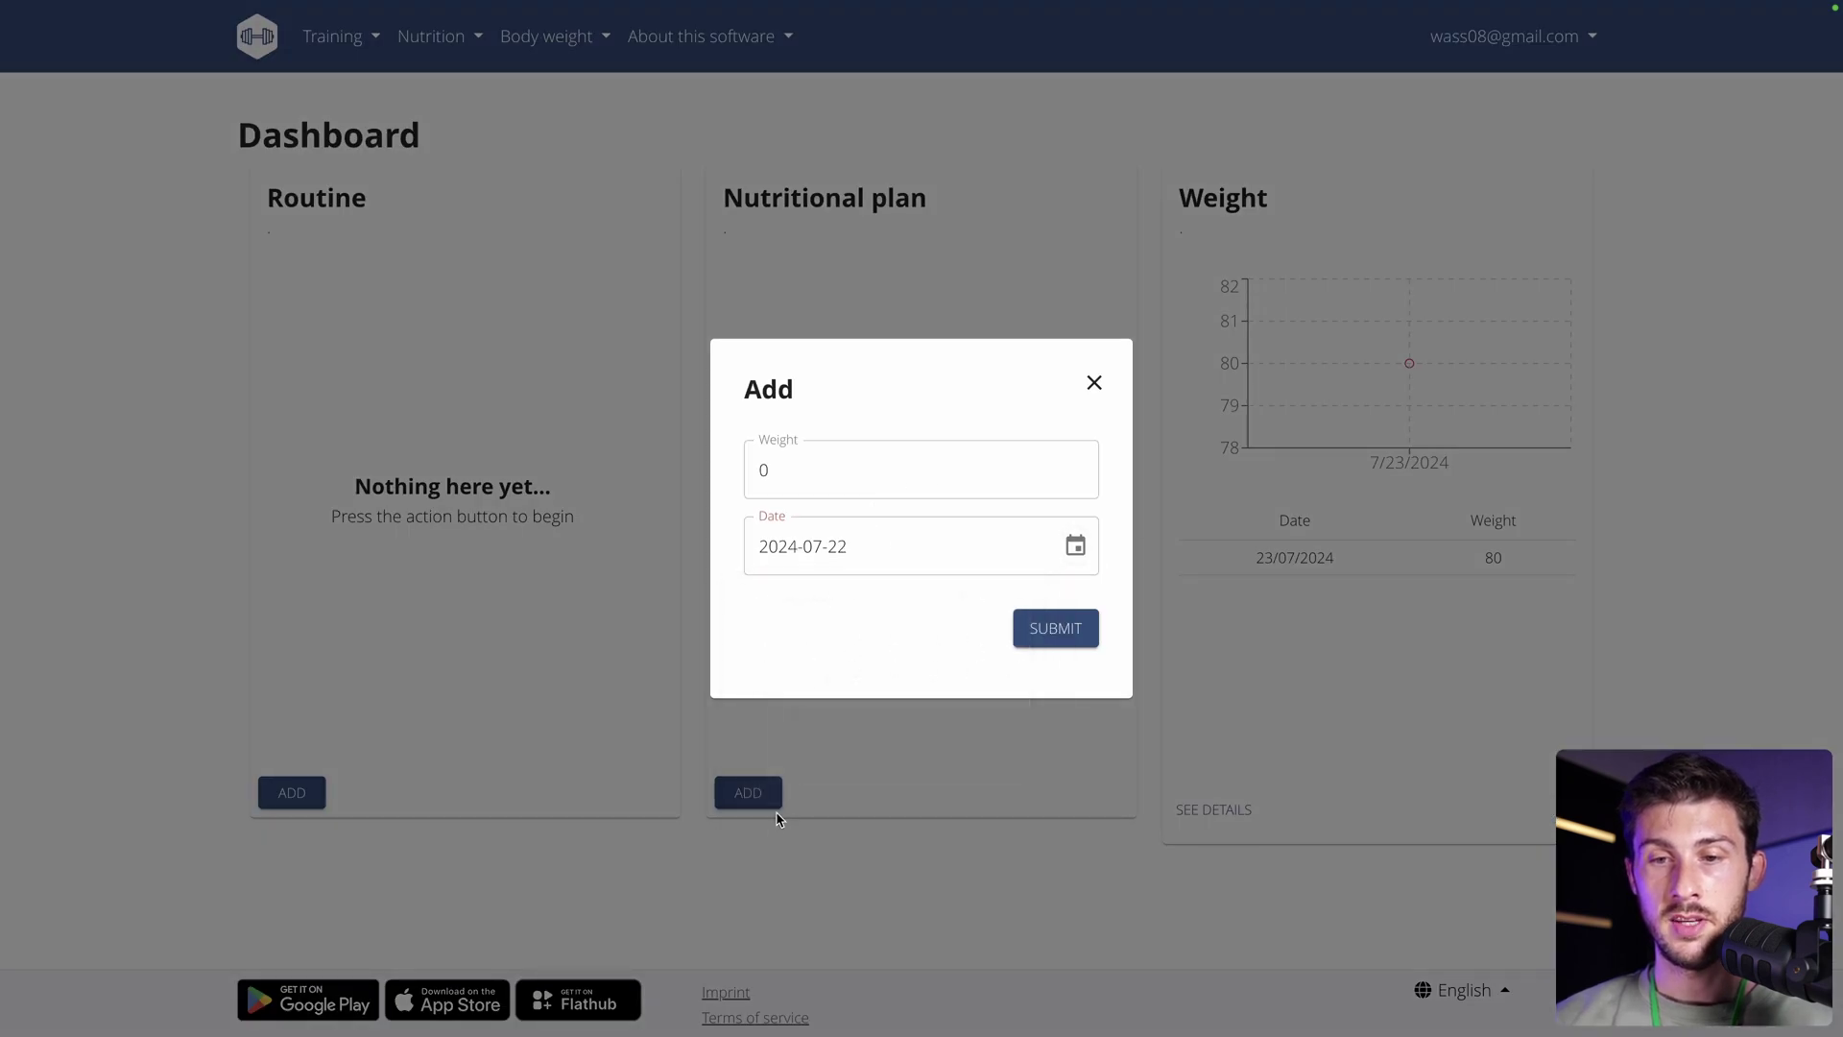
double_click(850, 477)
text(82)
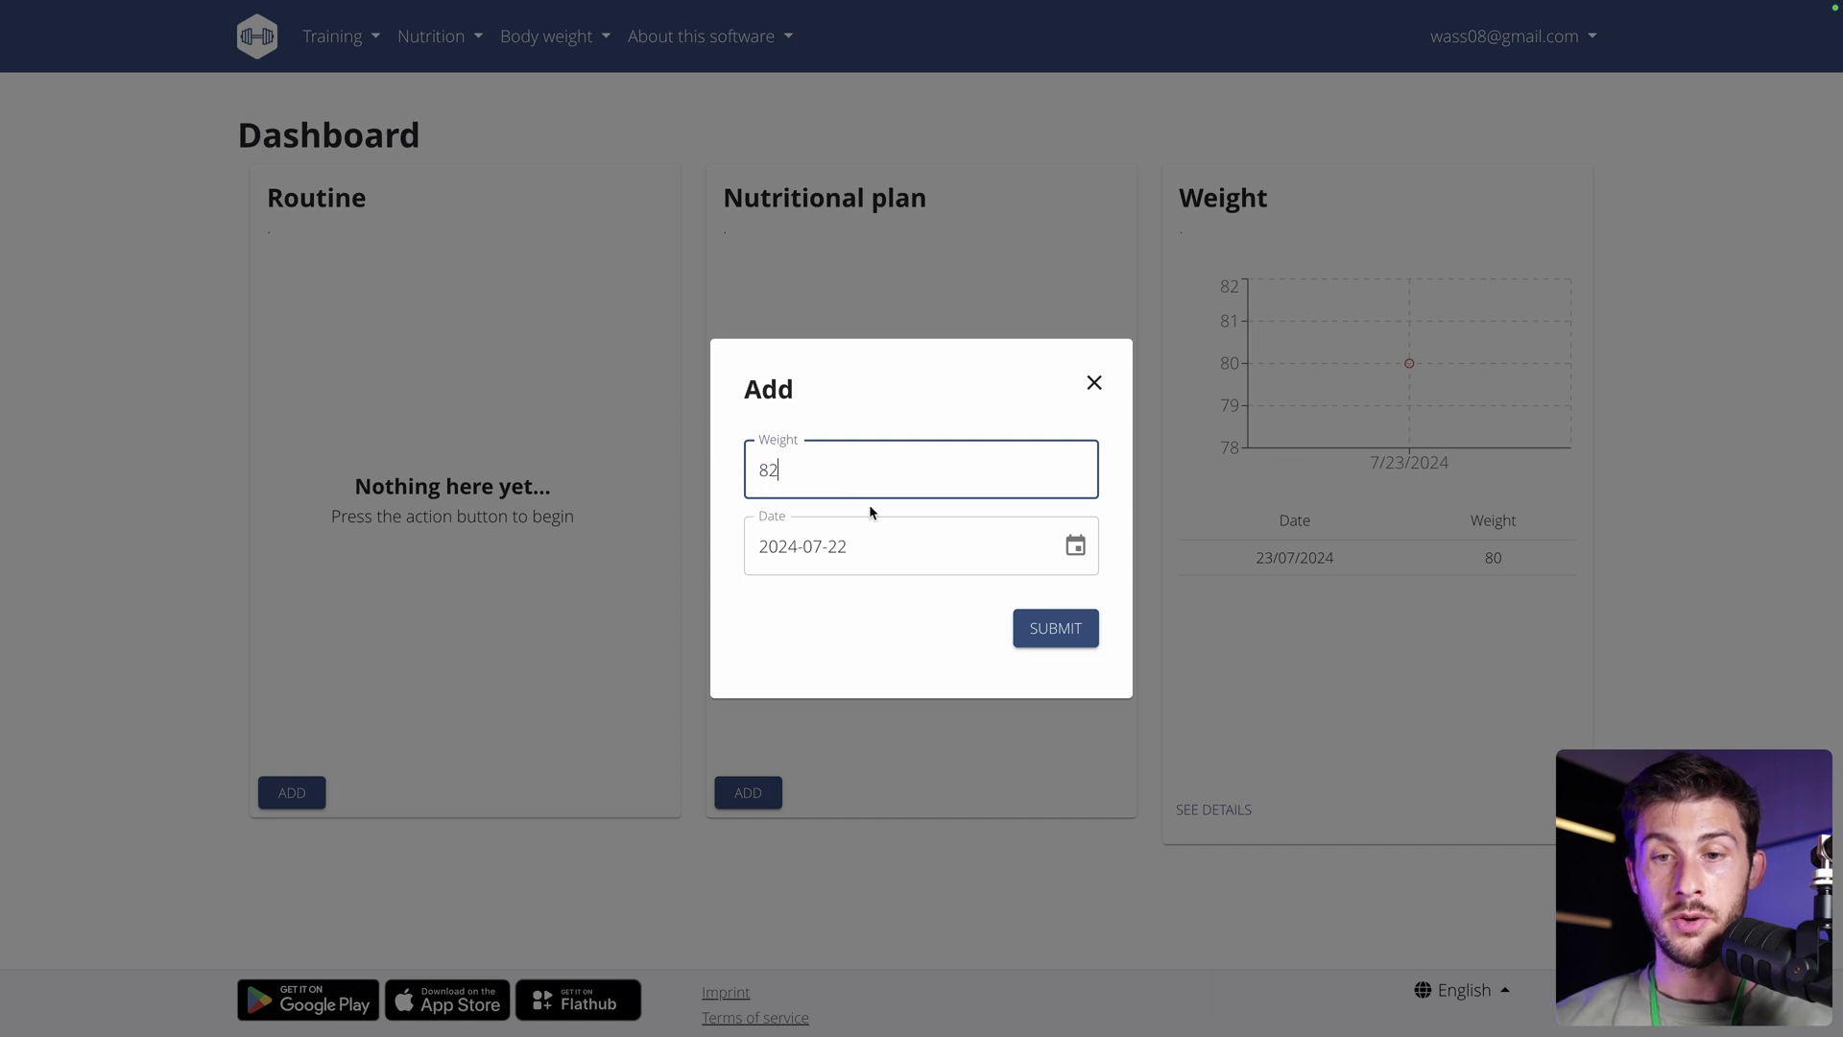
click(1024, 633)
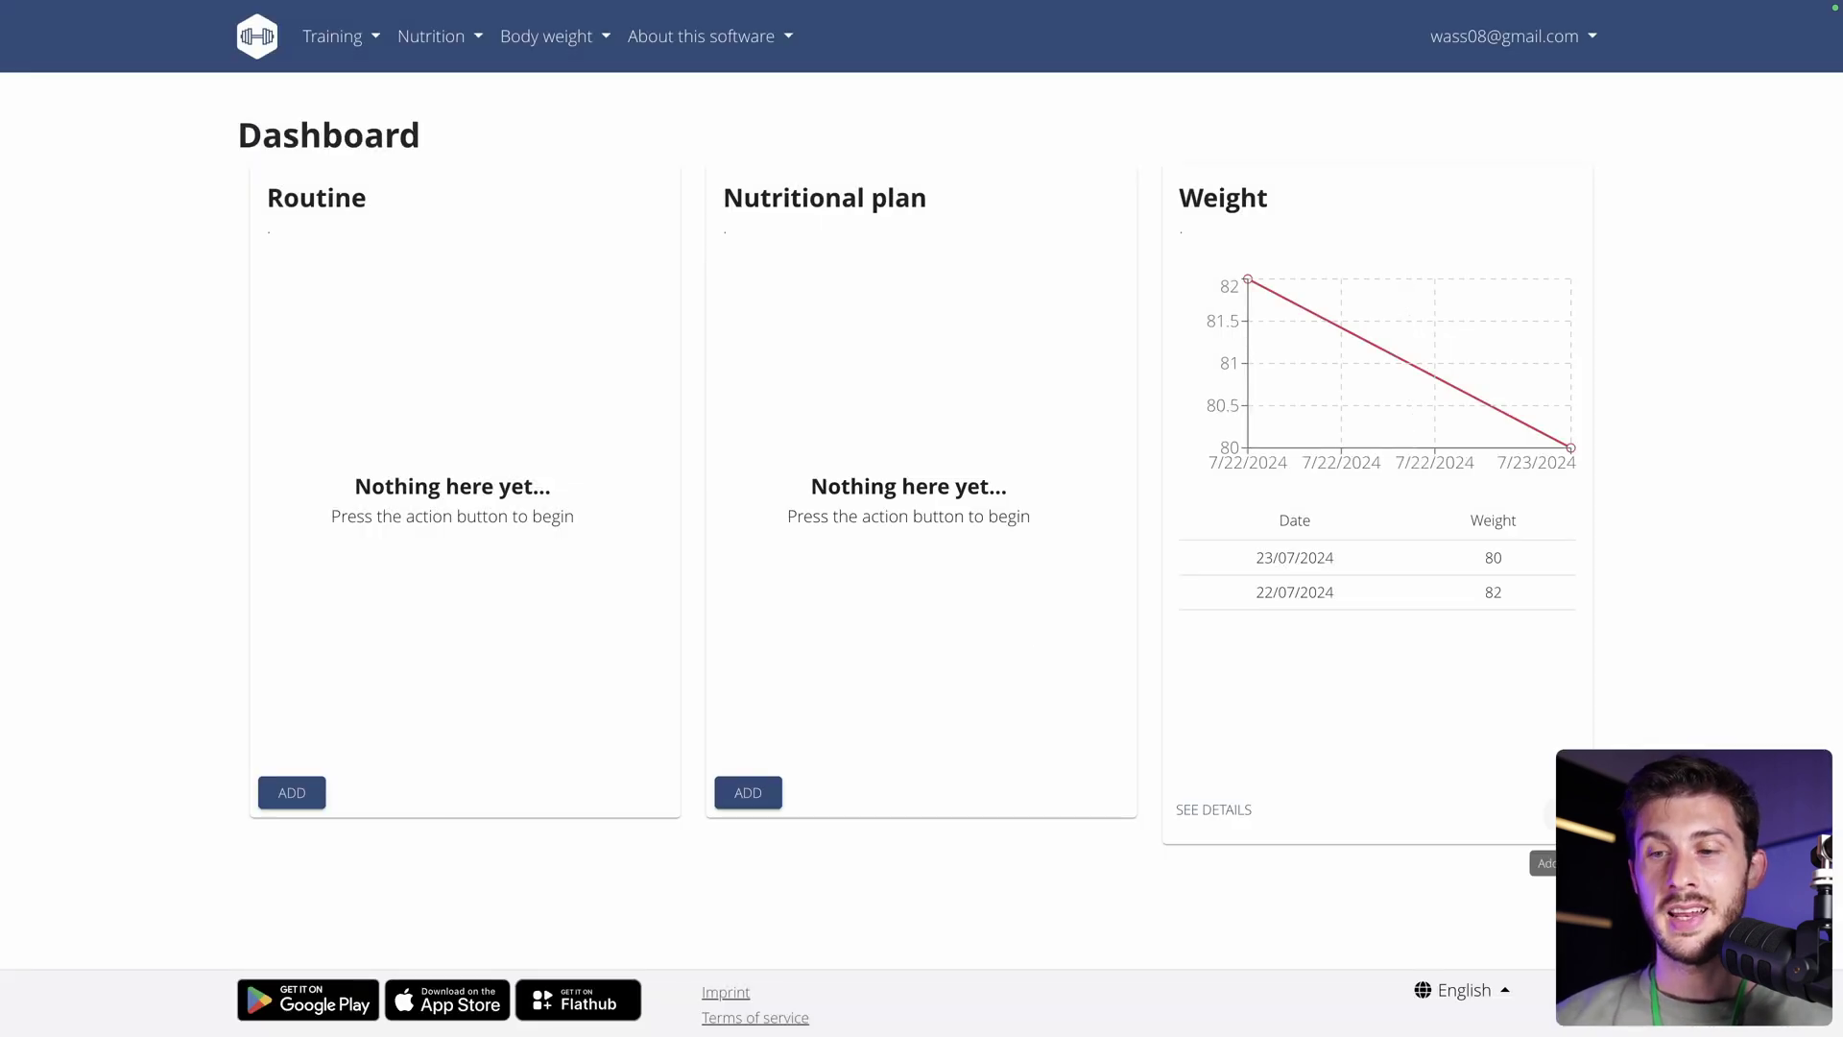
Log a body weight of 83 dated 18 July 2024.
click(1566, 809)
double_click(827, 472)
text(83)
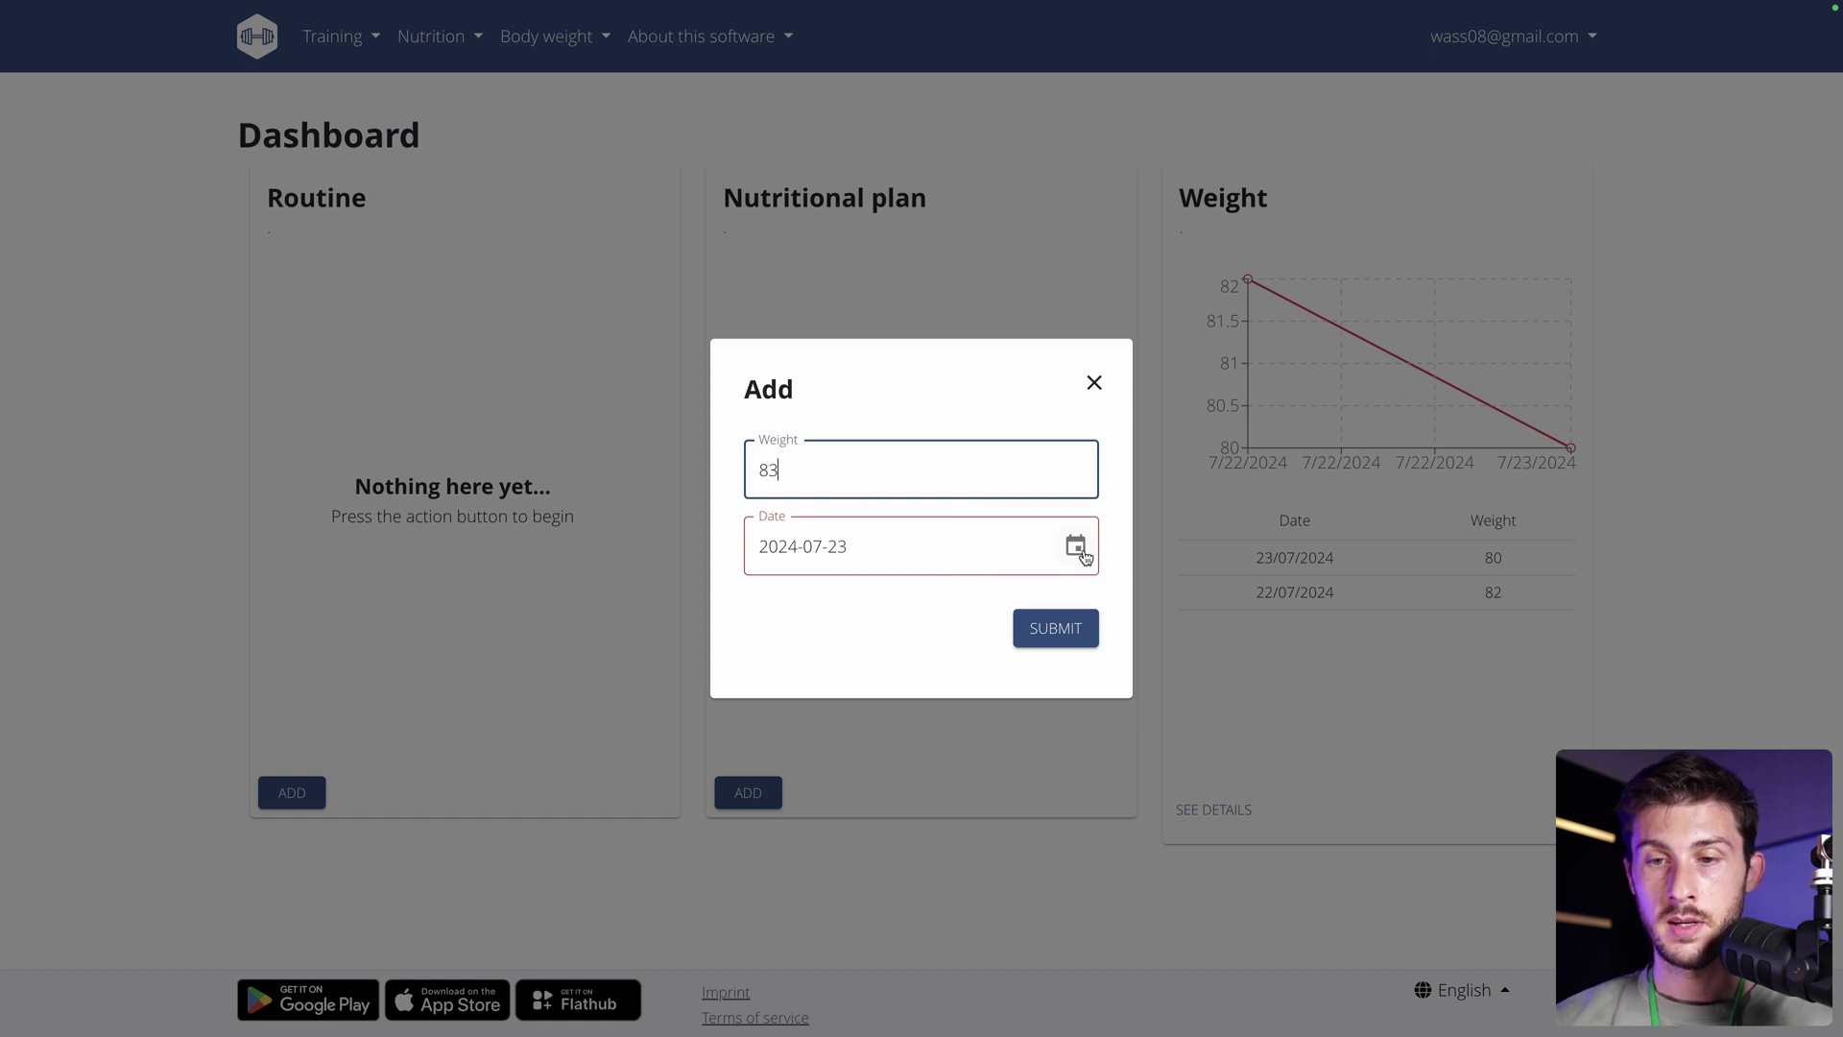
click(1075, 546)
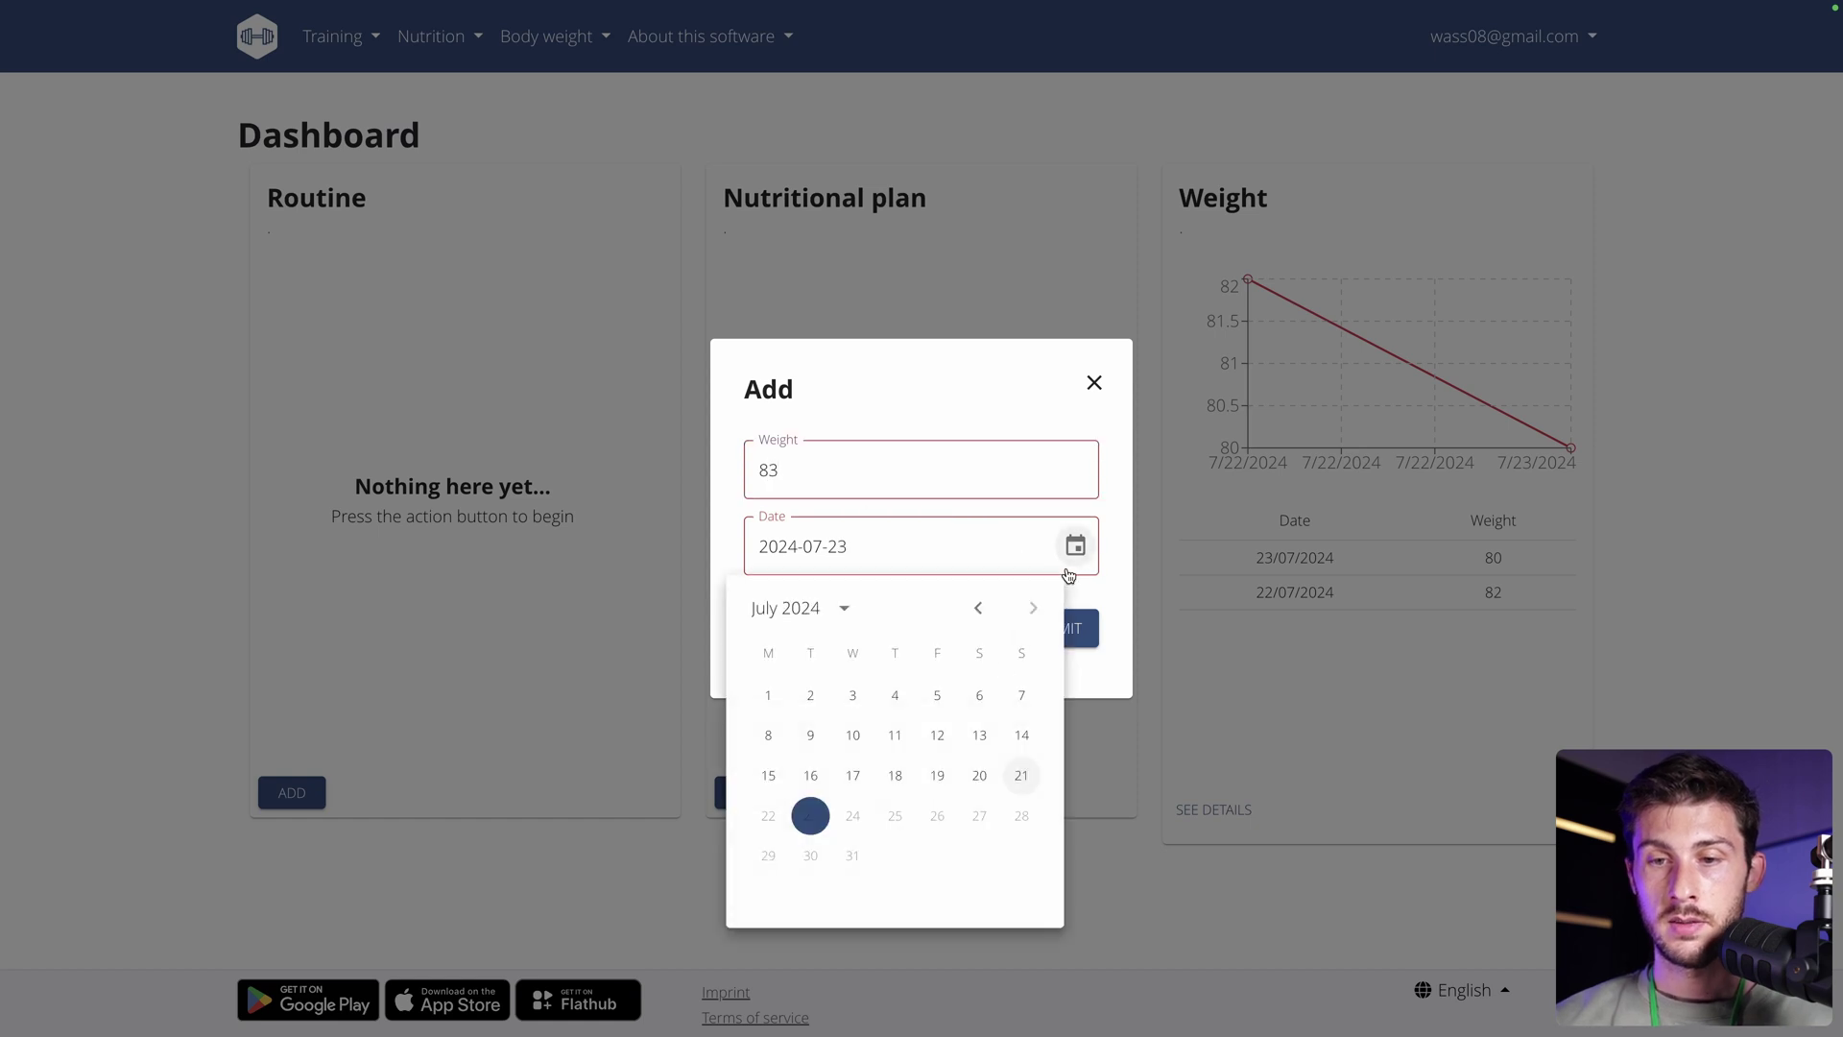
click(893, 774)
click(1079, 630)
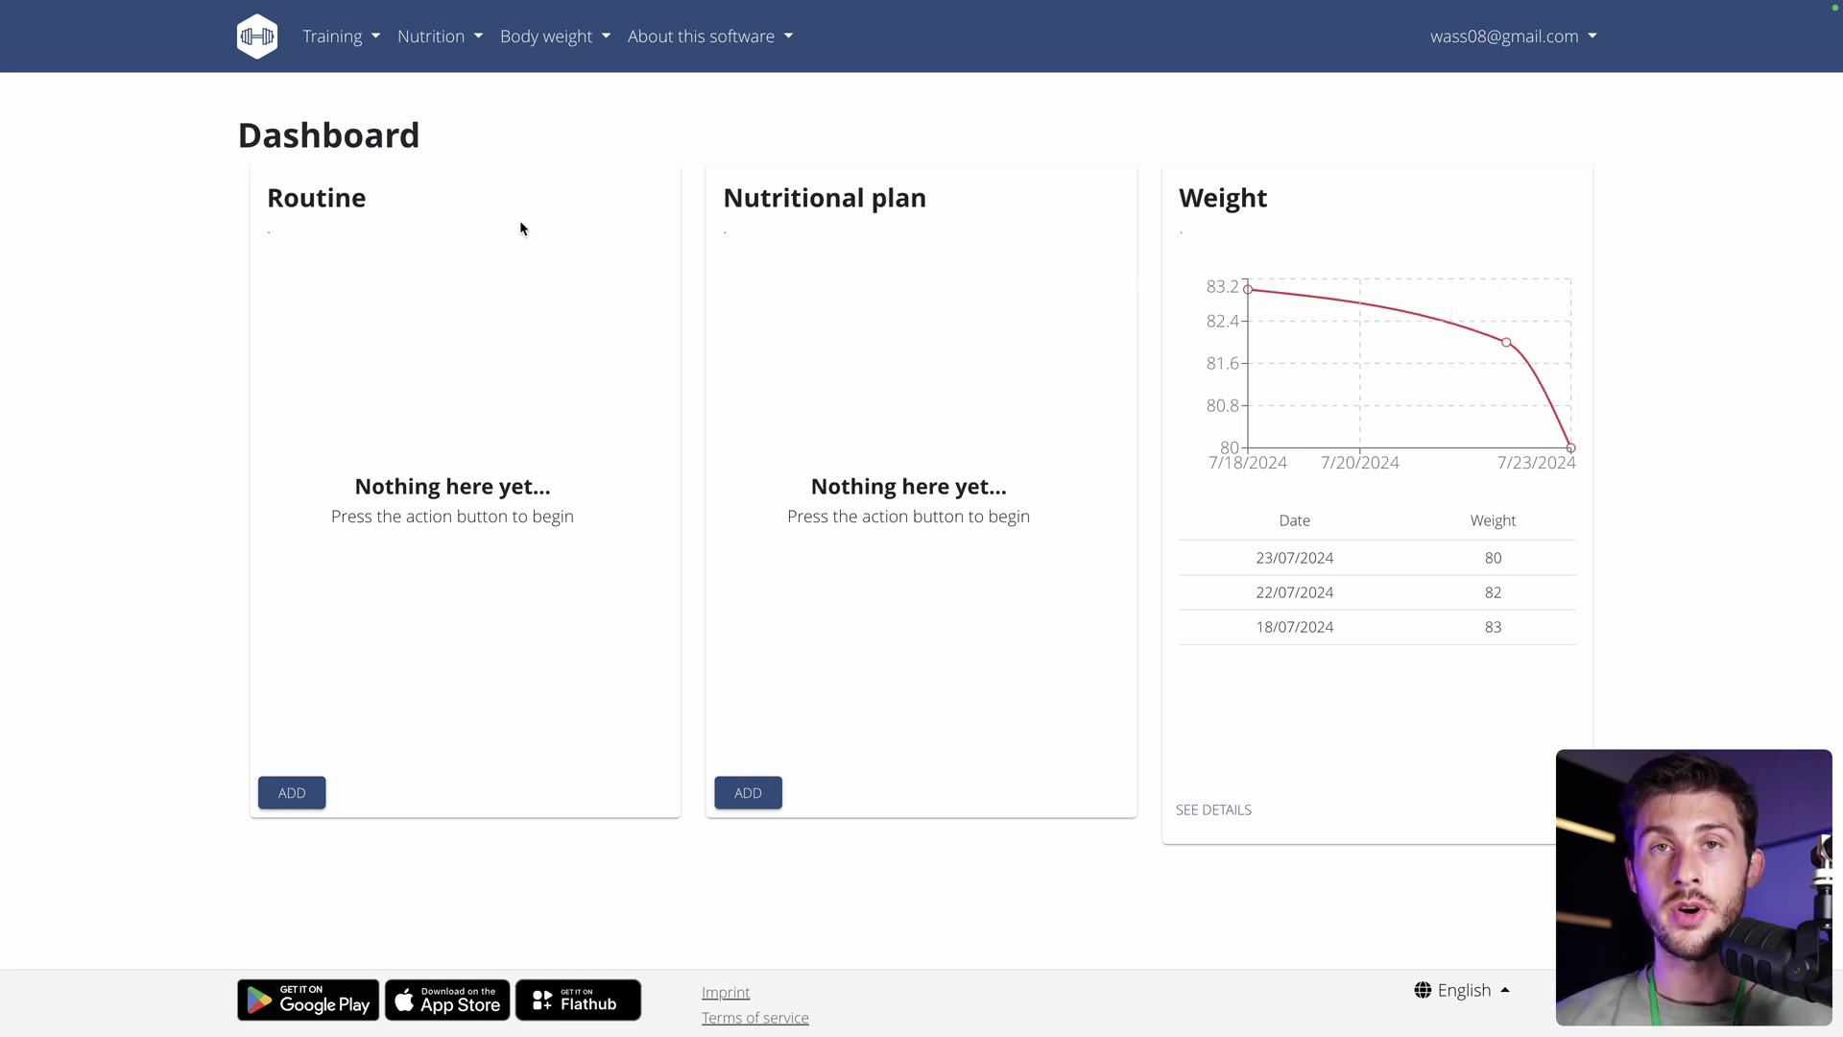
Add a new routine with an 'Upper Body' training day on Monday, Wednesday and Friday.
click(292, 793)
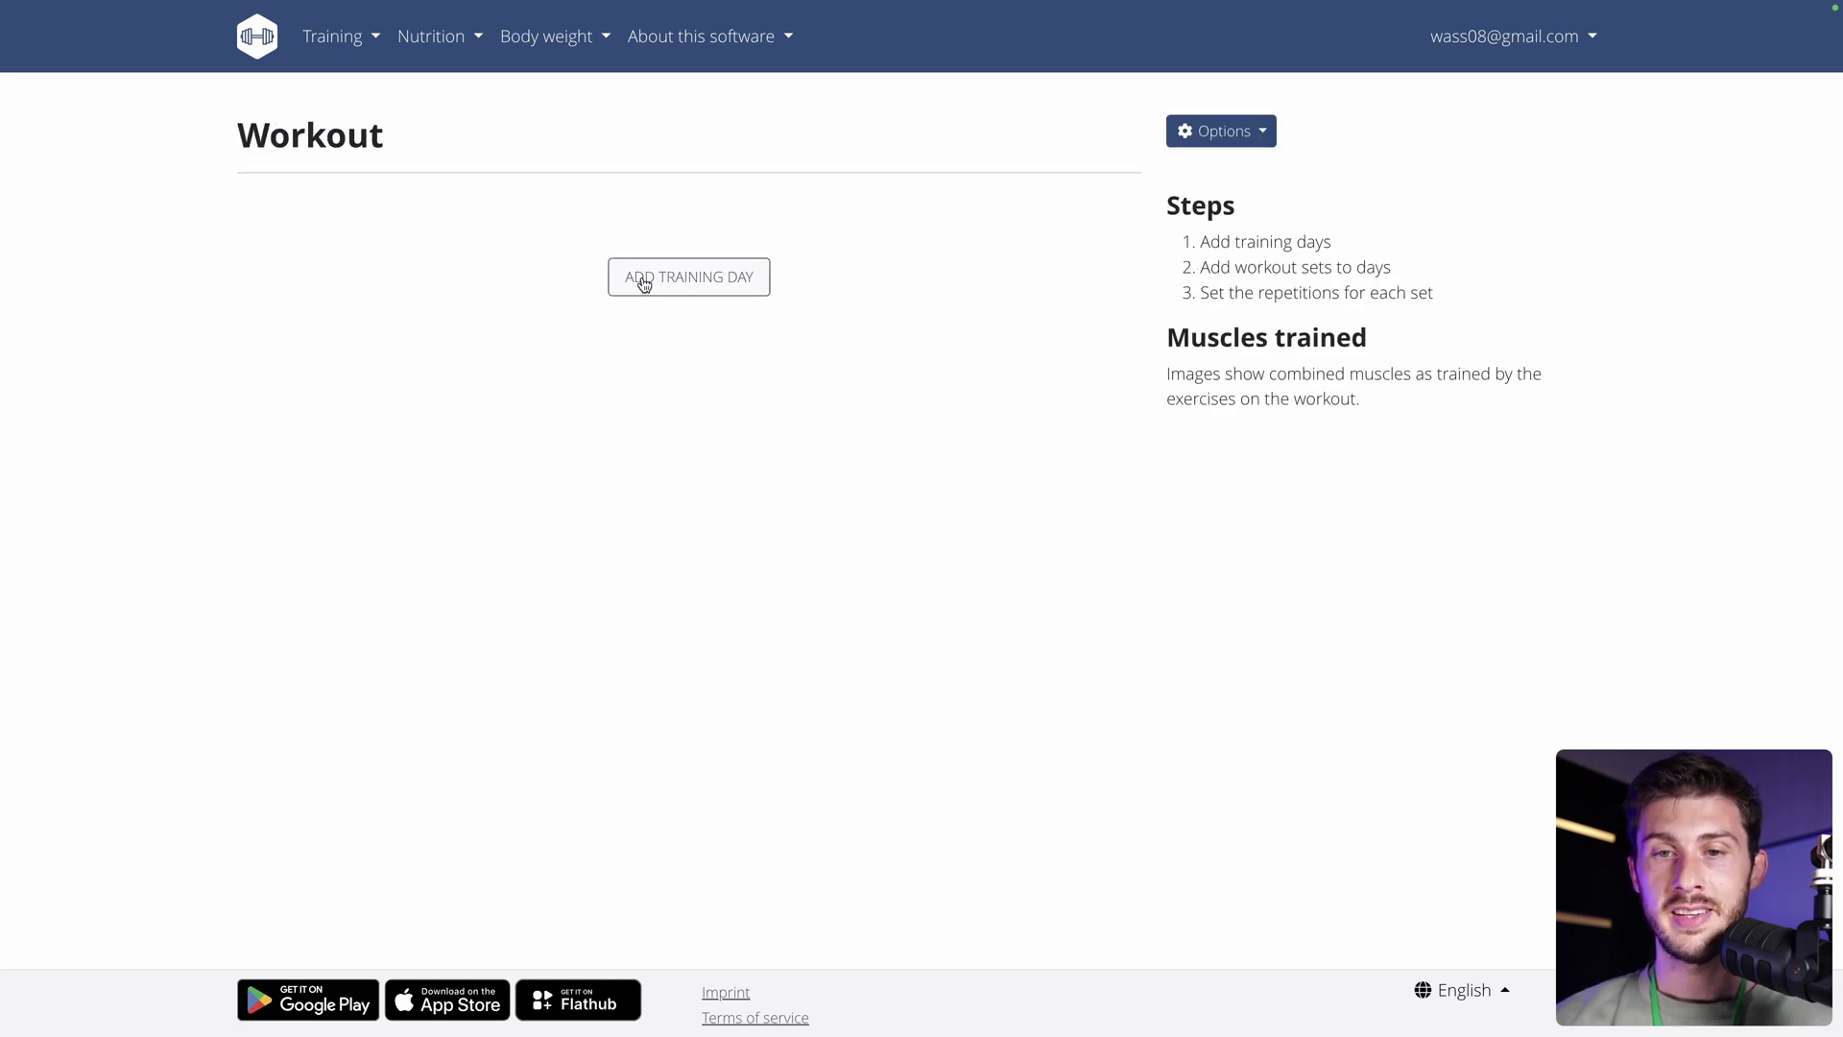
click(642, 276)
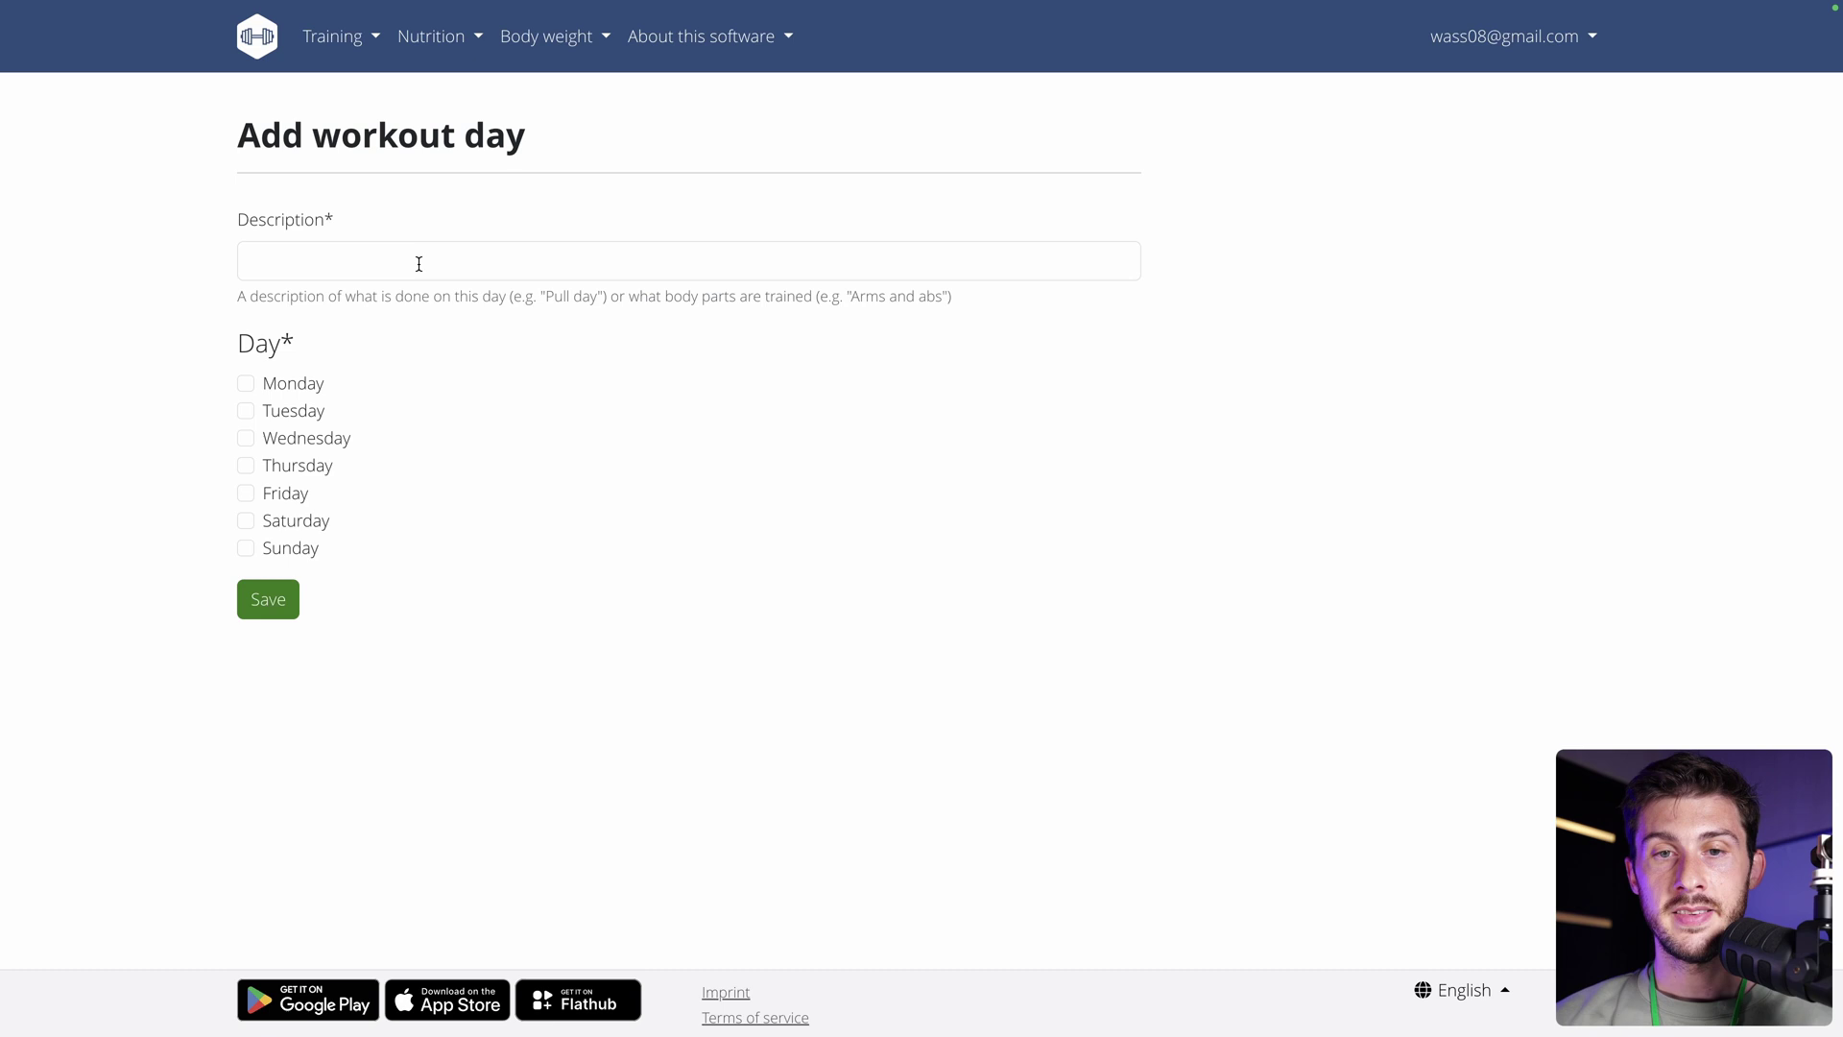
click(419, 265)
text(Upper )
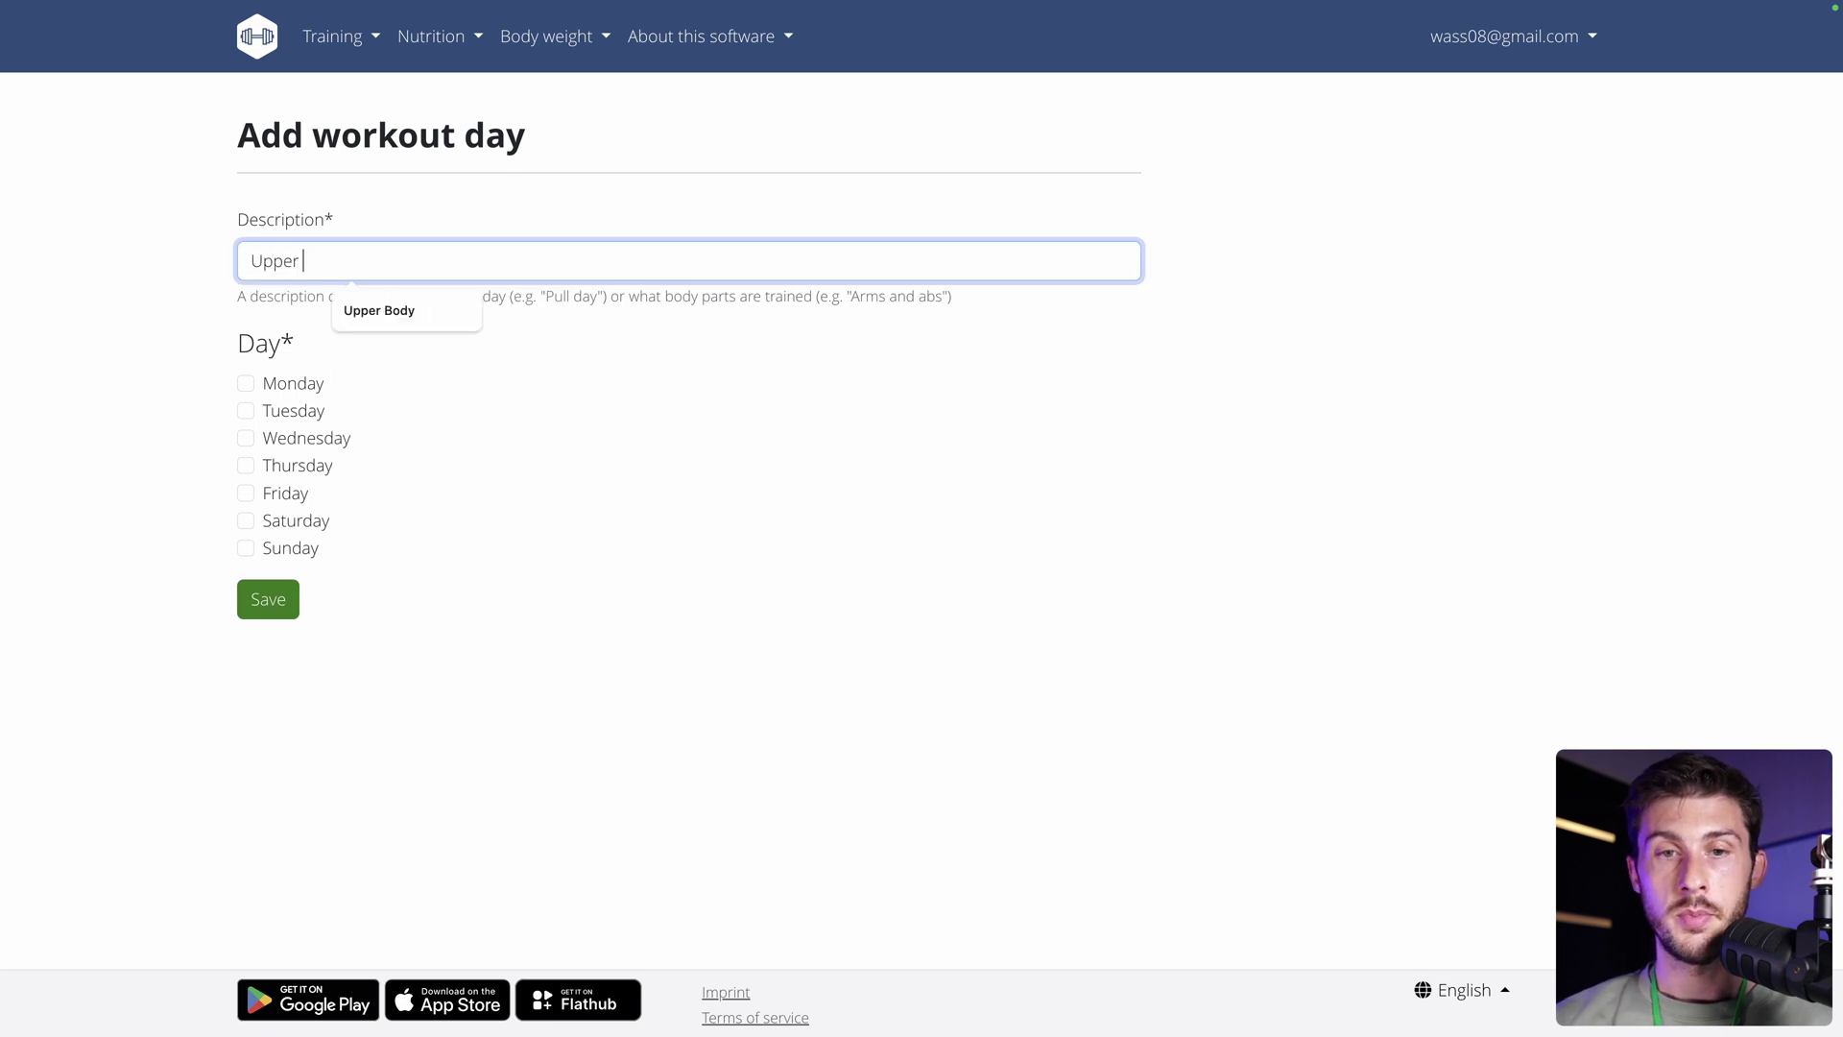
text(Body)
click(194, 347)
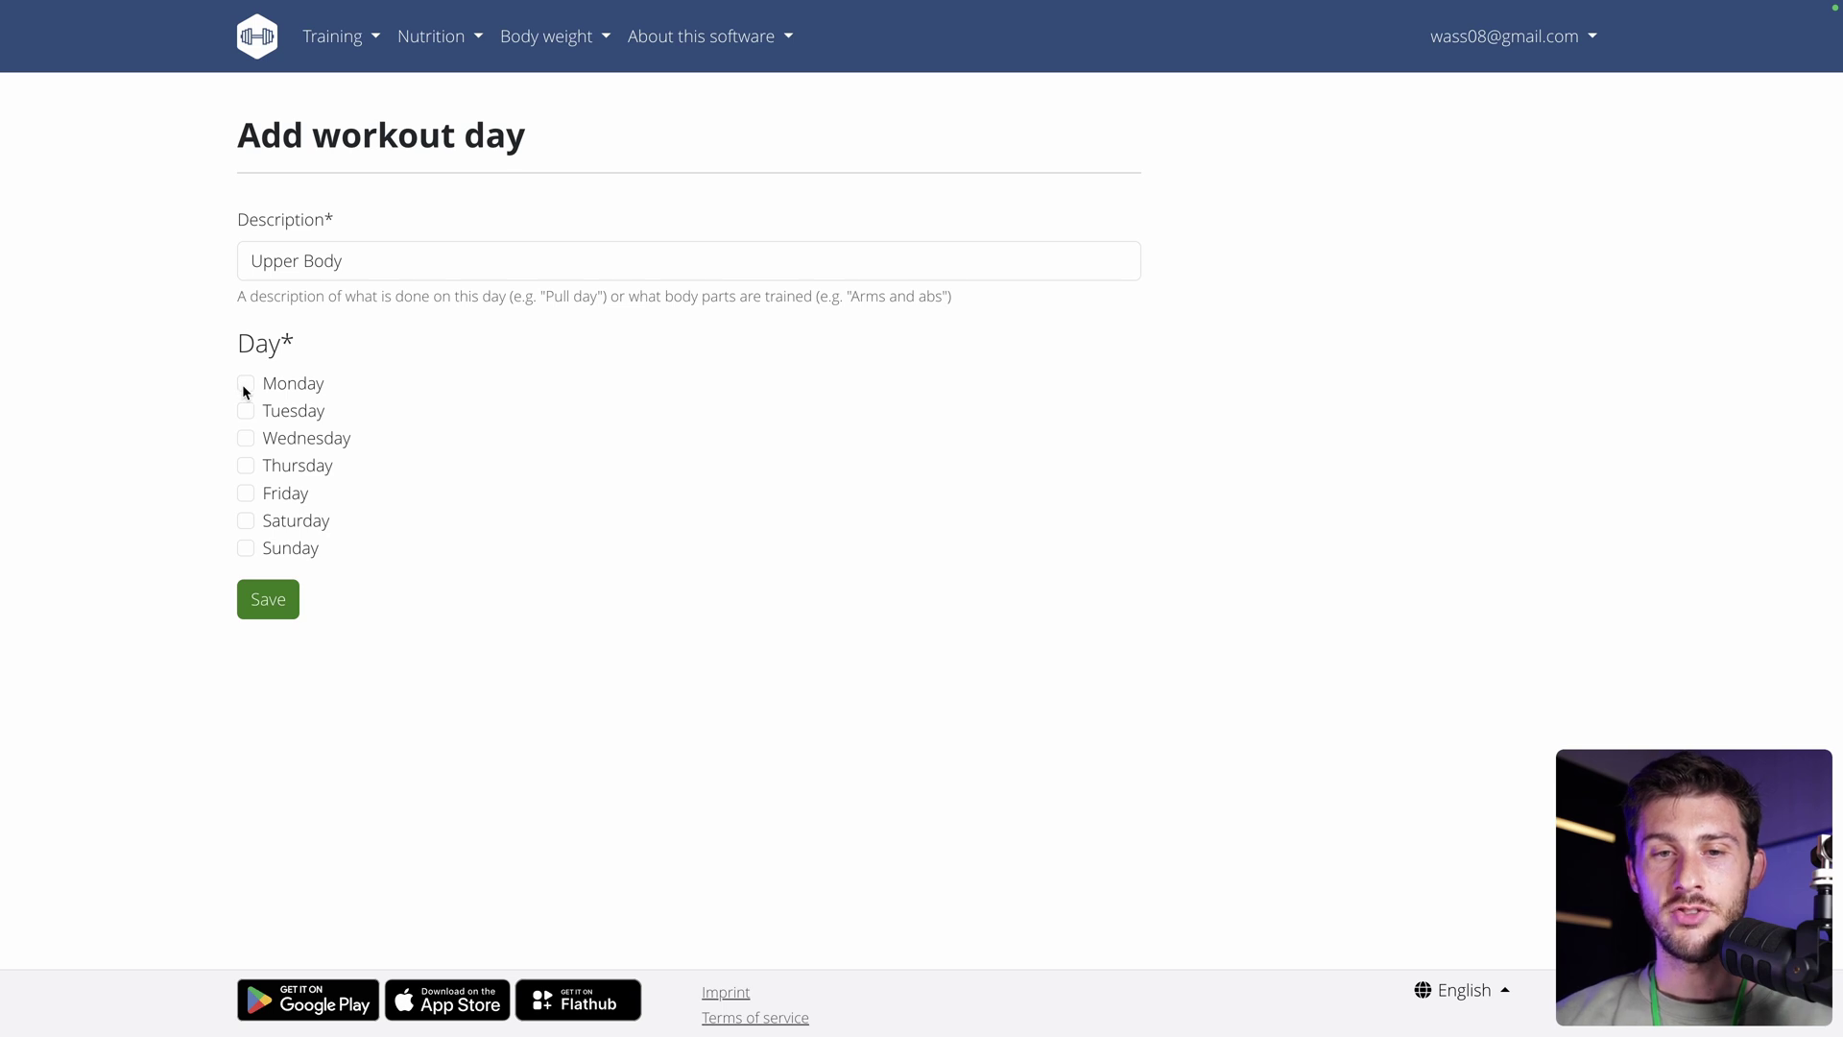
click(245, 387)
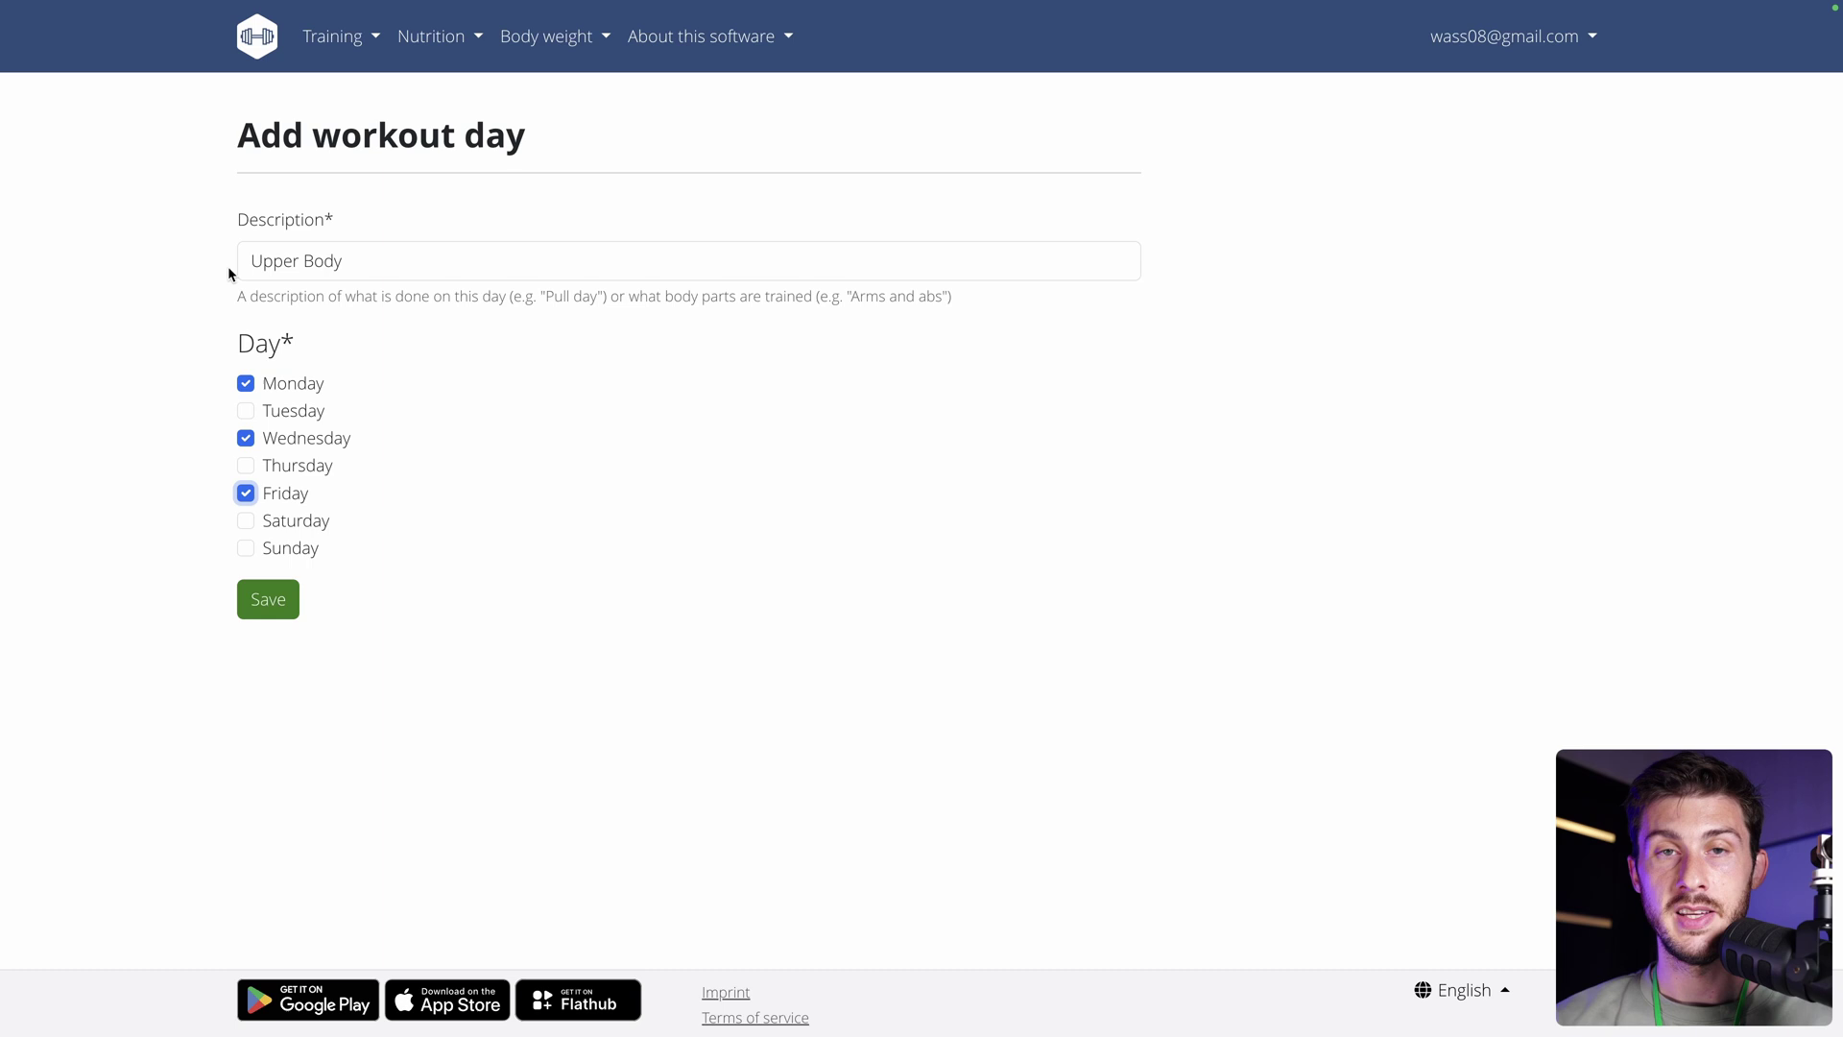
click(266, 596)
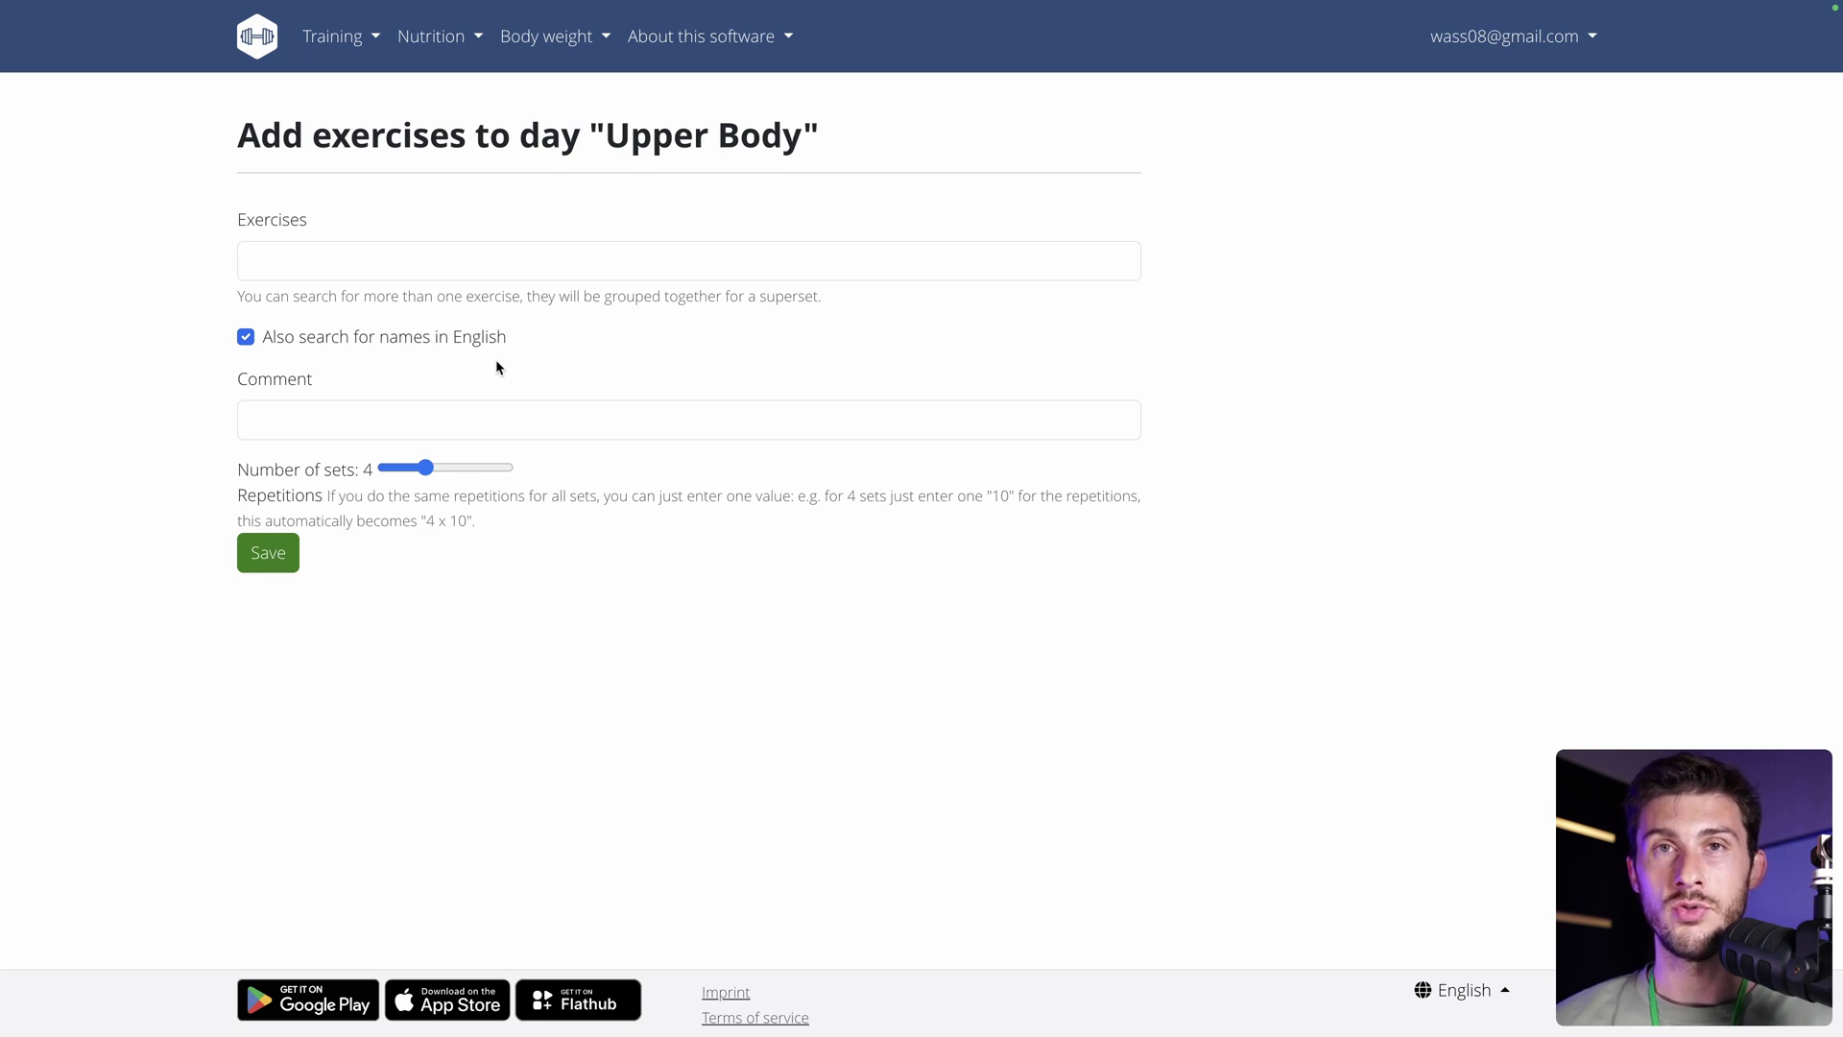
Search the exercise field for 'crun' and browse the matching crunch exercises.
click(284, 254)
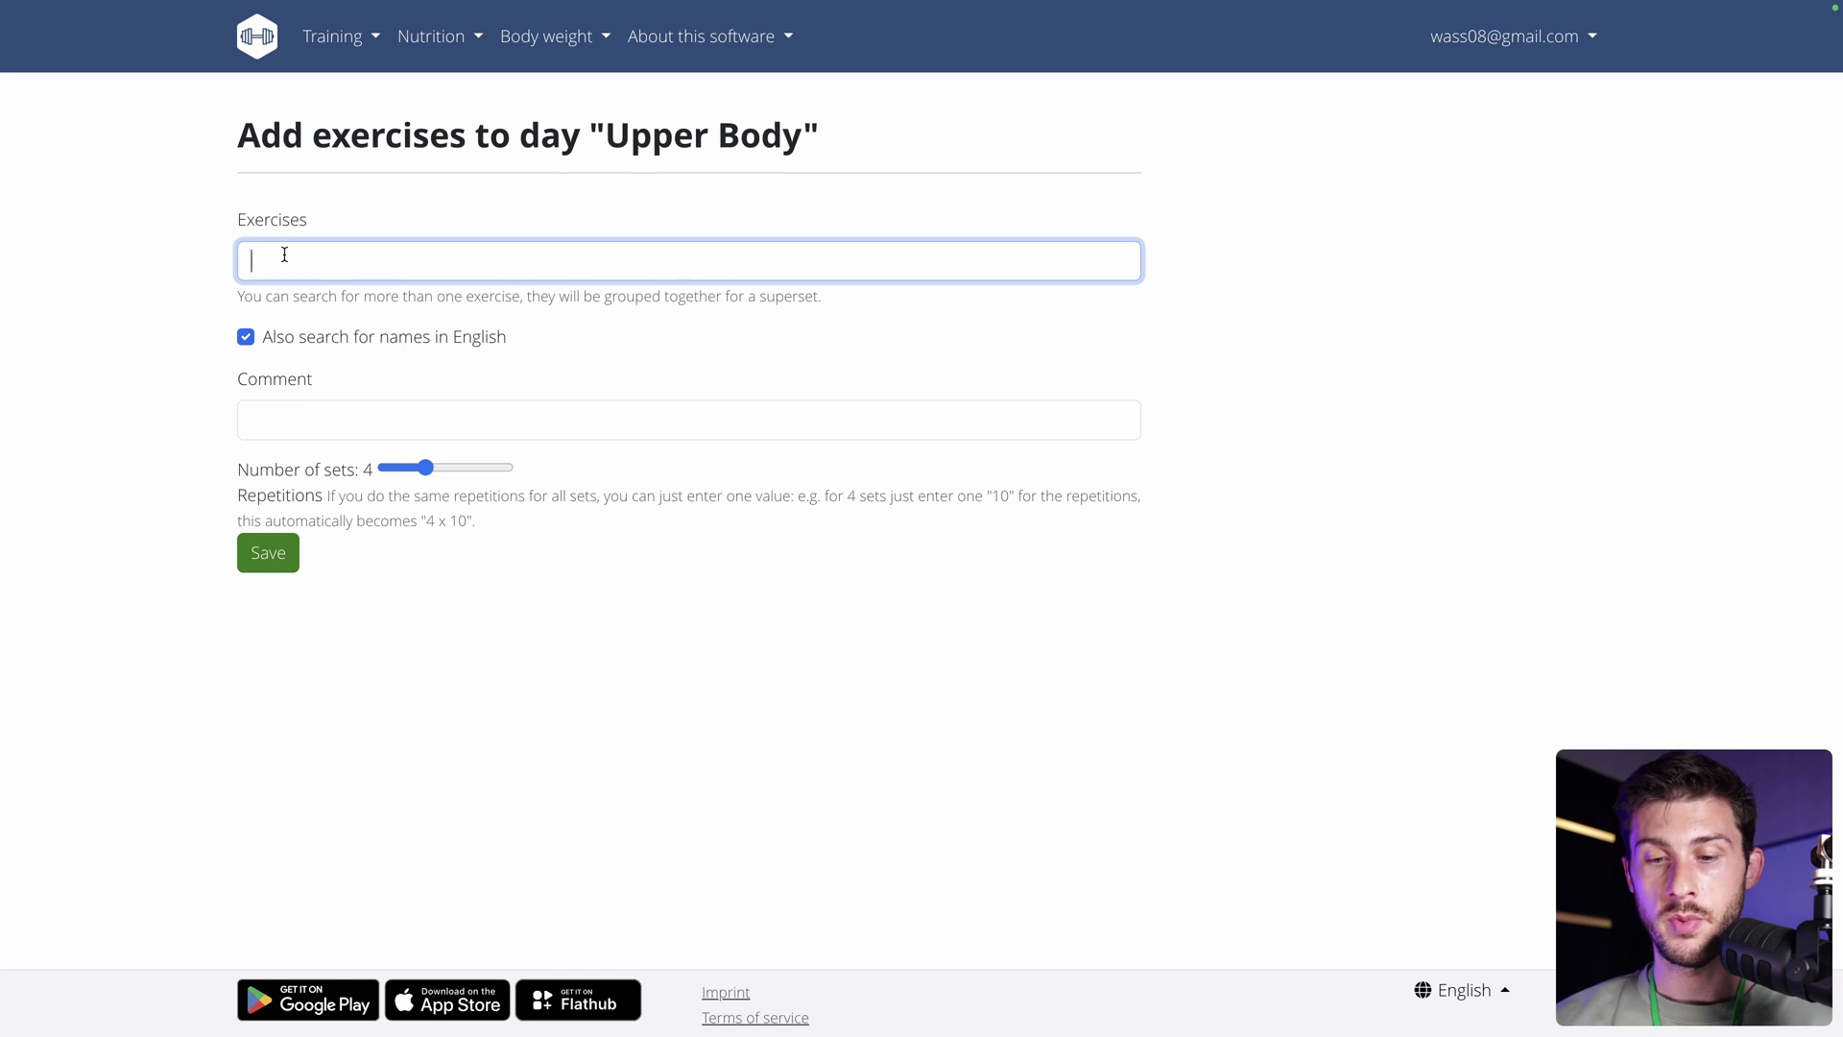
text(crun)
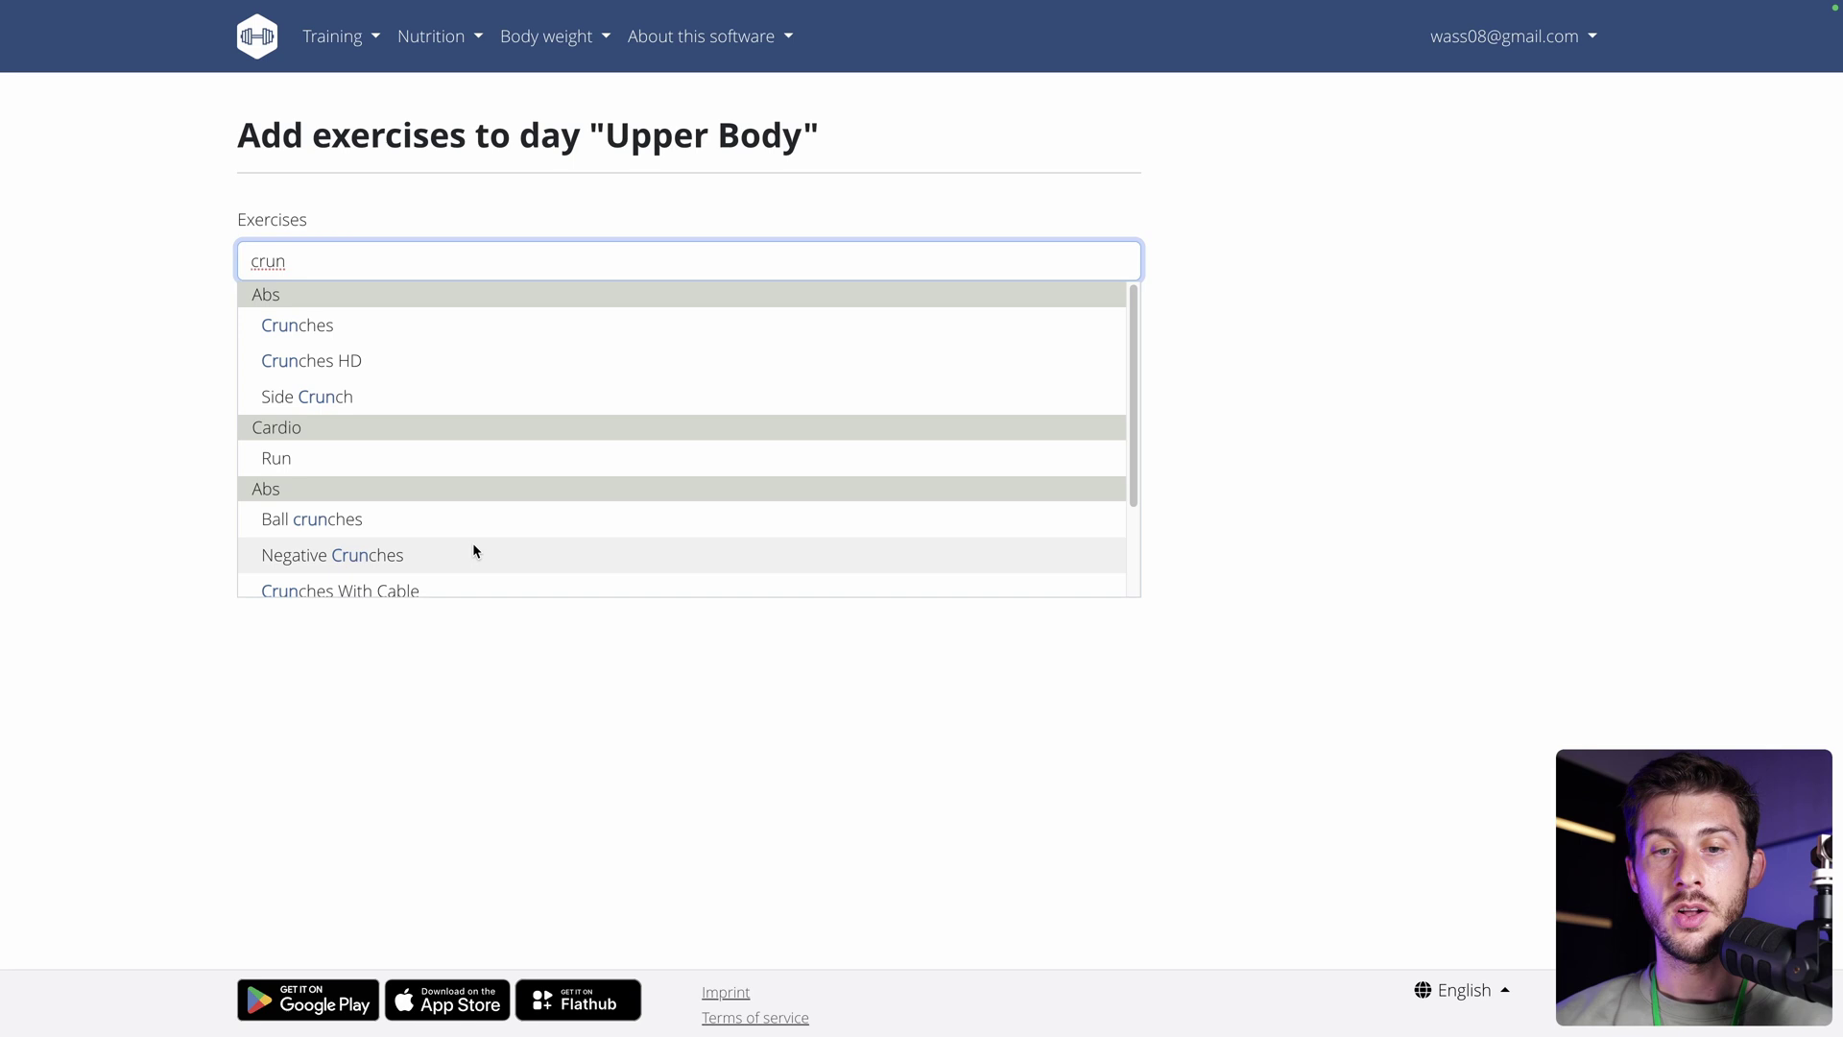
scroll(475, 547, down, 2)
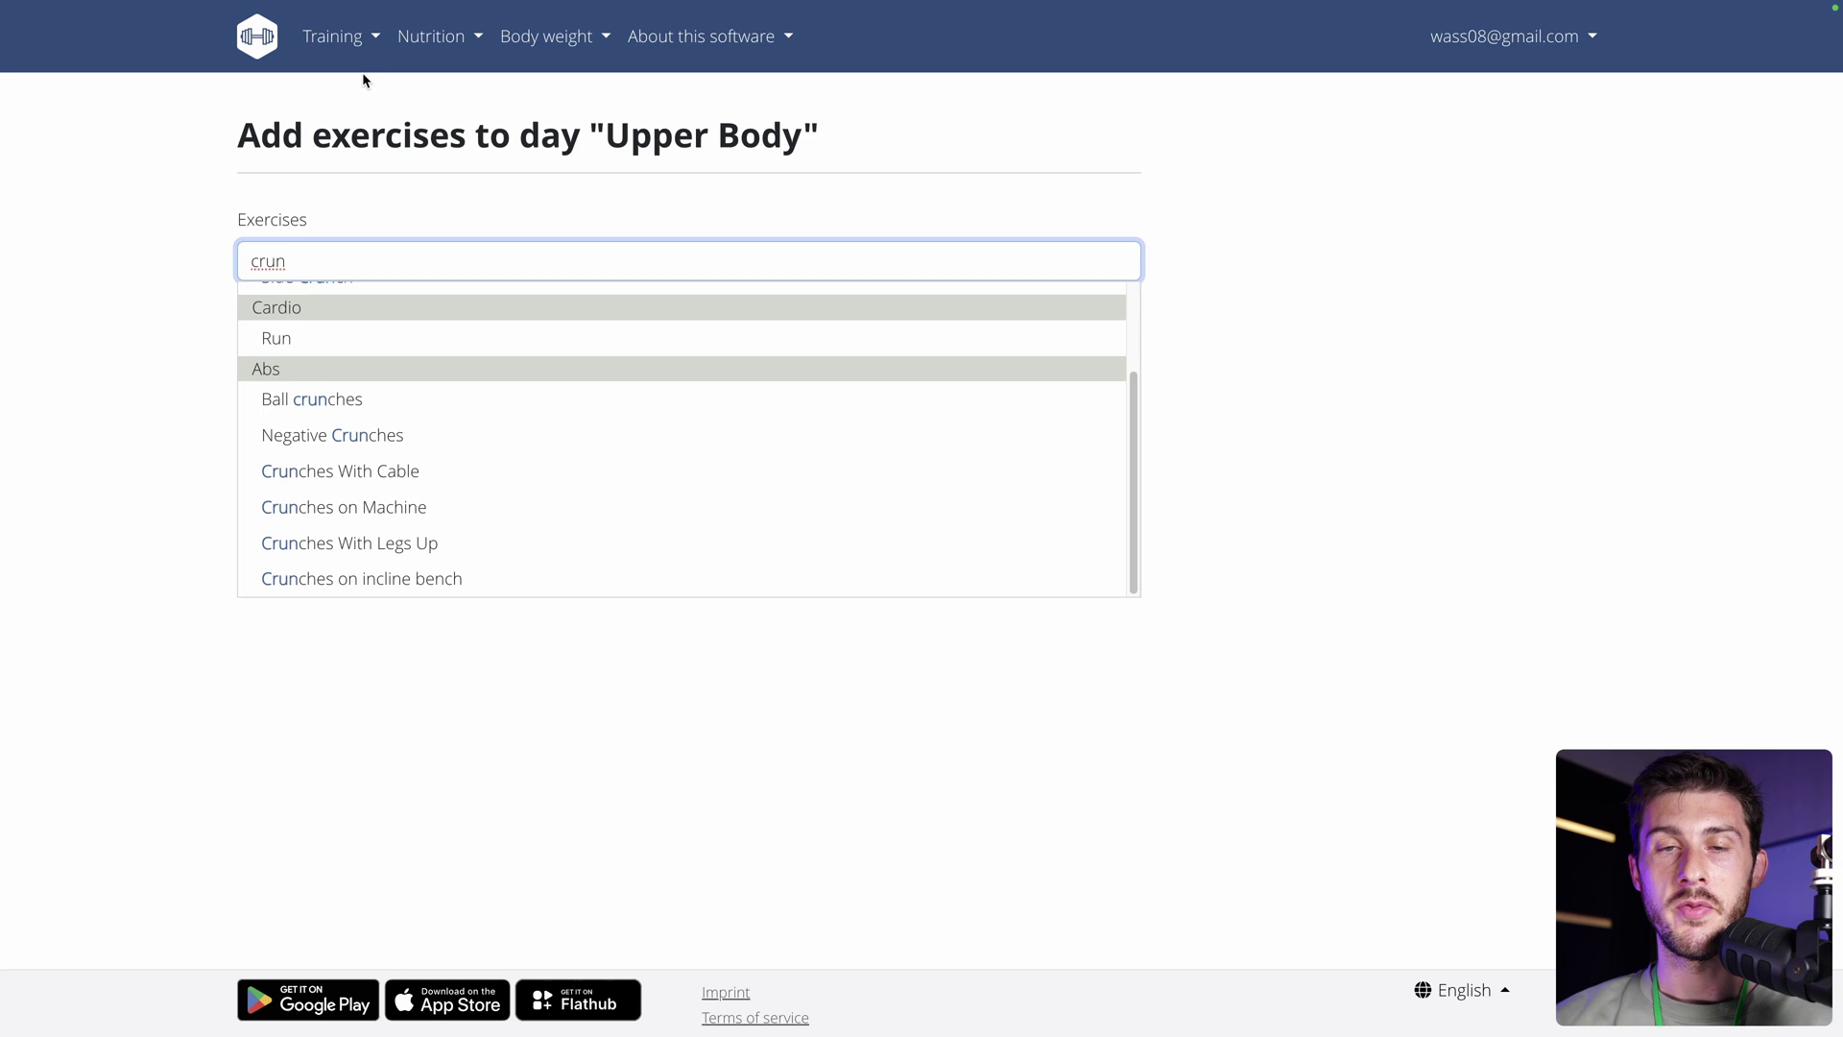
click(361, 45)
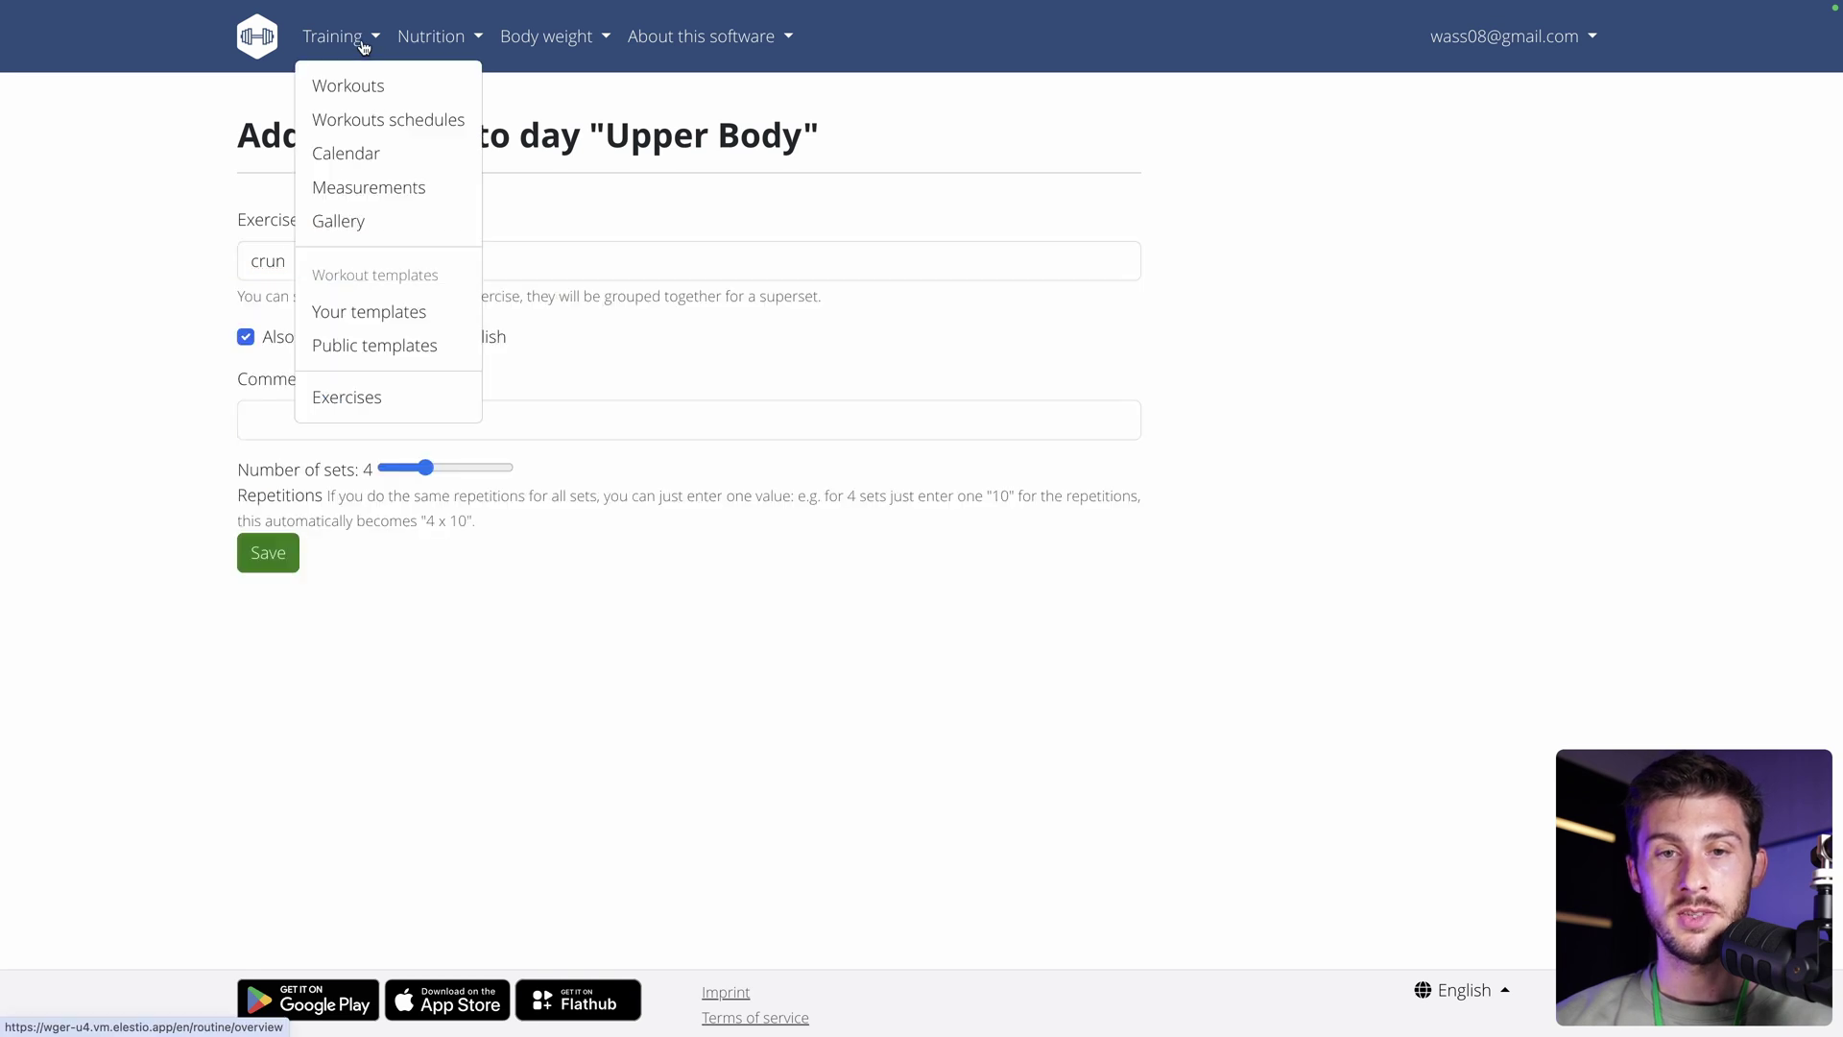
click(342, 408)
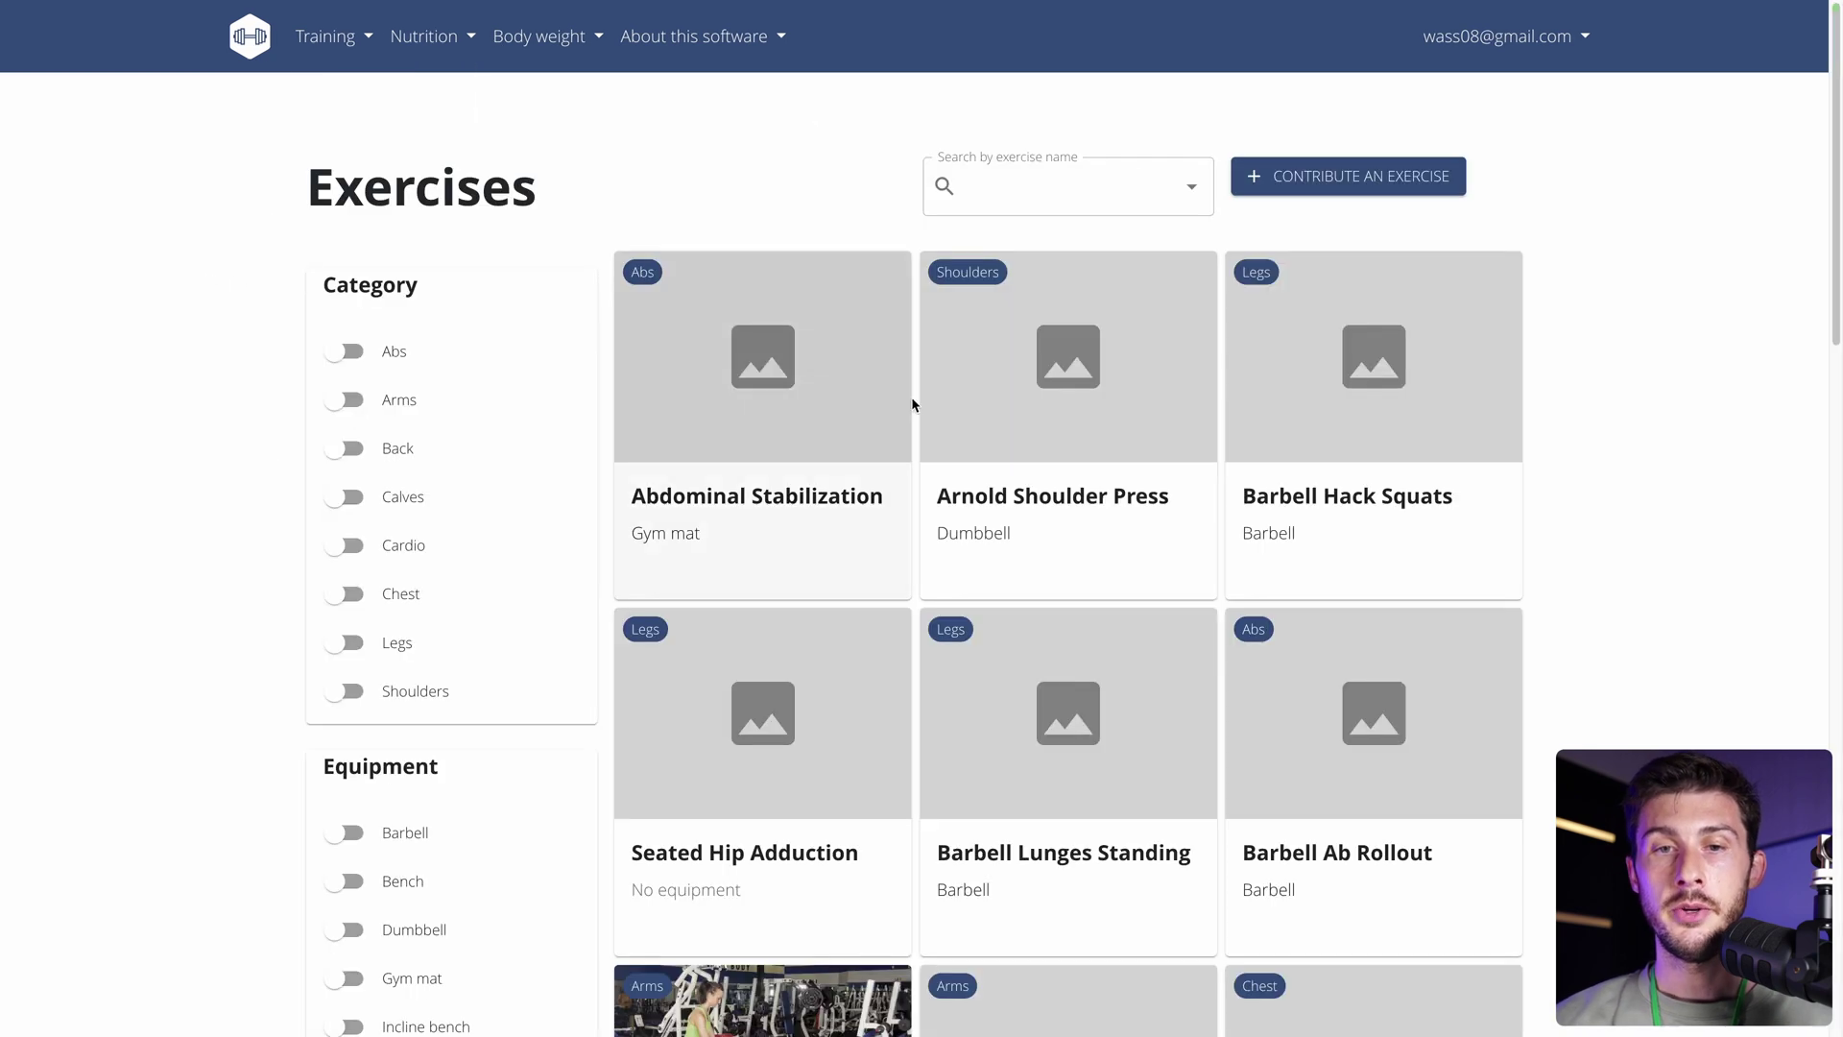
scroll(1012, 547, down, 6)
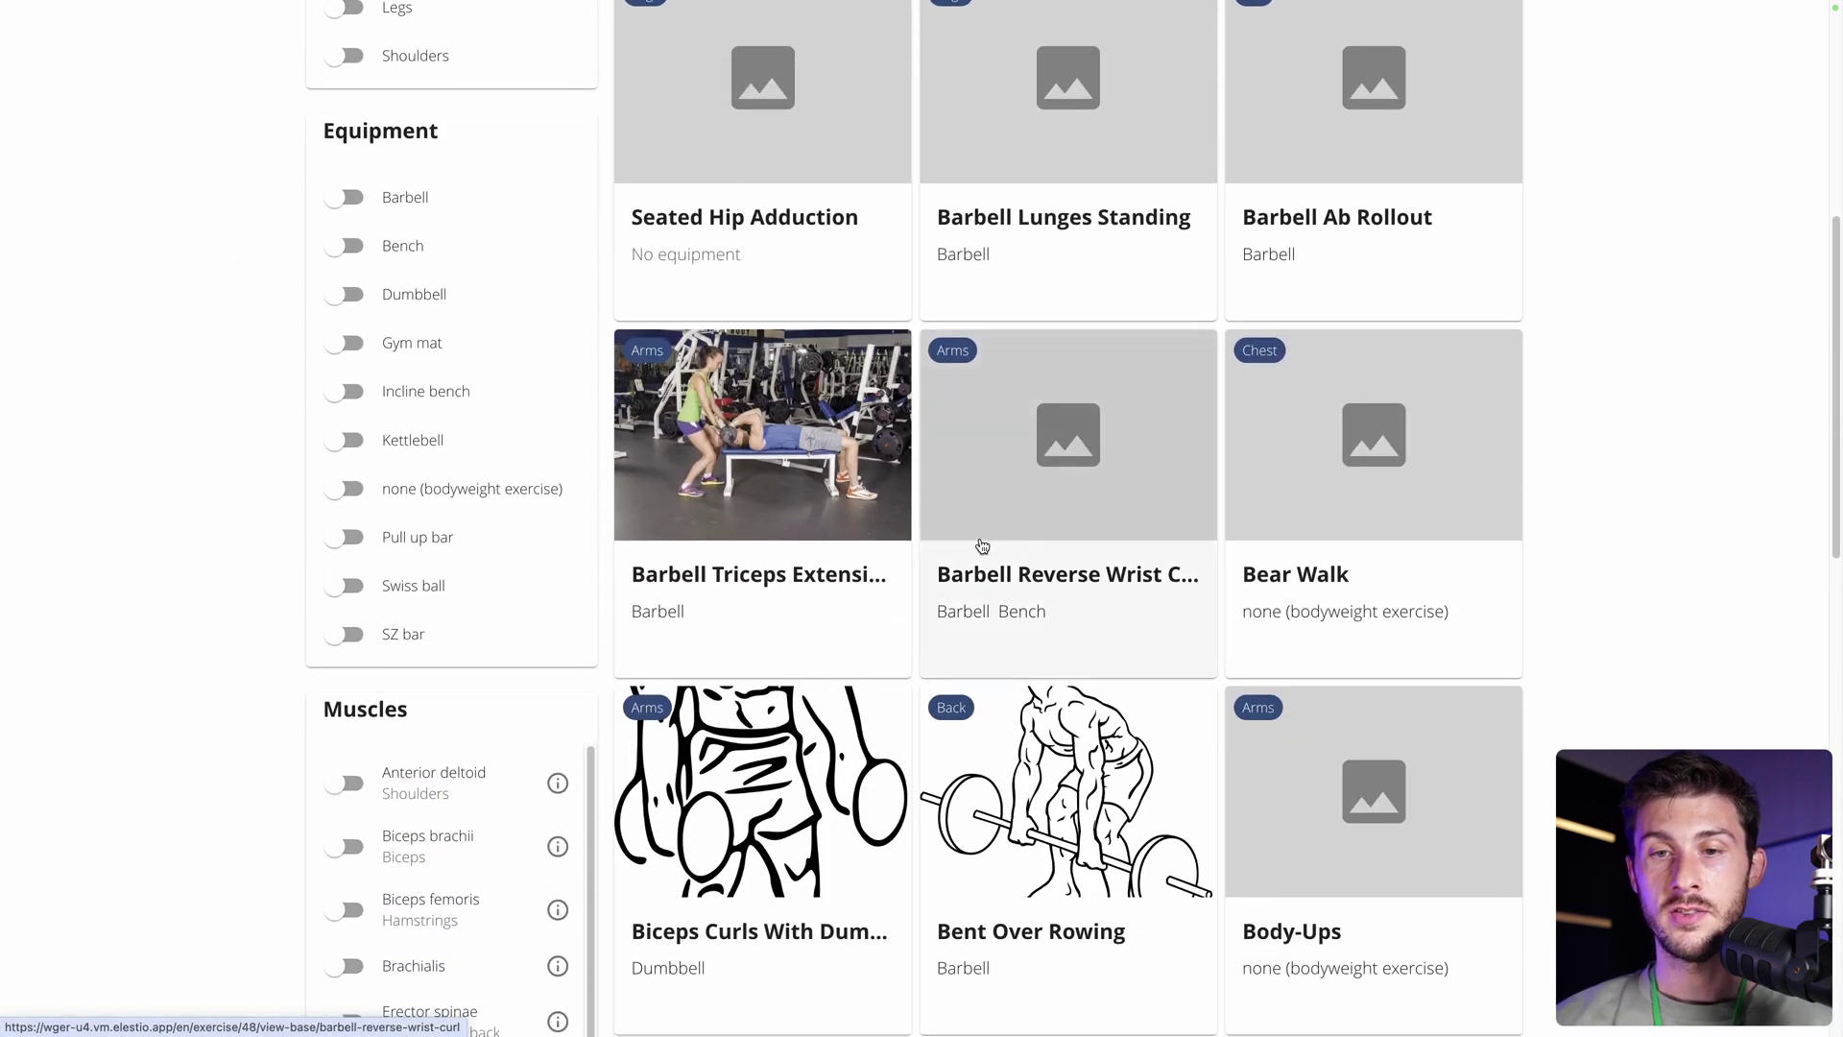
scroll(911, 734, down, 1)
scroll(911, 734, down, 4)
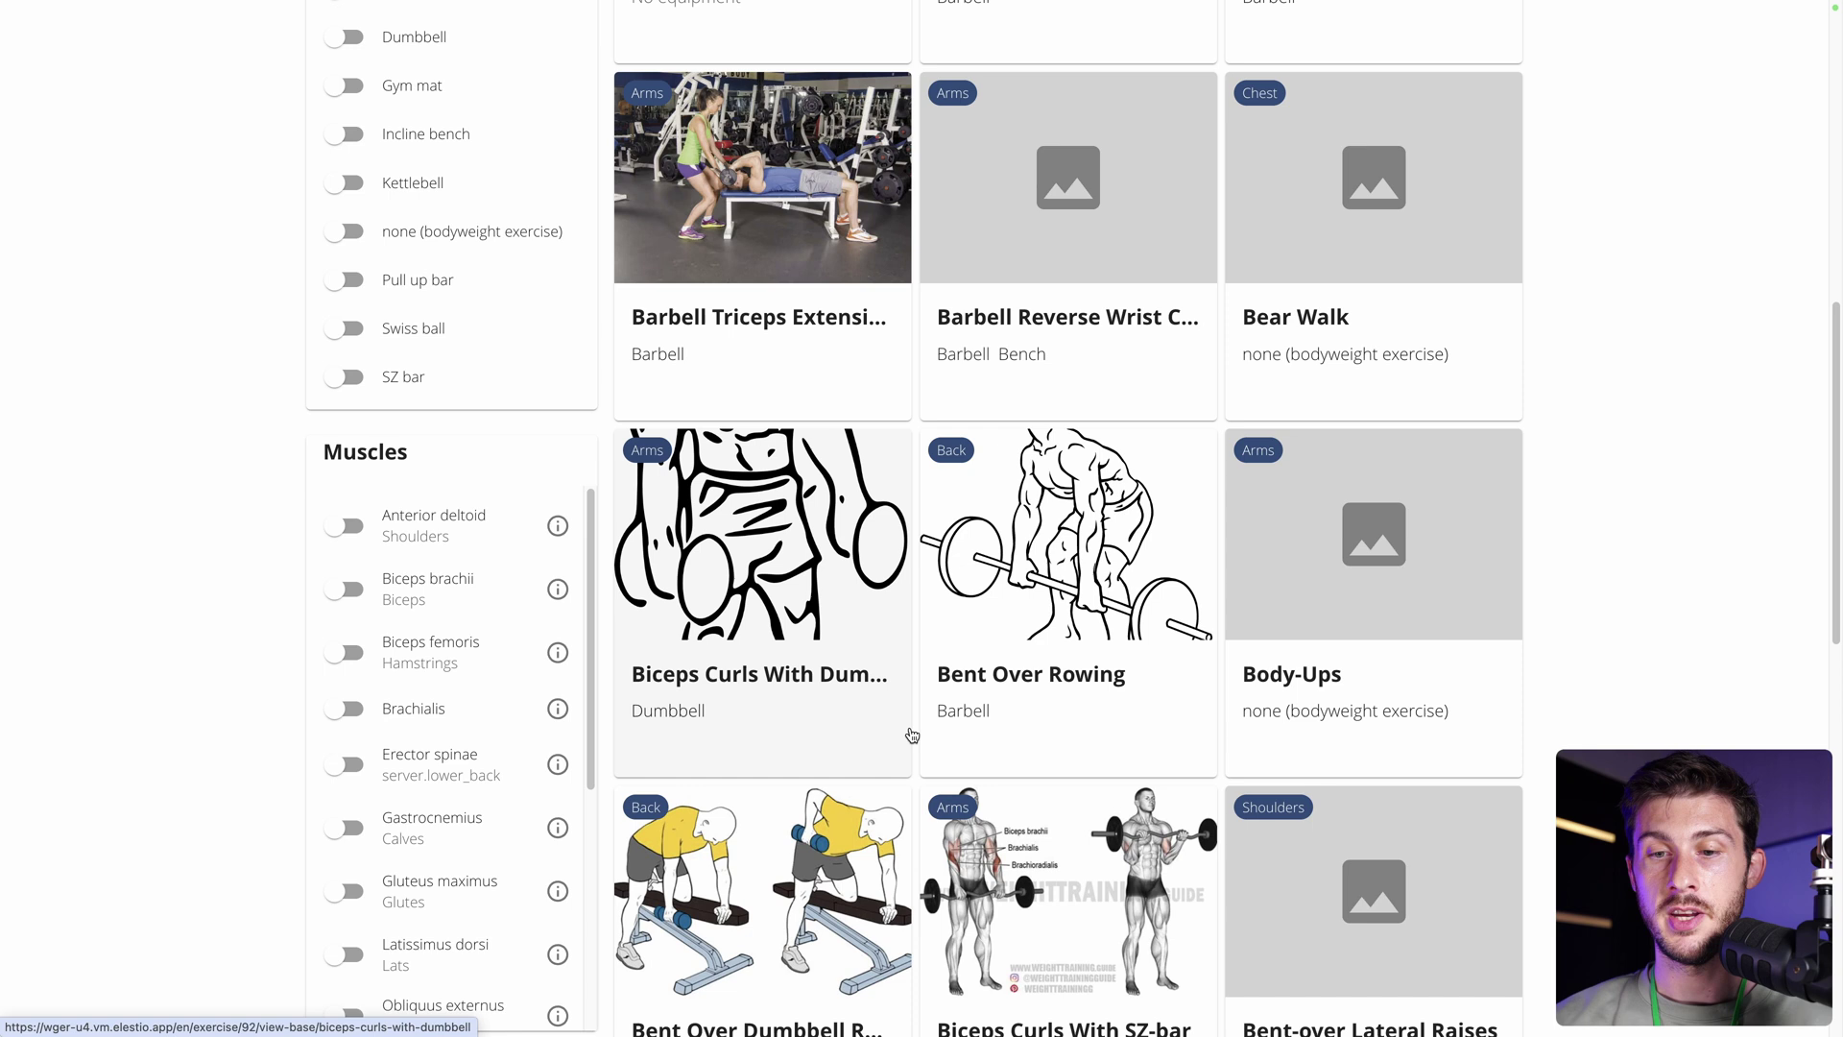
scroll(1420, 493, up, 15)
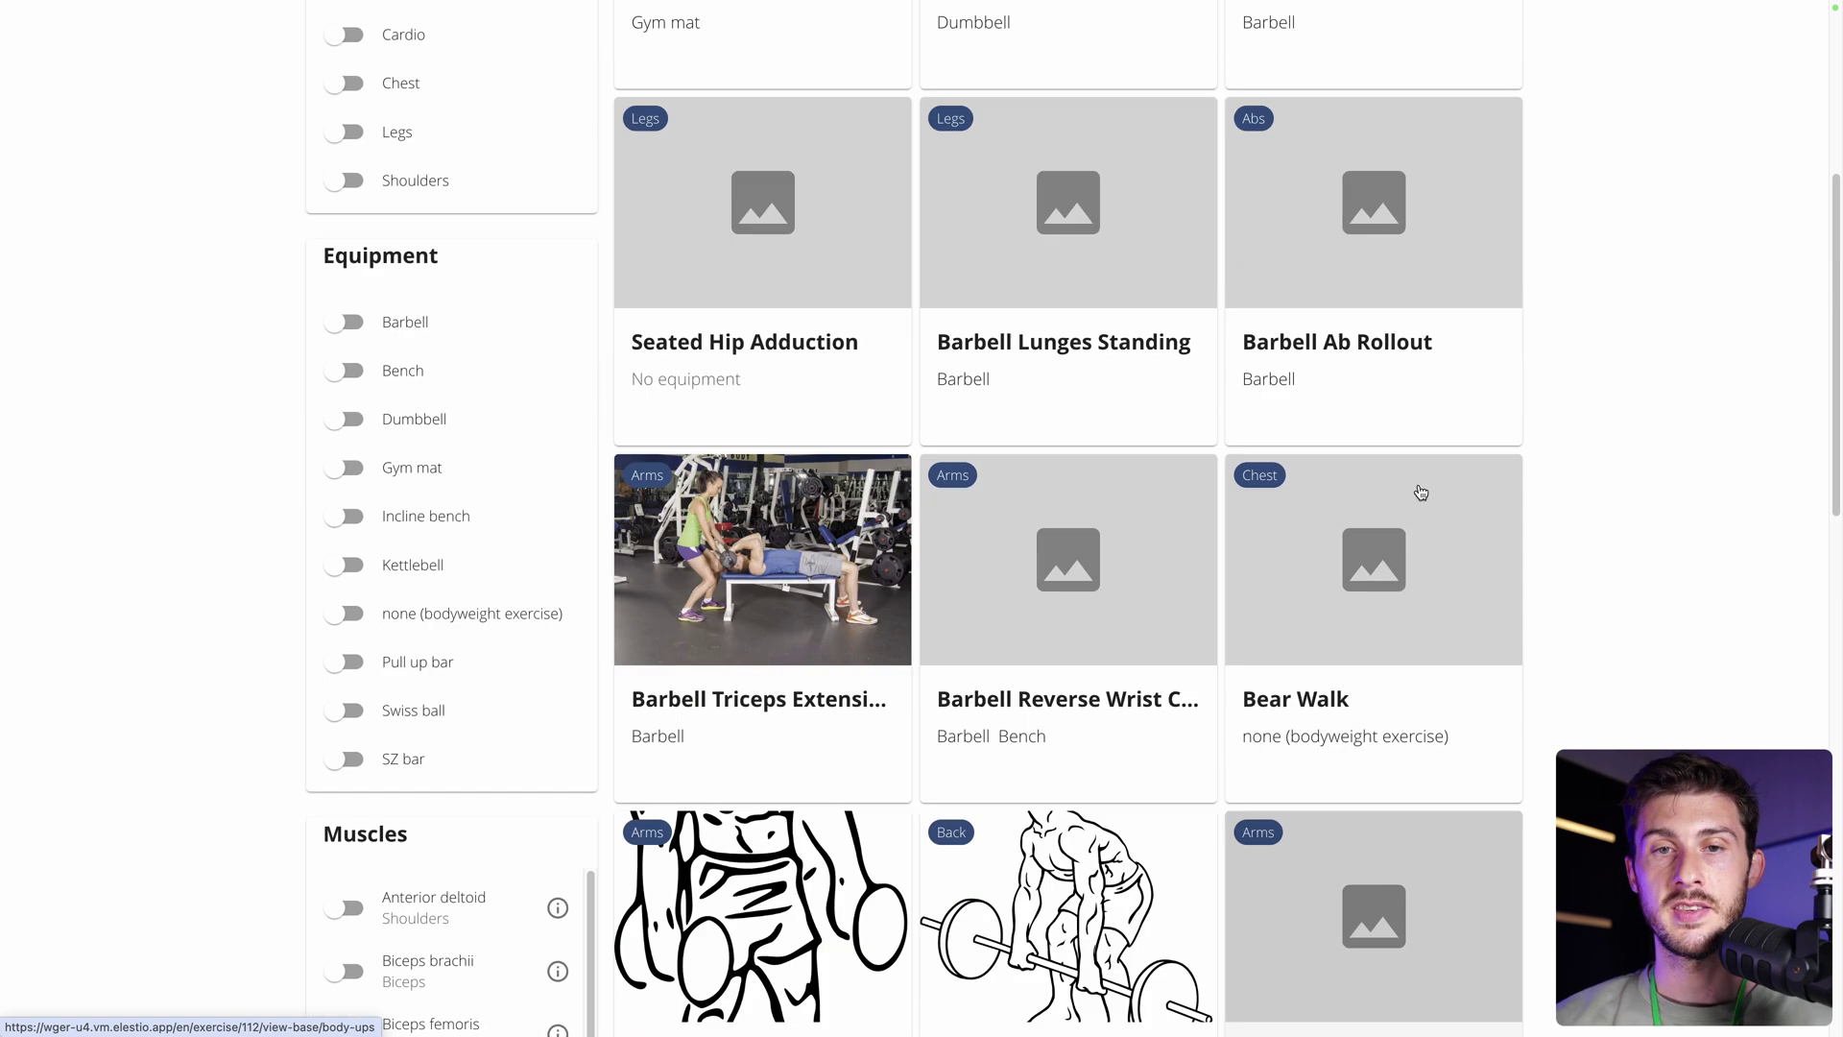
scroll(417, 439, down, 1)
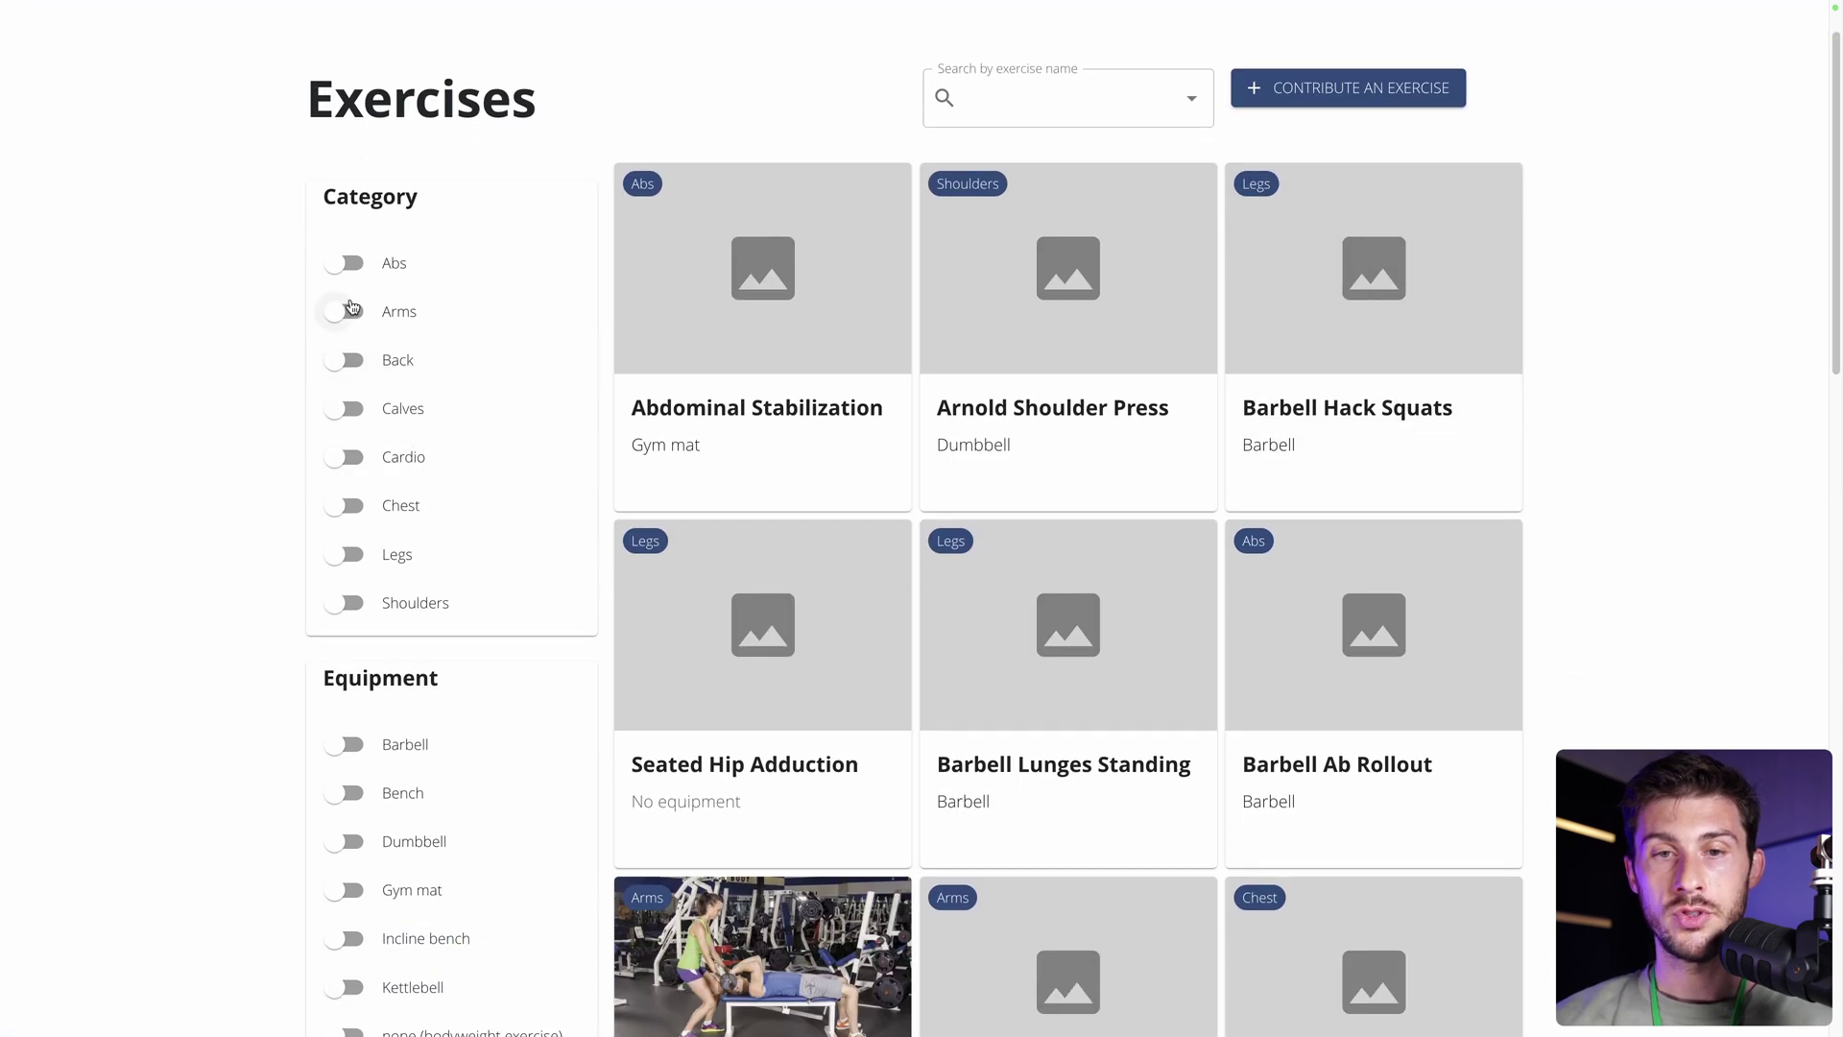
click(342, 262)
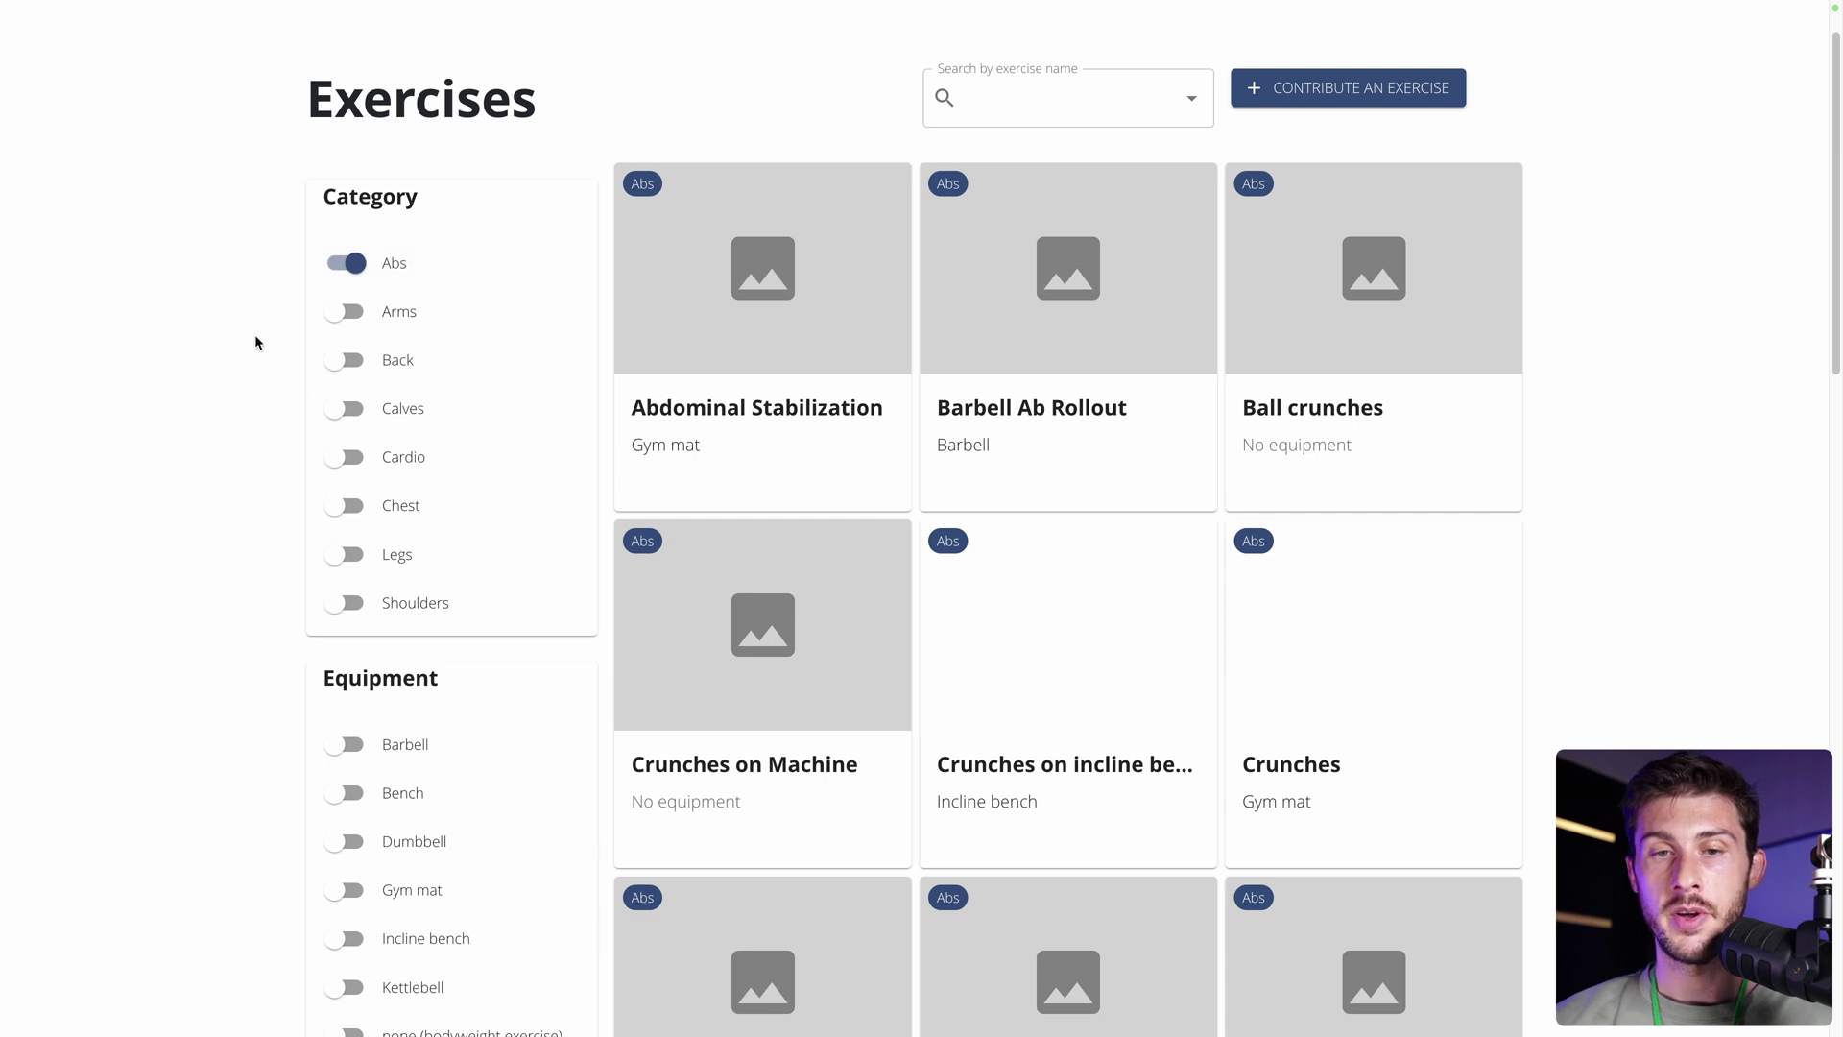
scroll(280, 389, down, 6)
scroll(280, 389, down, 1)
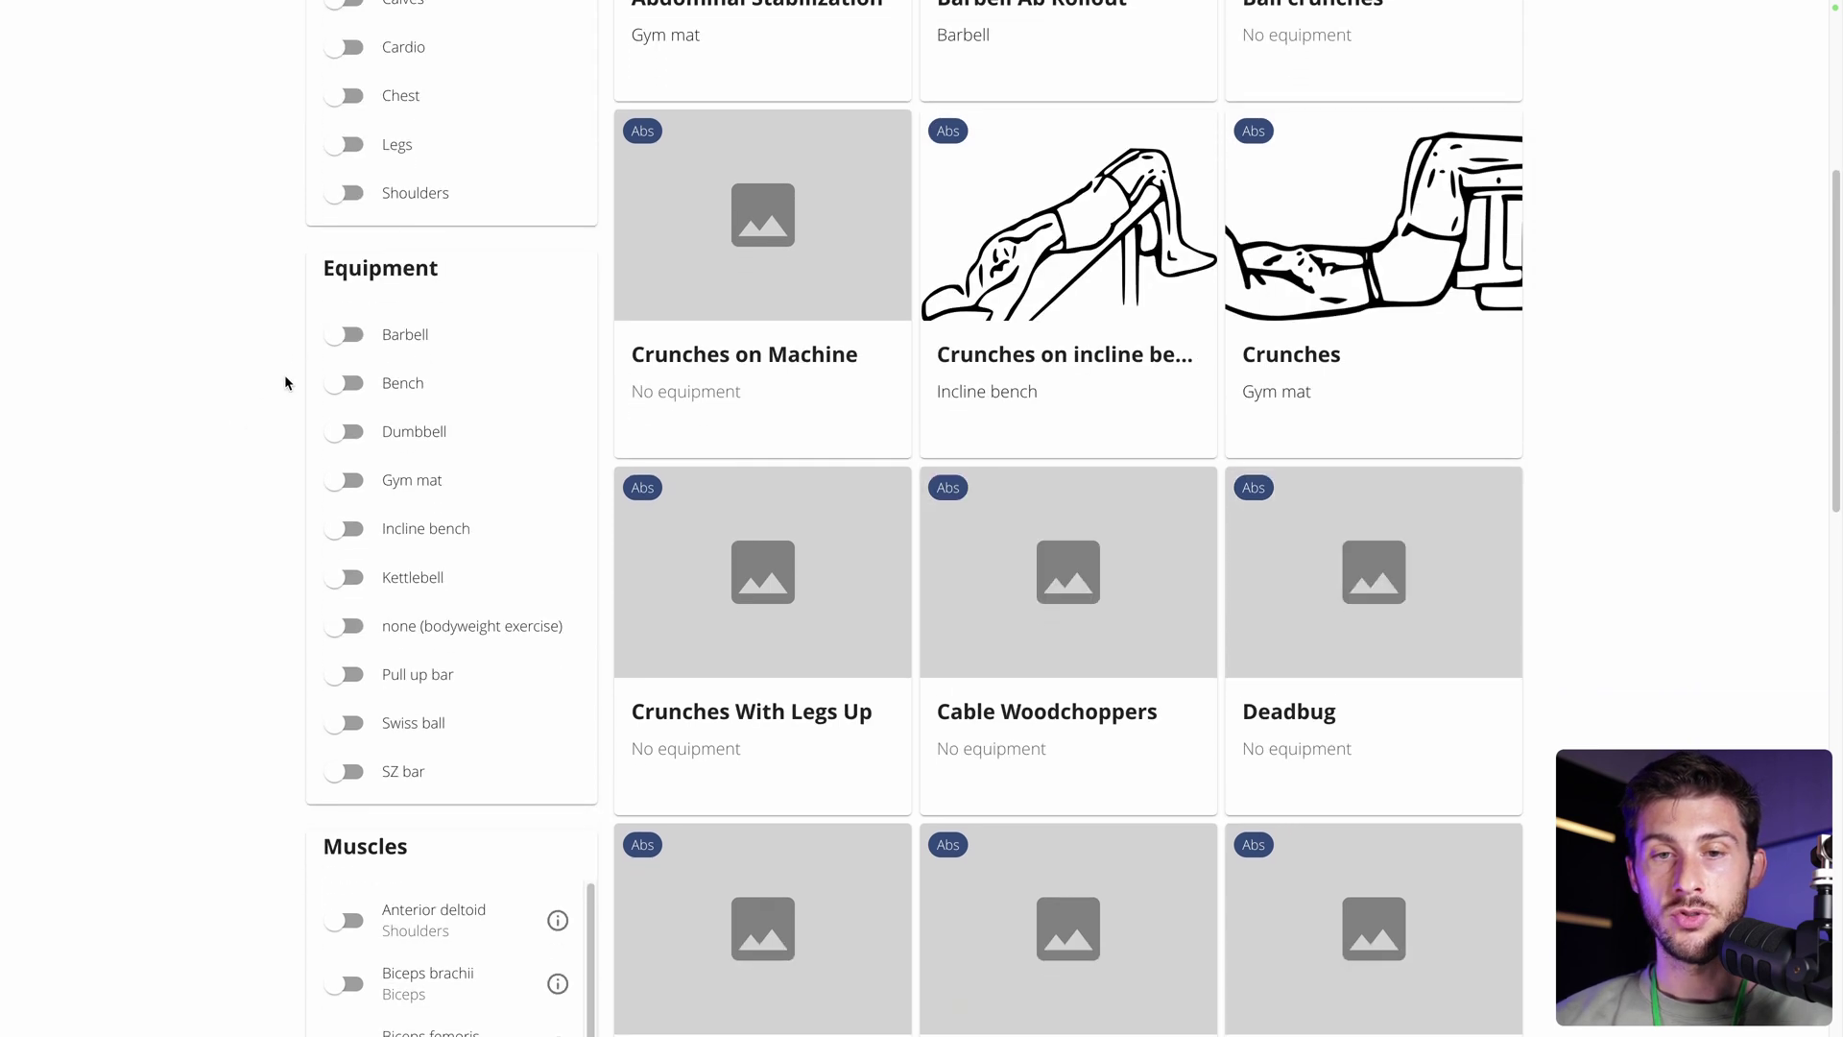
scroll(290, 699, down, 8)
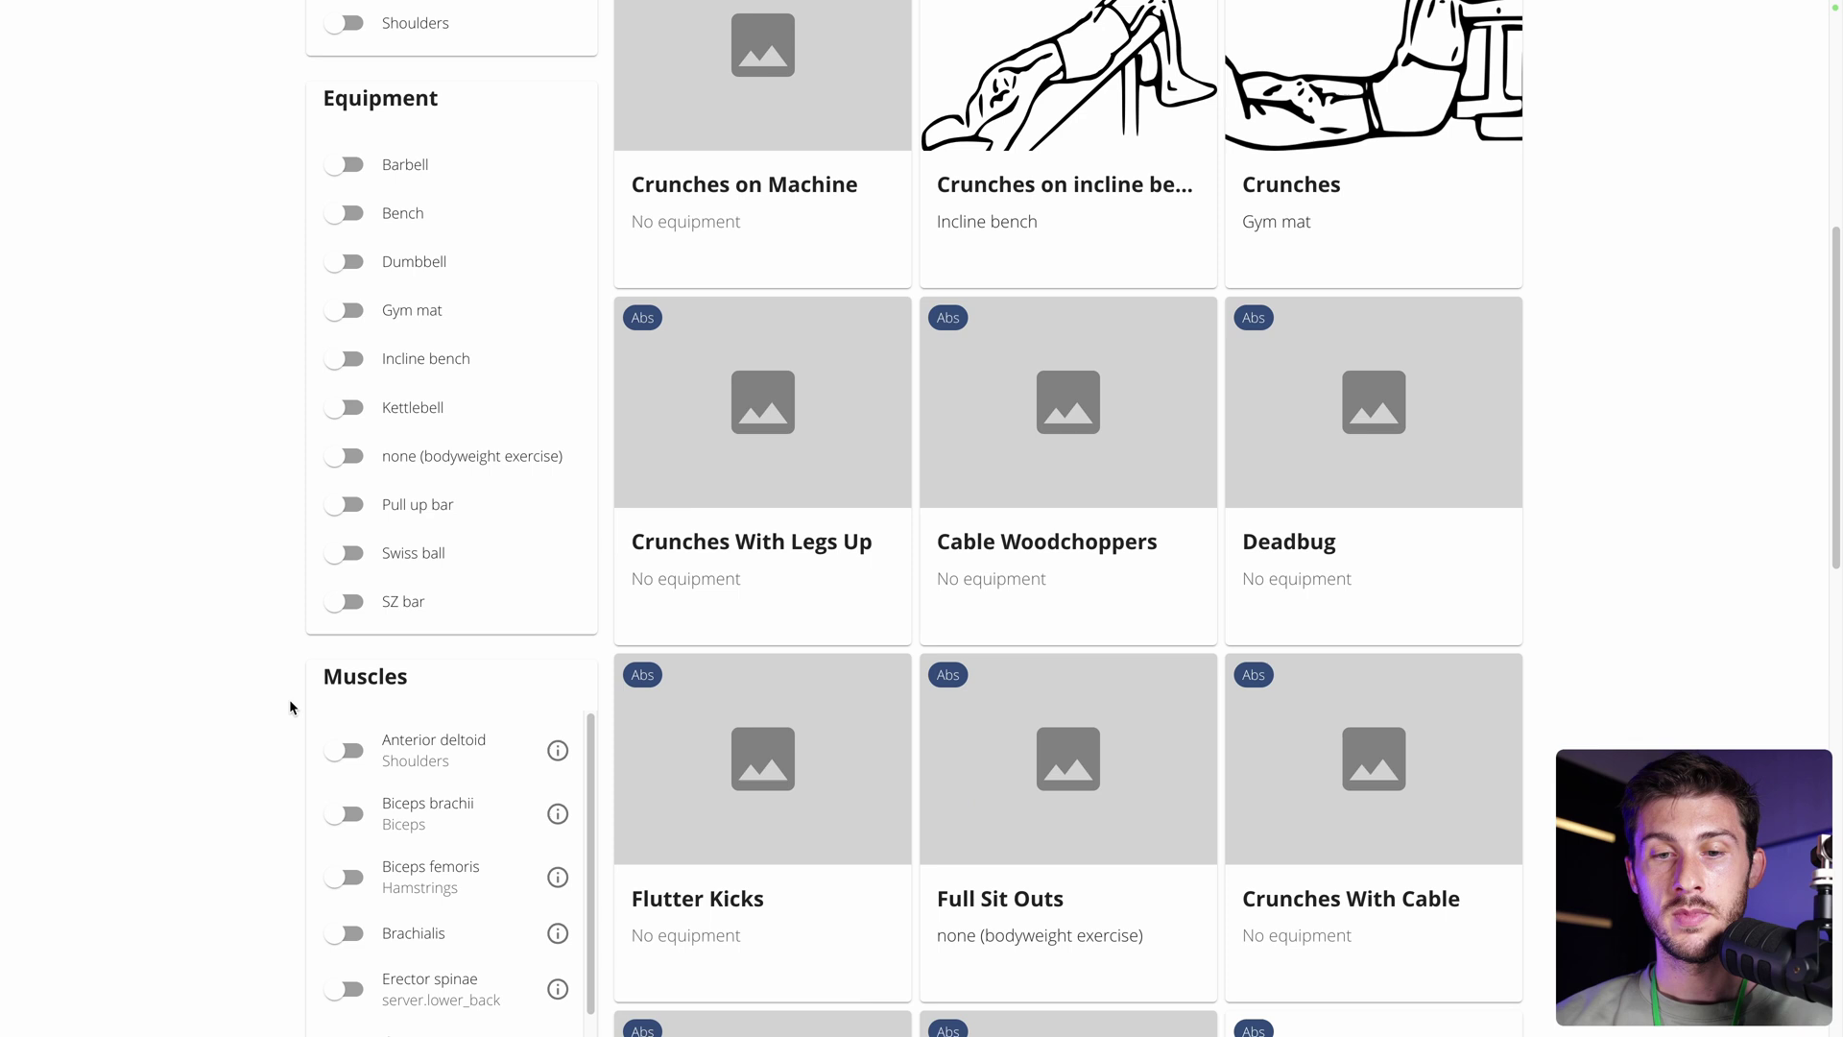
scroll(221, 595, up, 10)
scroll(221, 595, up, 7)
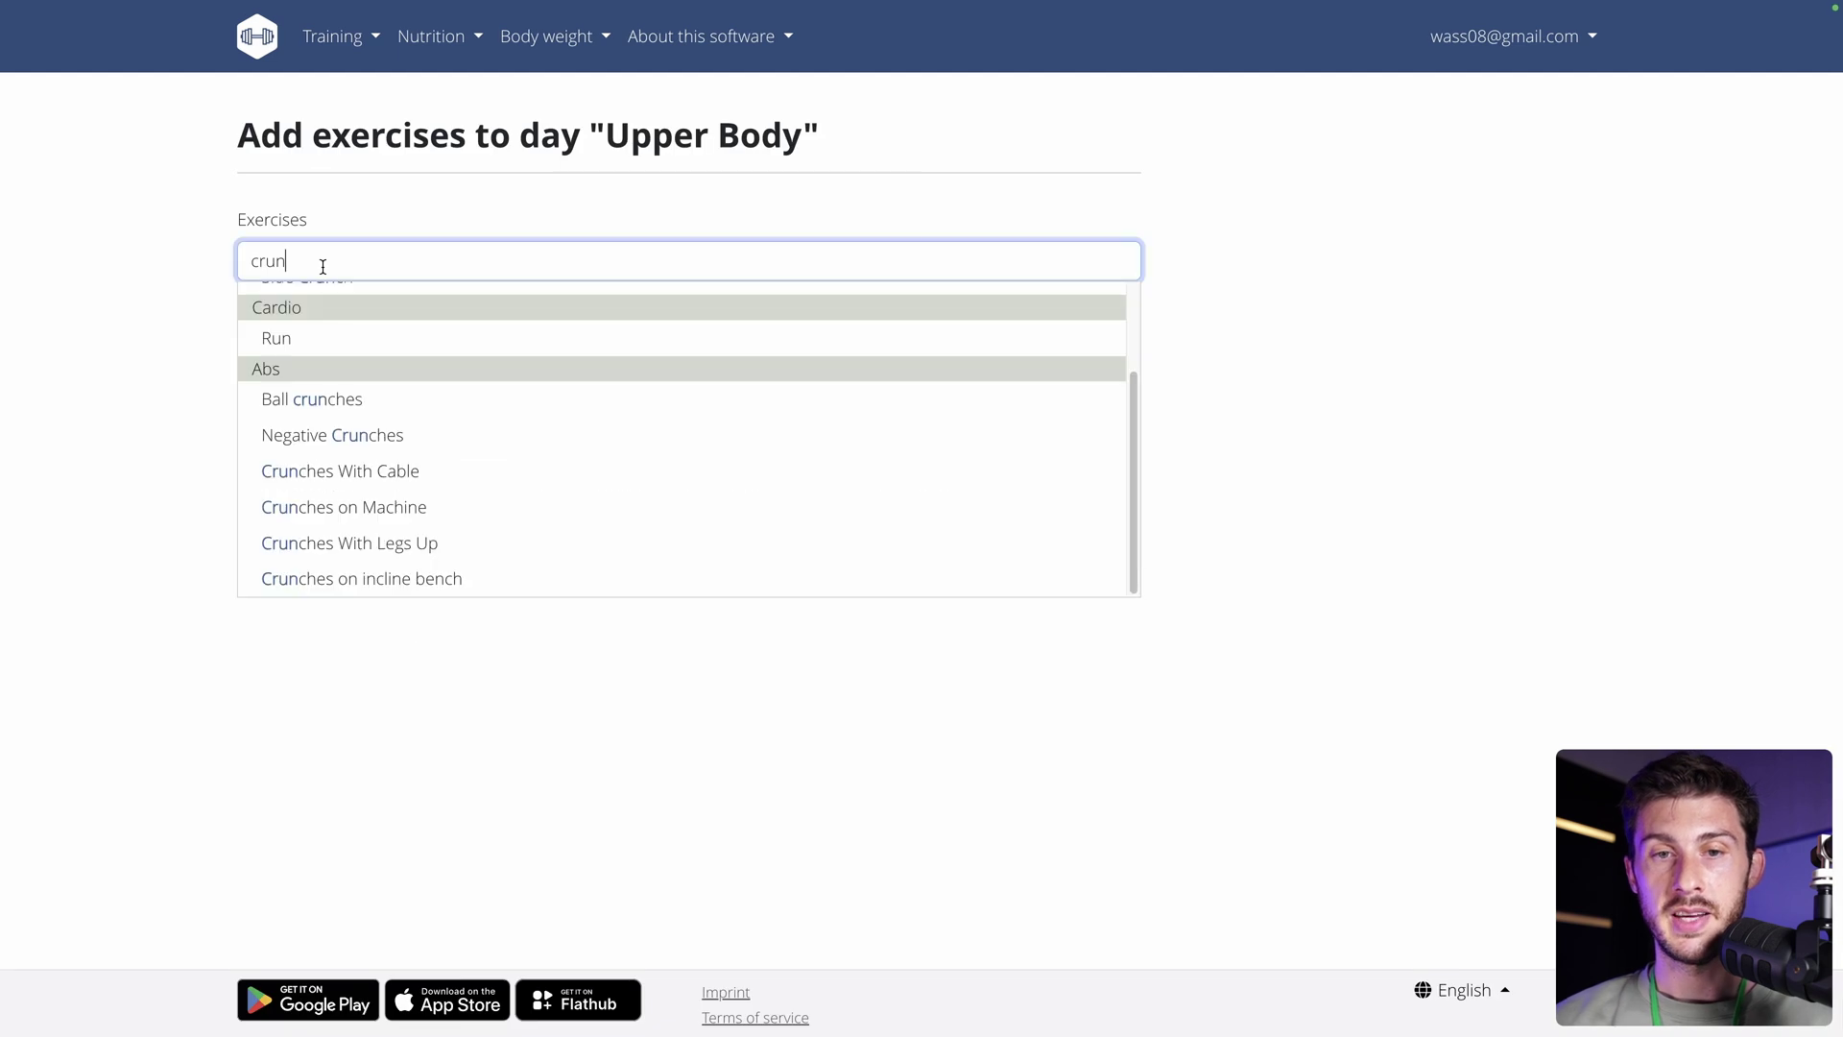
Choose Crunches and save two sets: 10 reps at 20 kg, 12 reps at 42 kg.
text(ches)
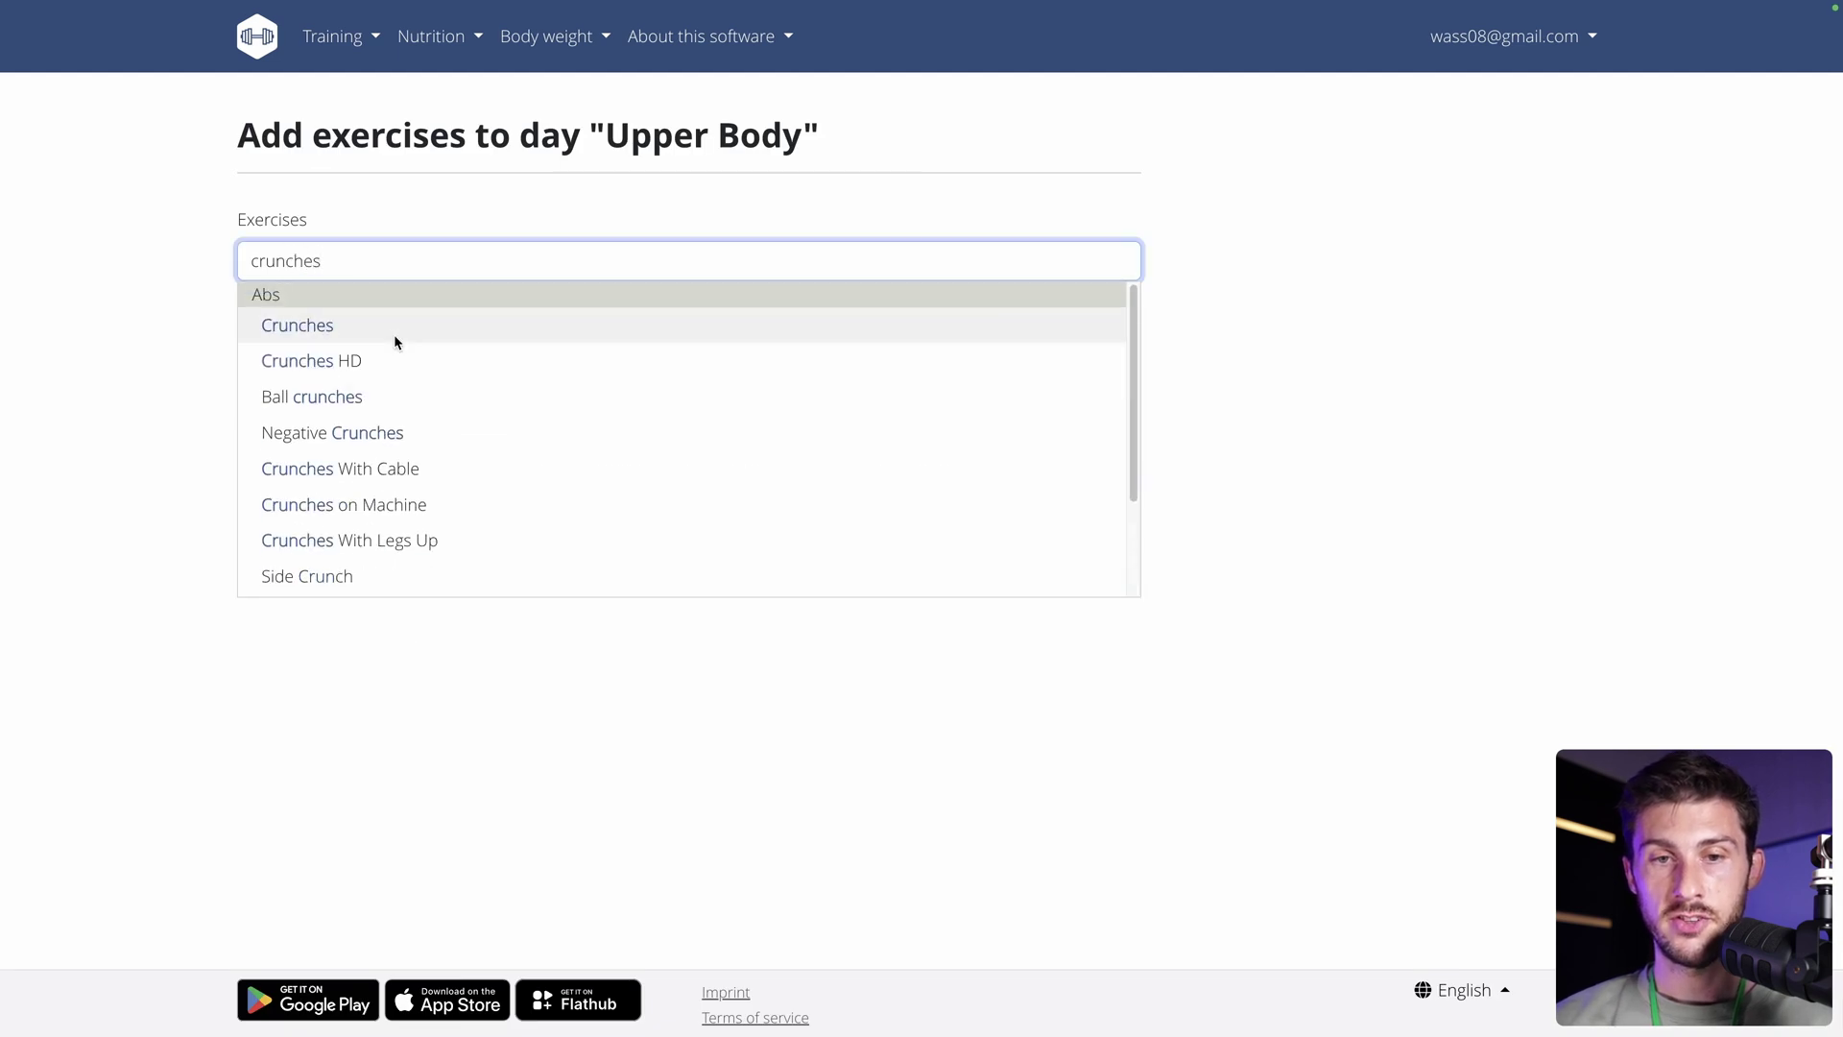
click(382, 330)
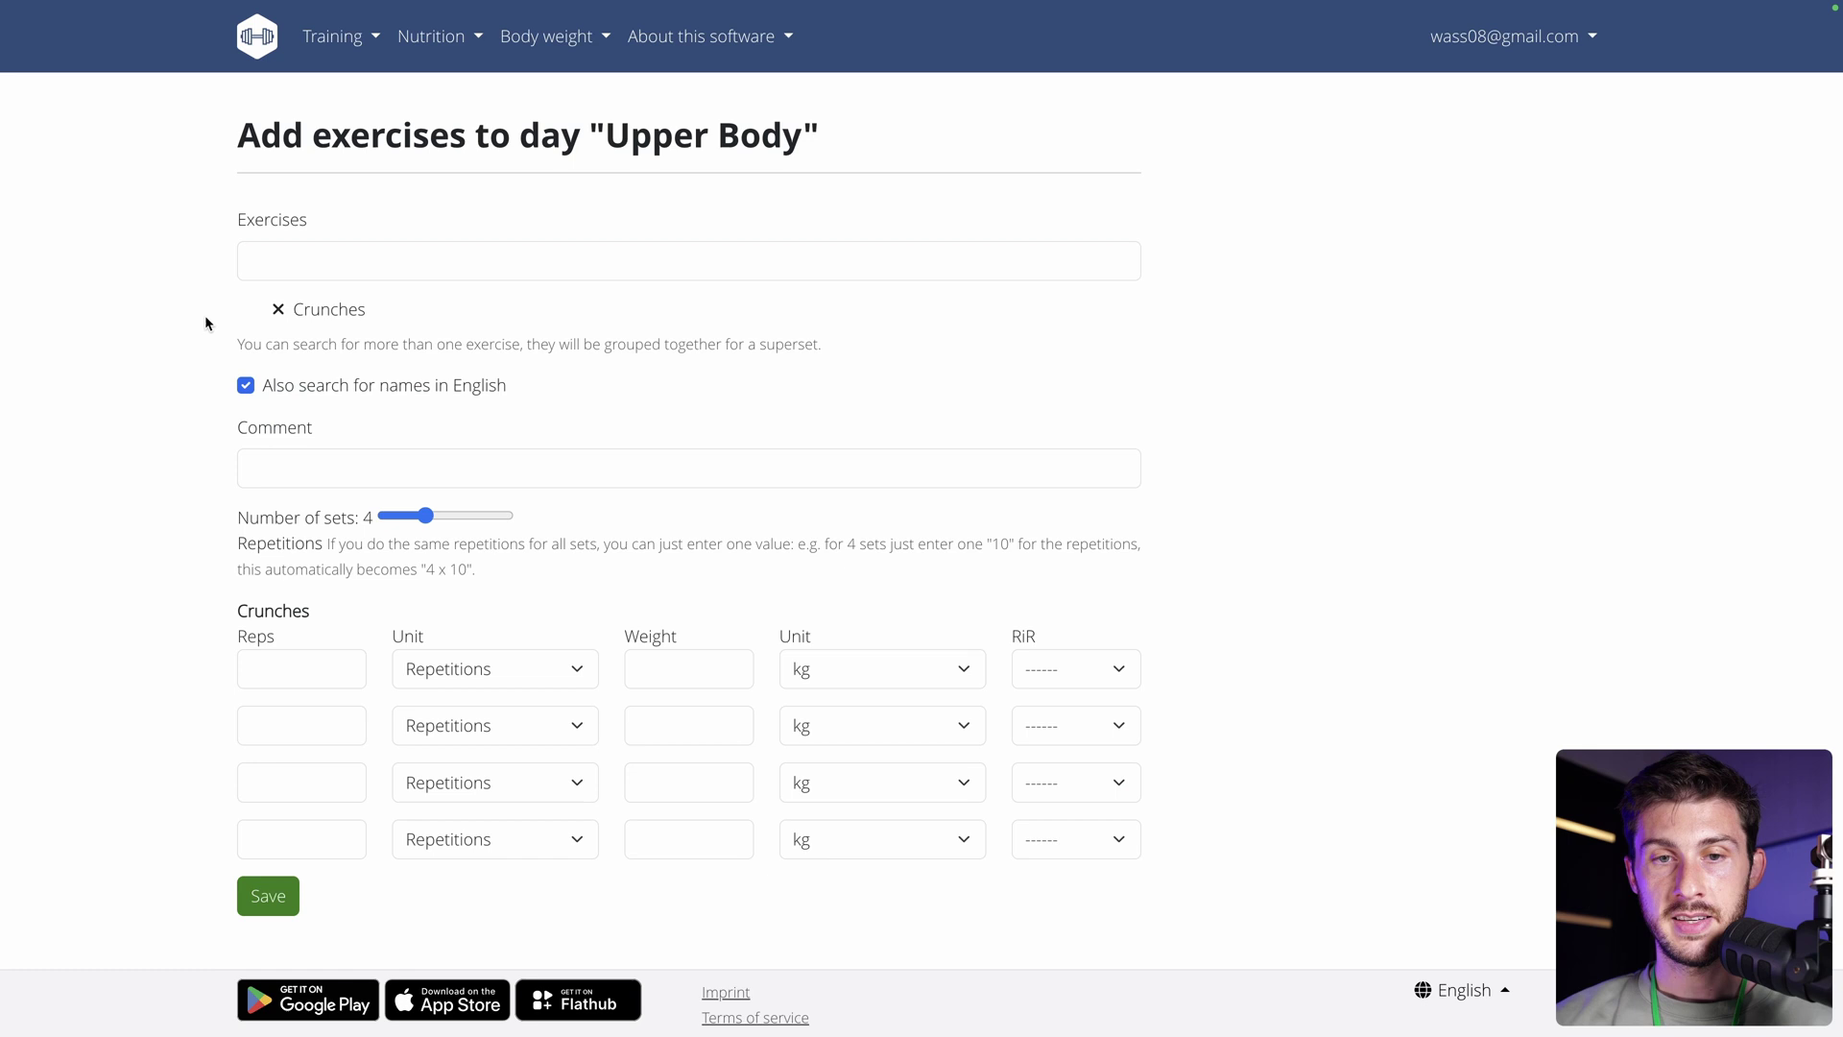
click(253, 670)
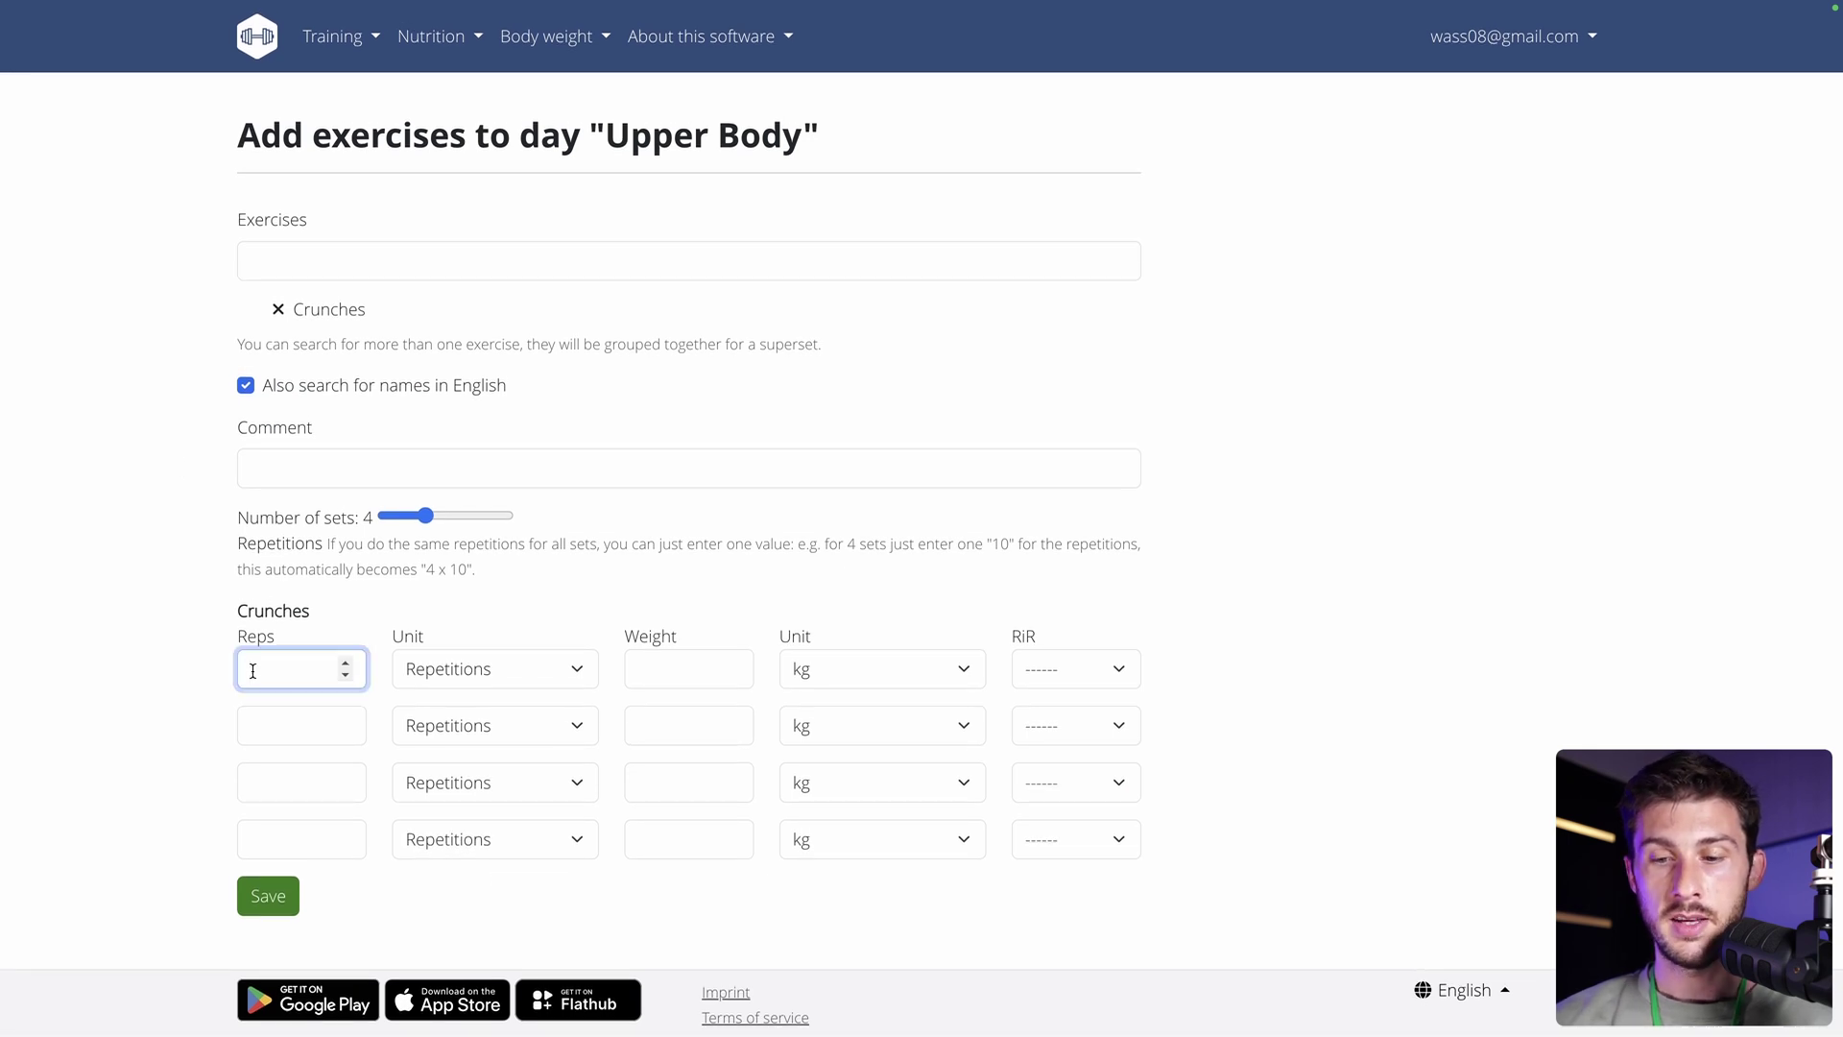
text(10)
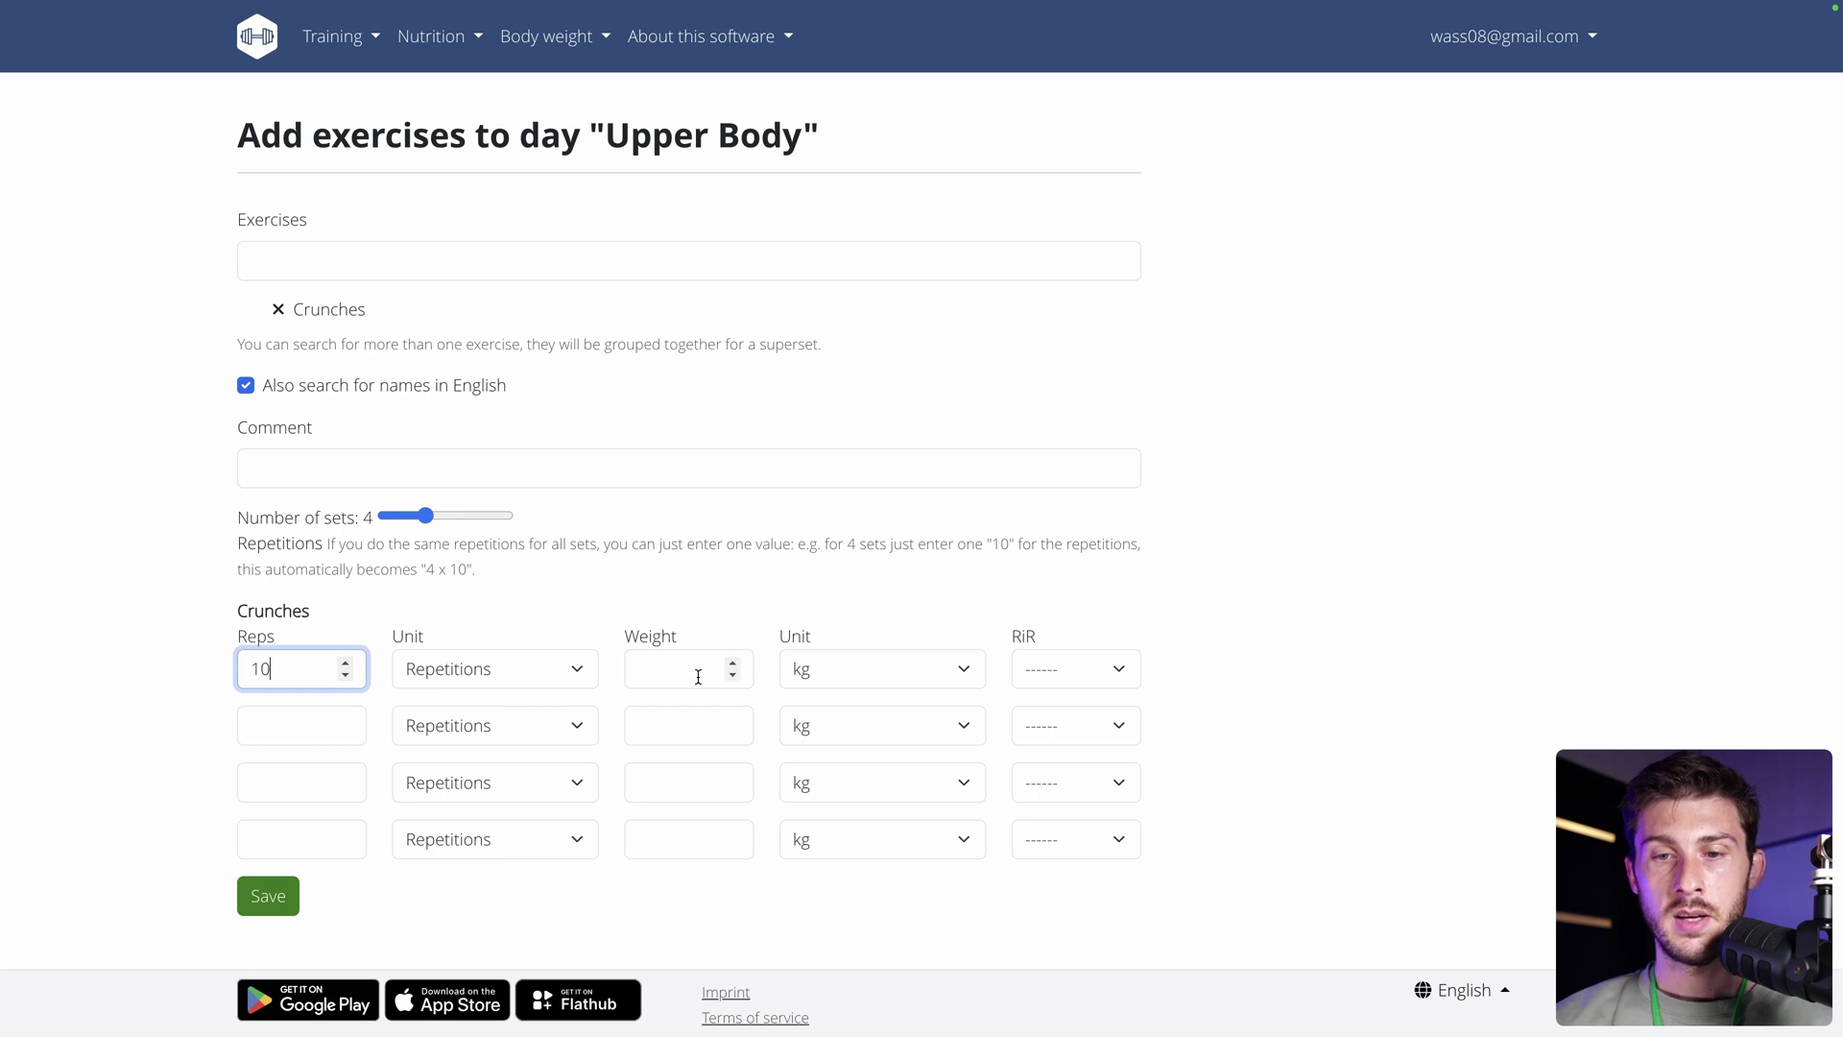
click(698, 677)
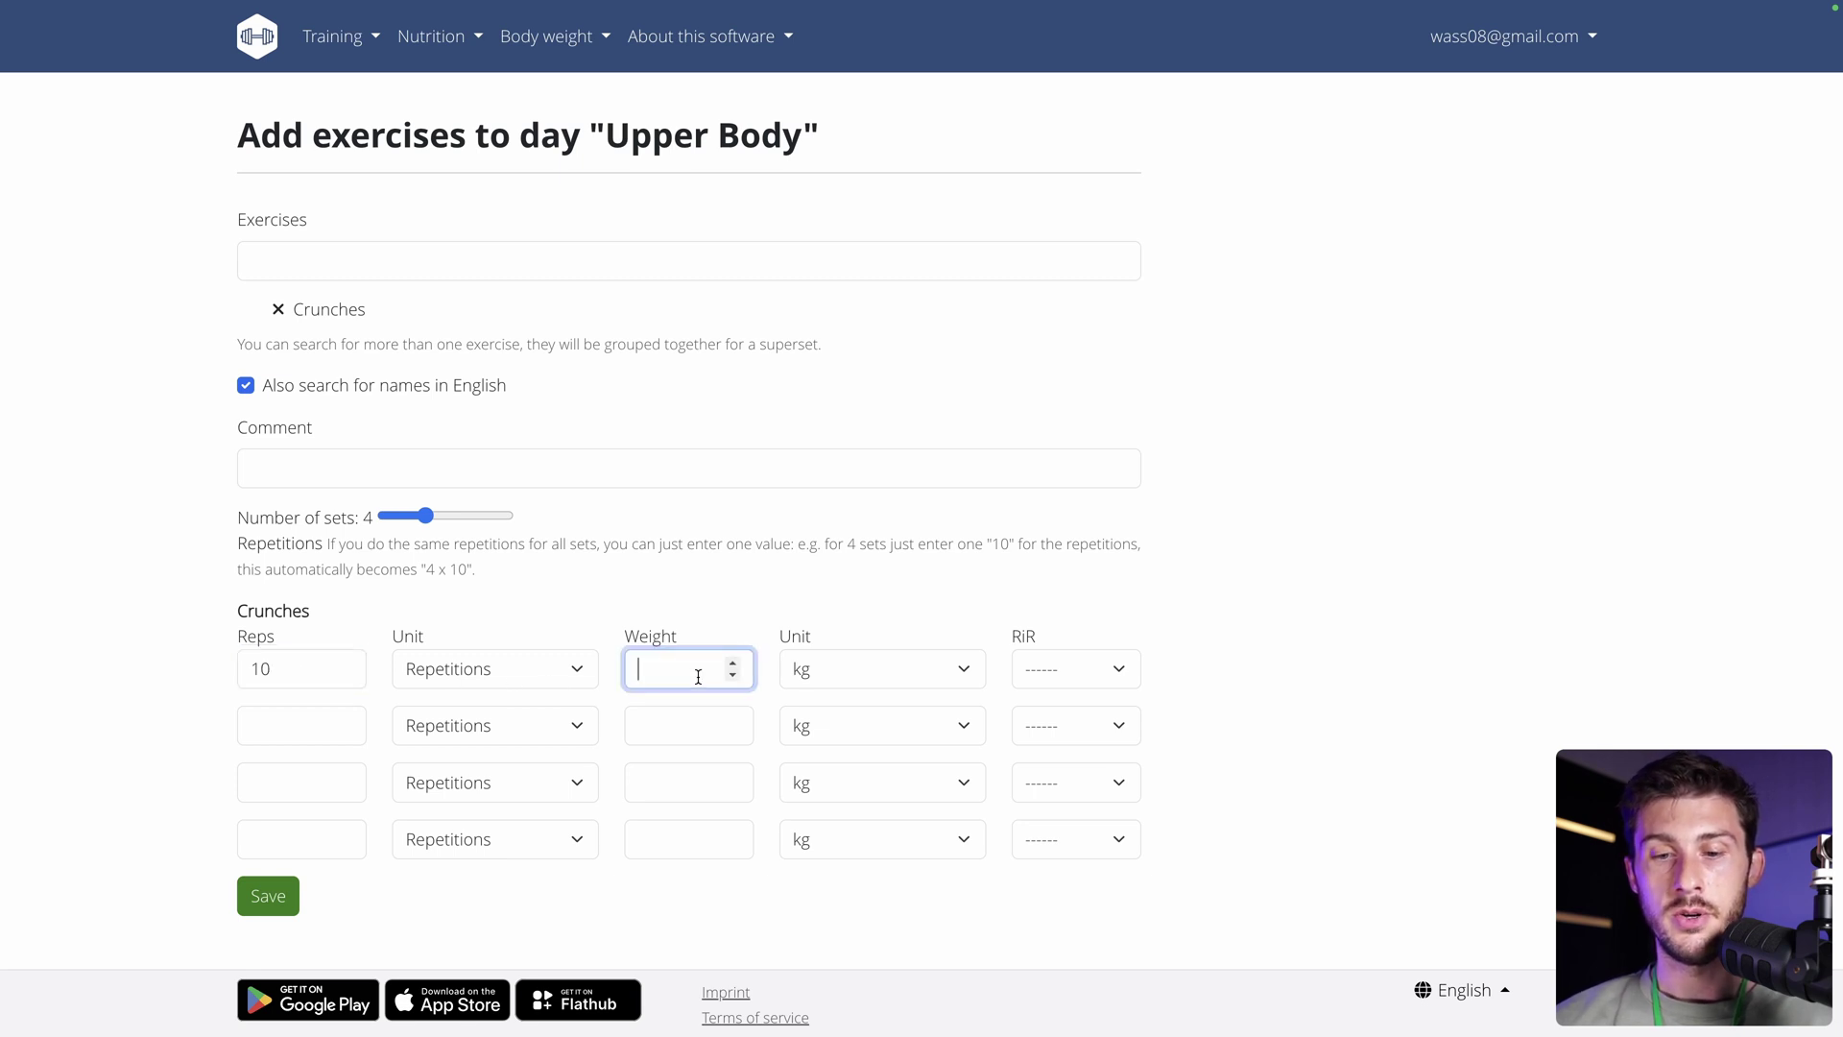
text(20)
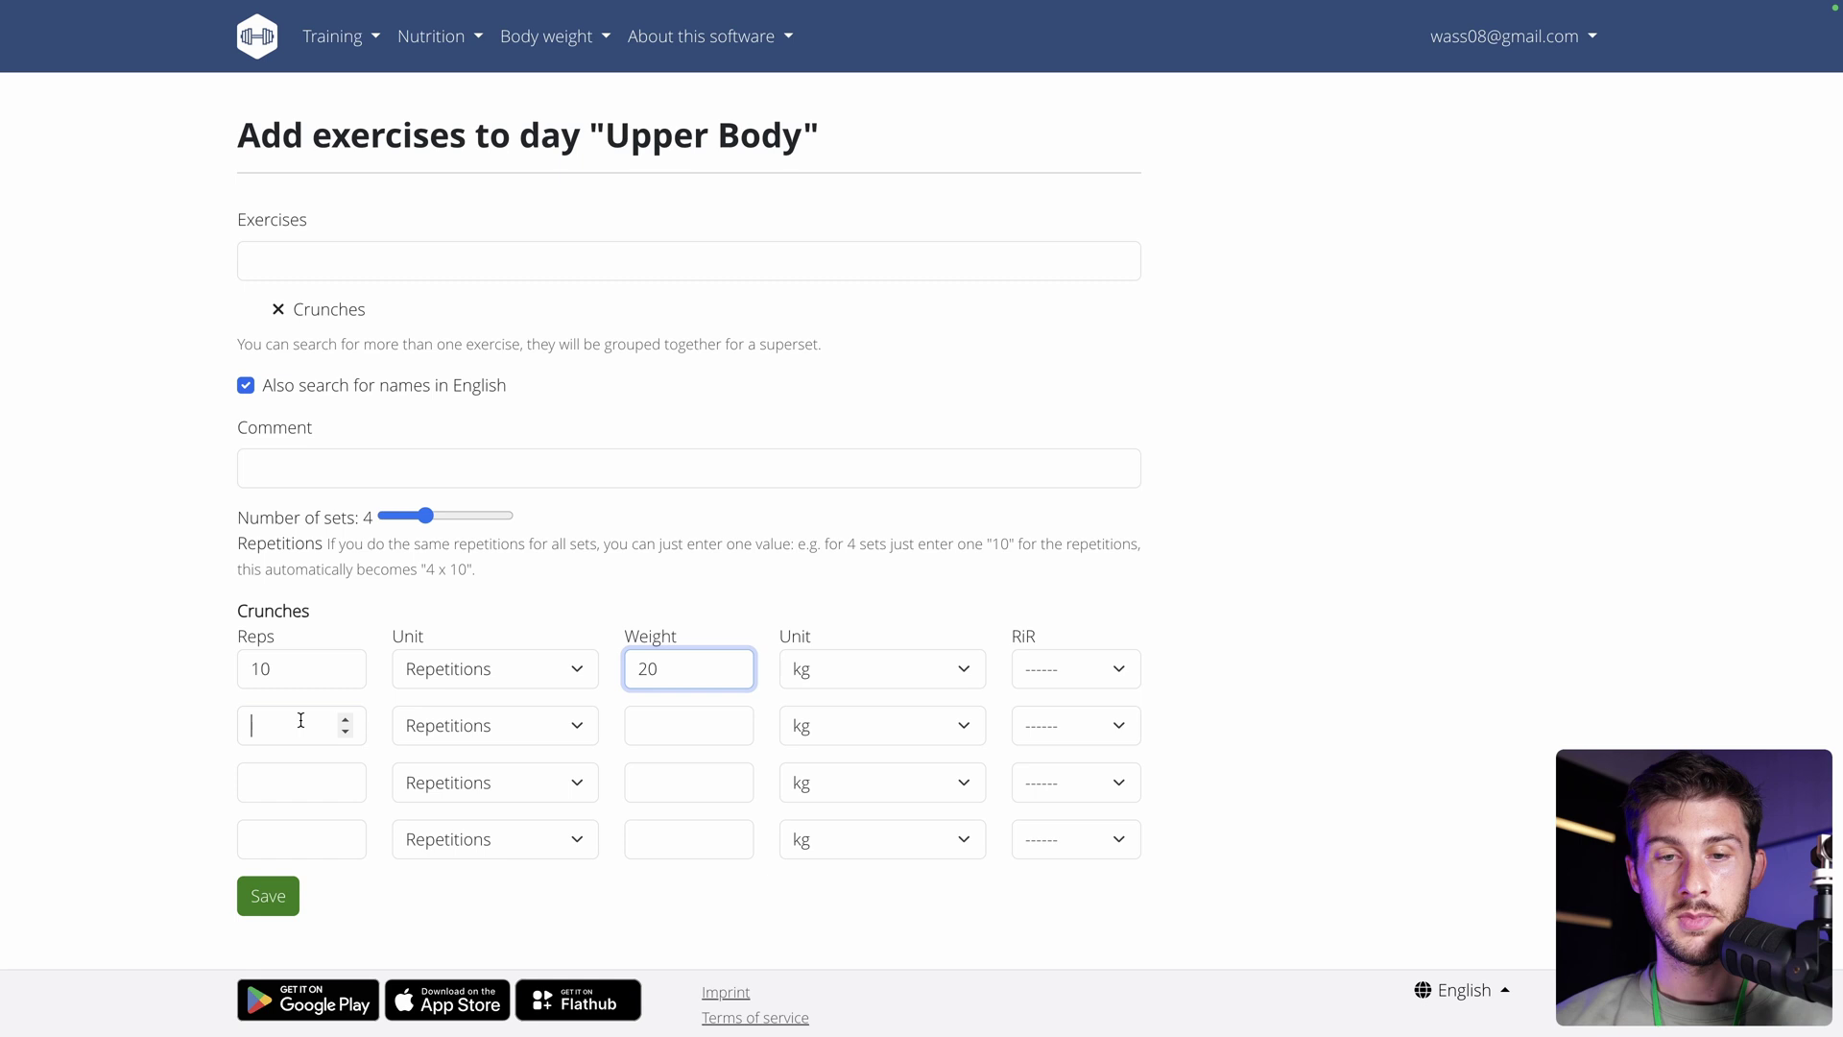
click(301, 720)
text(12)
click(667, 718)
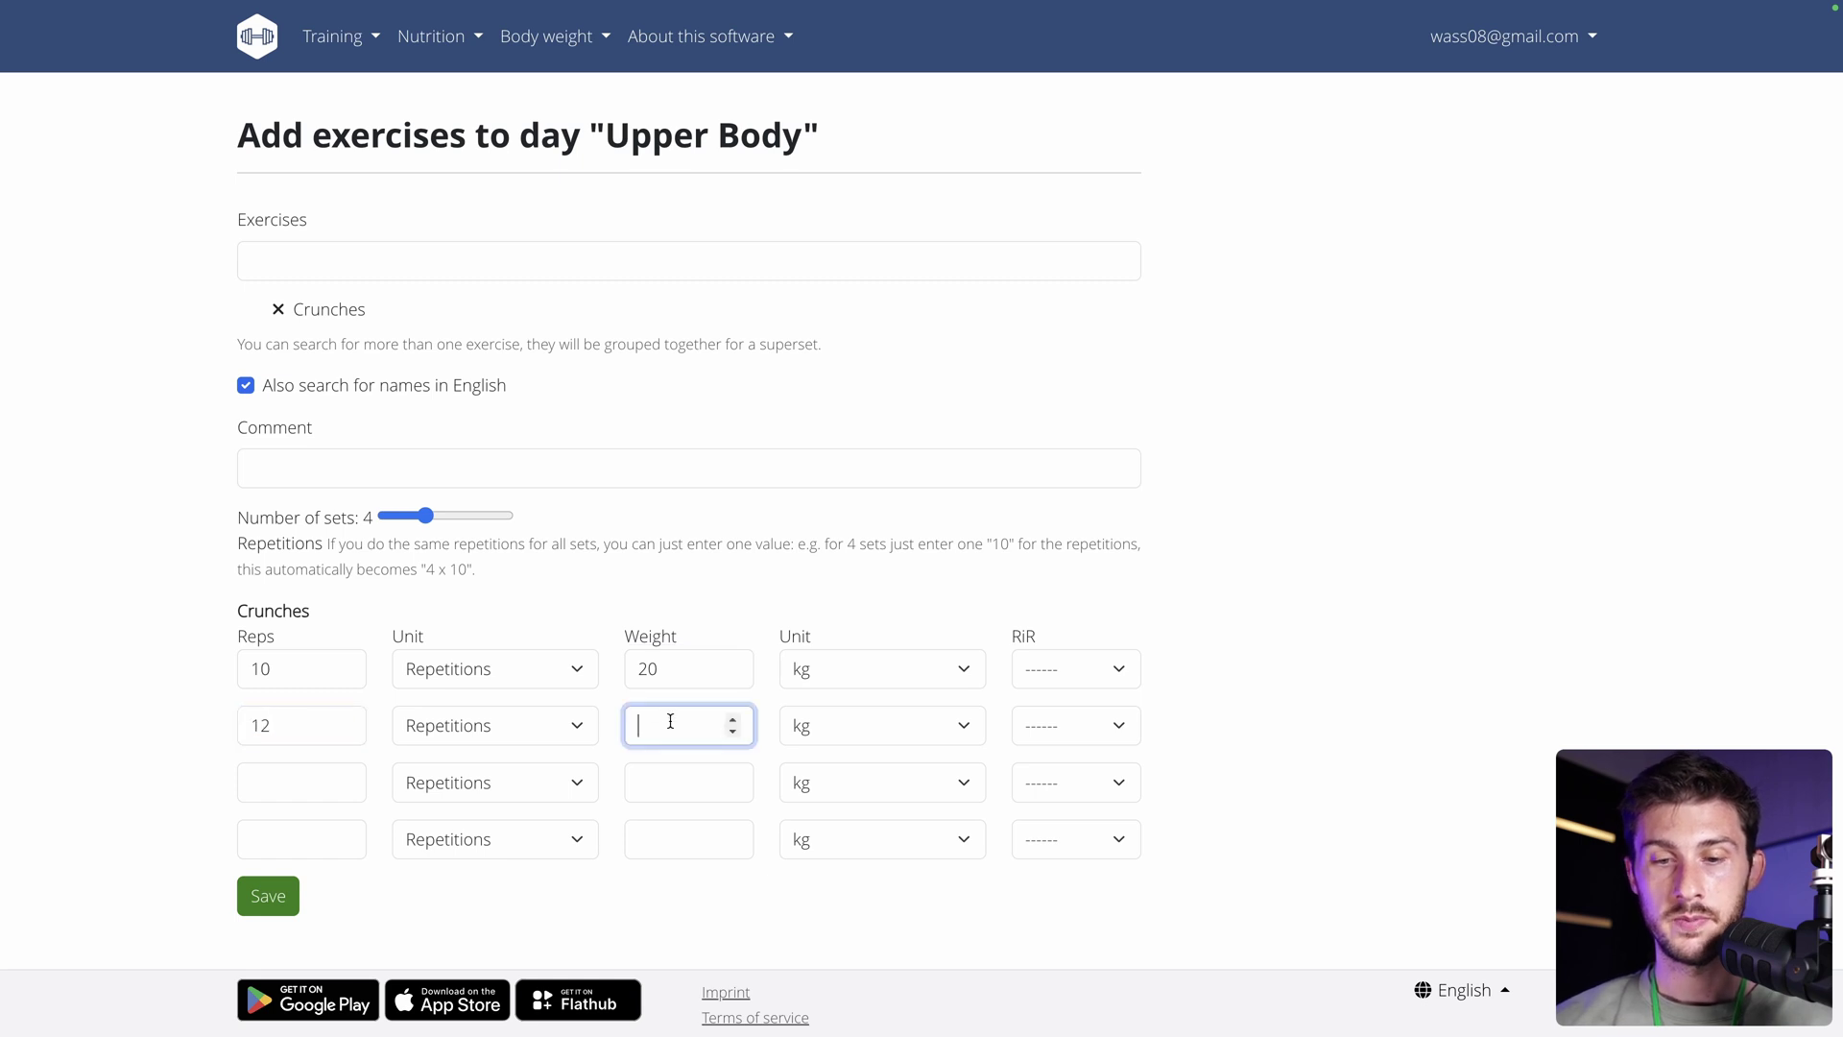
text(42)
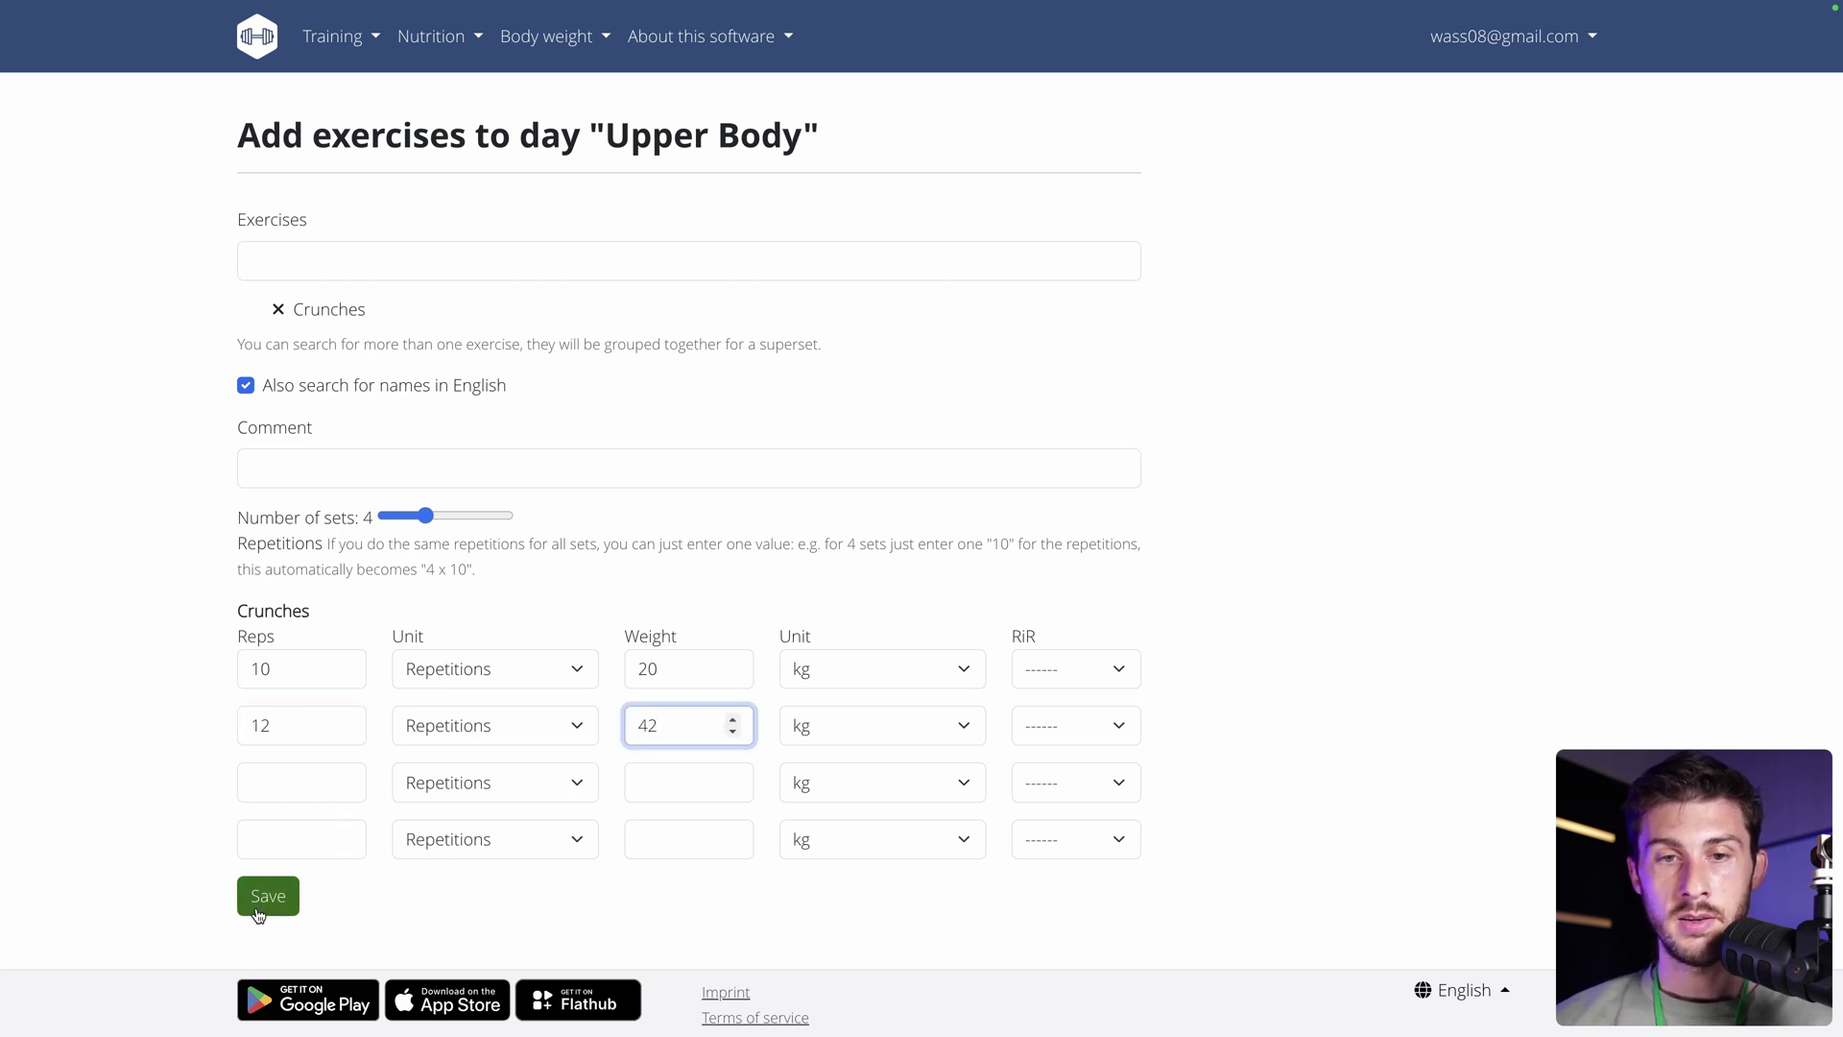
click(259, 907)
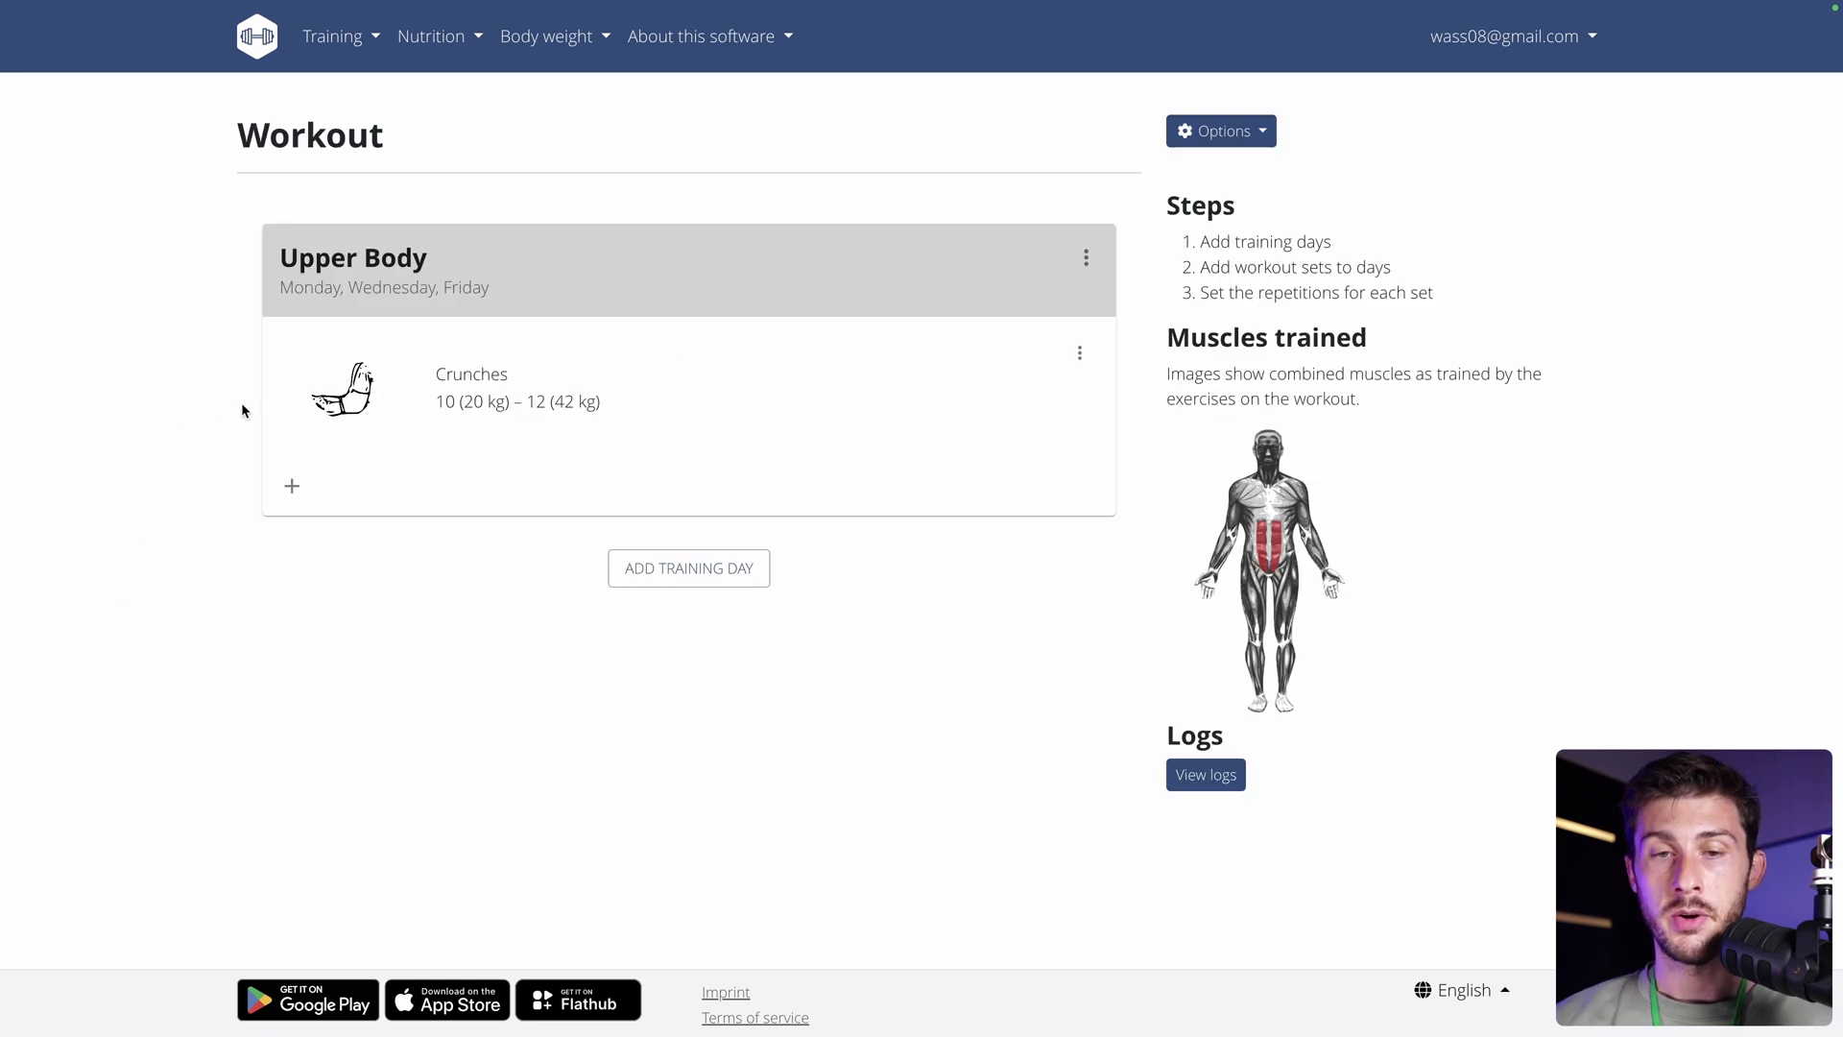
Switch the exercise filter from Abs to Arms, search 'biceps' and pick Biceps Curls (Dumbbell).
click(291, 488)
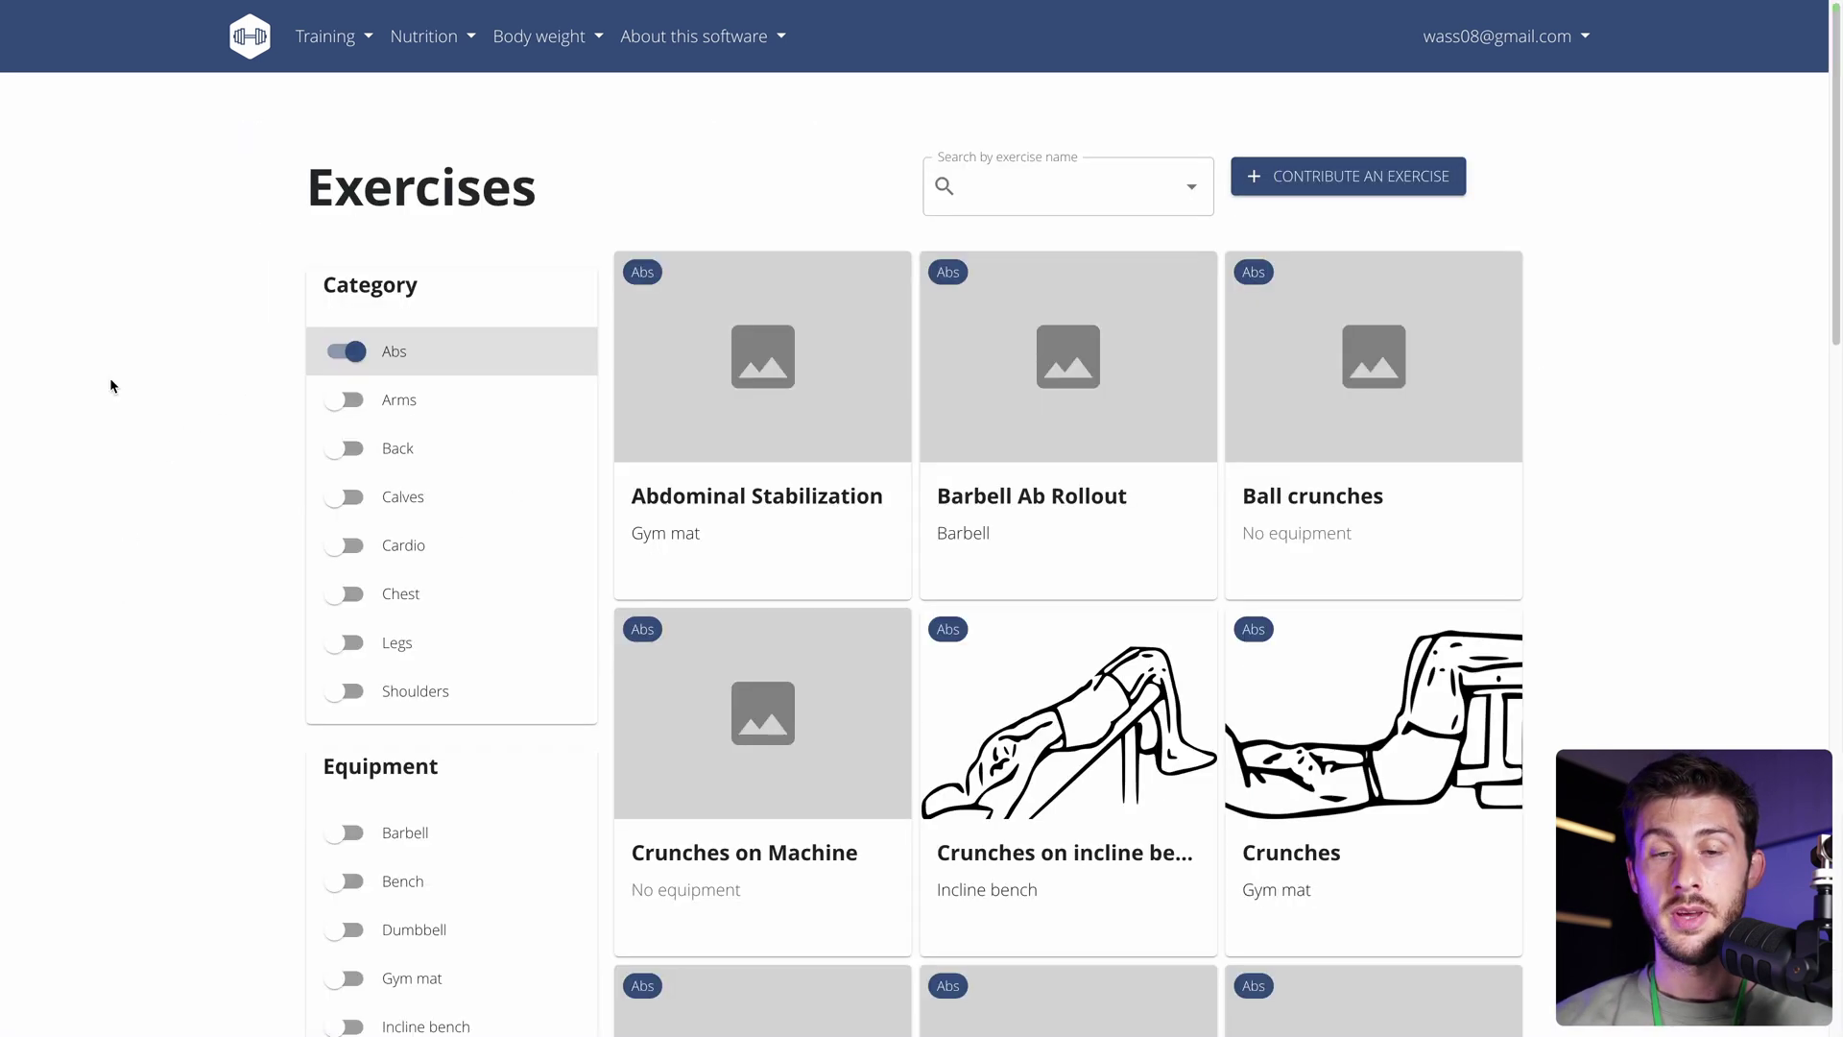
click(344, 351)
click(339, 401)
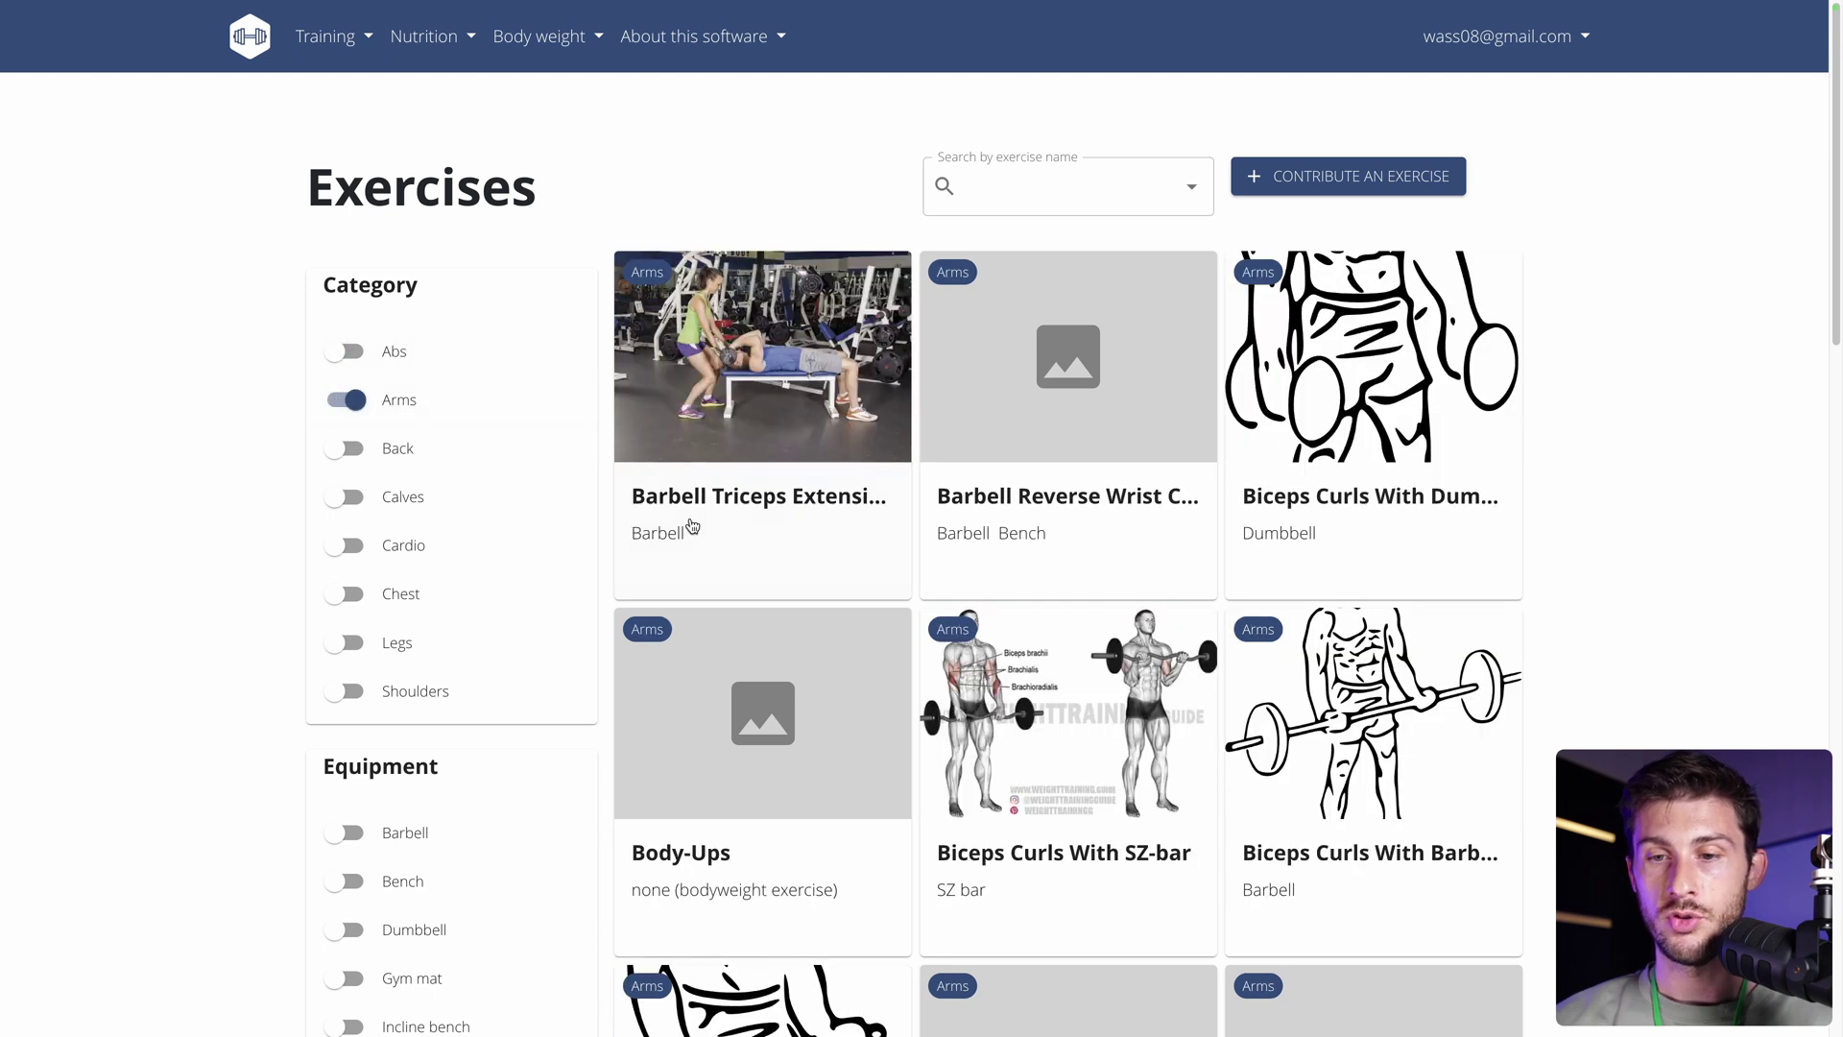
scroll(691, 526, down, 2)
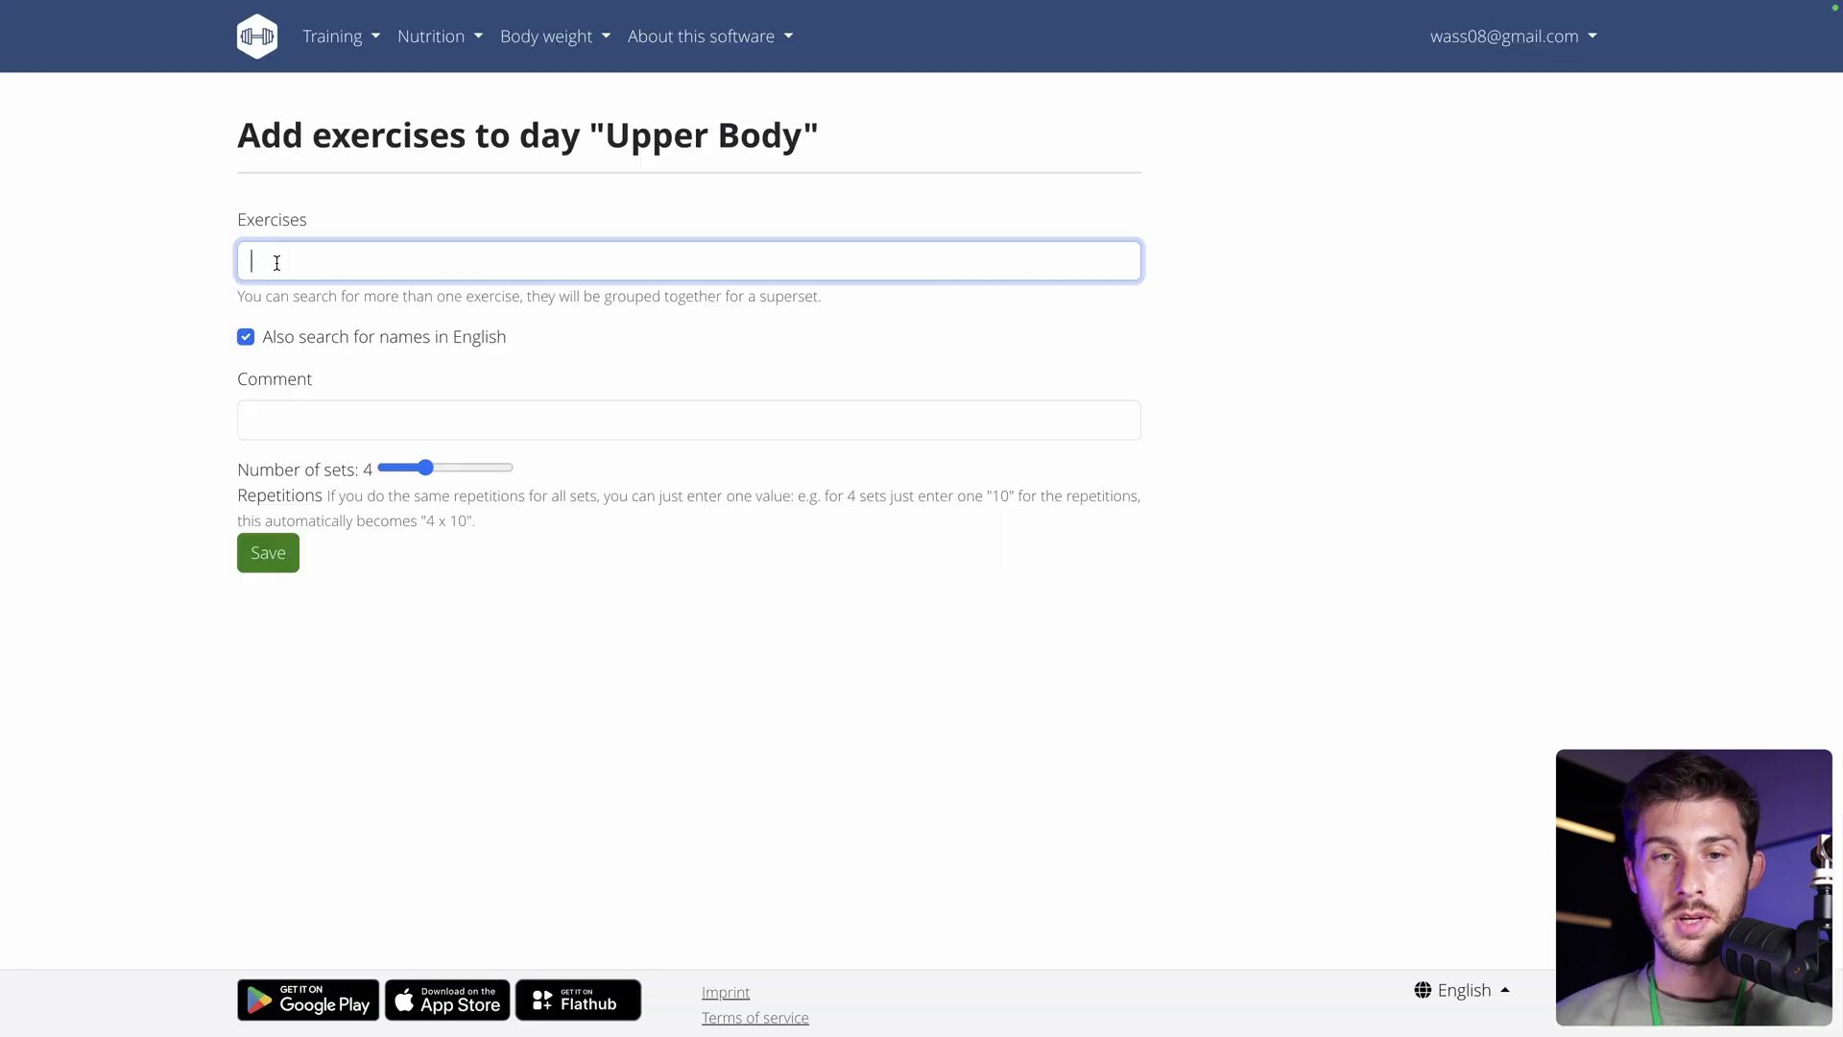
text(bicep)
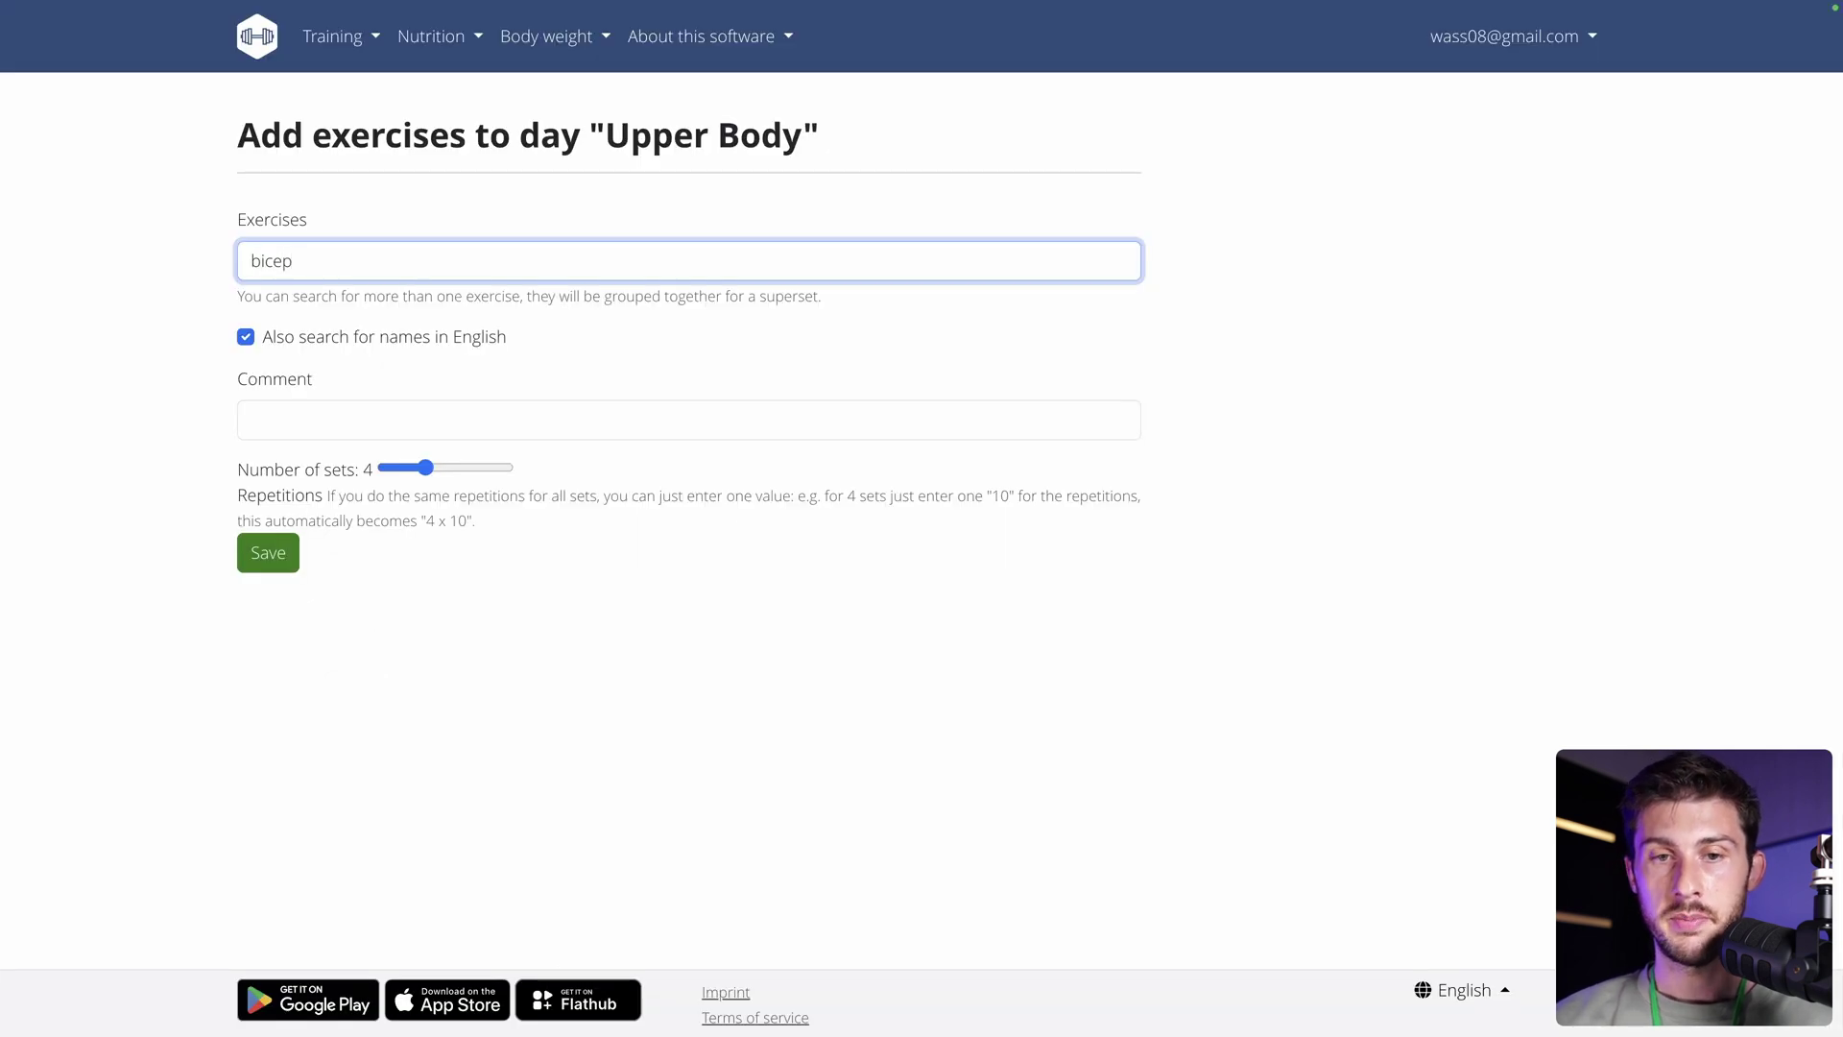
text(s)
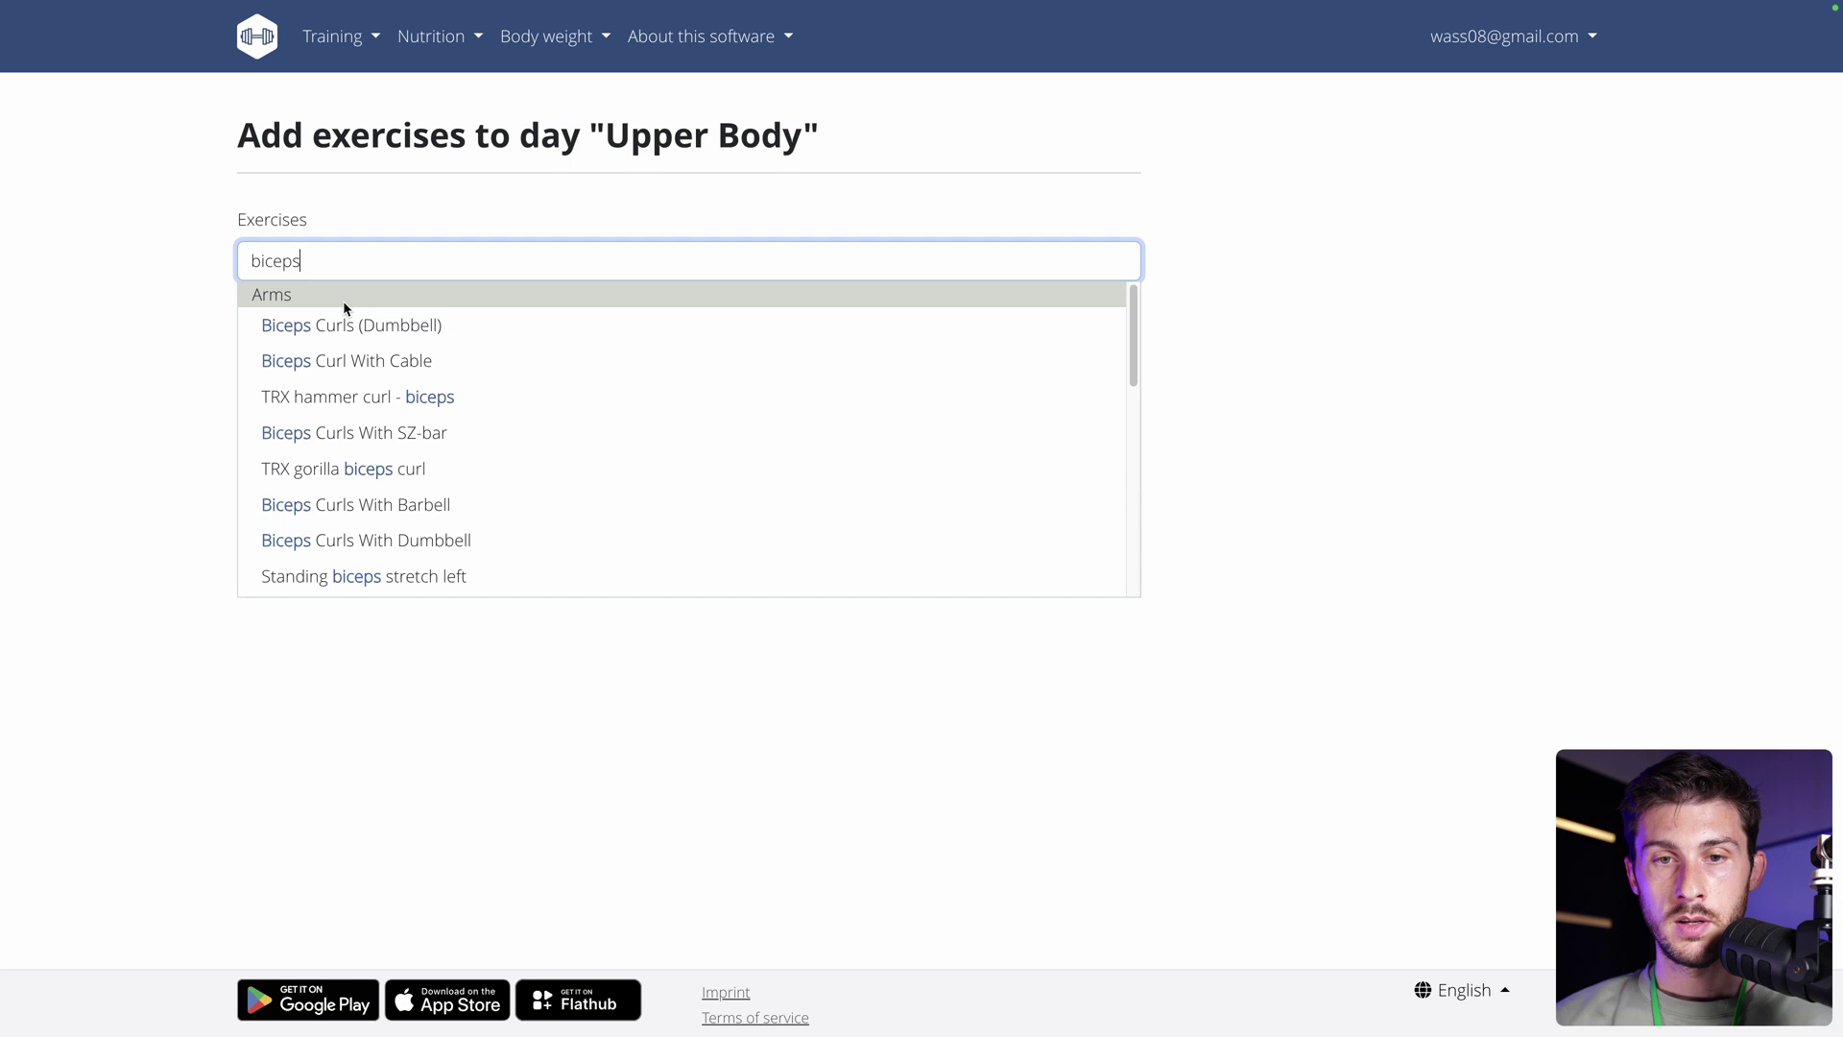
click(291, 327)
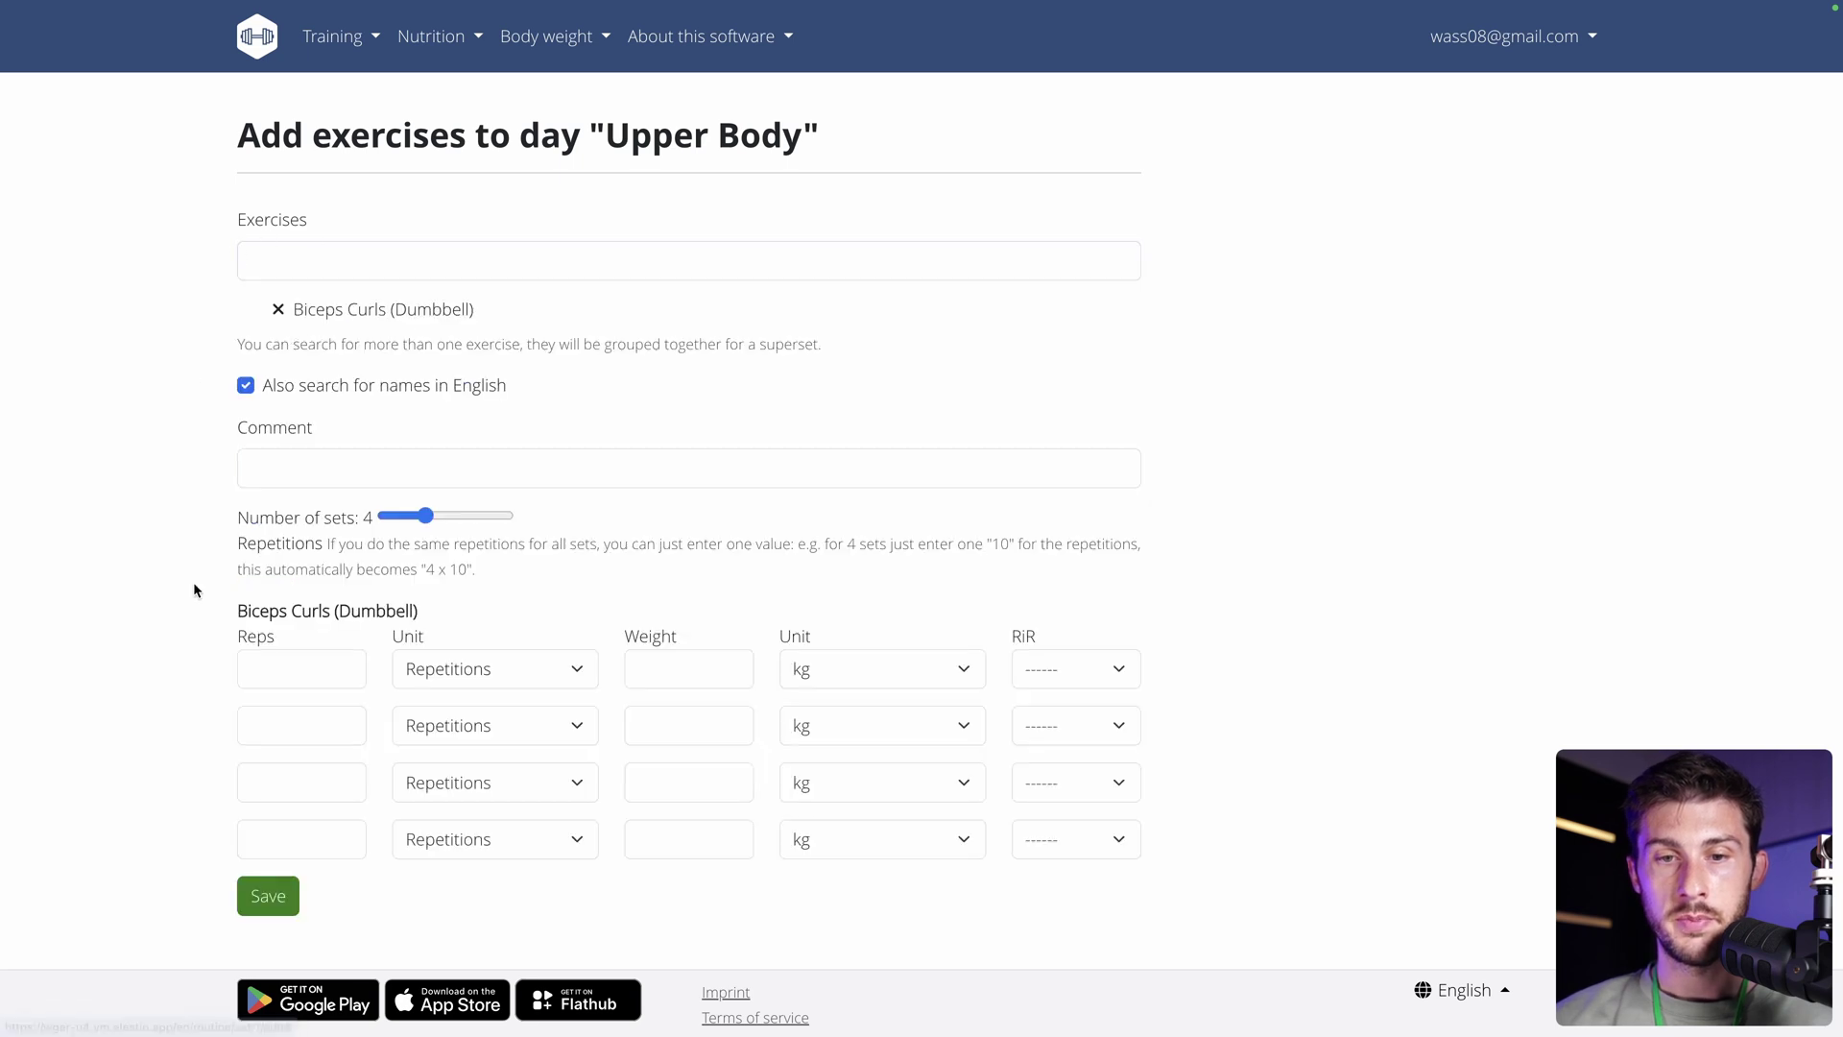
Enter sets of 12 reps at 12 kg and 14 reps at 12 kg, and save them.
click(265, 669)
text(12)
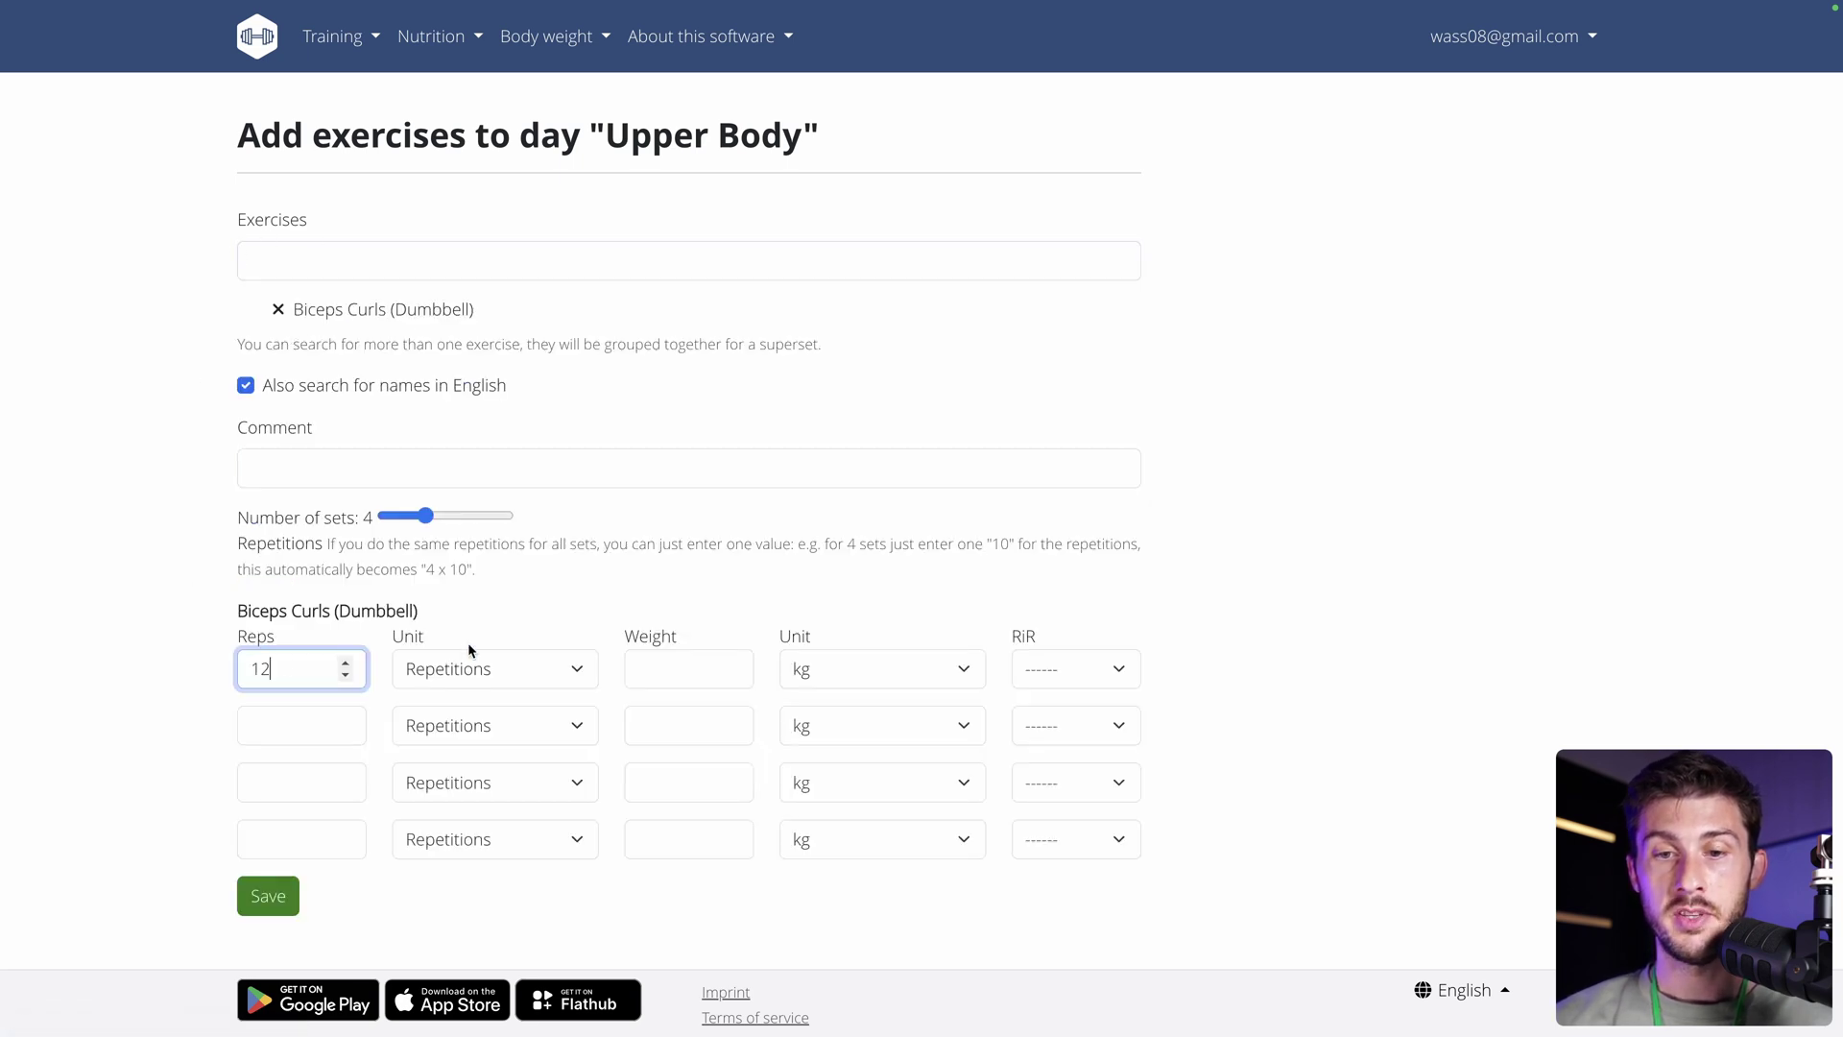
click(674, 672)
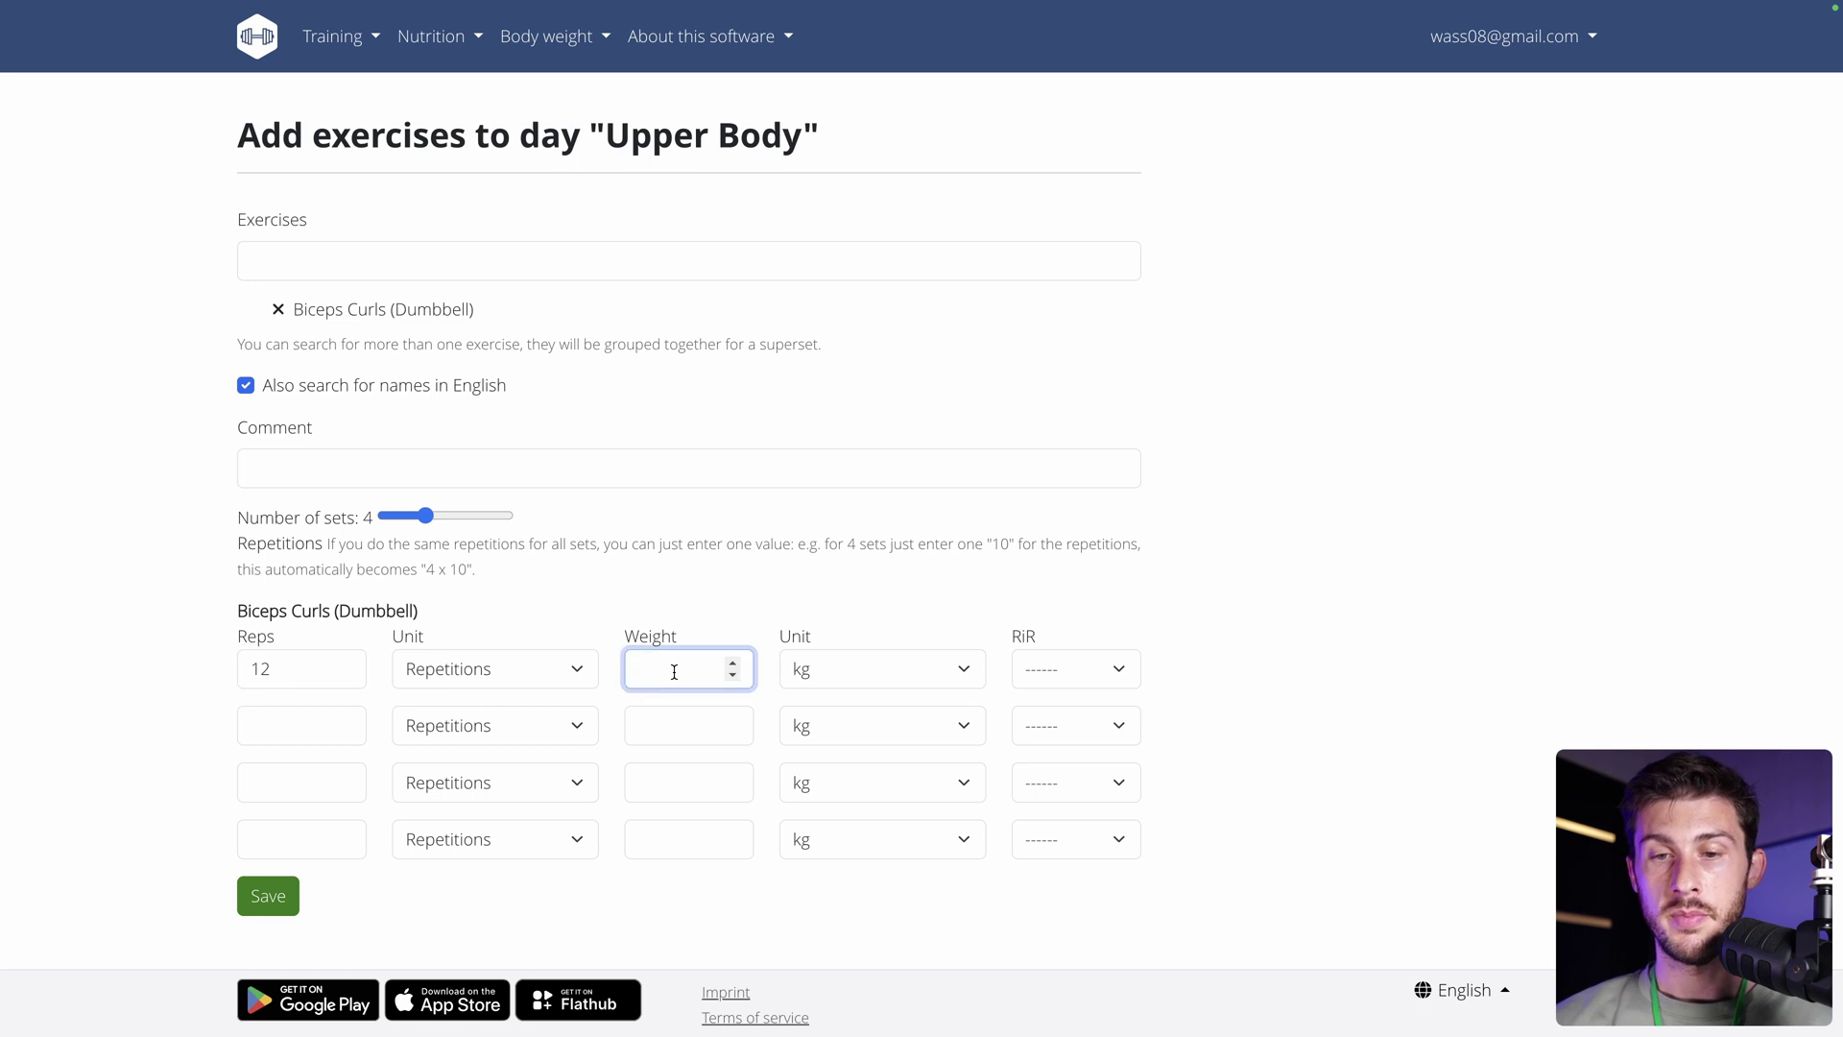
text(12)
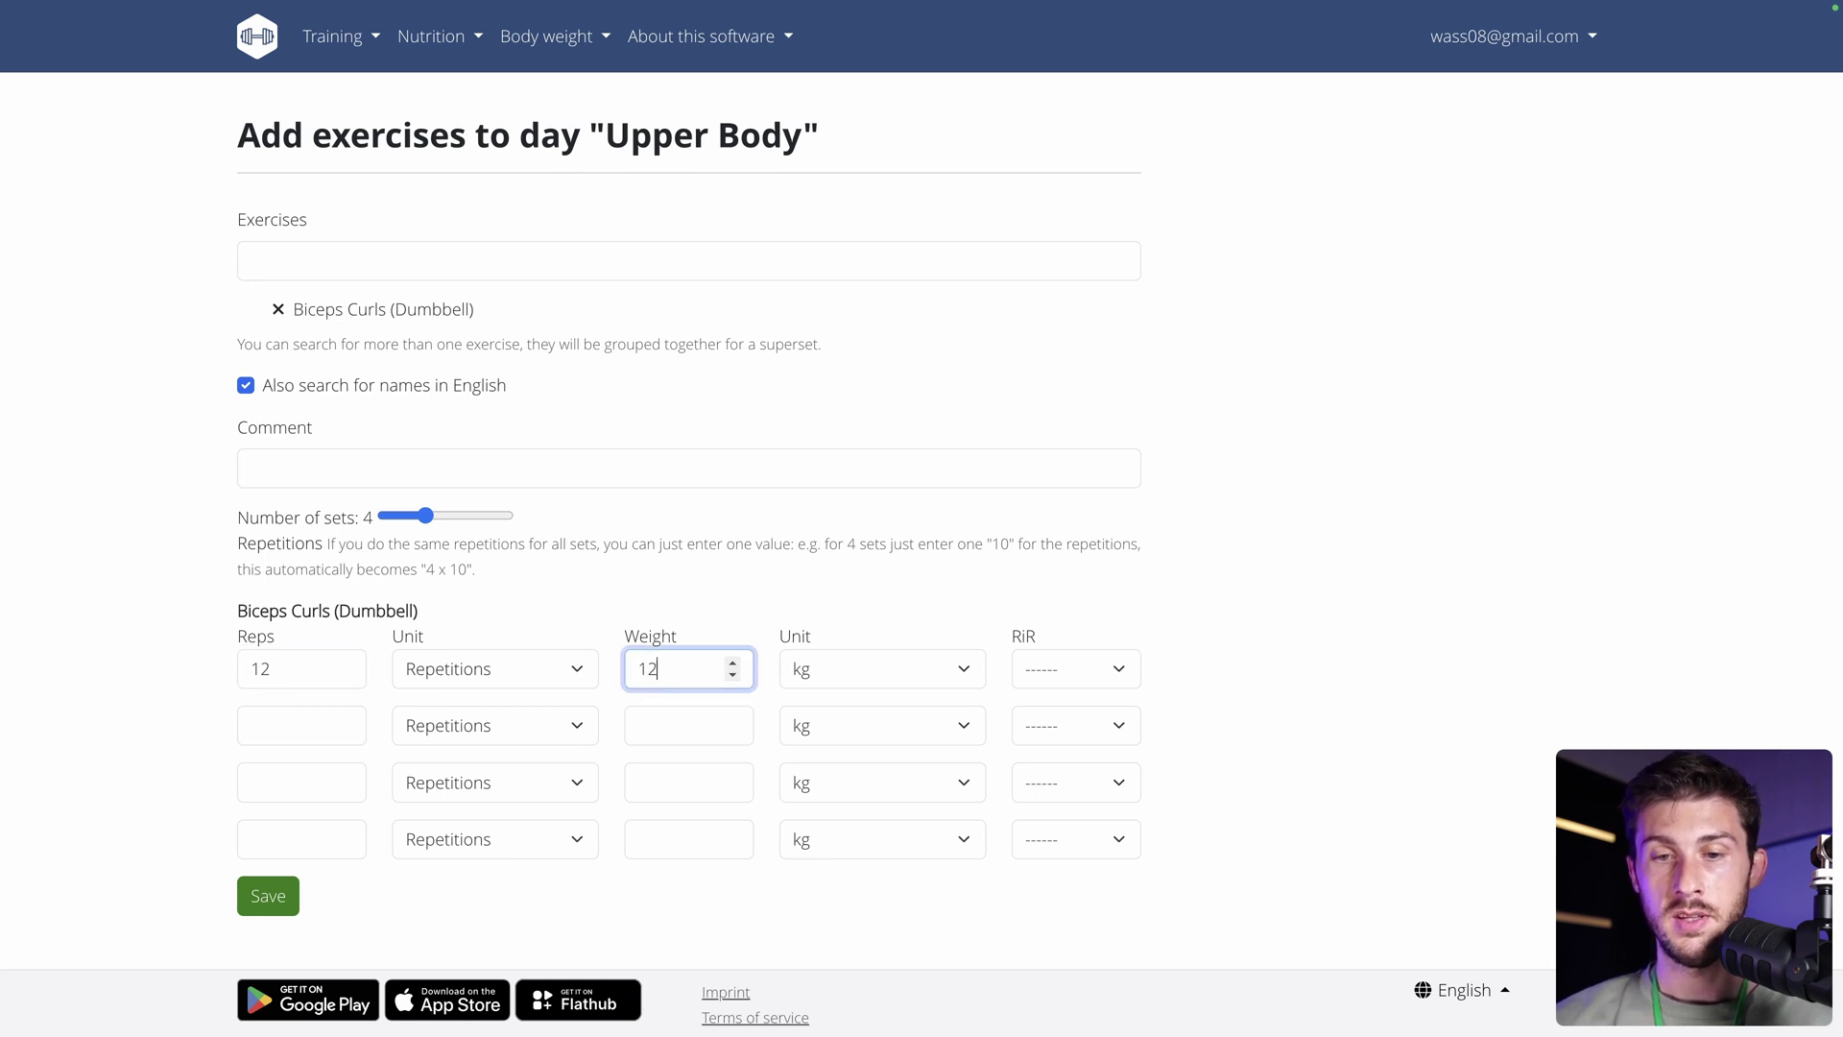
click(303, 715)
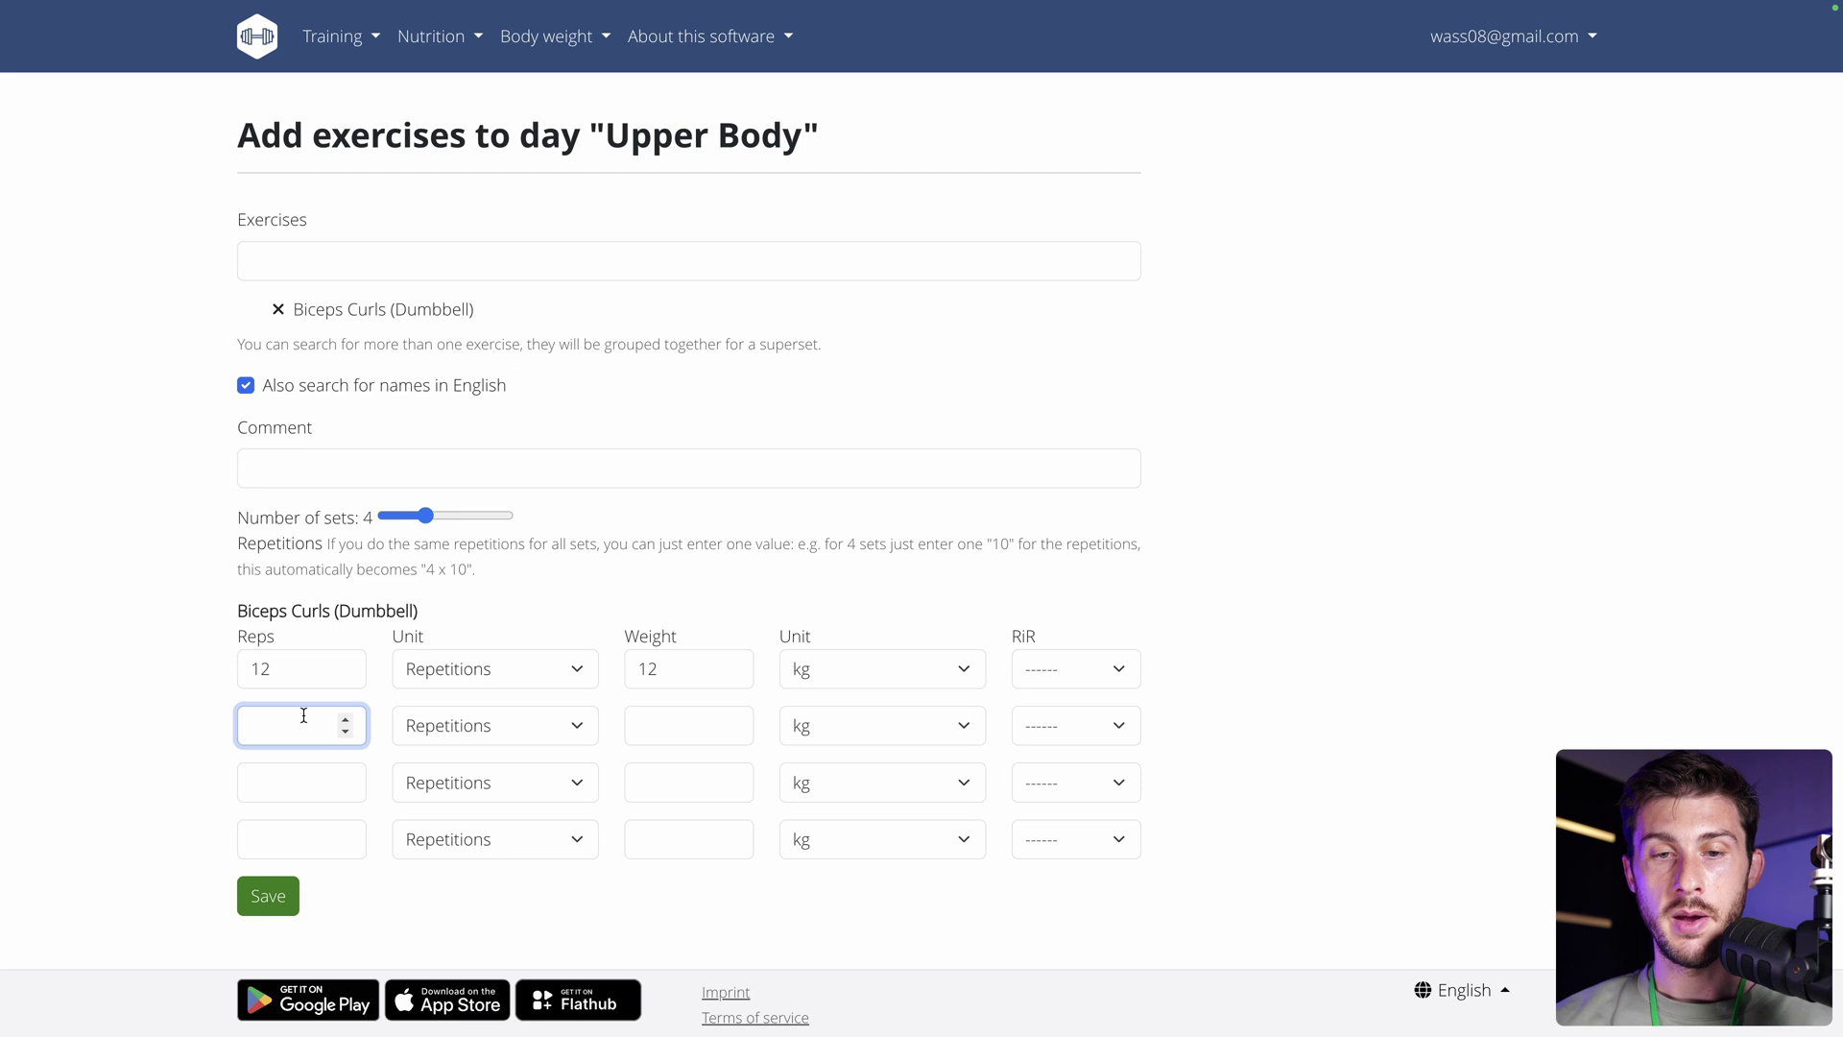
text(14)
click(688, 723)
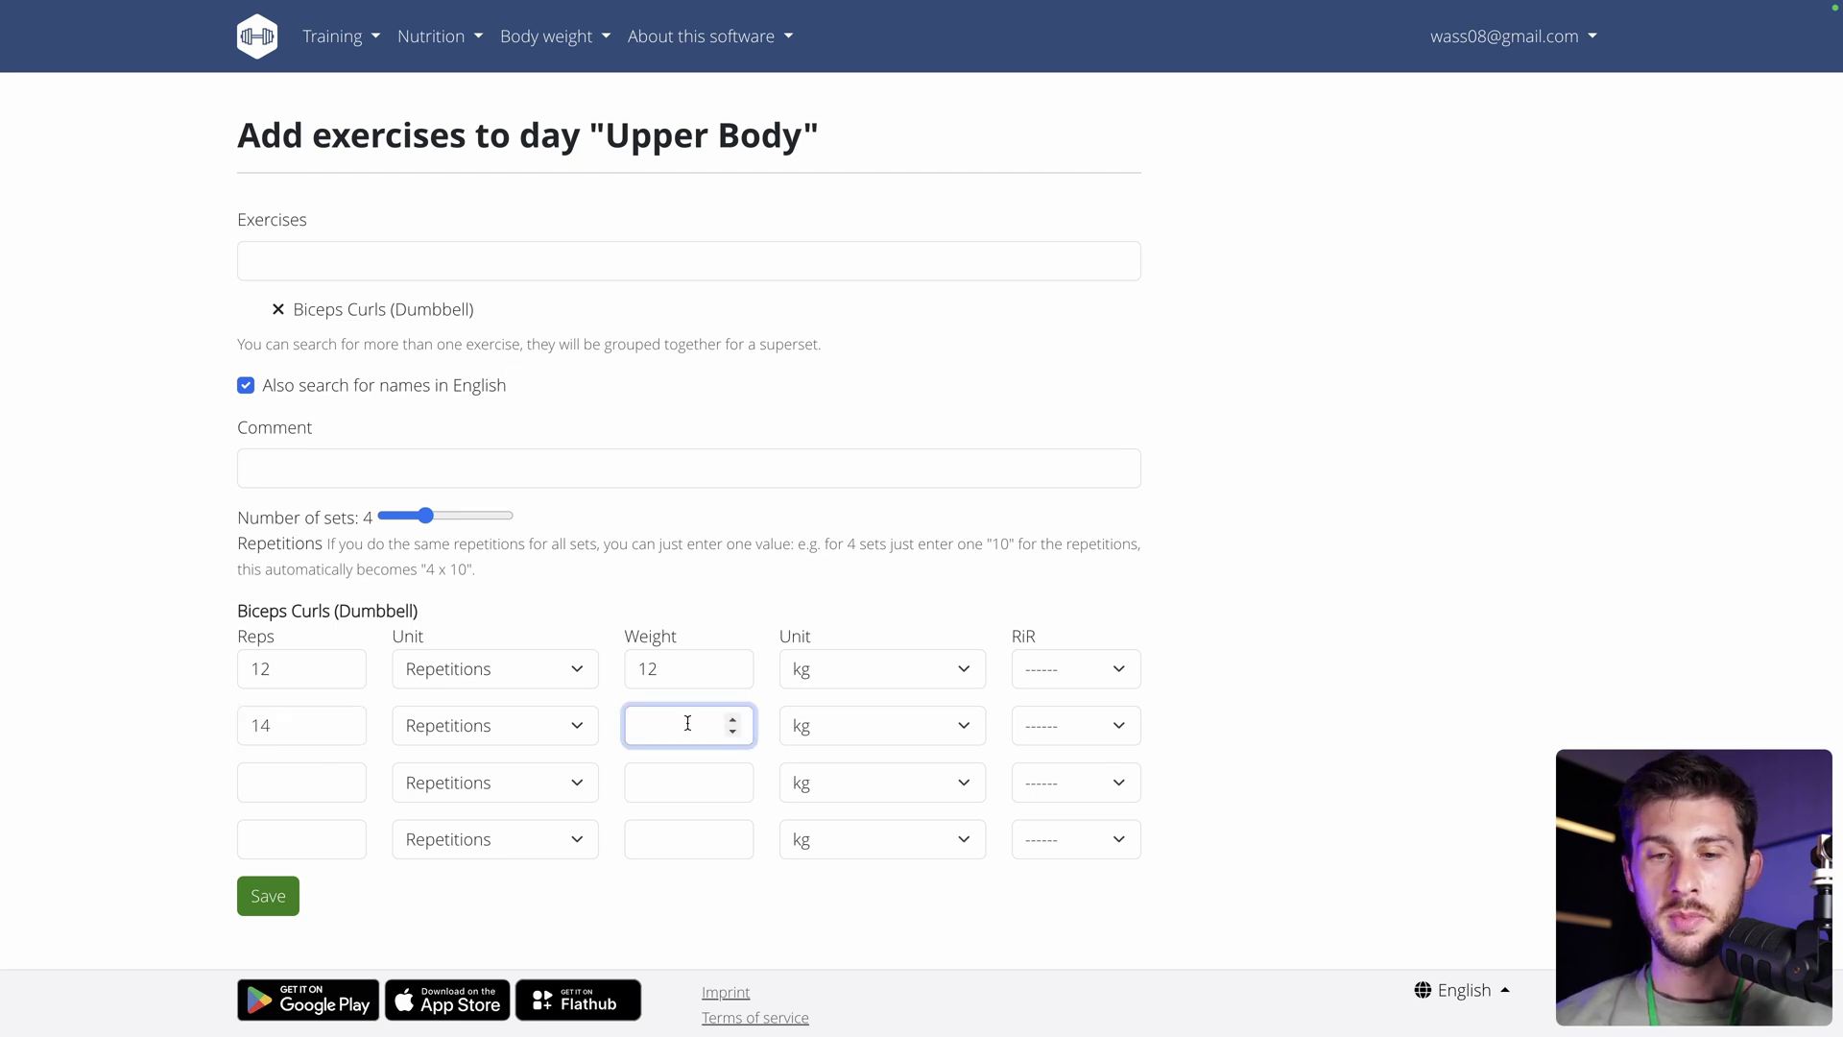
text(12)
click(270, 896)
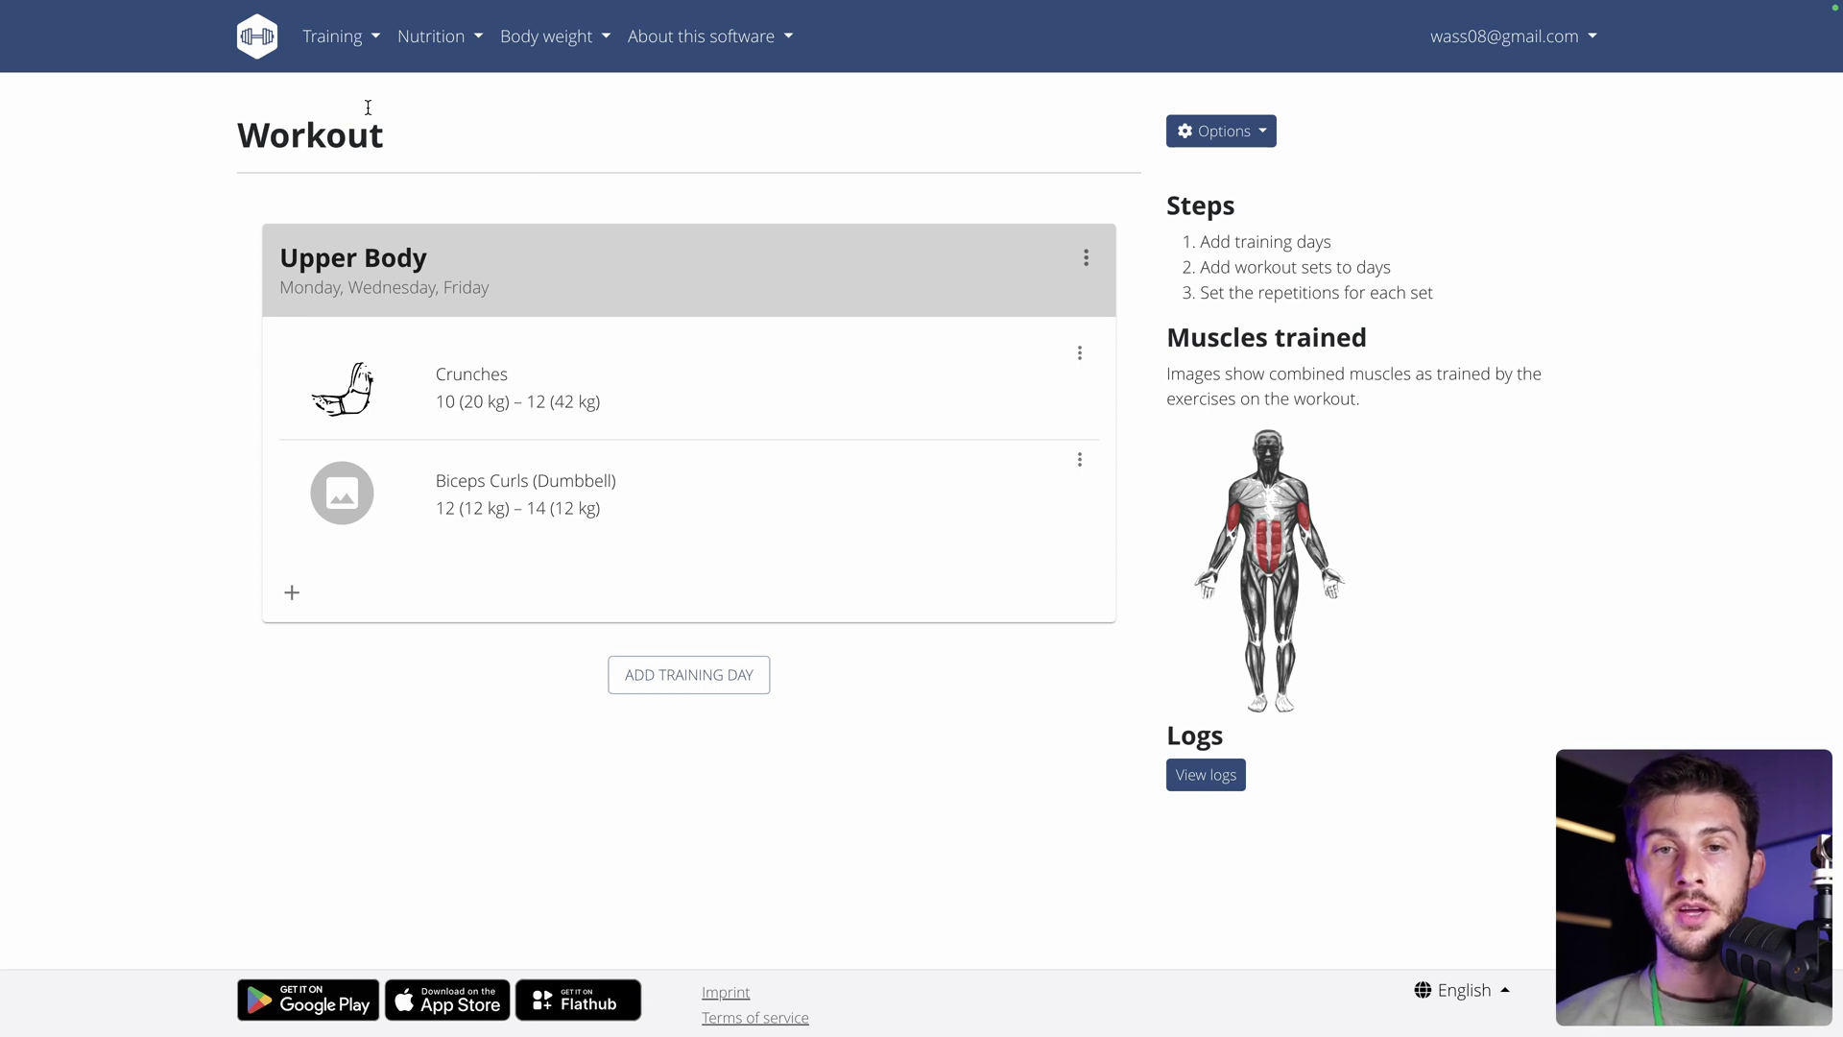
click(325, 46)
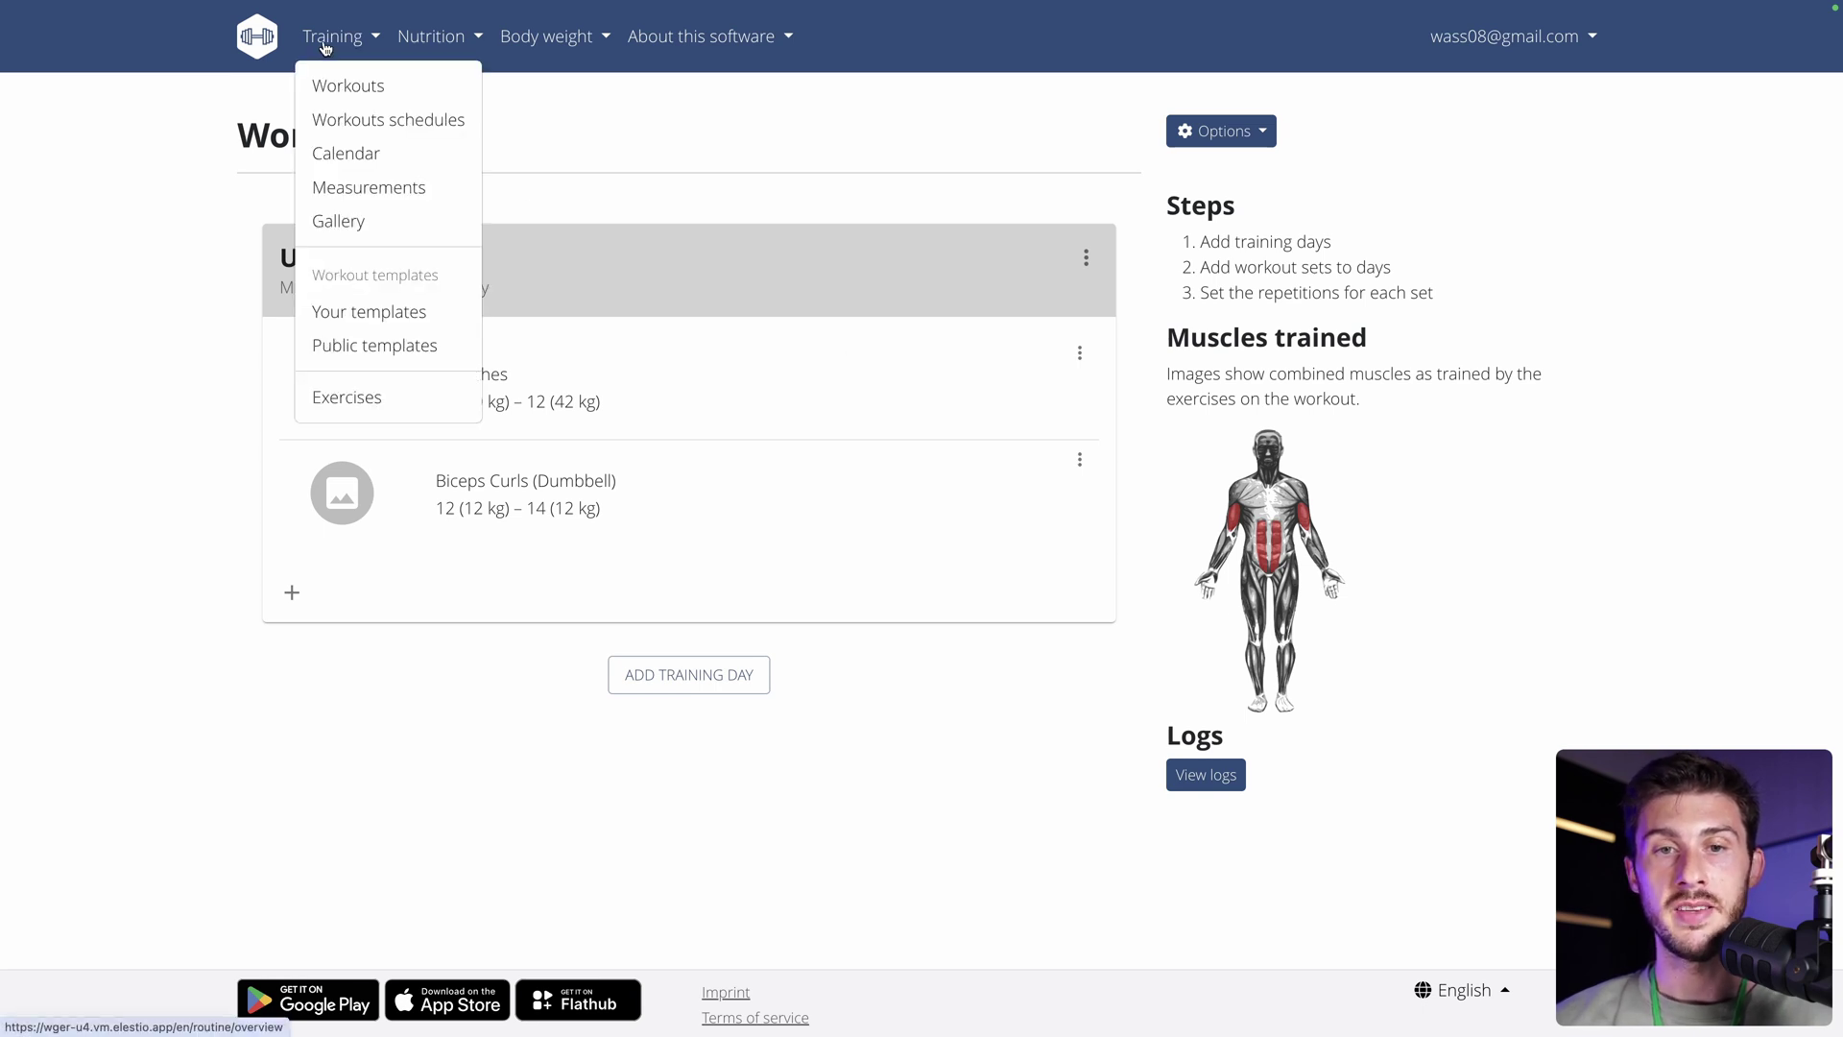
click(235, 120)
click(347, 36)
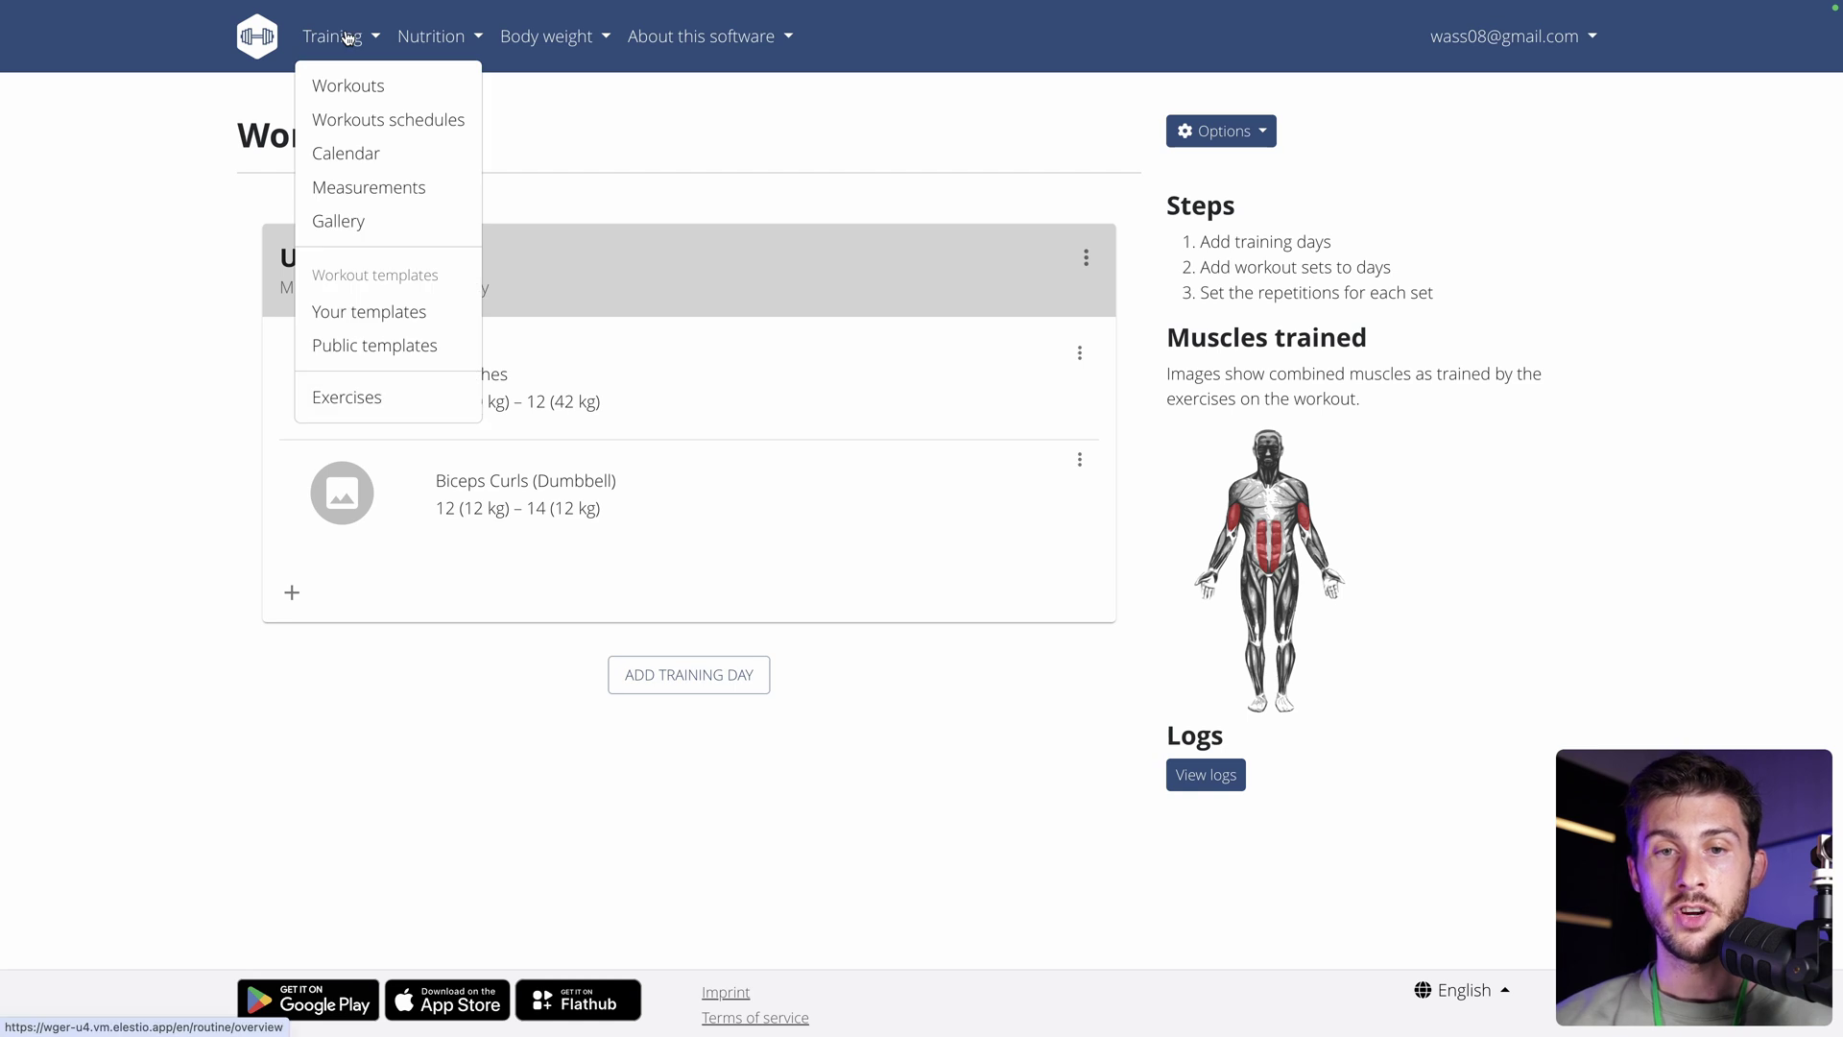
click(337, 347)
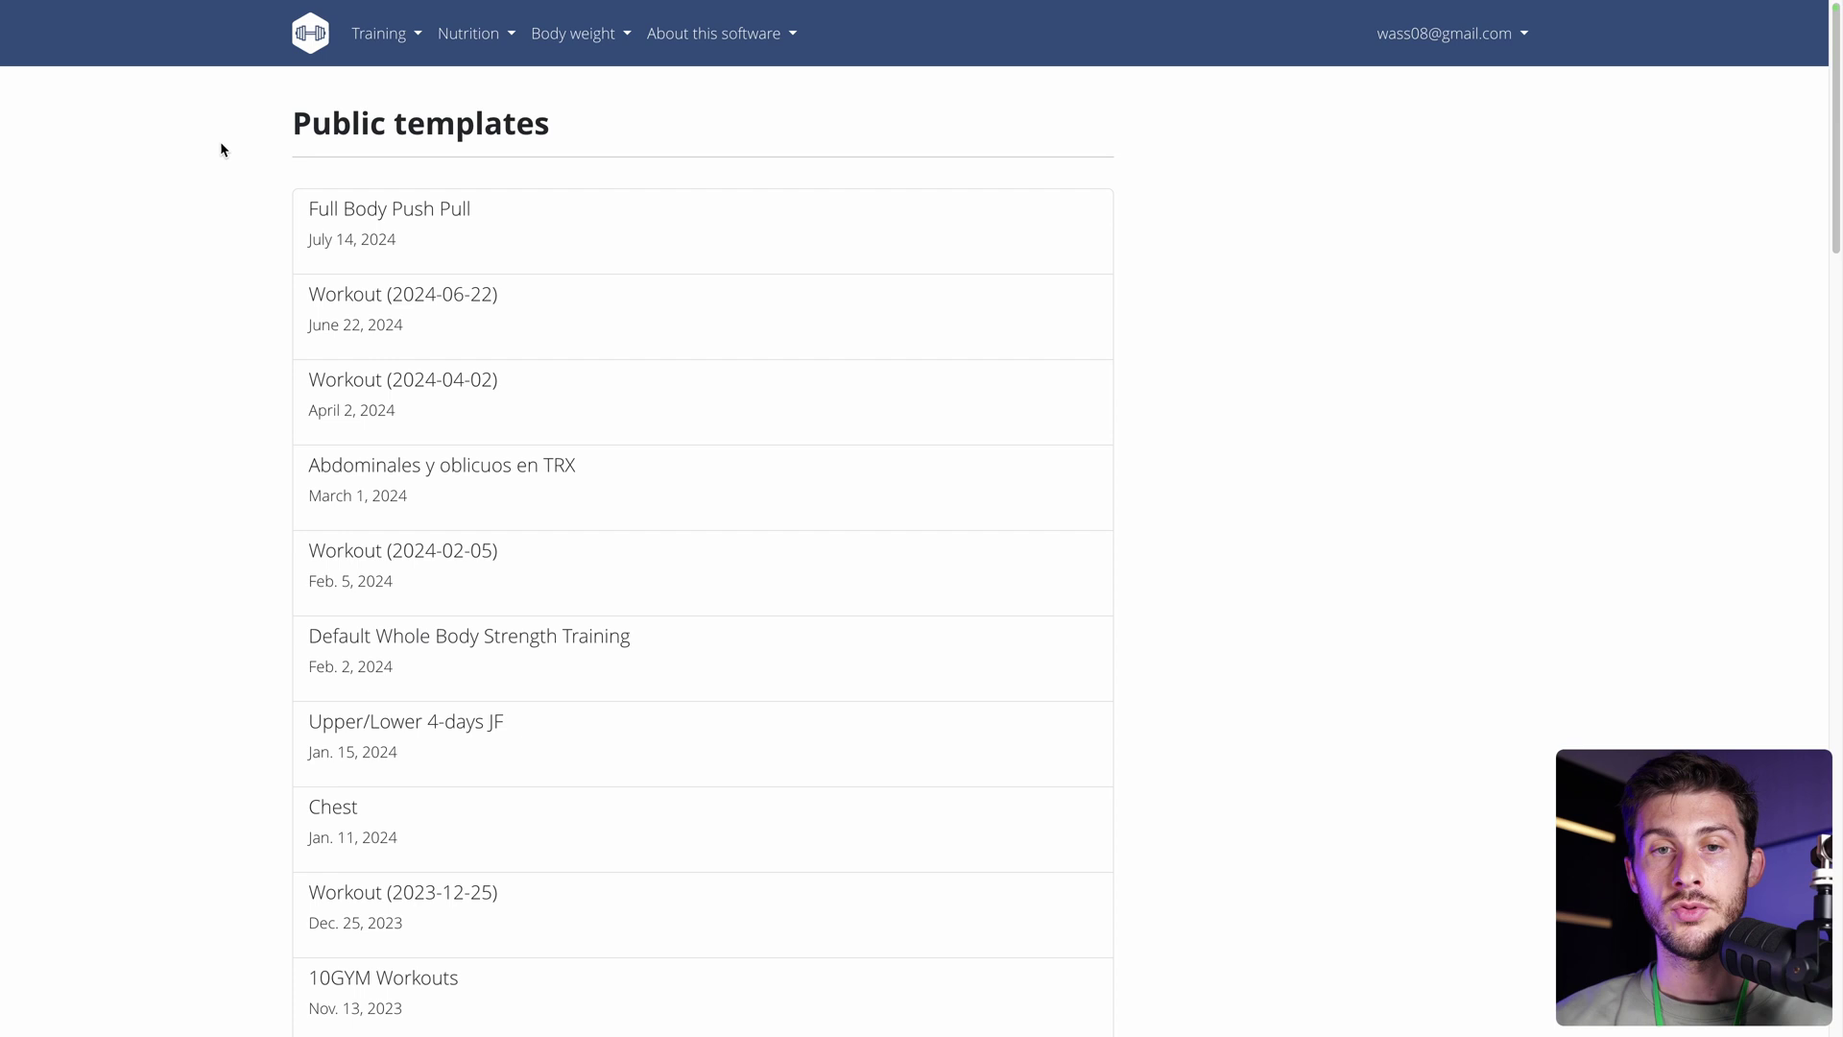
scroll(370, 357, down, 1)
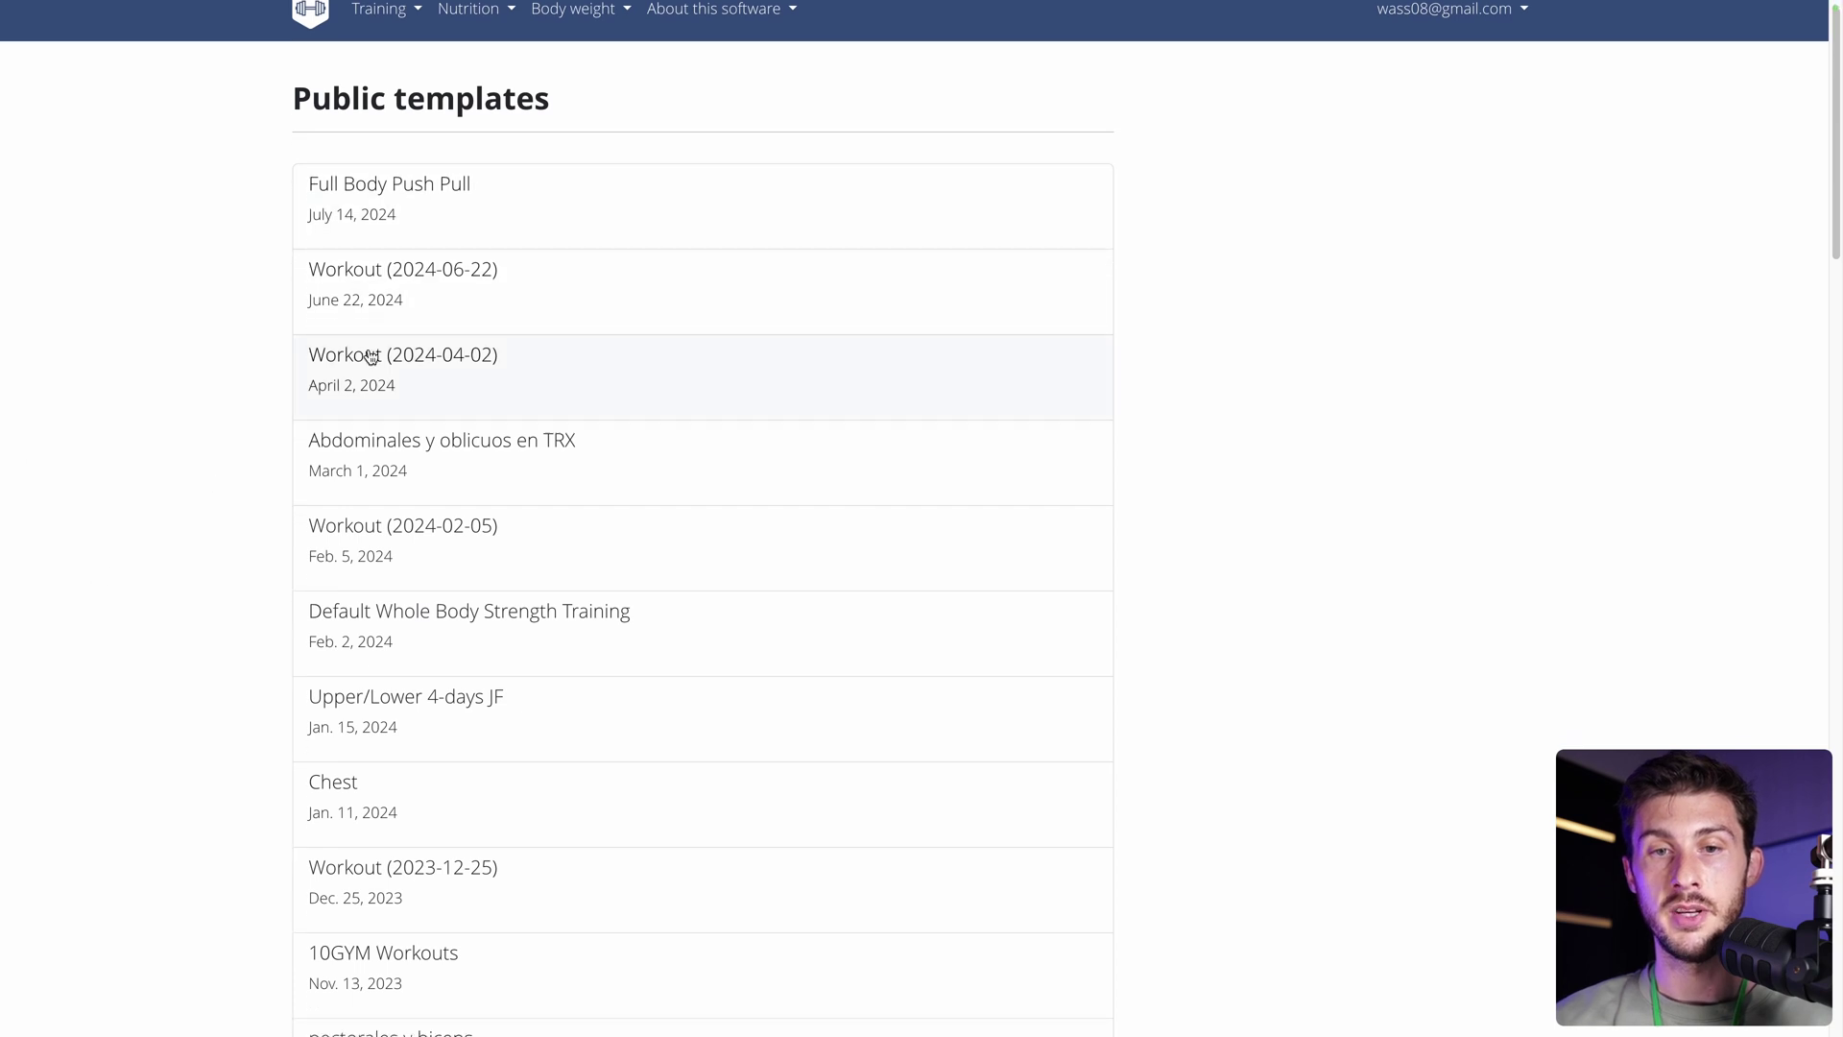
click(514, 291)
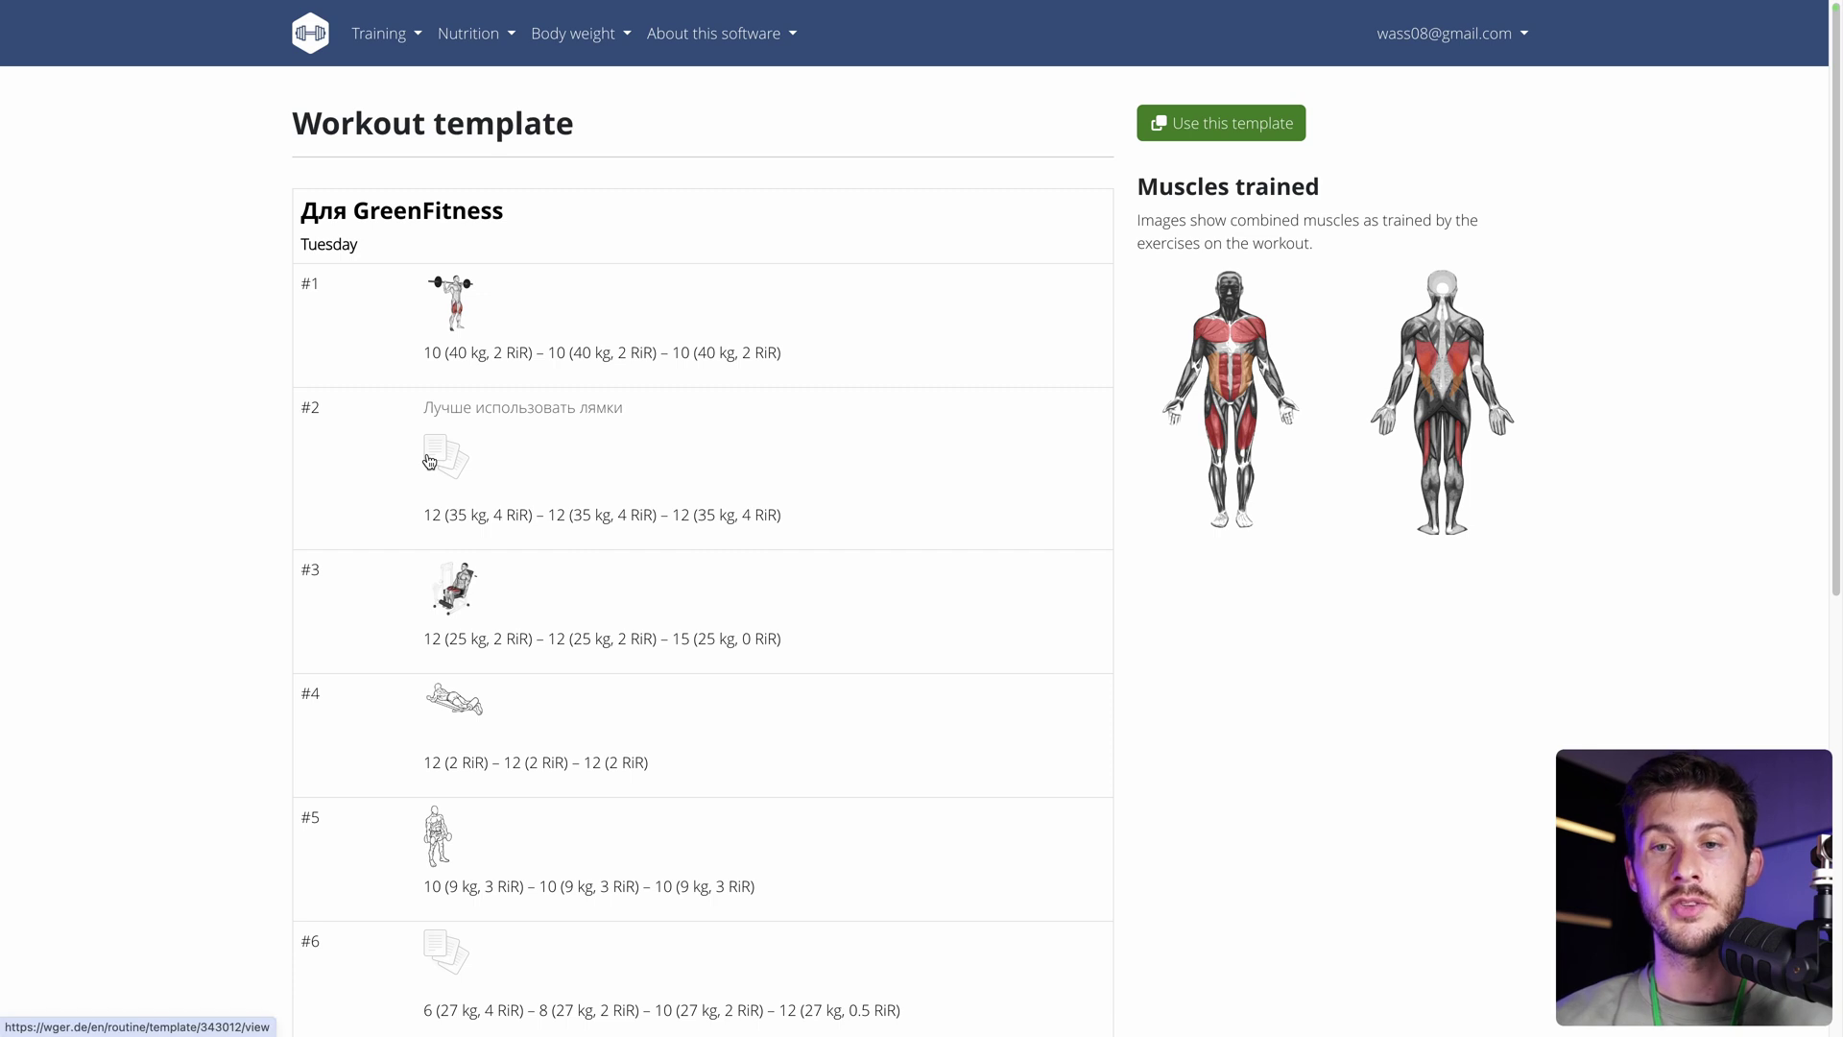
scroll(429, 461, down, 5)
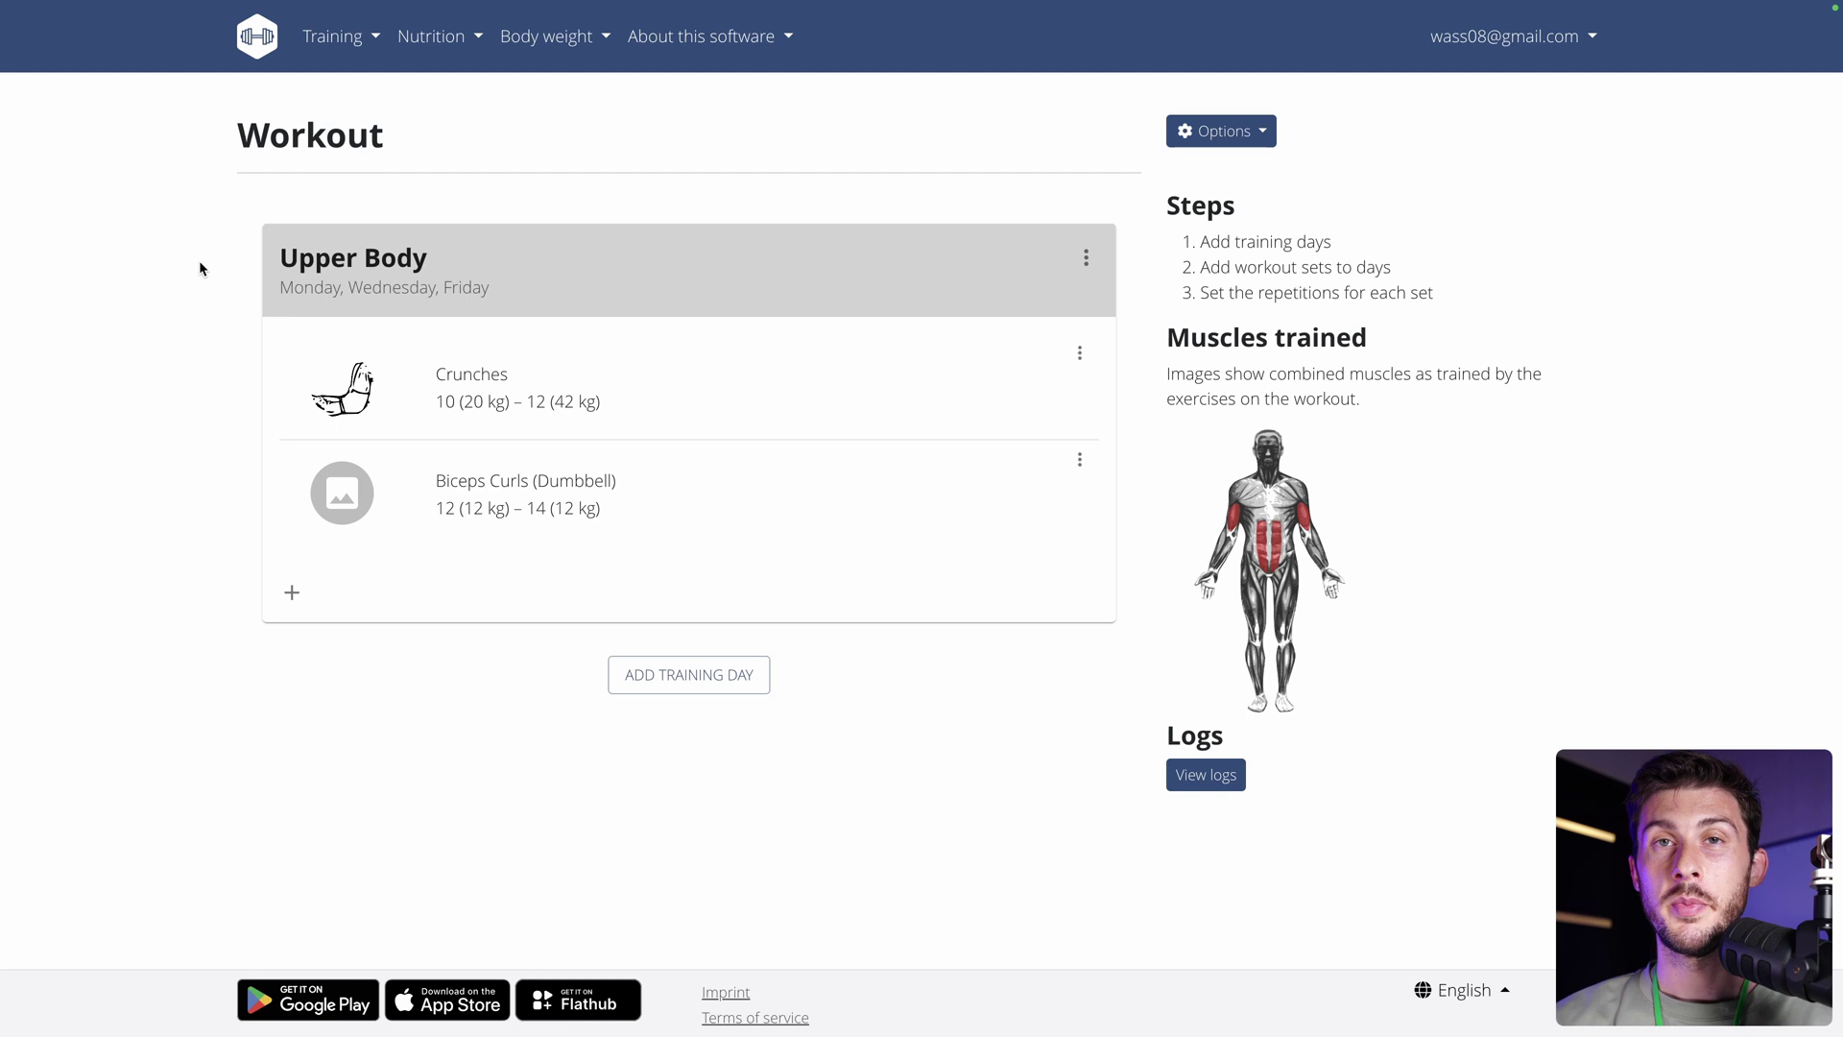
On the Workout schedules page, create and save an active schedule named 'Fitness Program'.
click(325, 42)
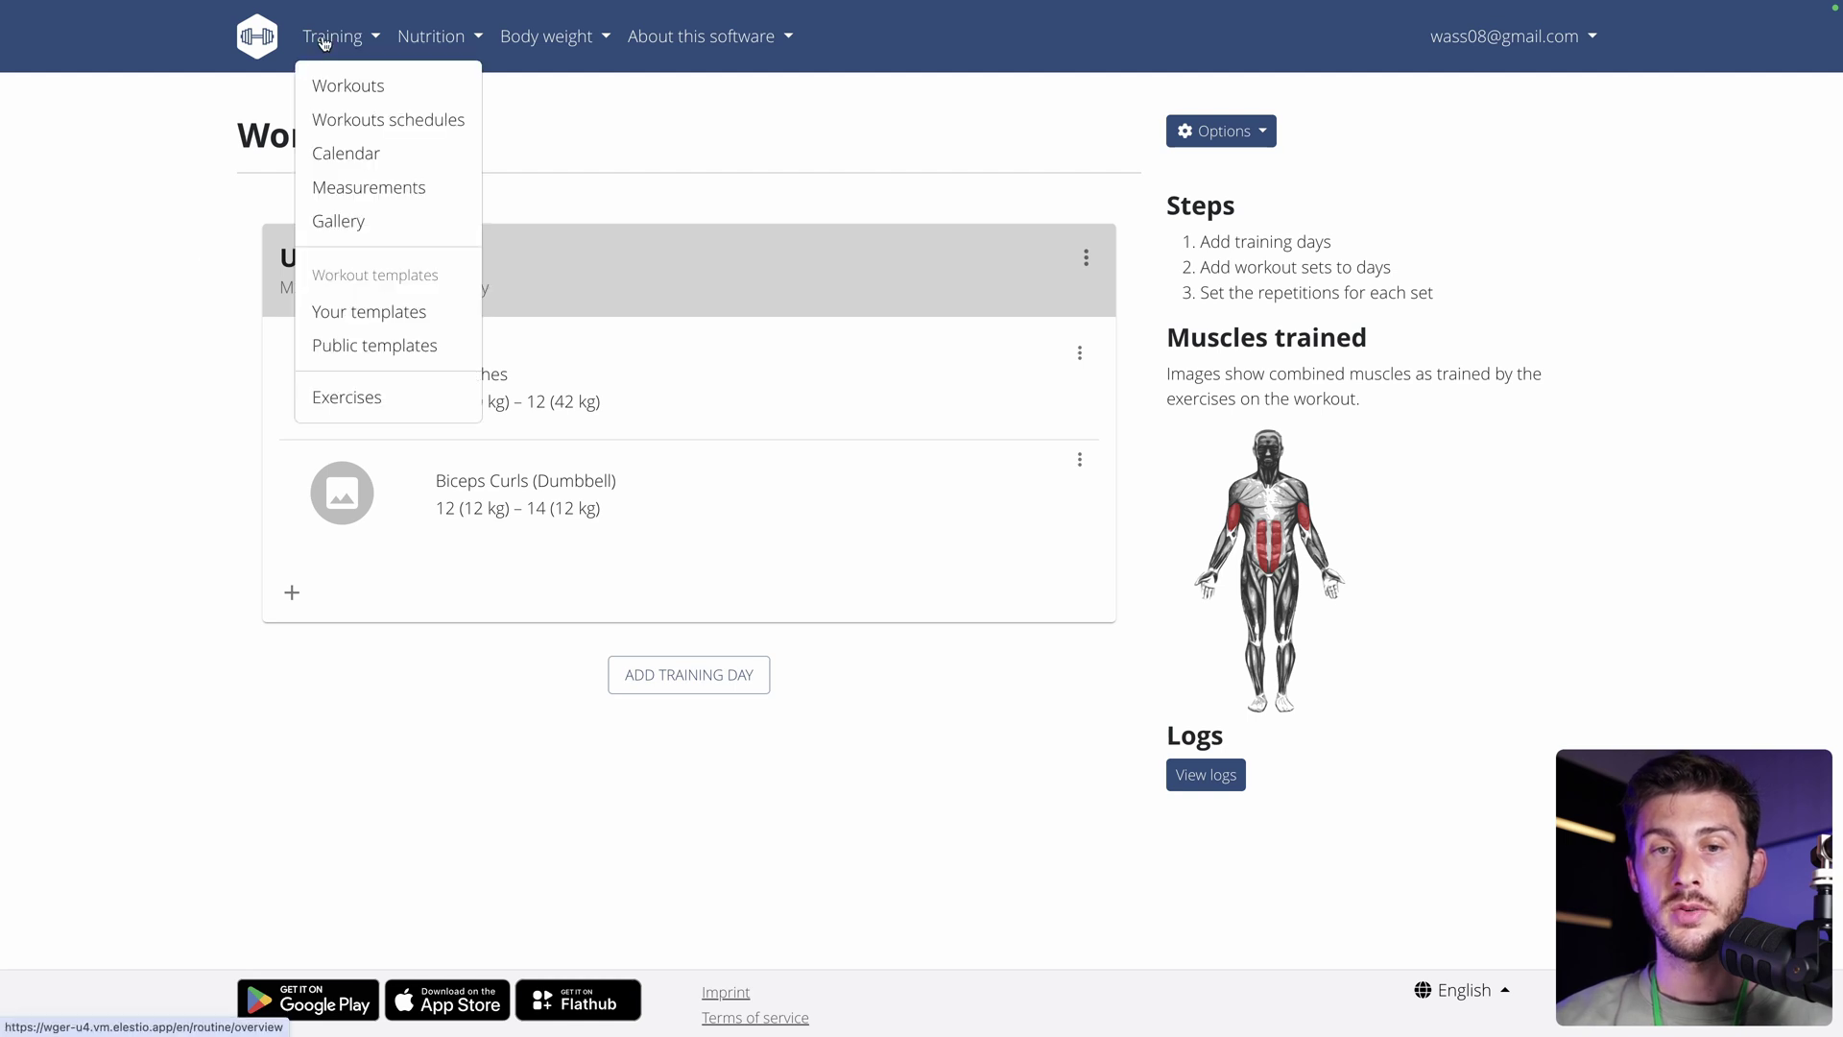
click(376, 118)
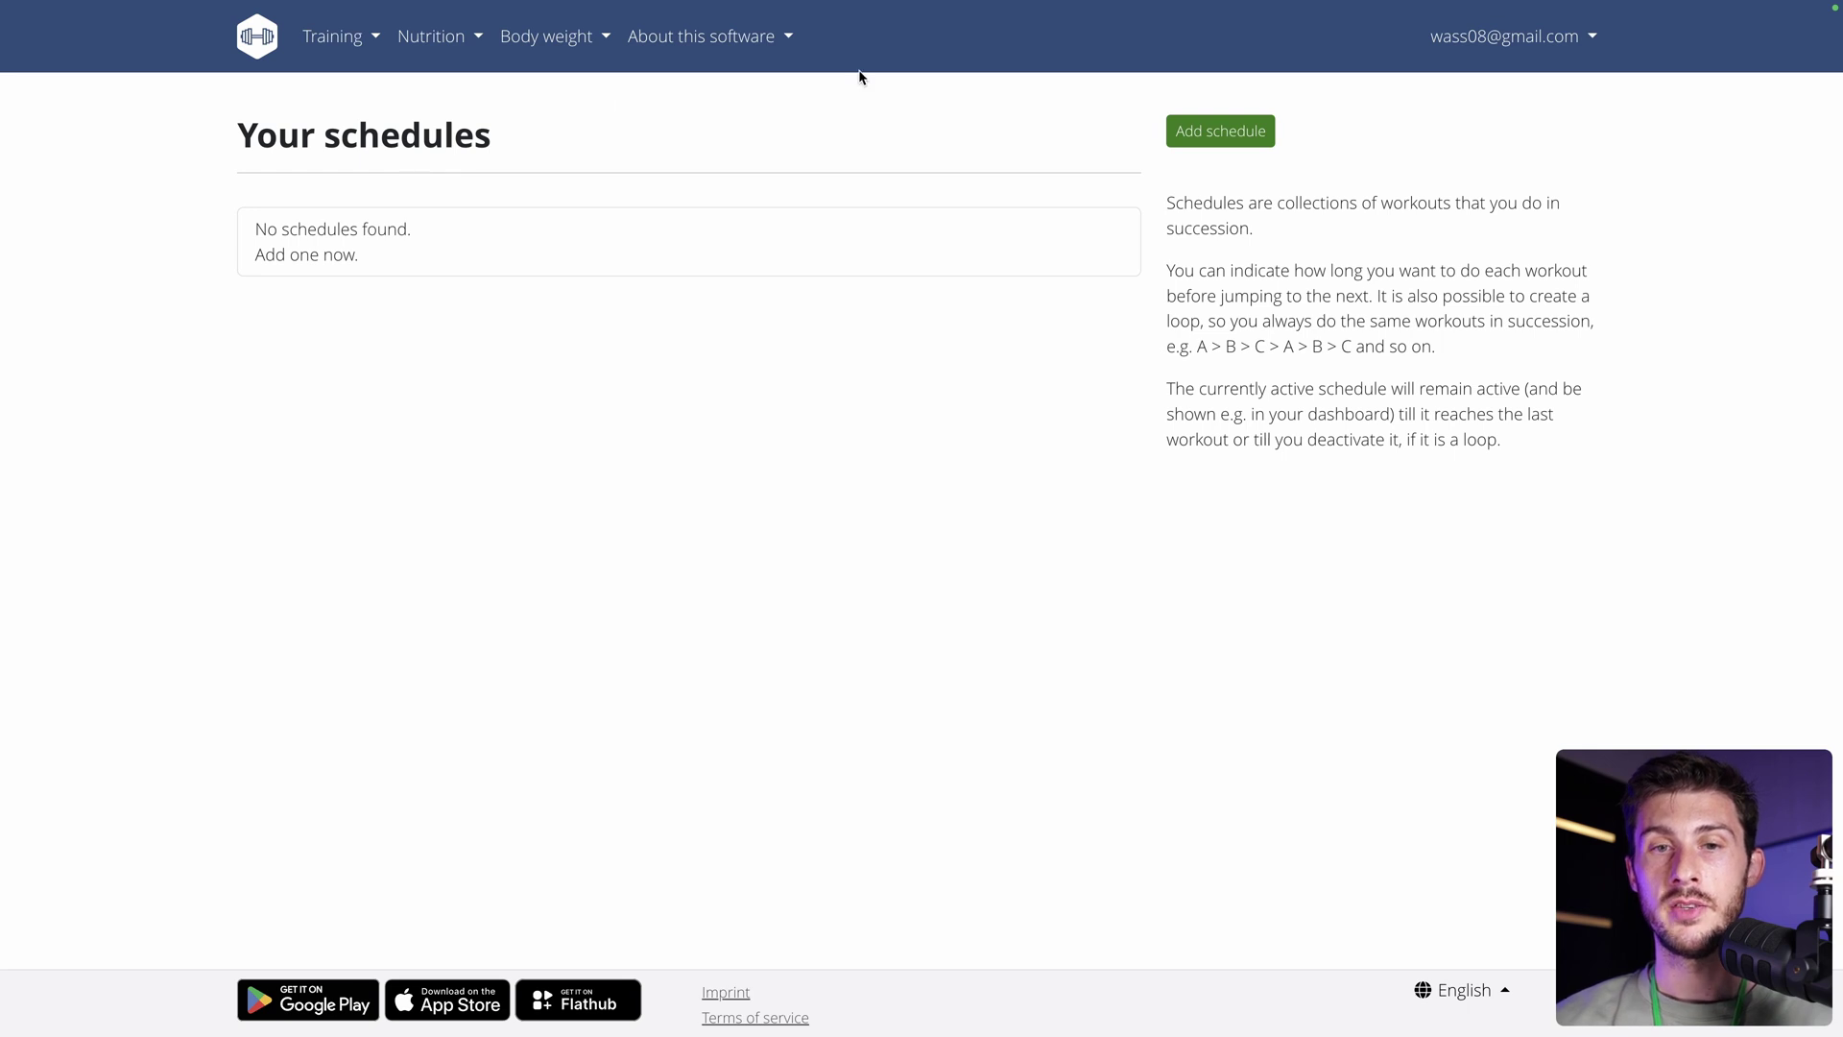
click(1197, 136)
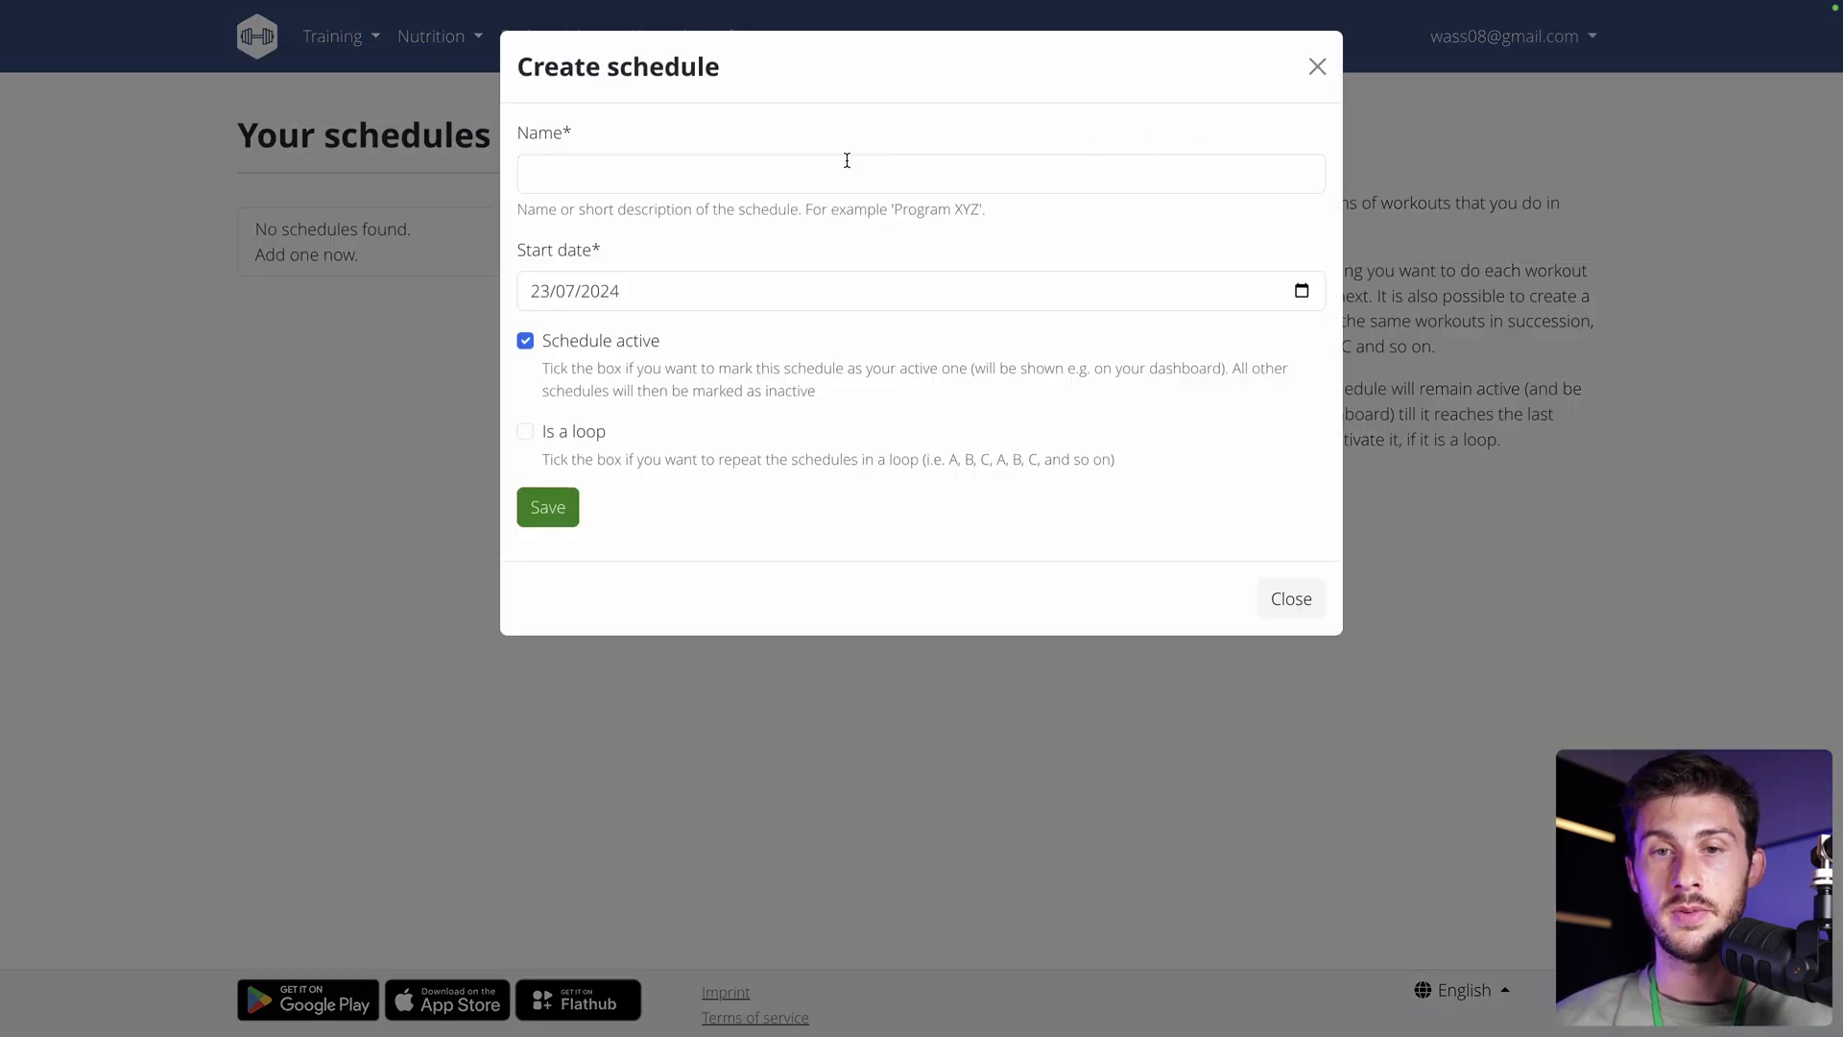
click(847, 161)
text(Fitnes)
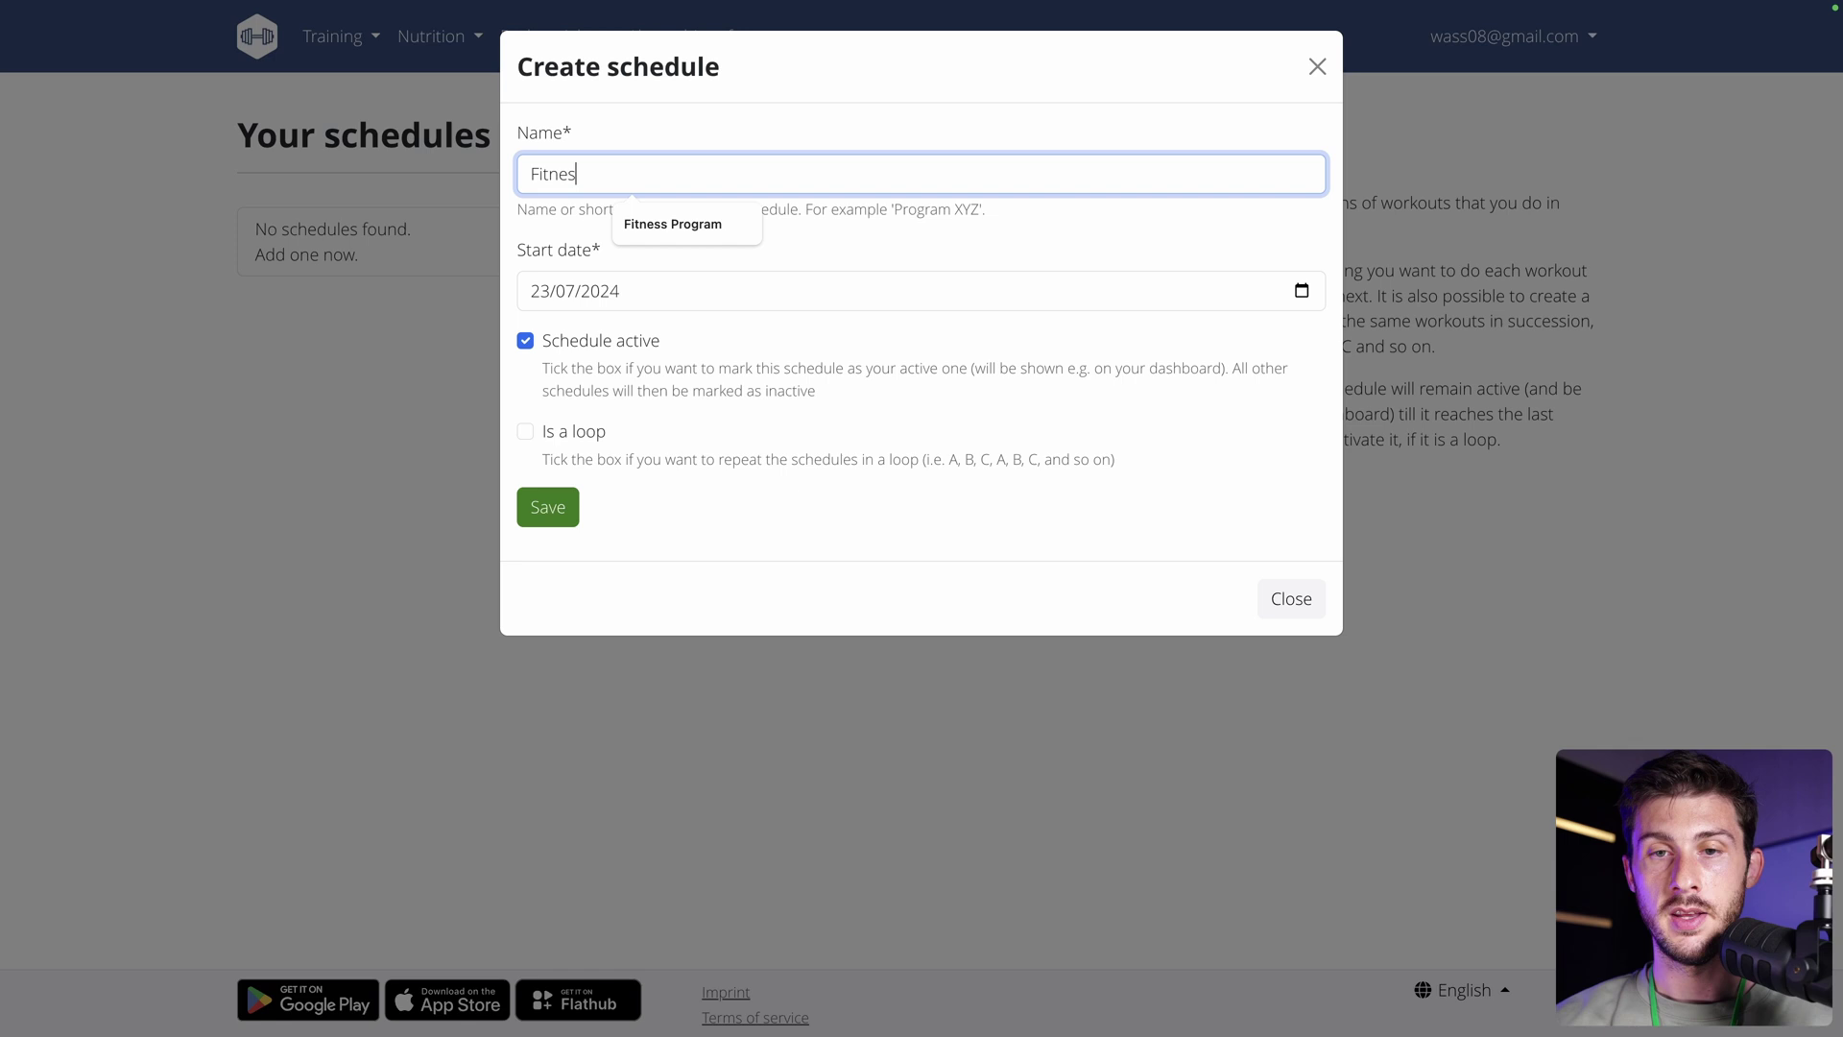
text(s Program)
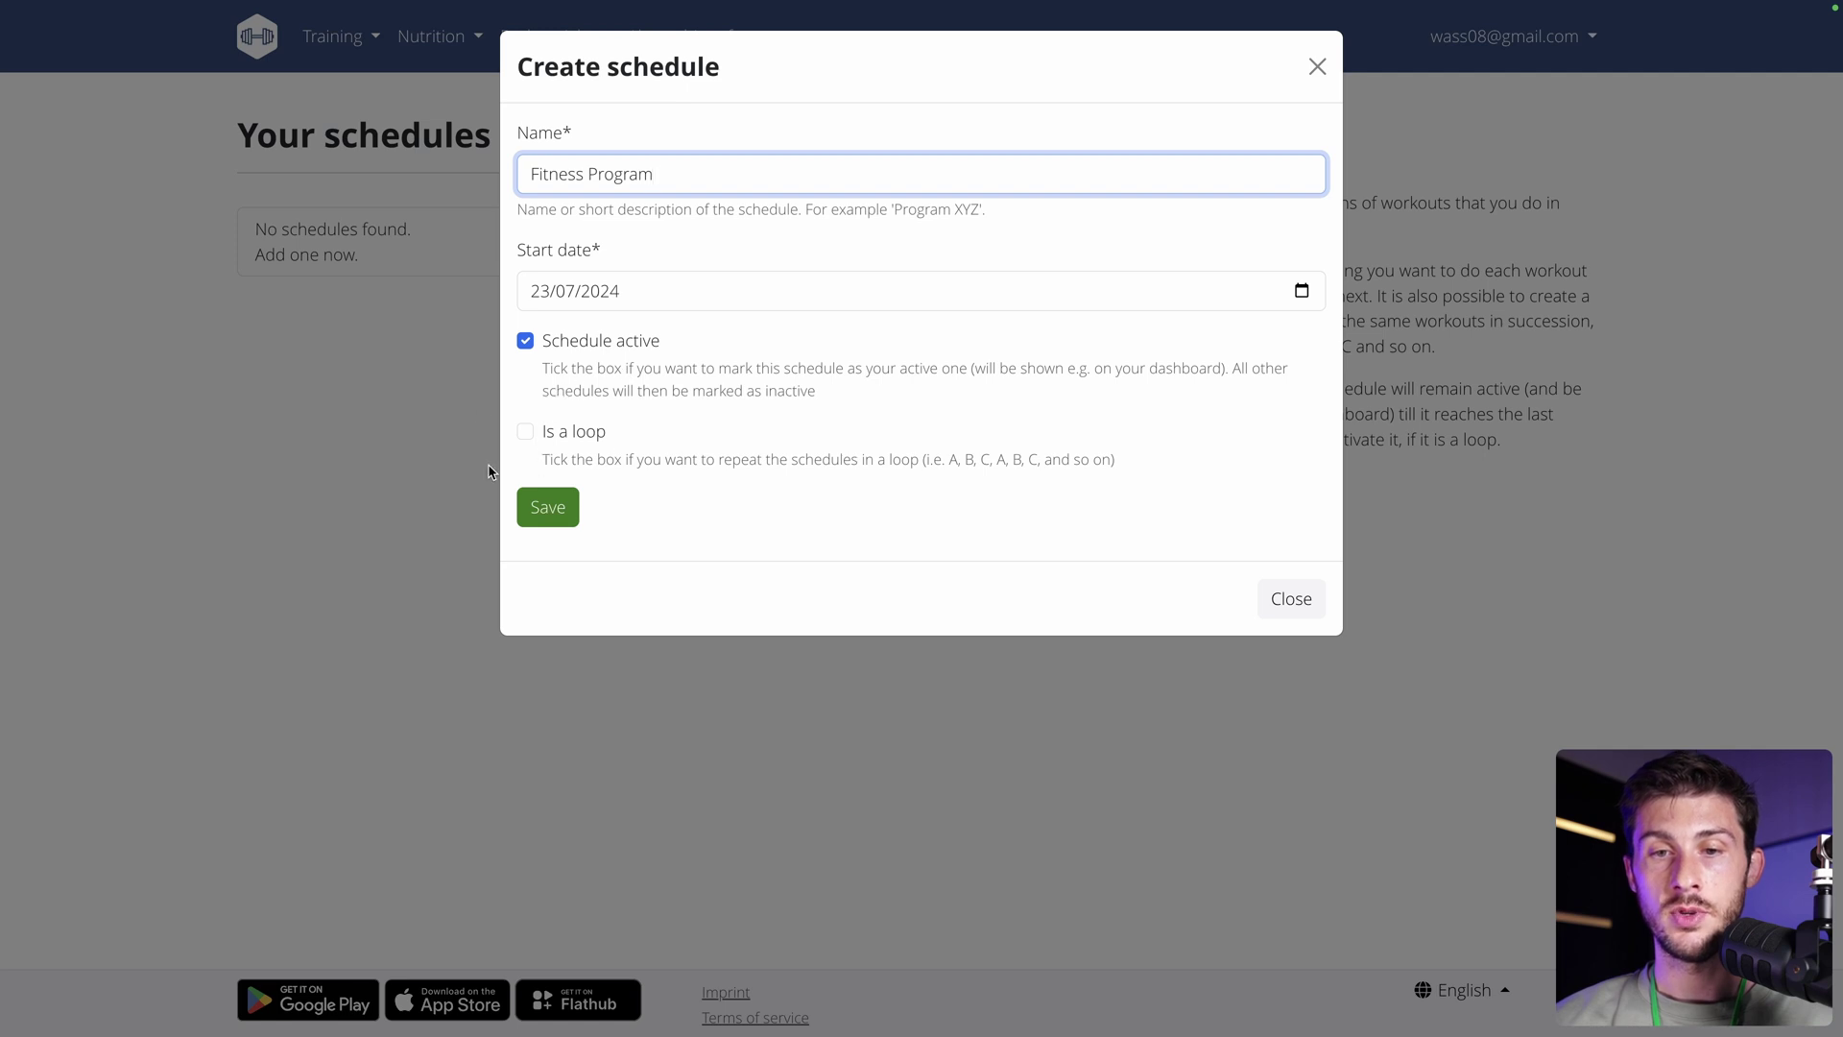
click(556, 523)
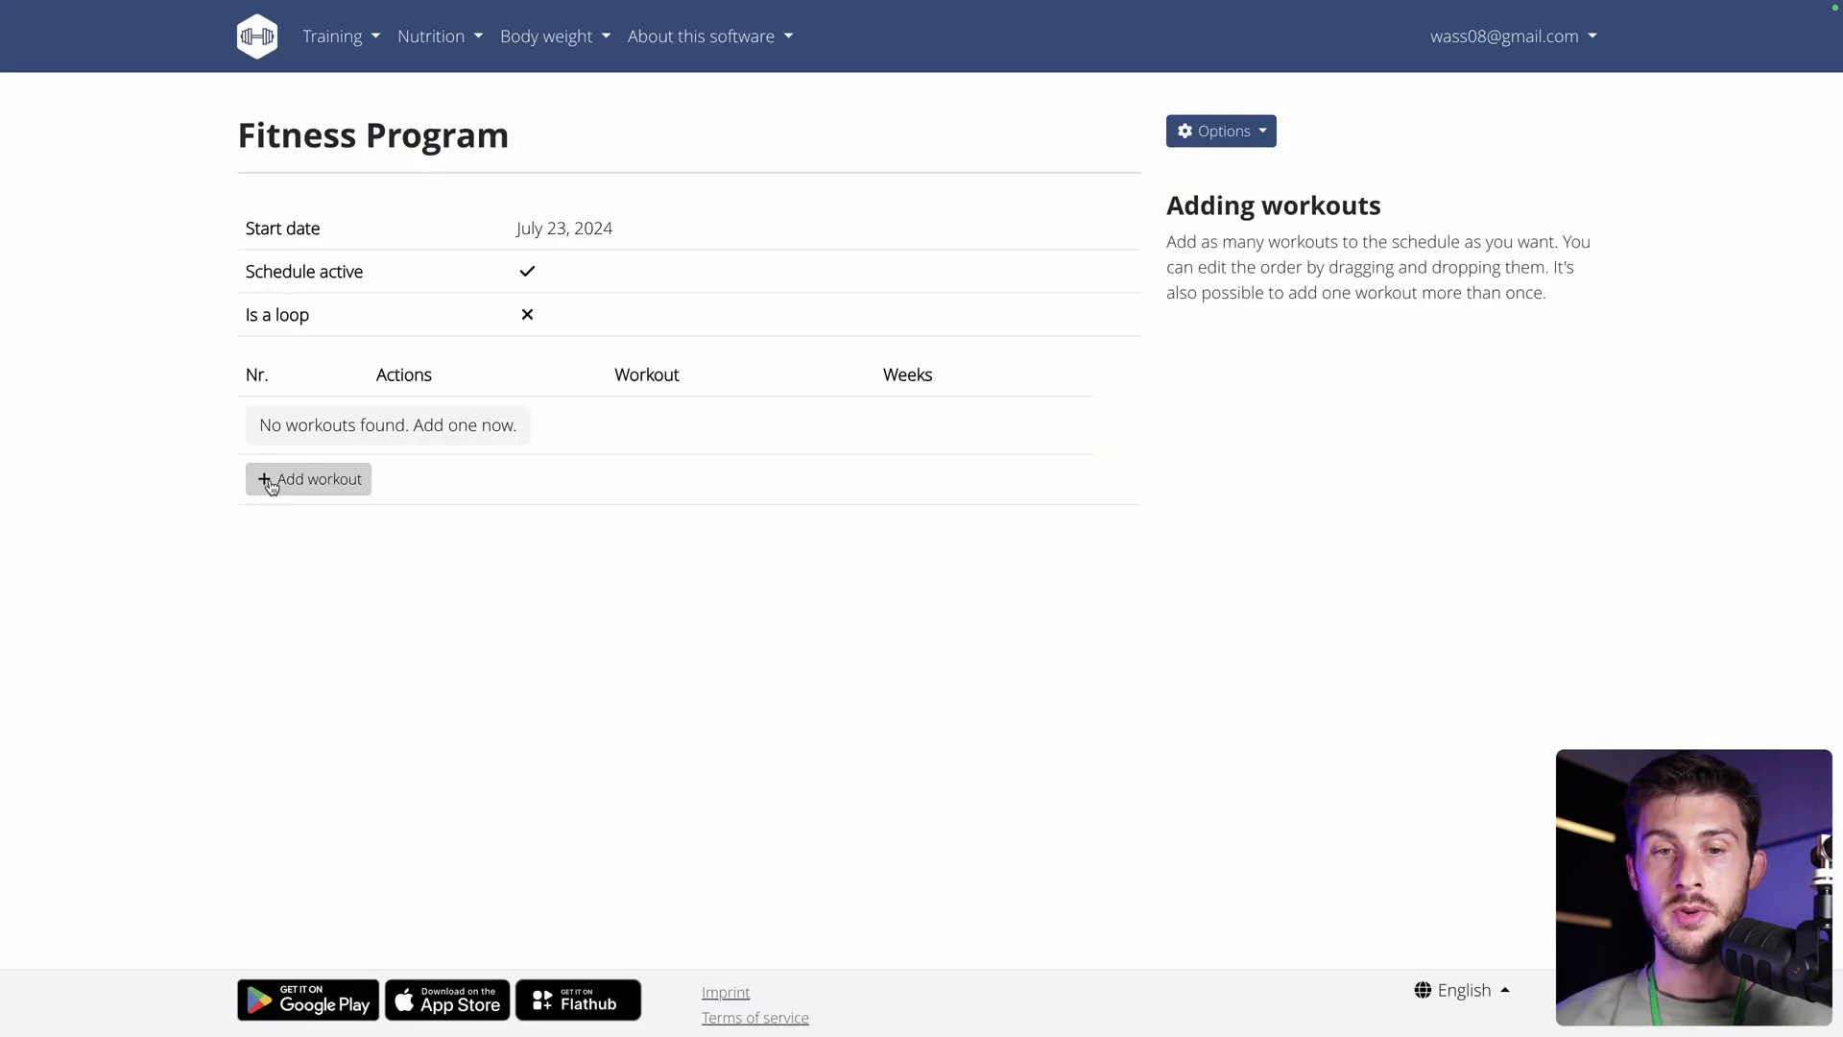
Add Workout (2024-07-23) to the schedule as a 4-week block.
click(269, 478)
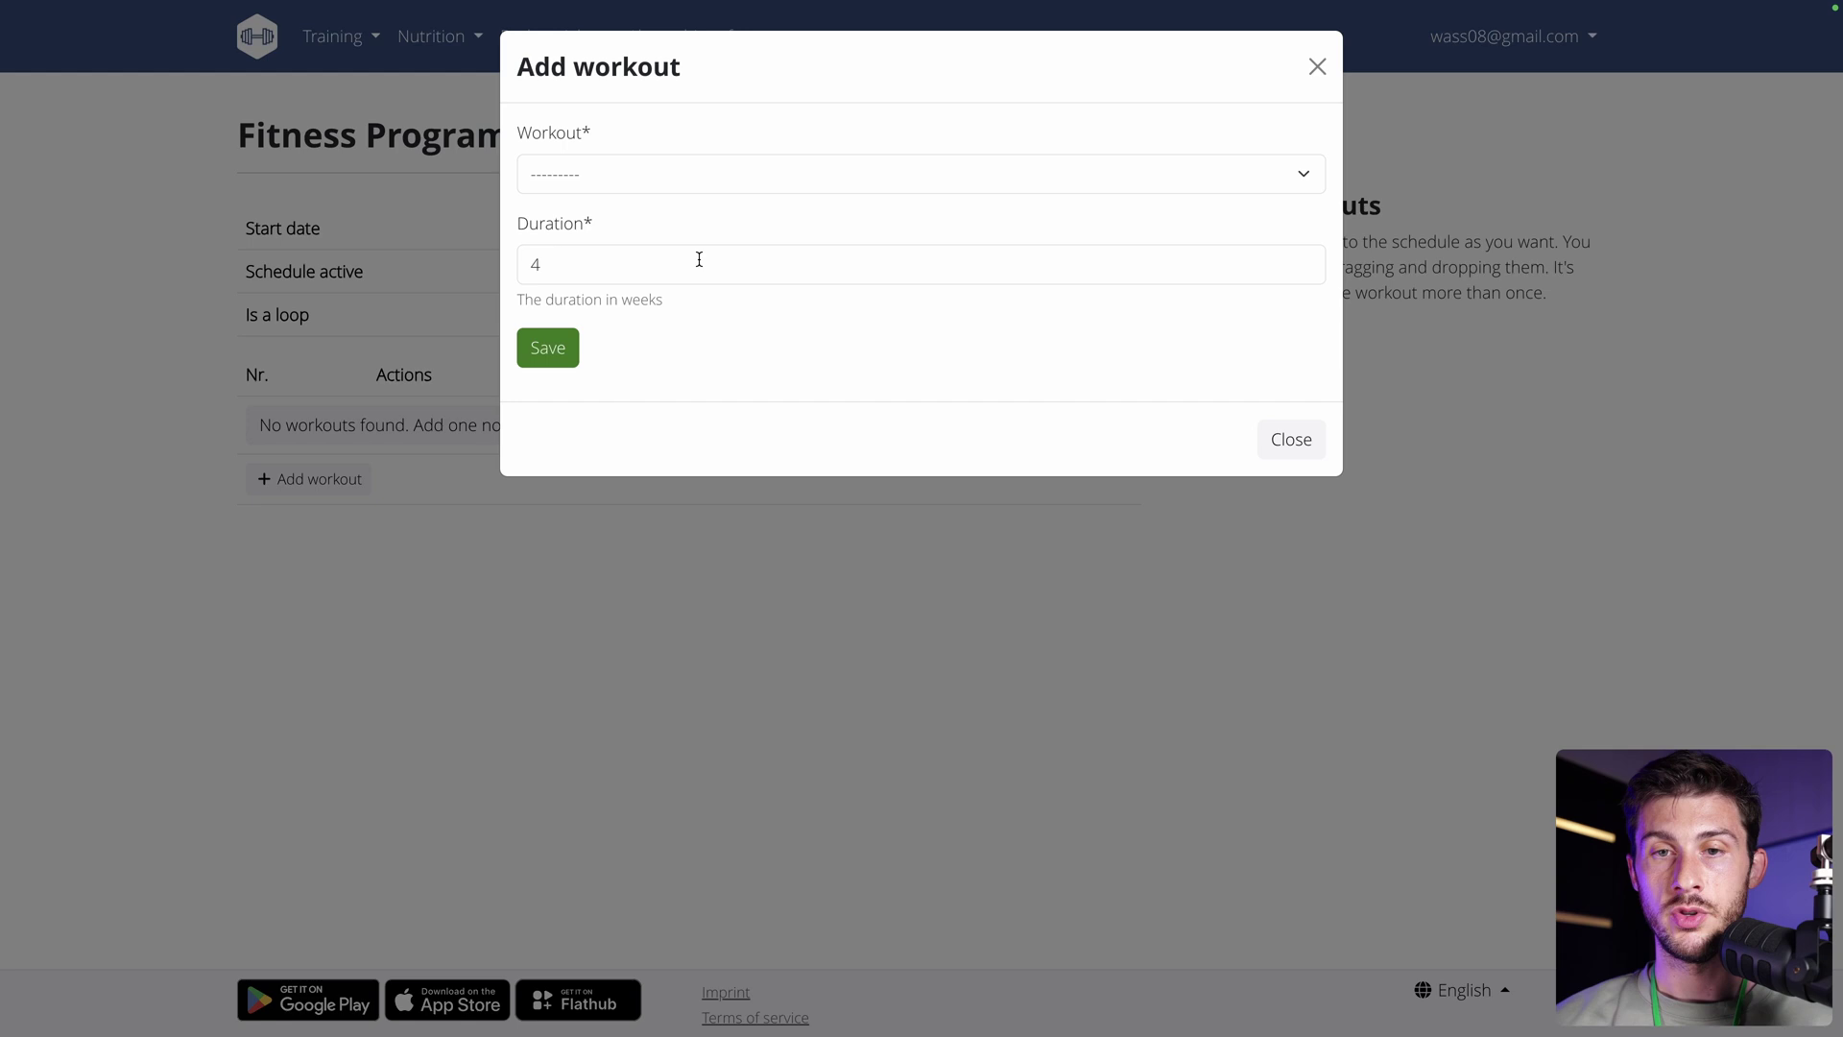
click(778, 182)
click(637, 195)
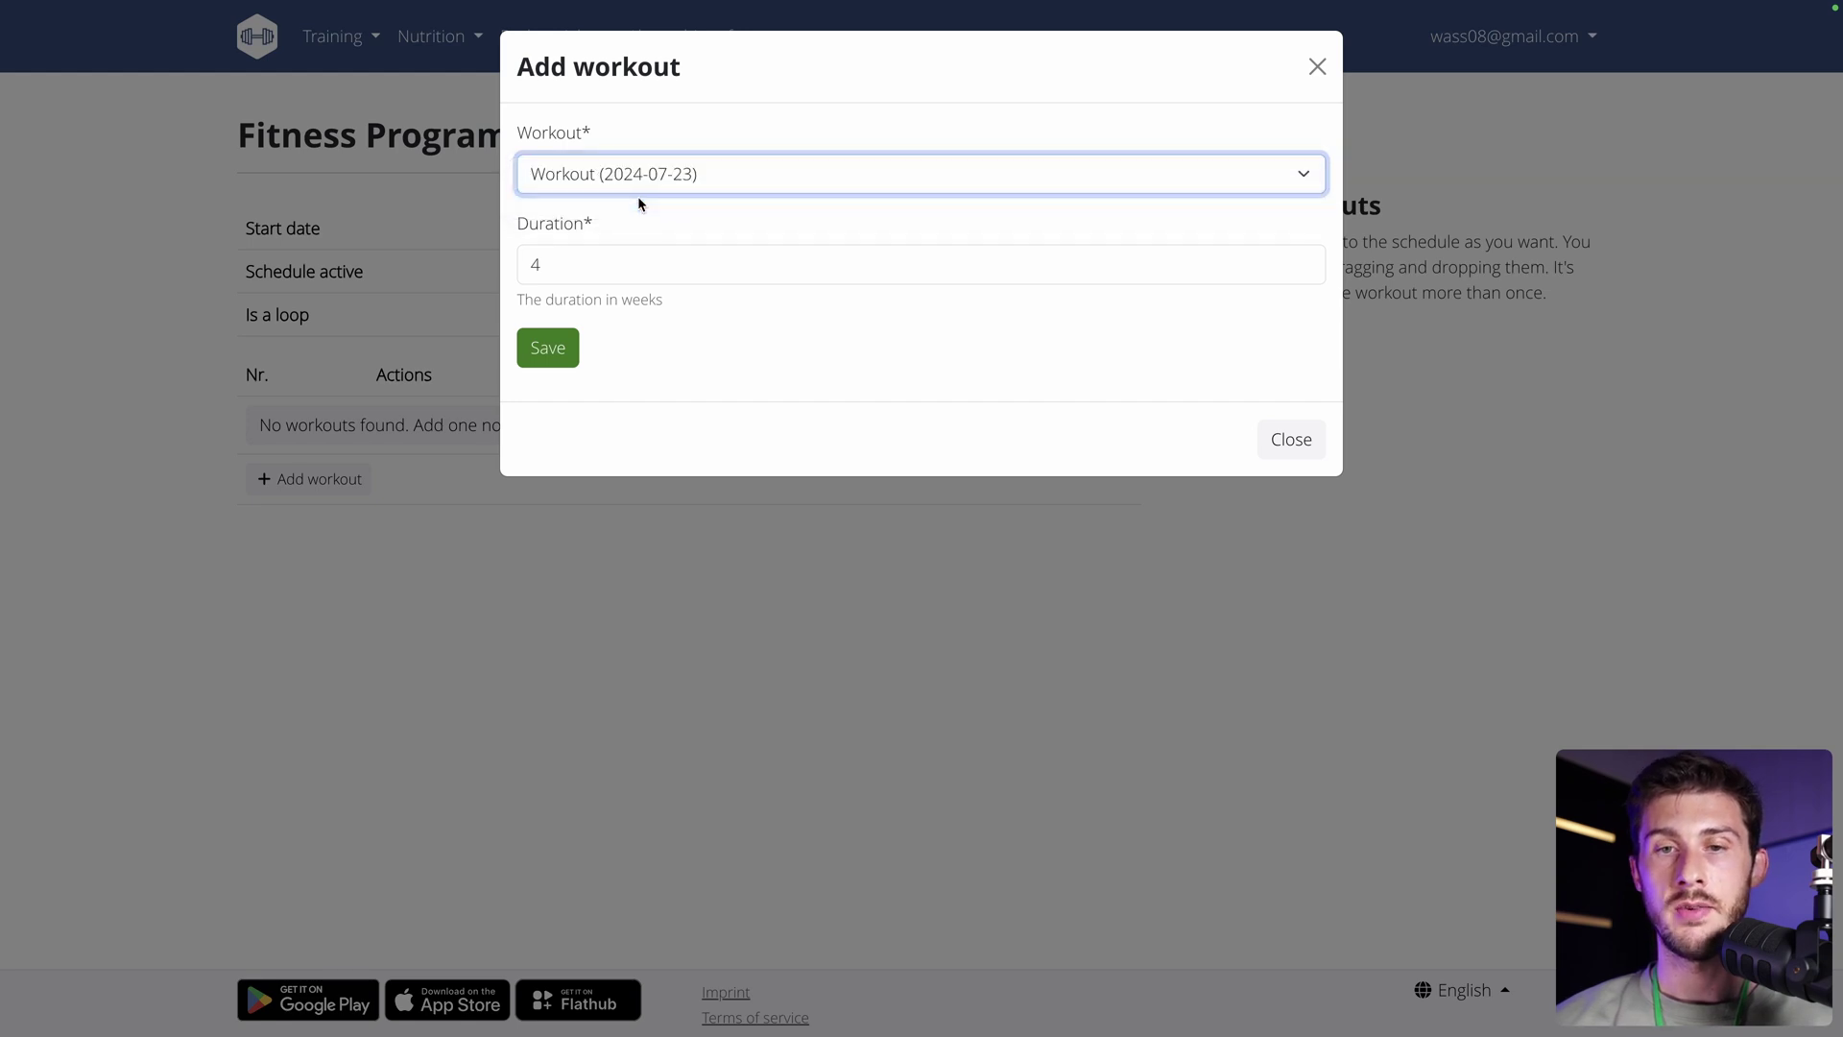
click(559, 346)
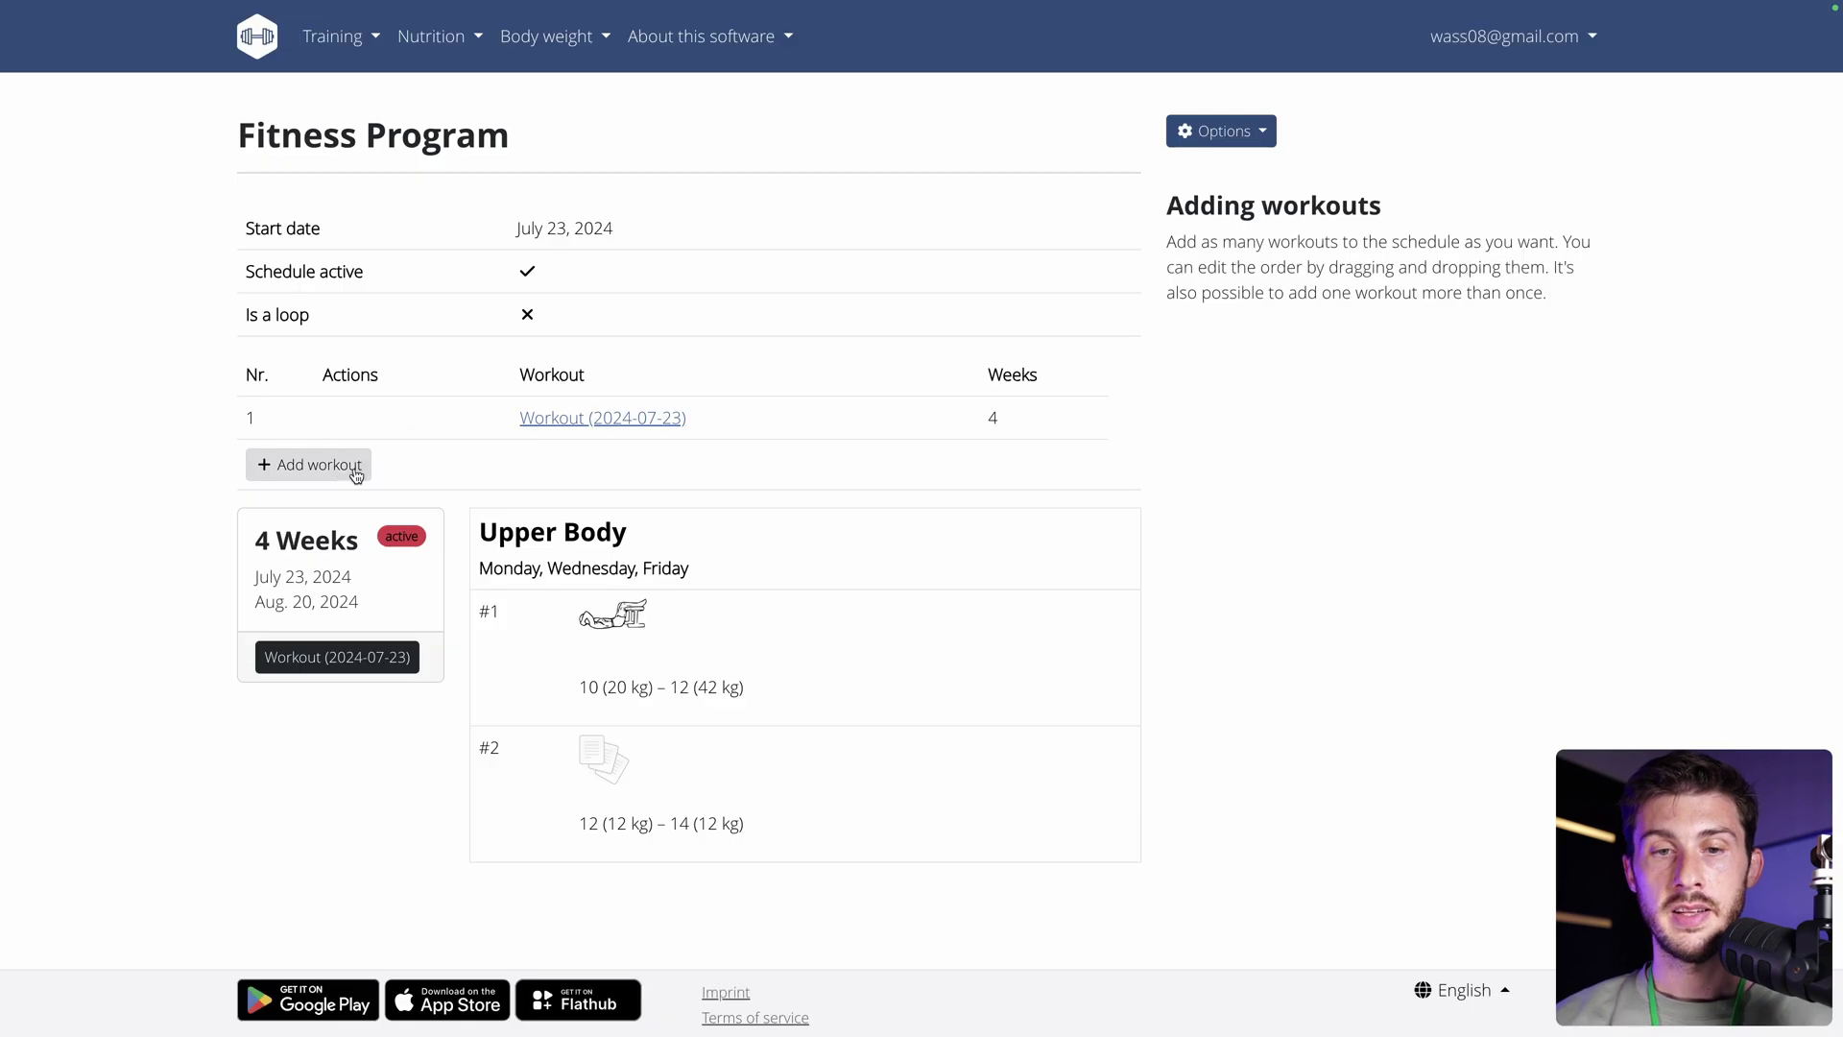
Add Workout (2024-07-23) again with a 2-week duration, ending Sept. 3, 2024.
click(334, 464)
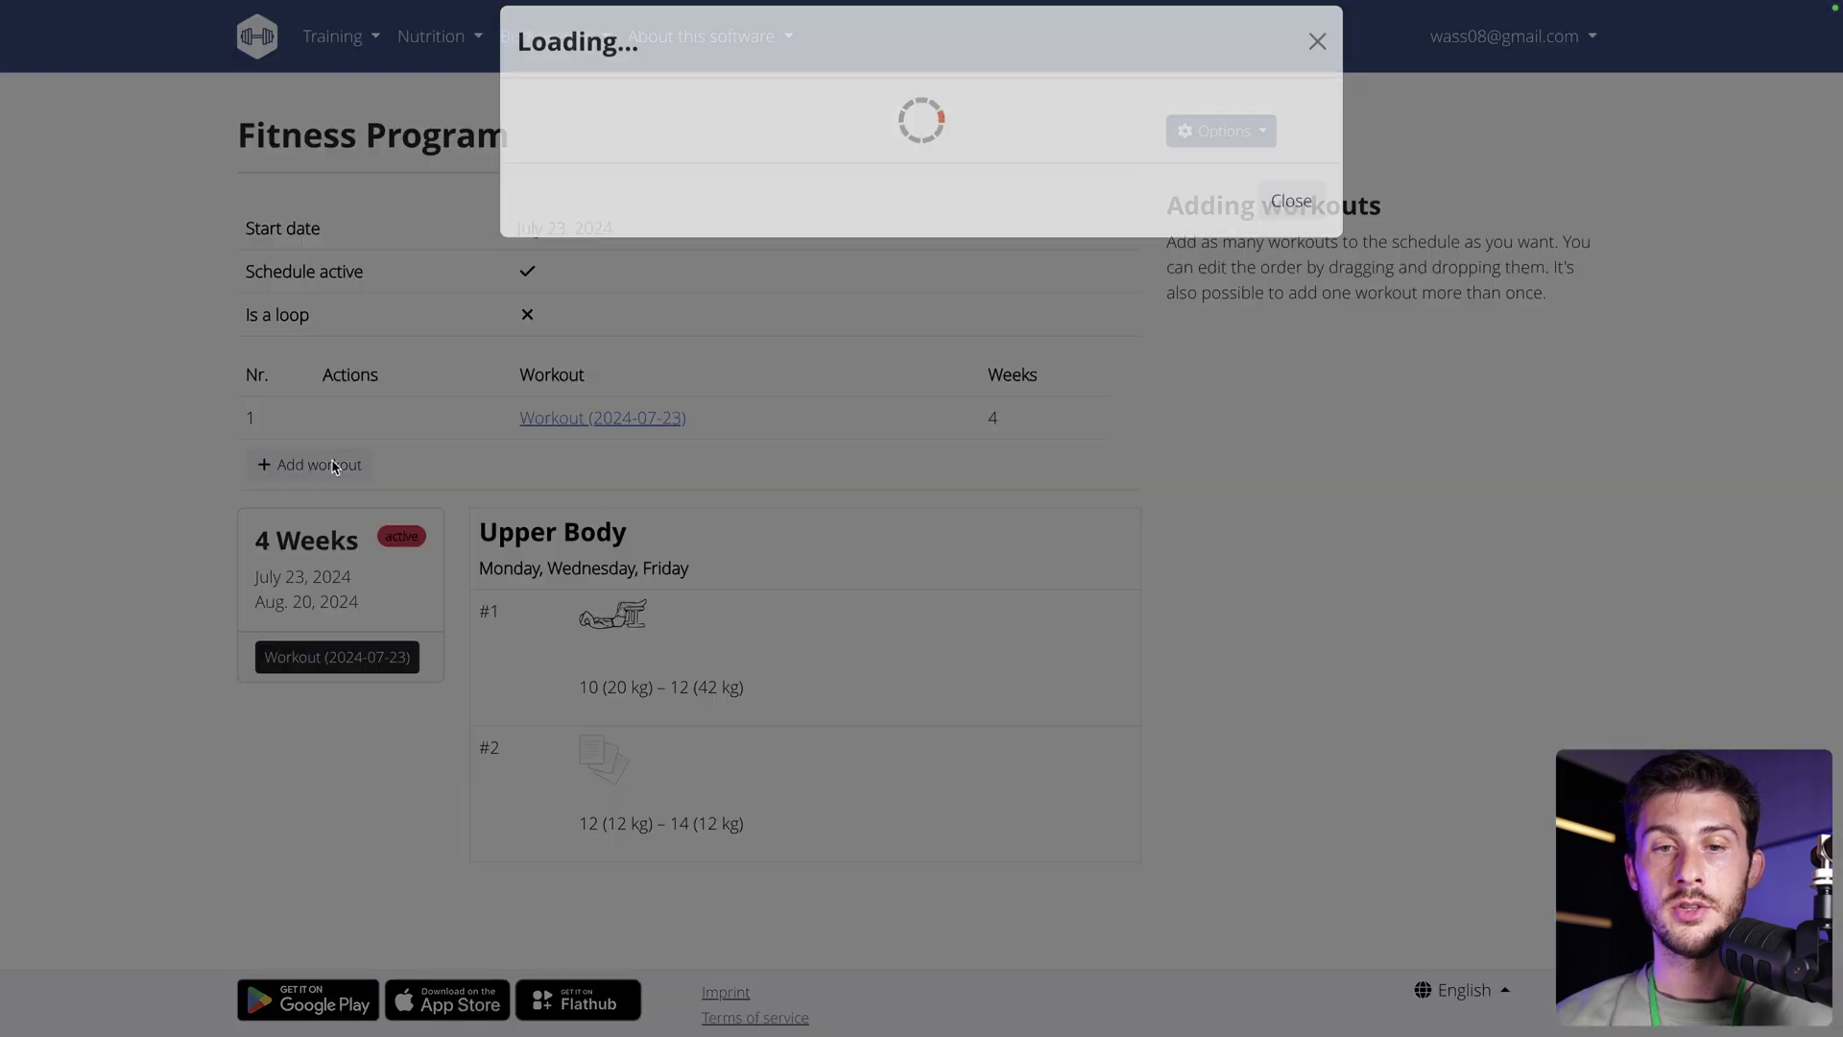
click(745, 181)
click(711, 202)
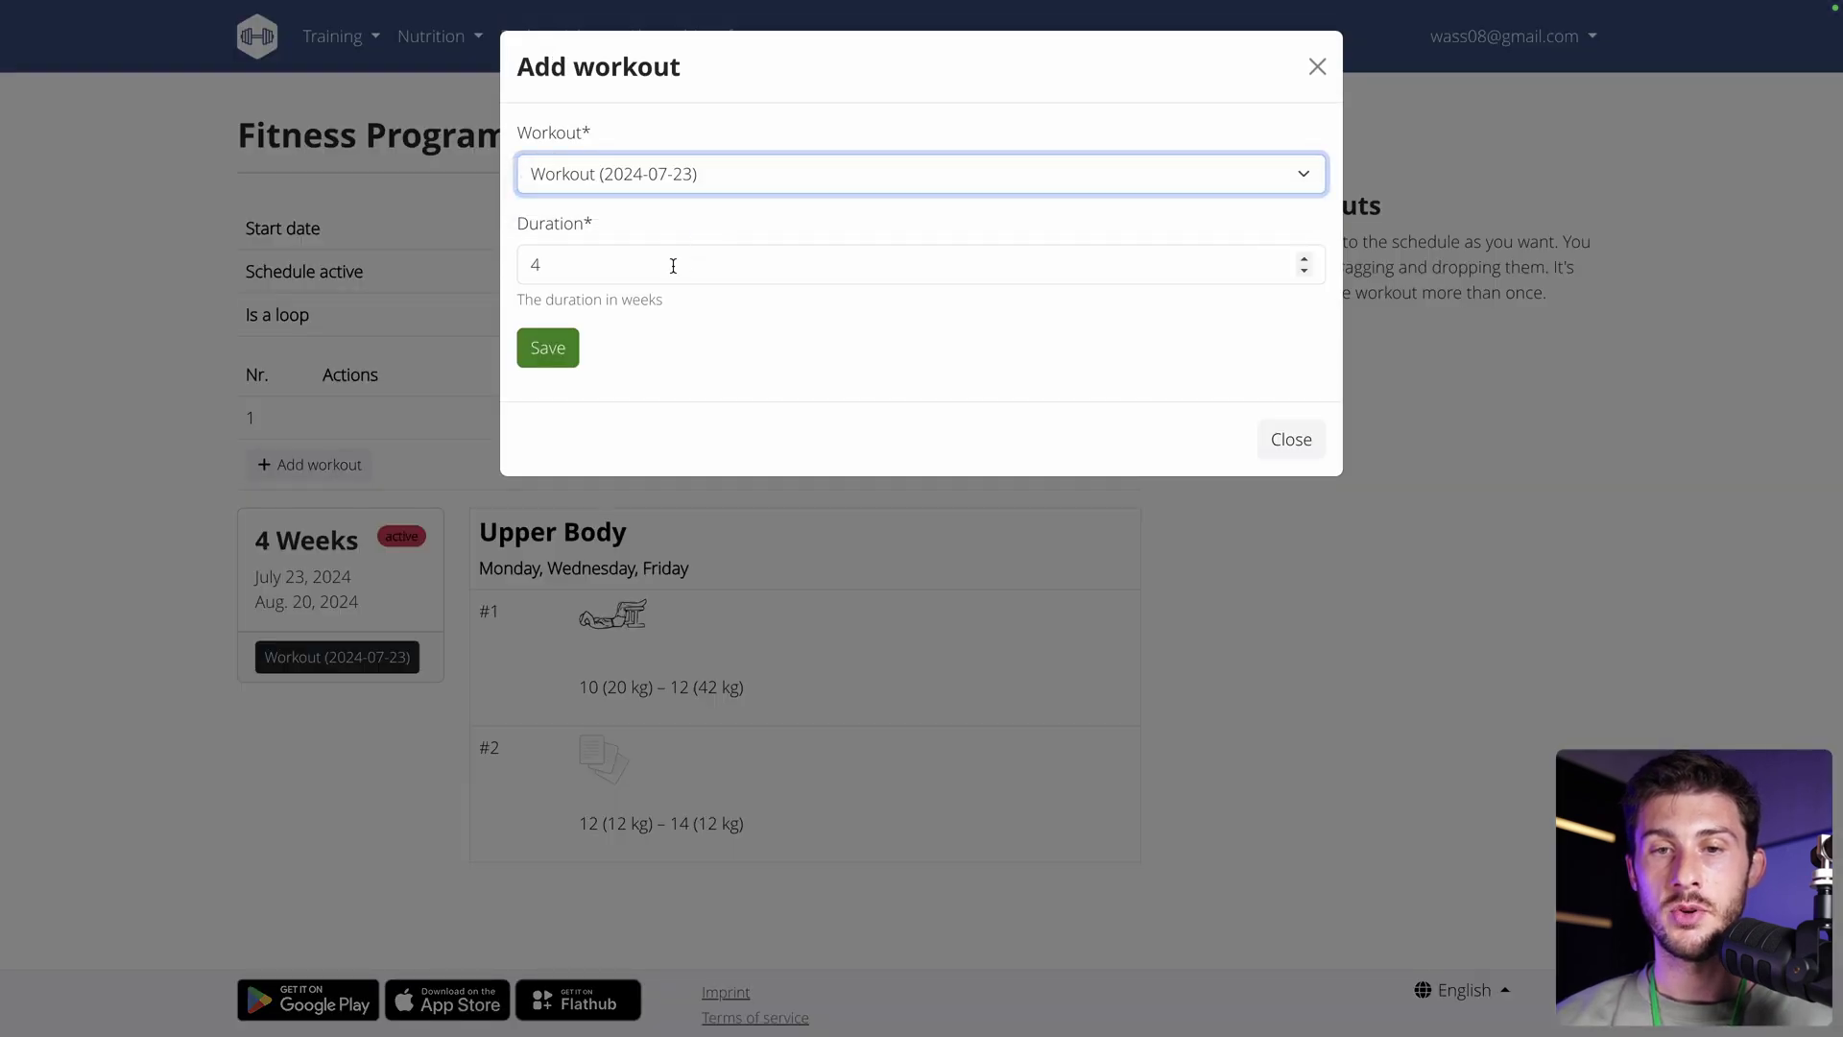
click(673, 266)
key(BackSpace)
text(2)
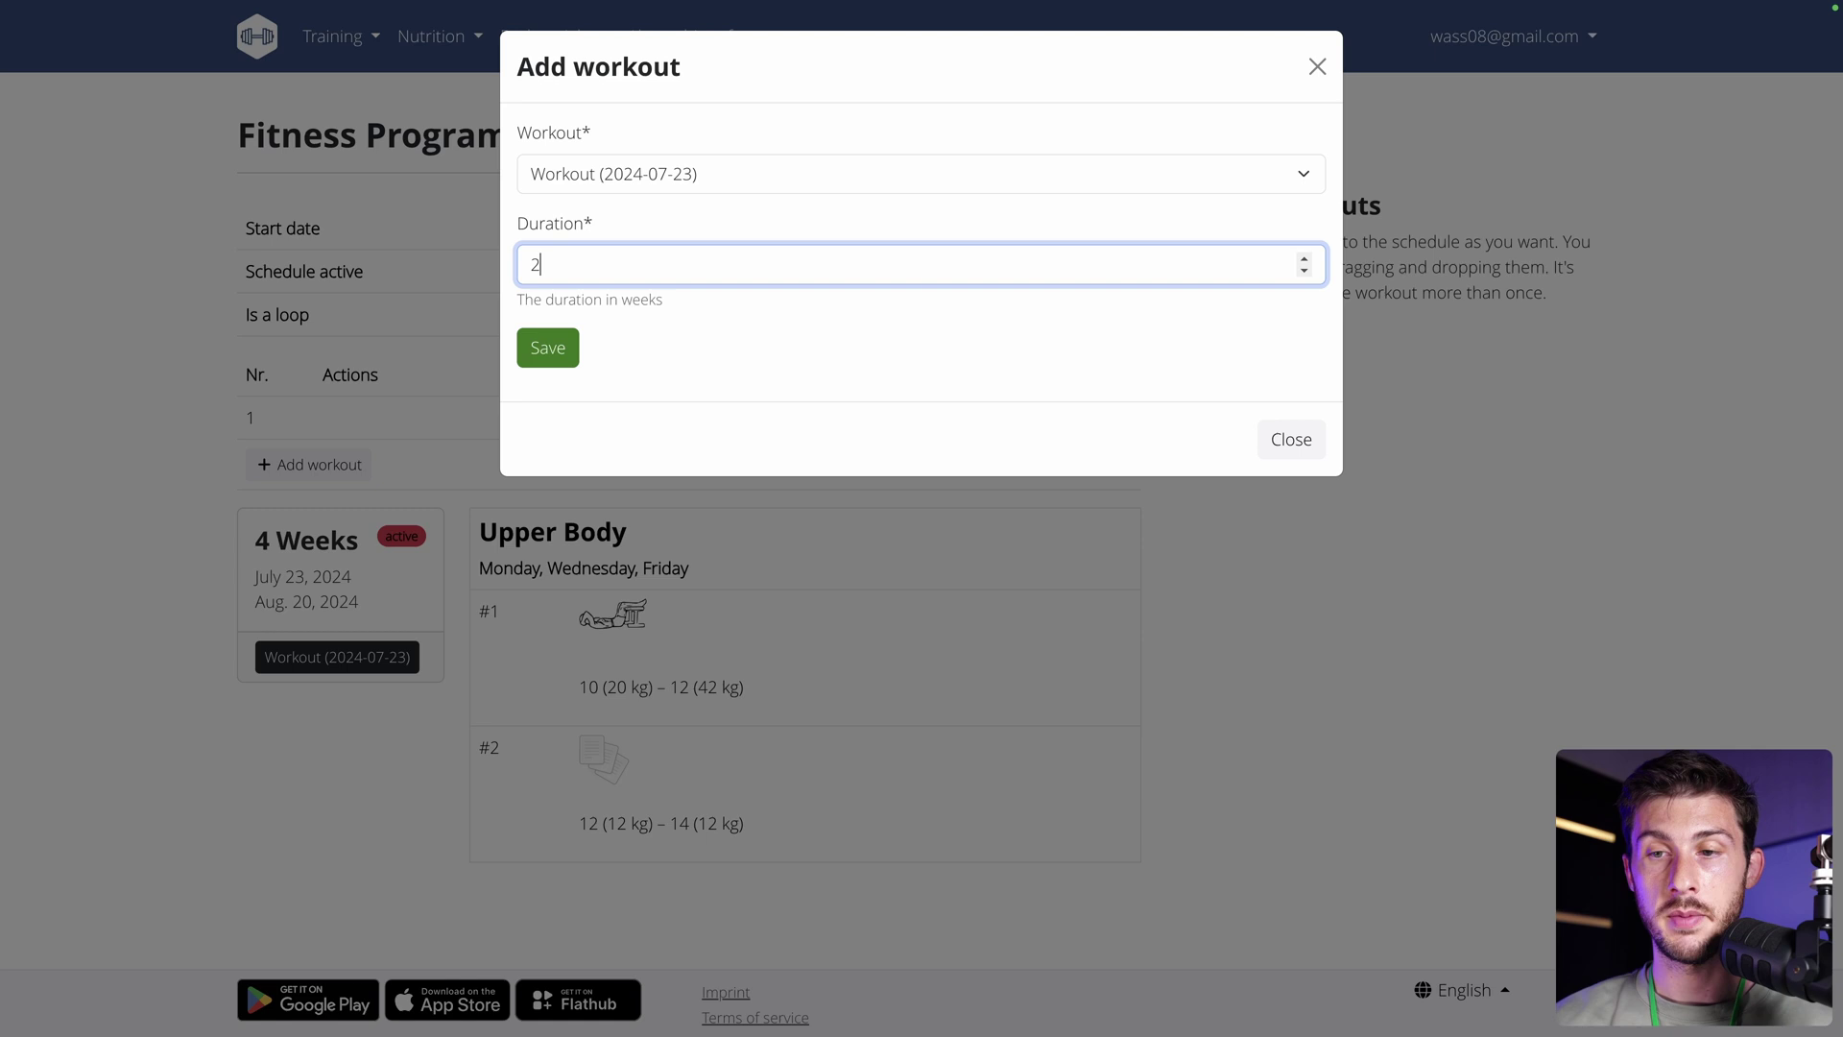
click(552, 349)
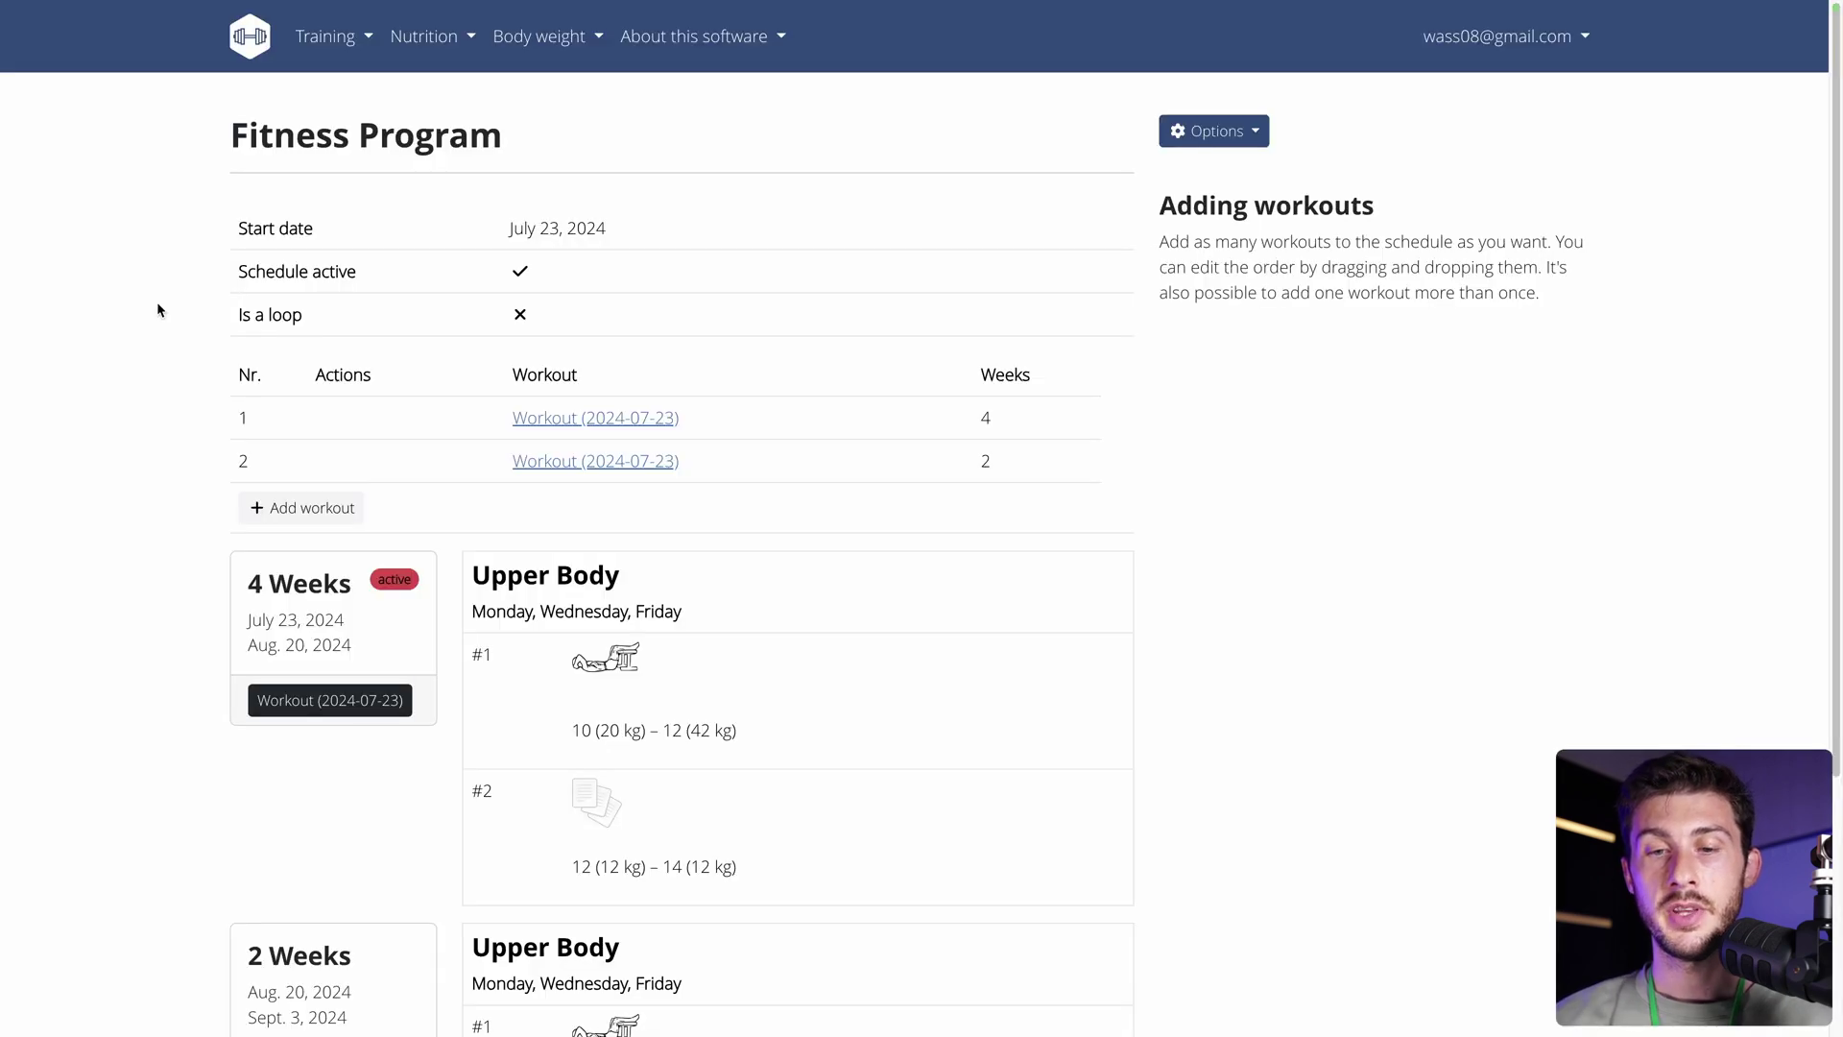
scroll(158, 302, down, 3)
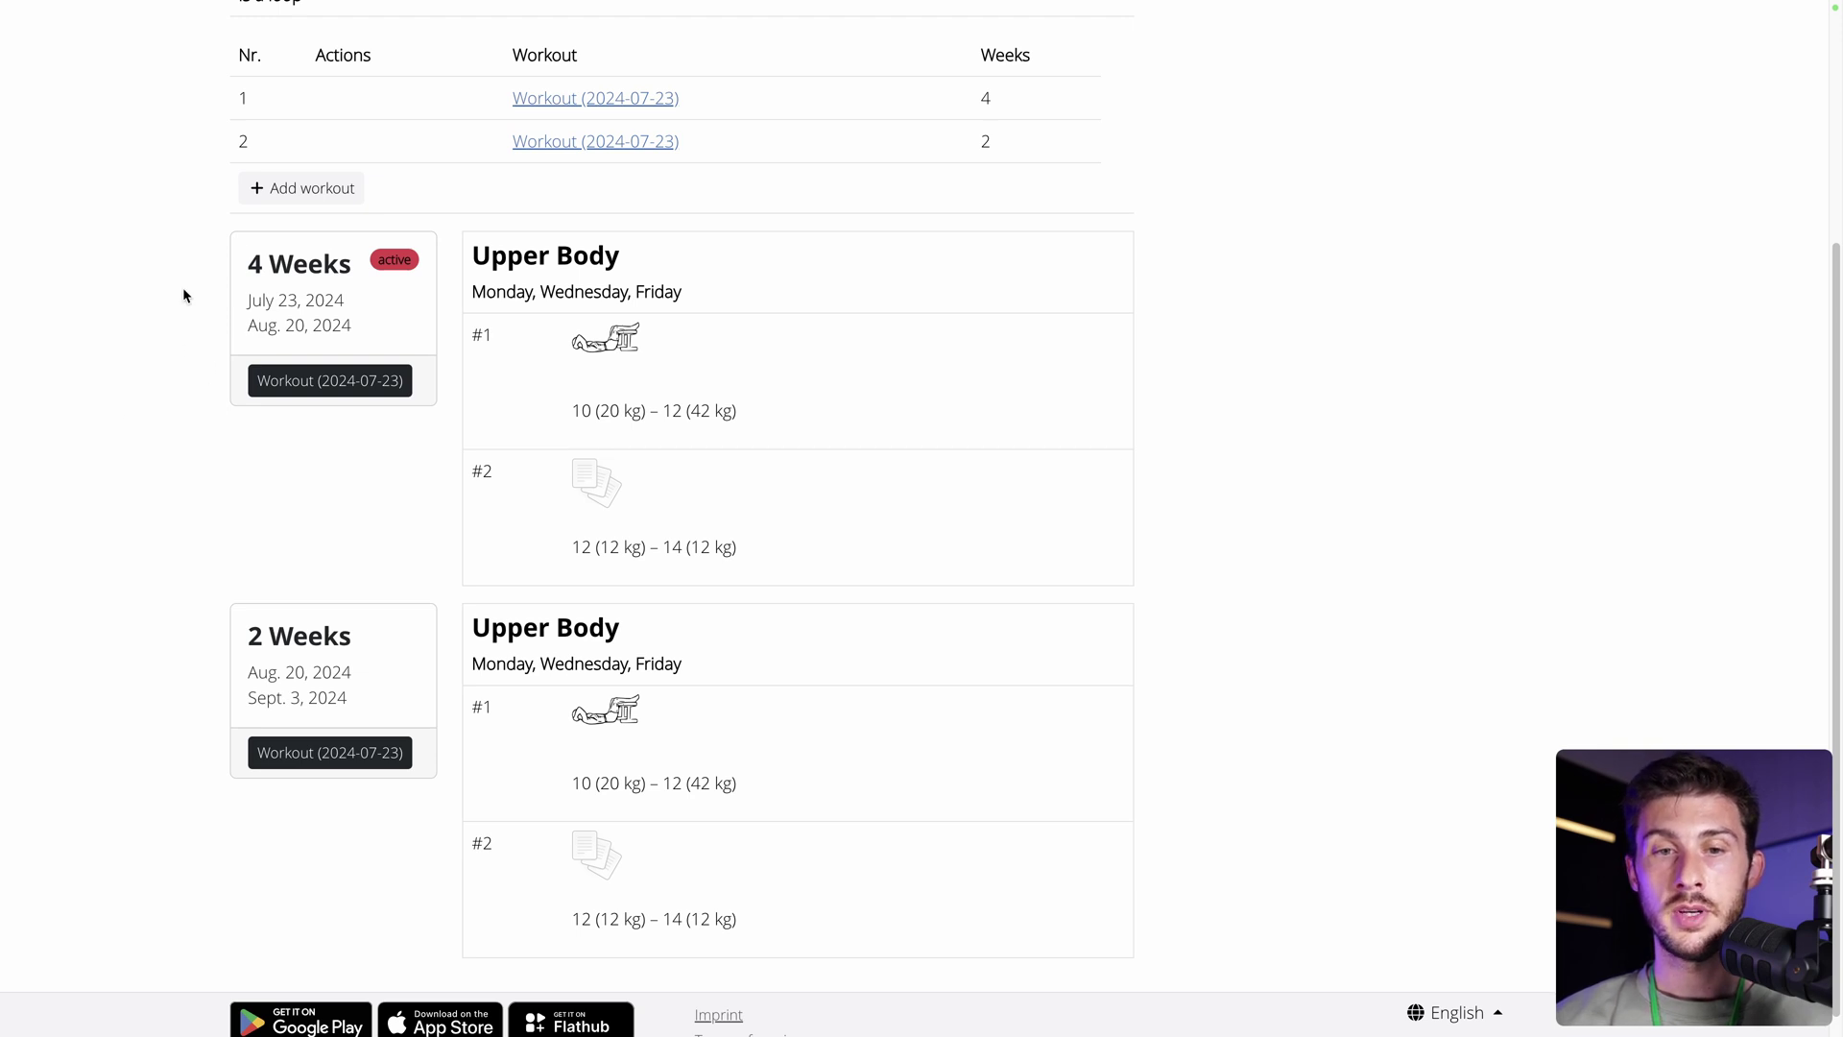
scroll(400, 509, down, 1)
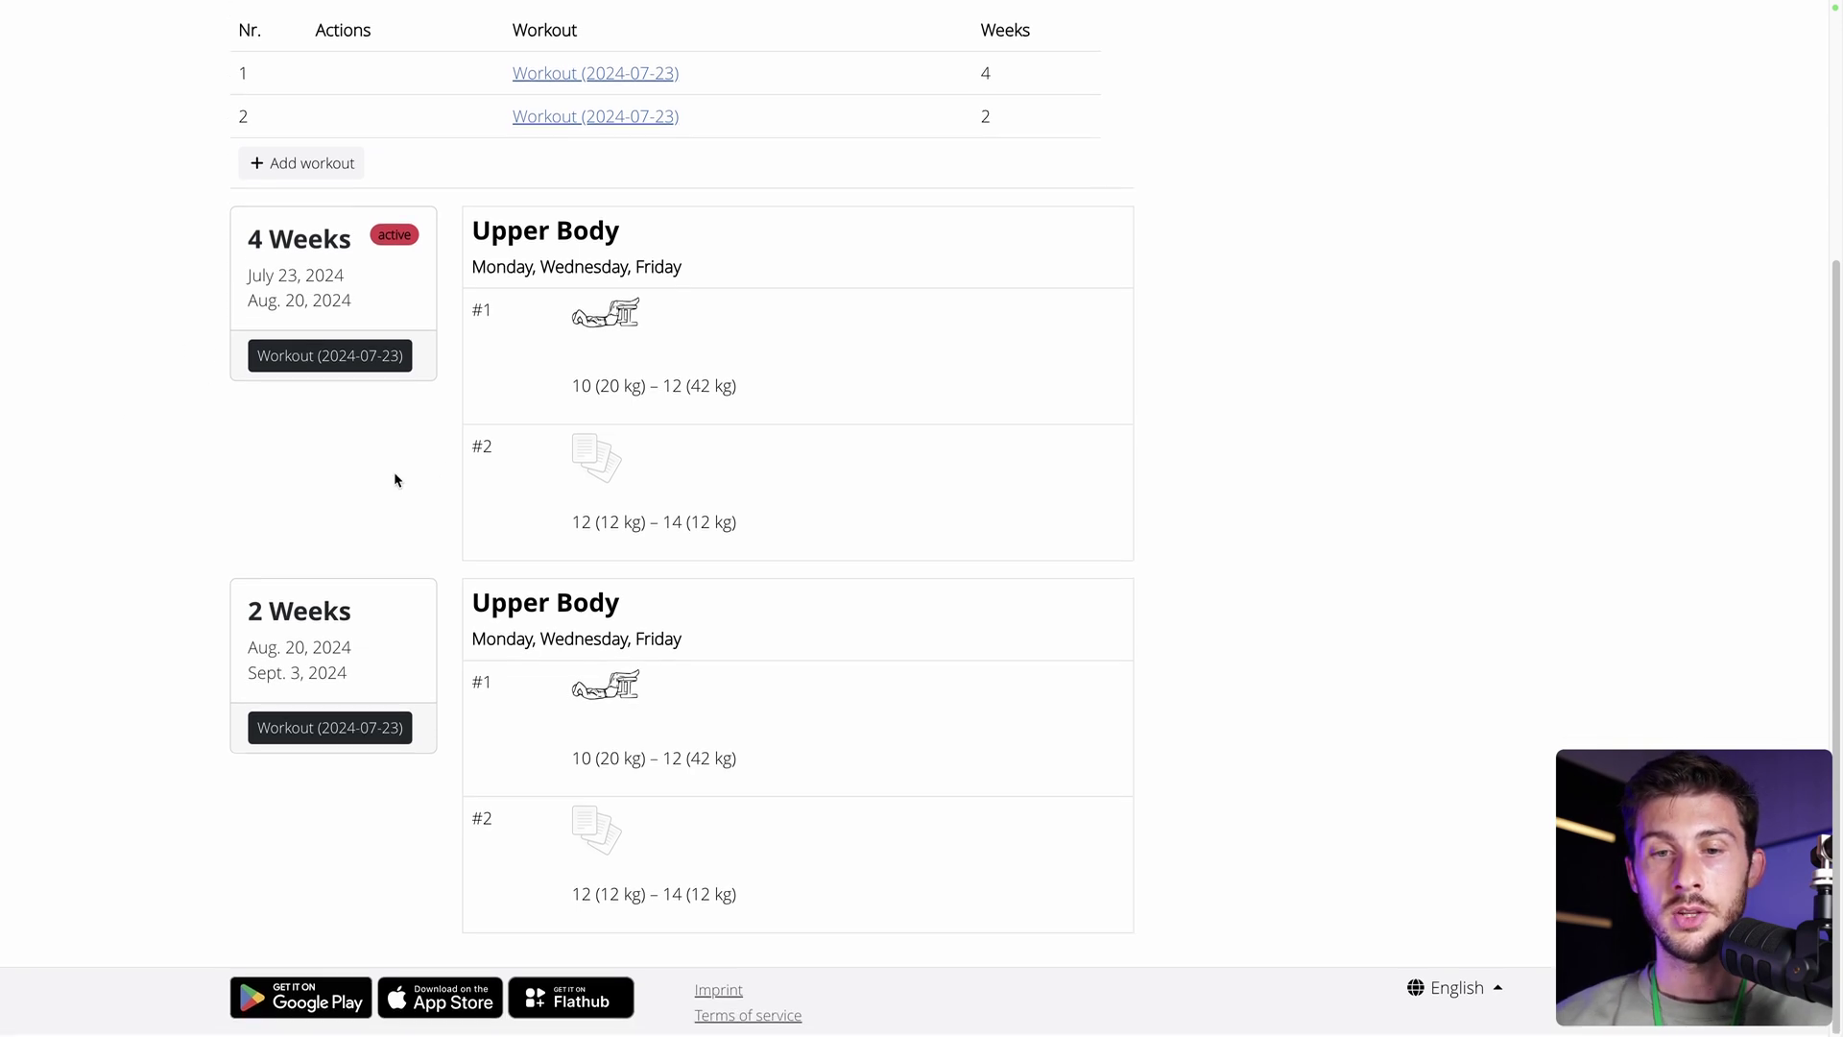
scroll(498, 448, up, 2)
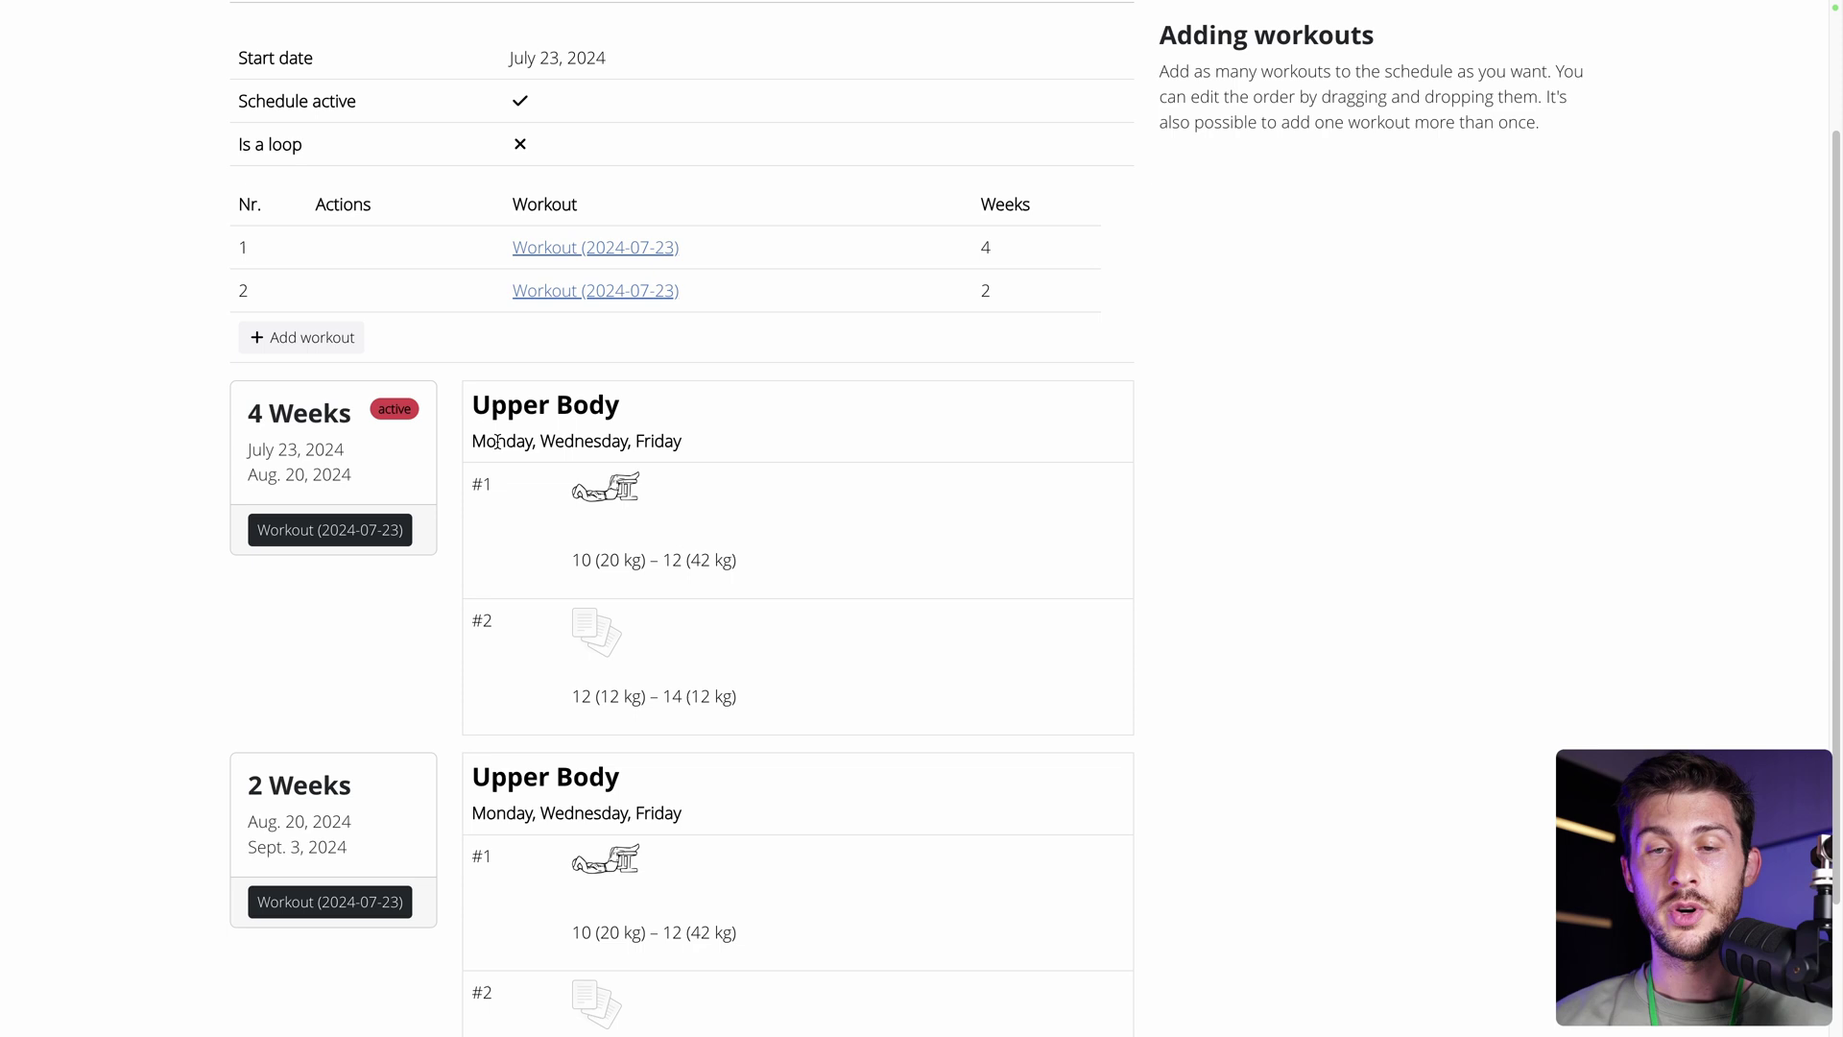
scroll(497, 440, up, 2)
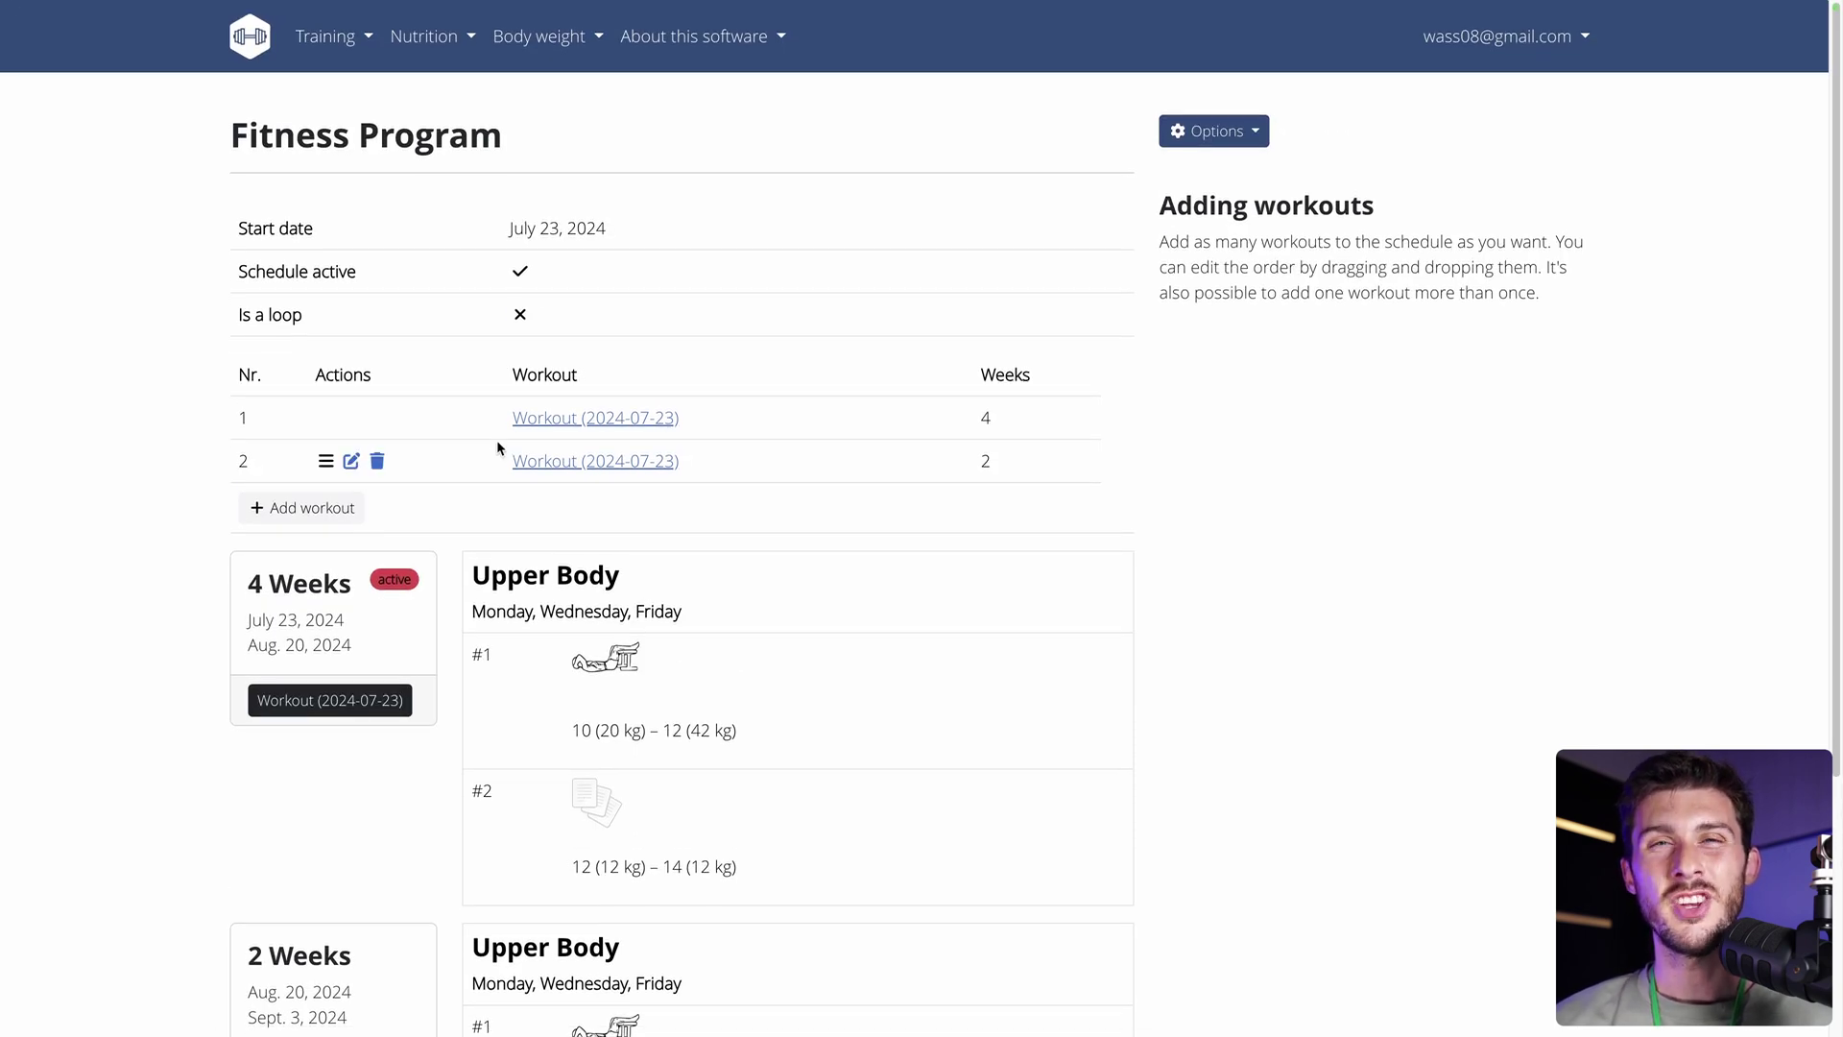
Open Measurements and submit a new category named Biceps with unit cm.
click(329, 43)
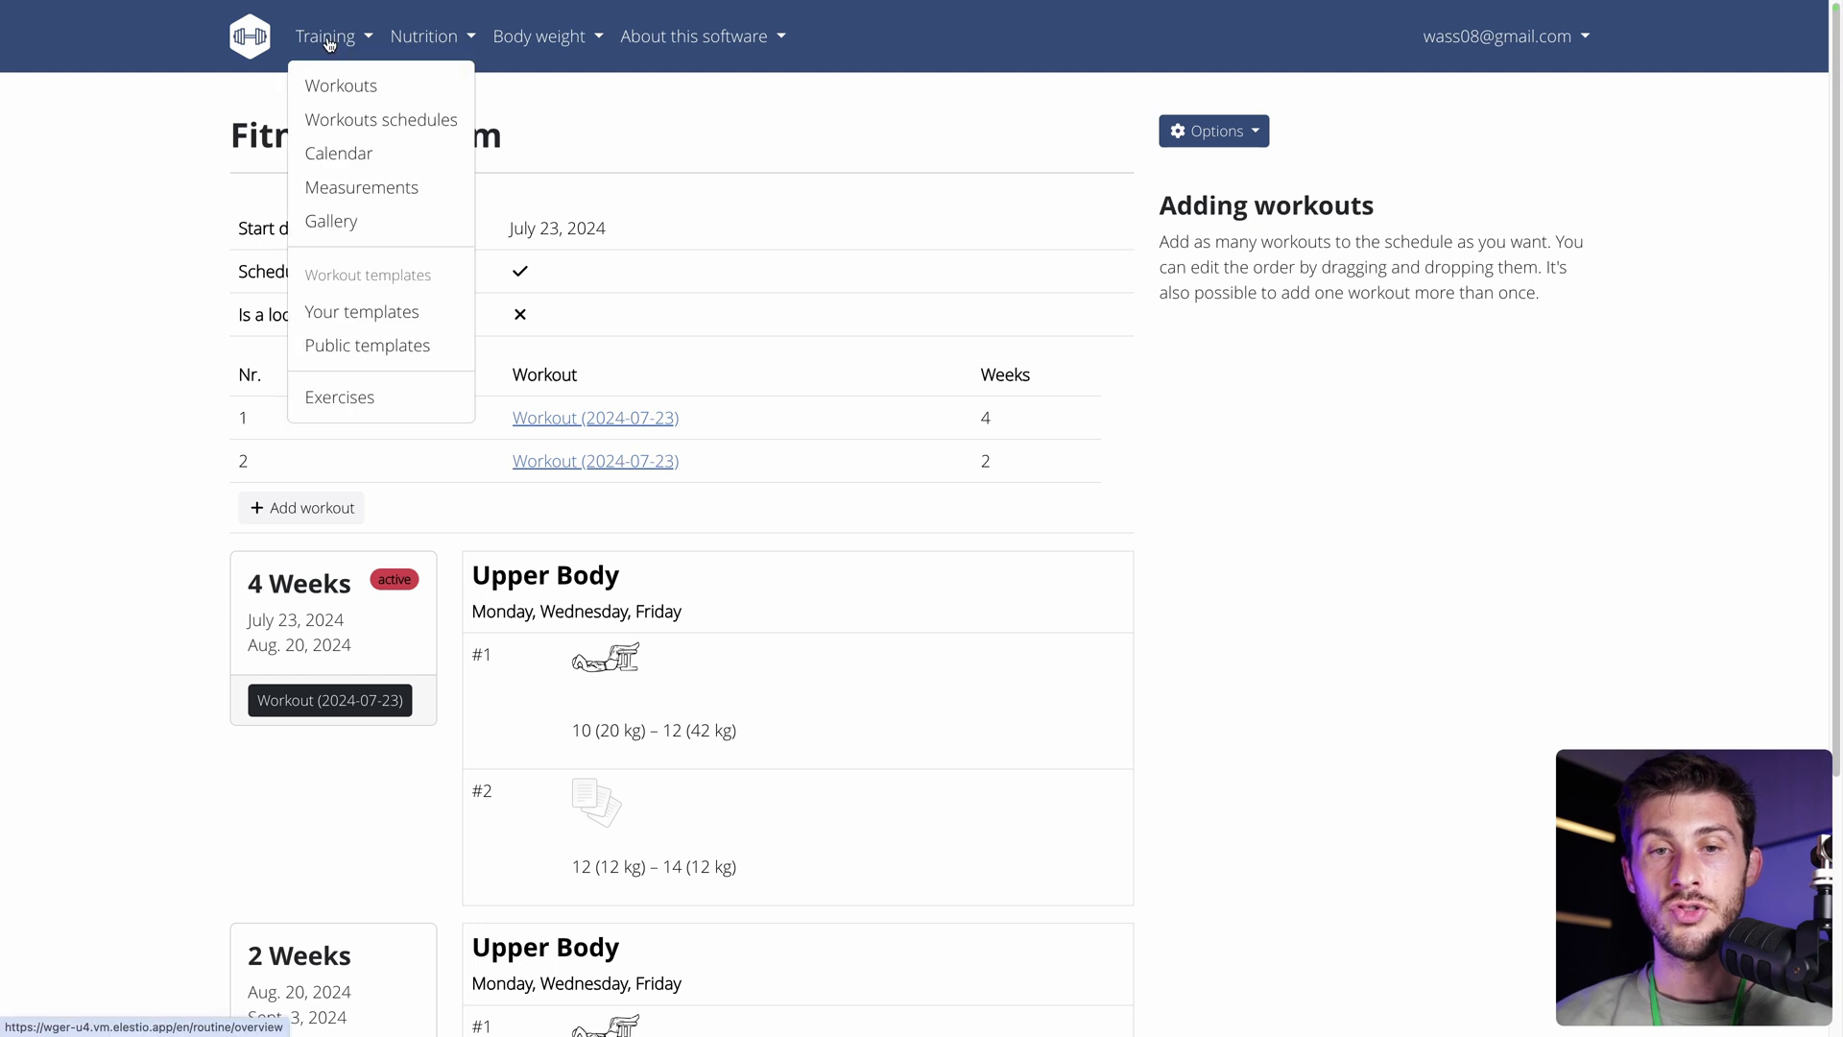
click(330, 188)
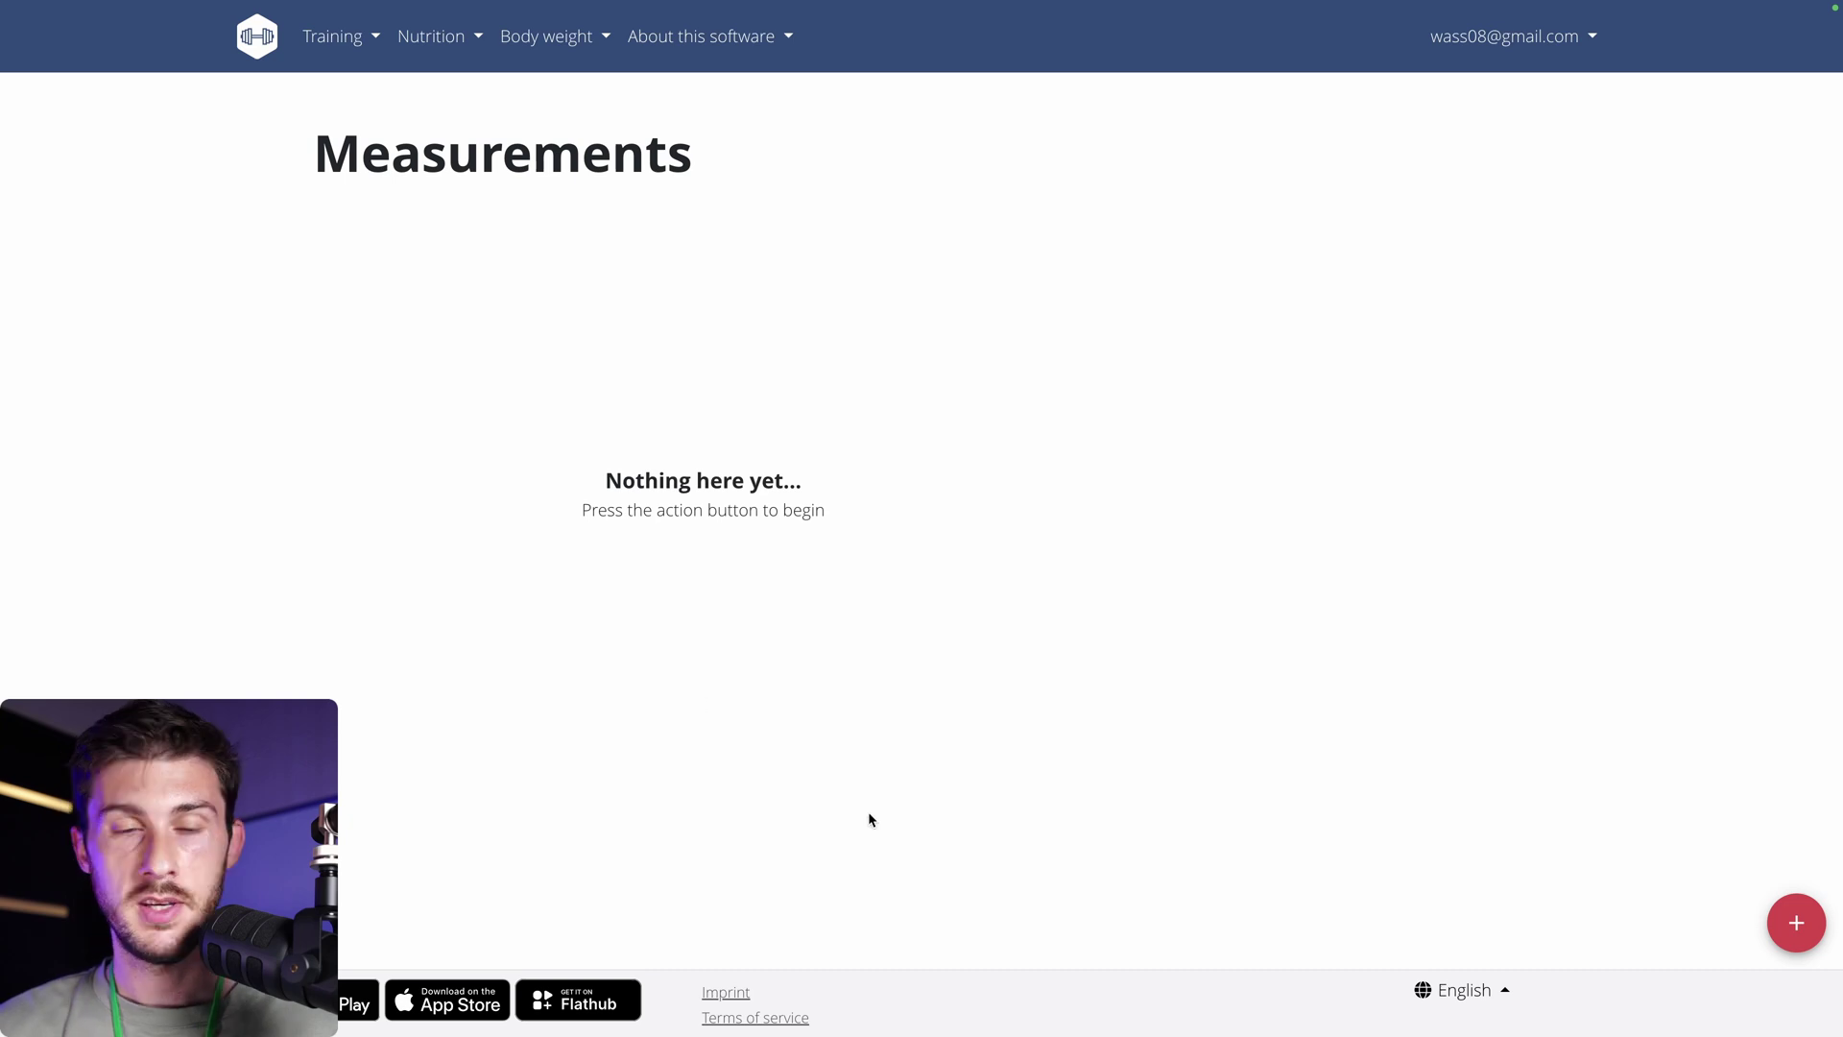
click(1796, 923)
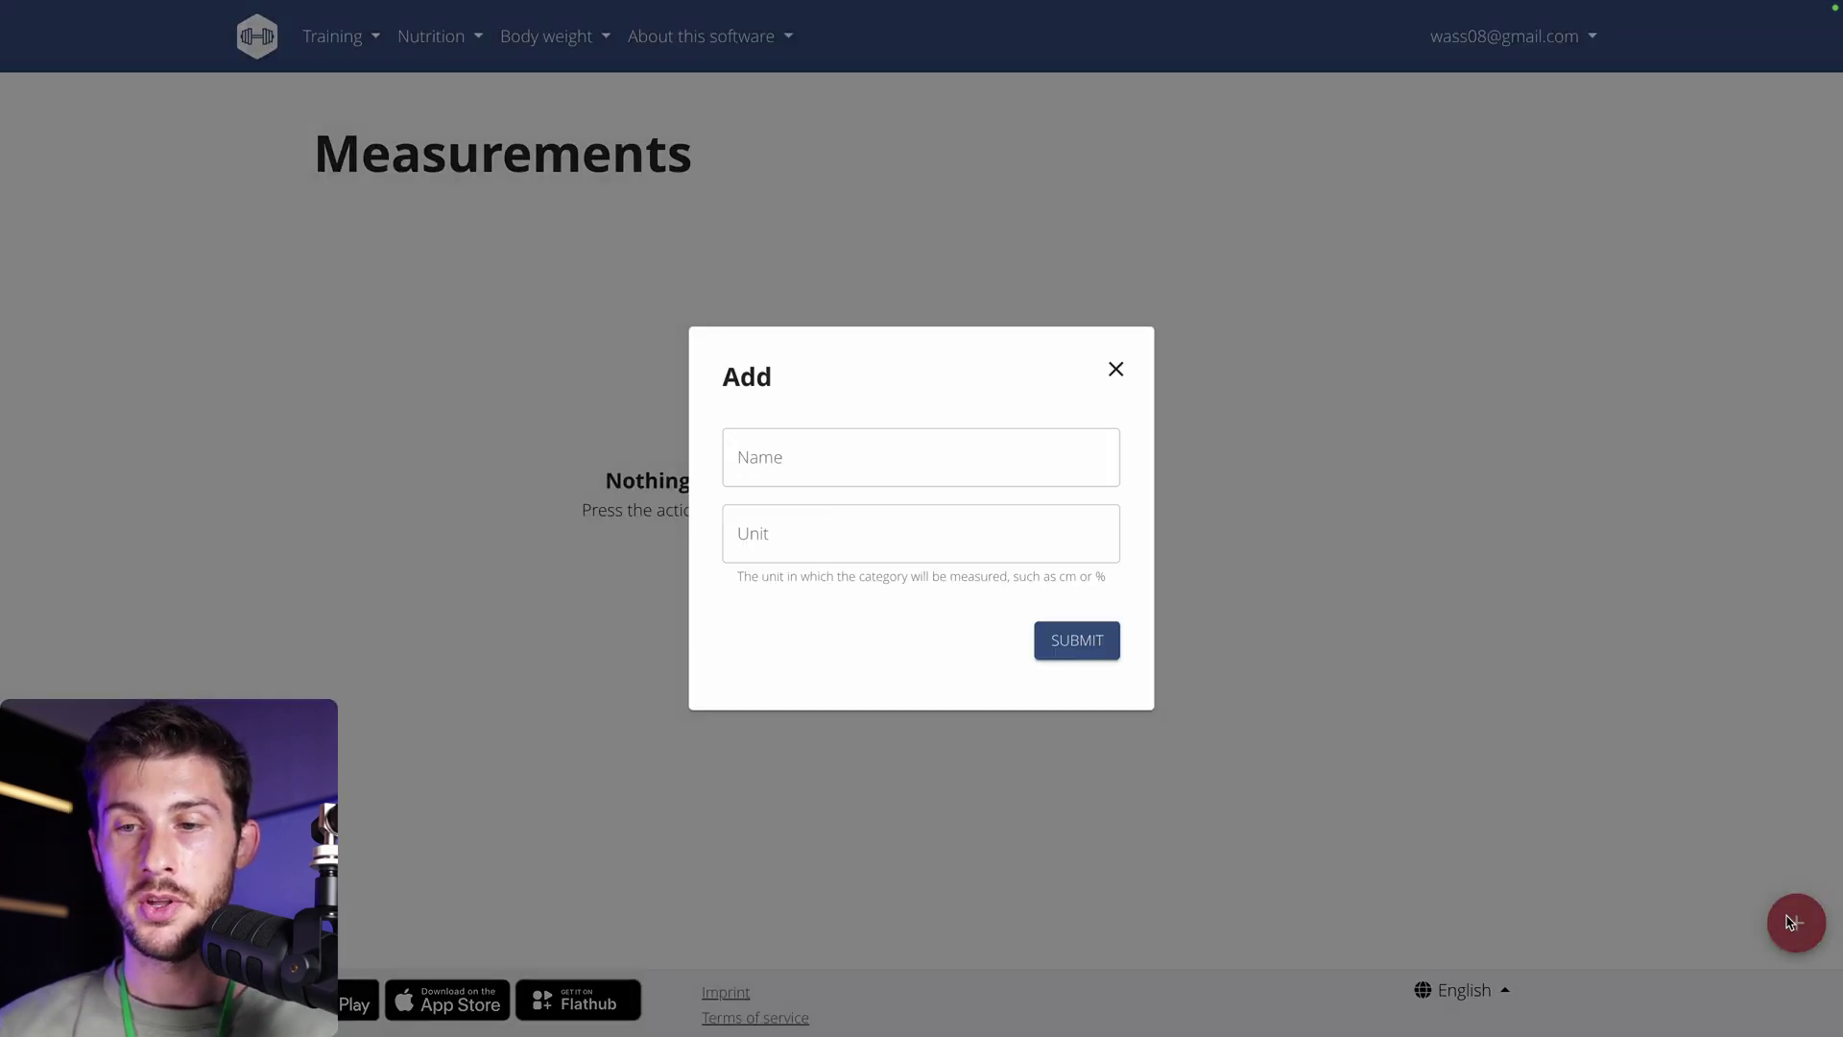
click(893, 457)
text(Bi)
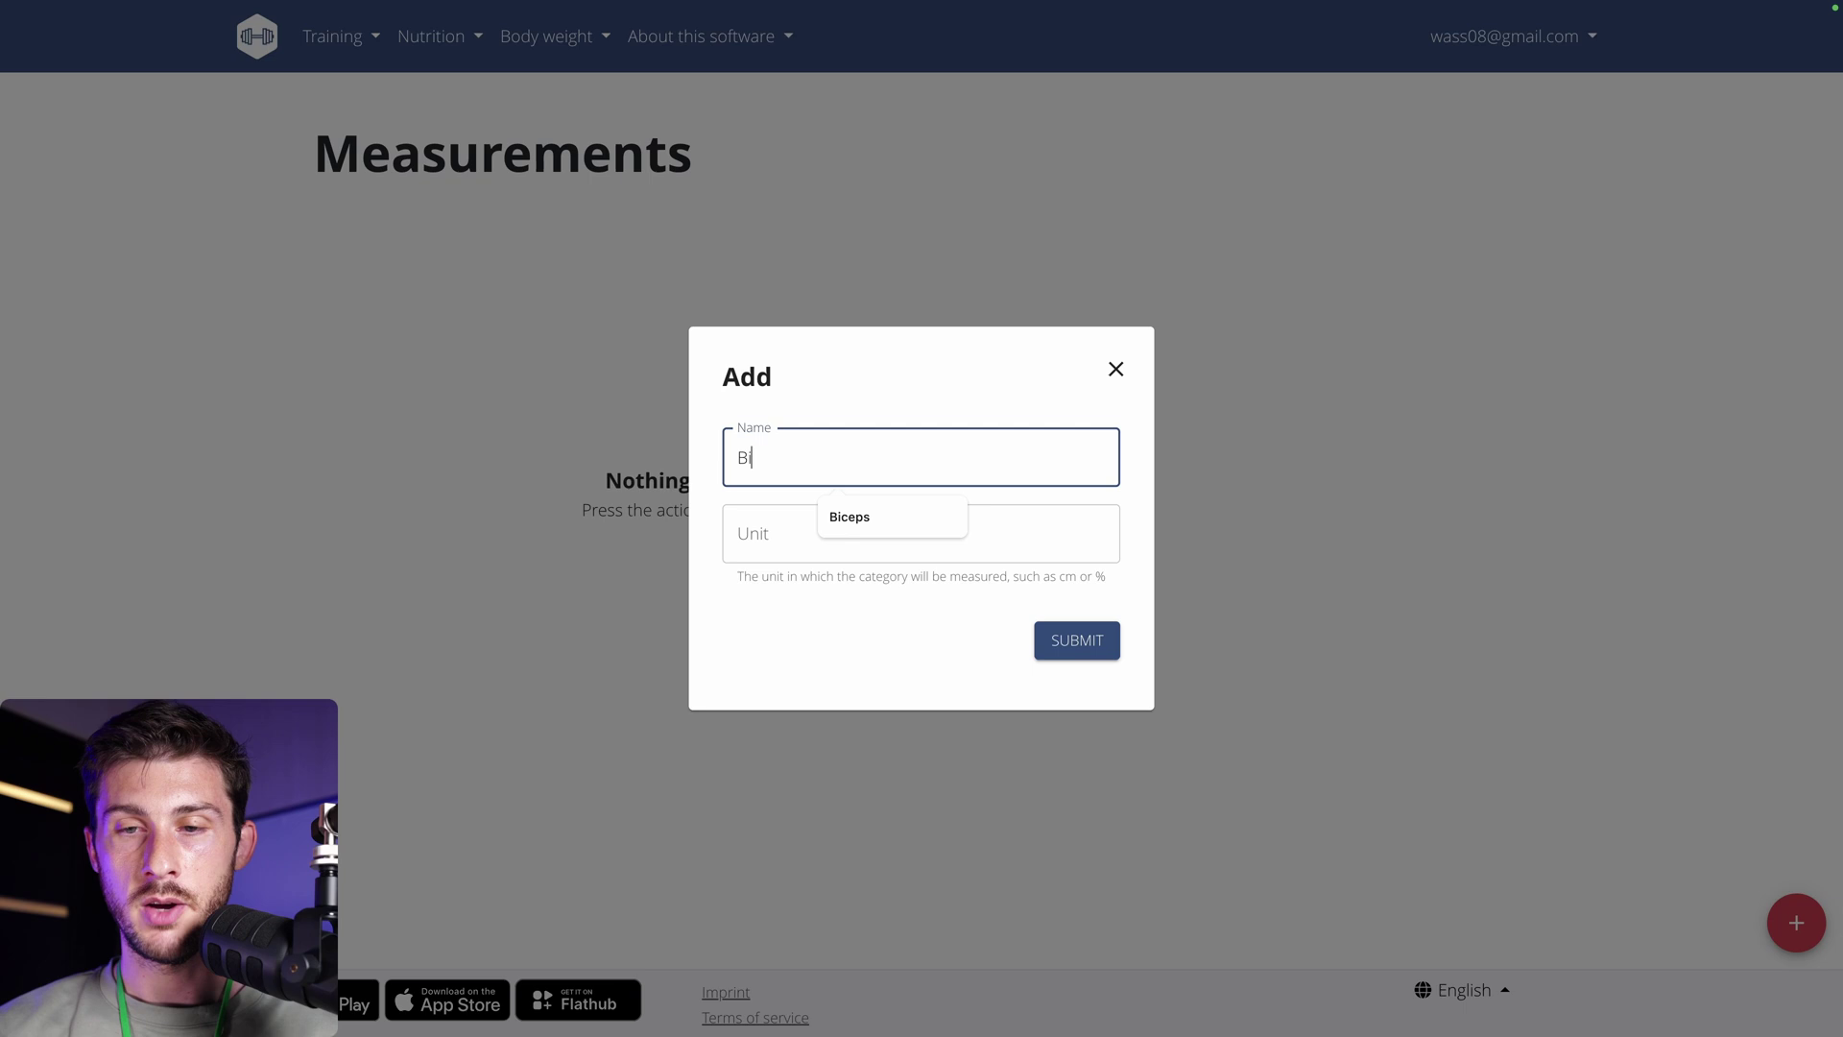
text(ceps)
click(716, 499)
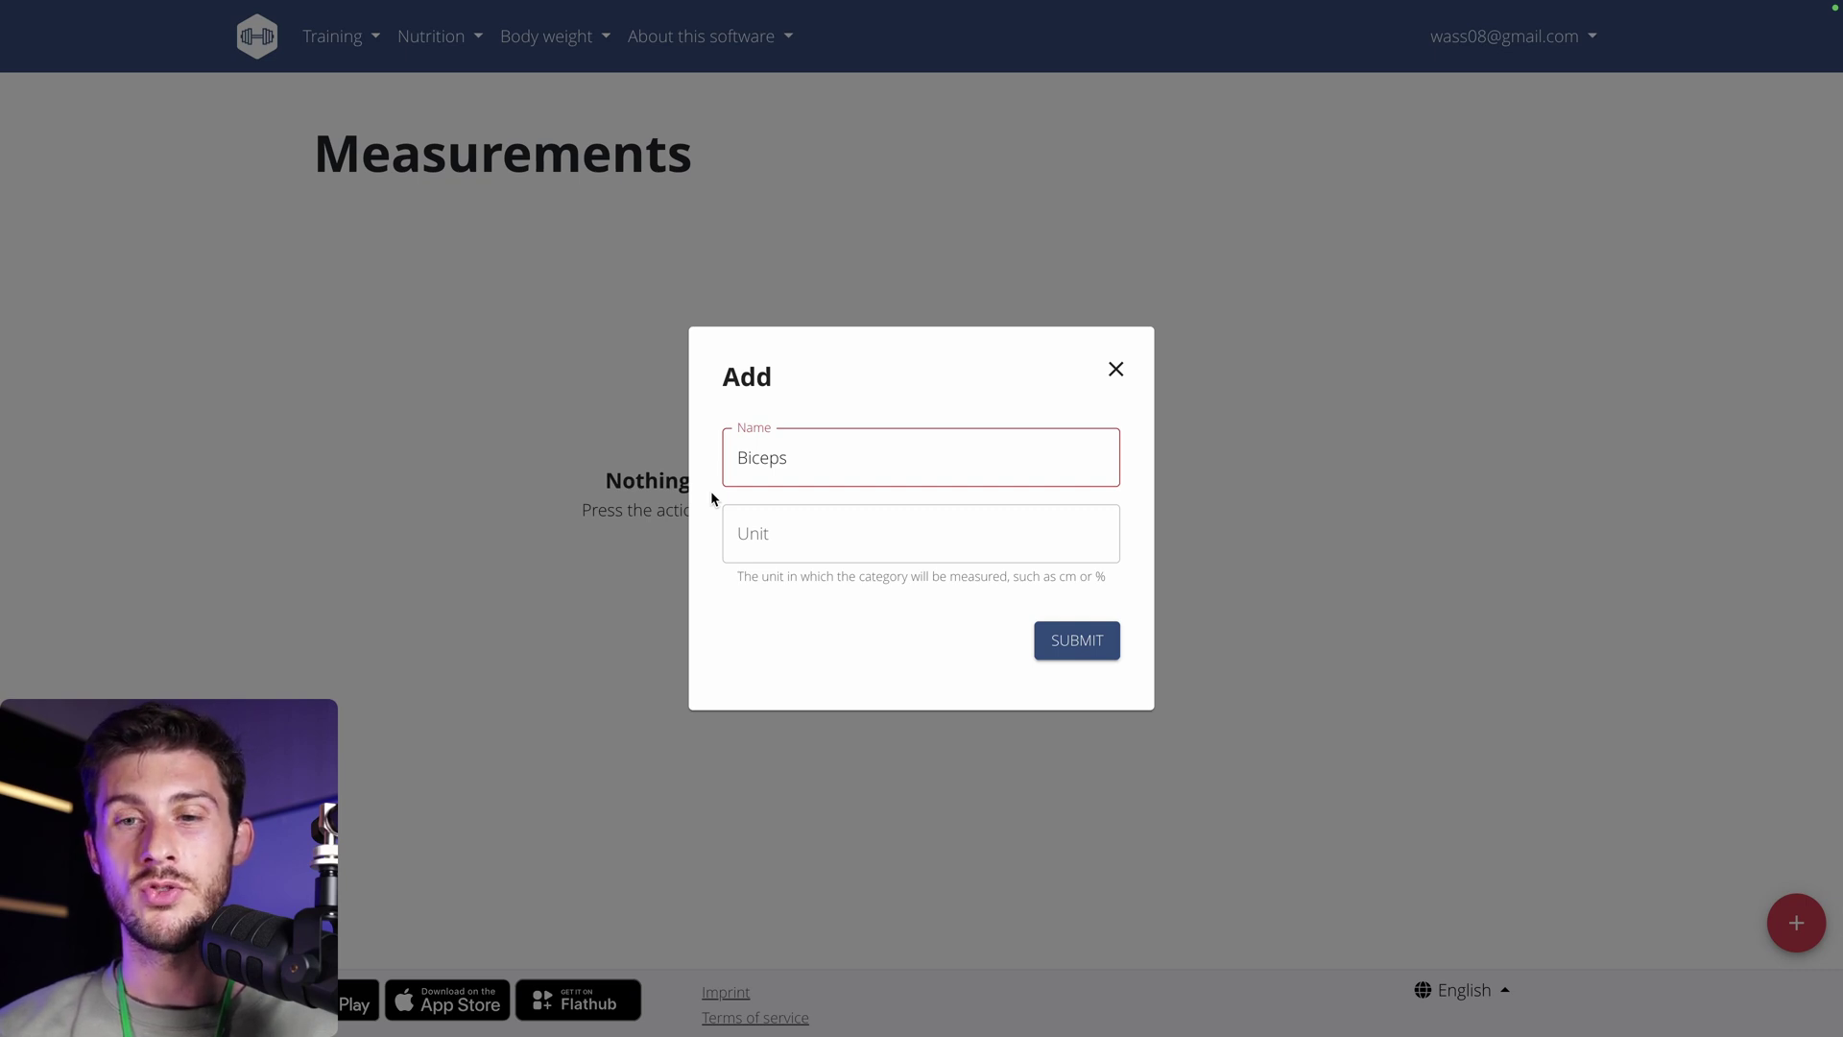
click(774, 538)
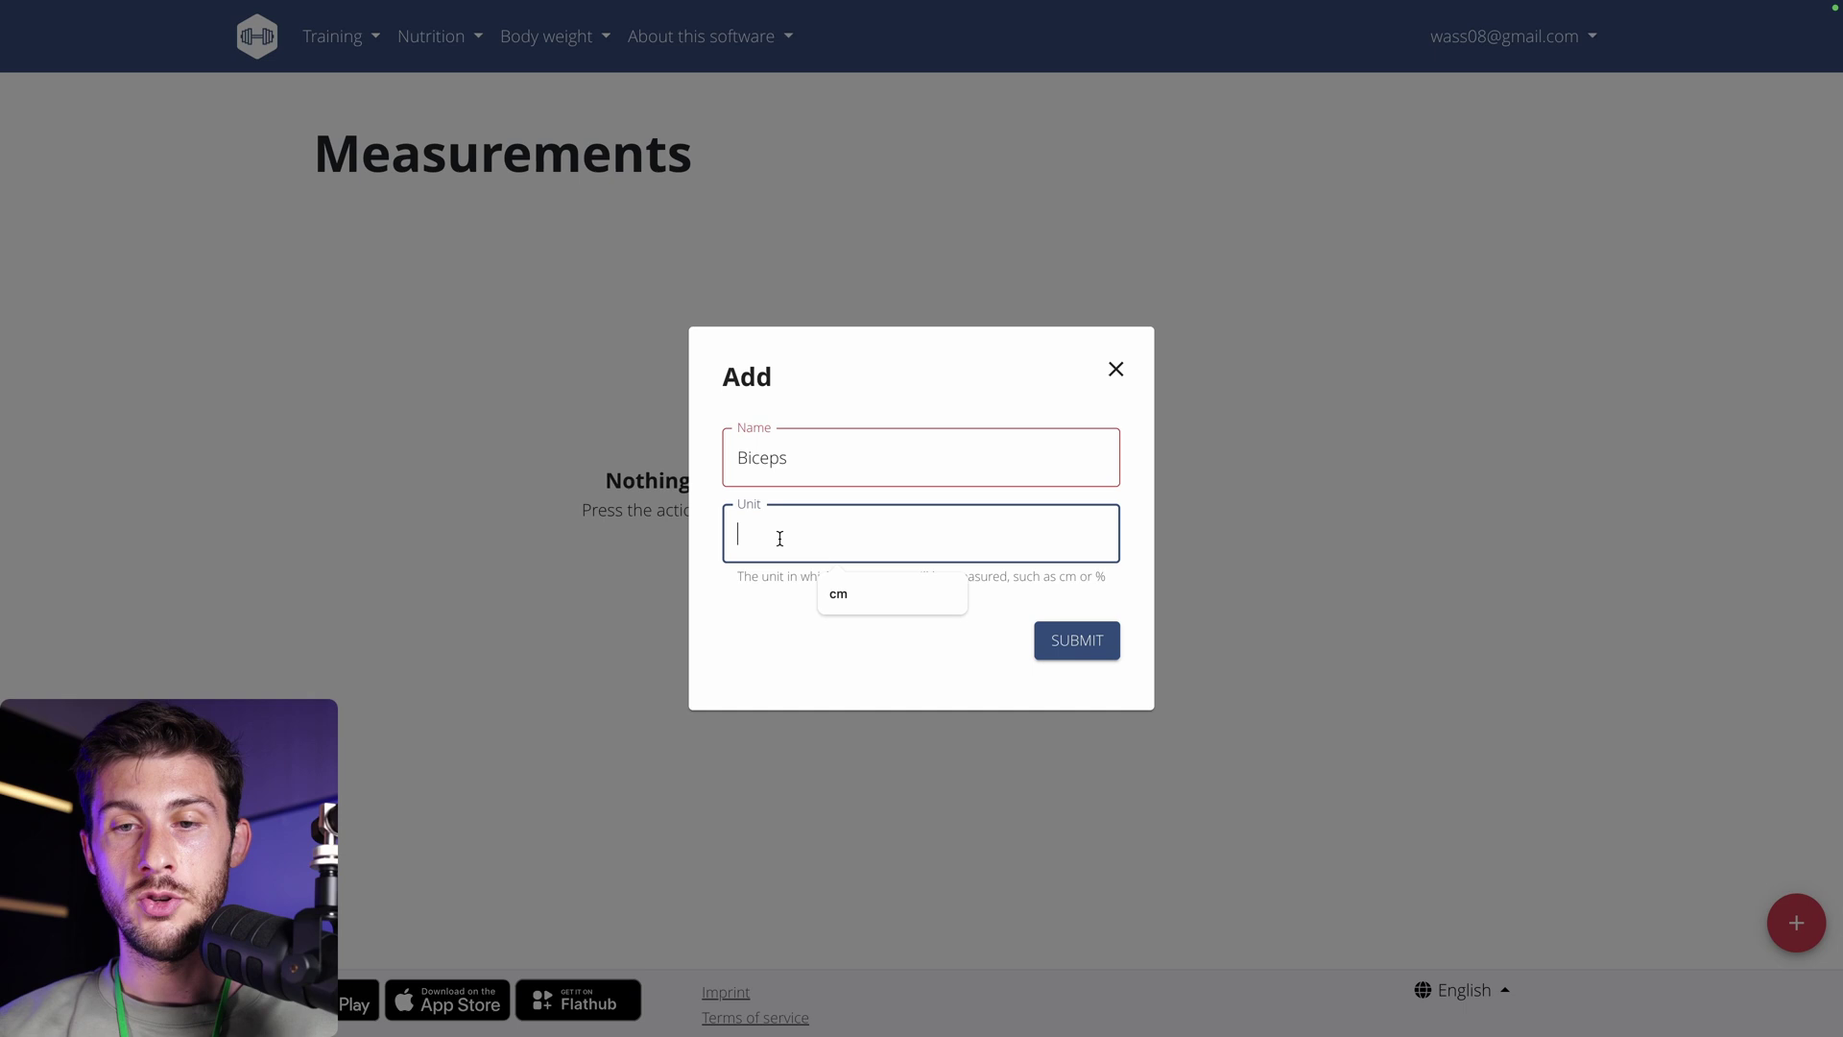
text(cm)
click(1083, 643)
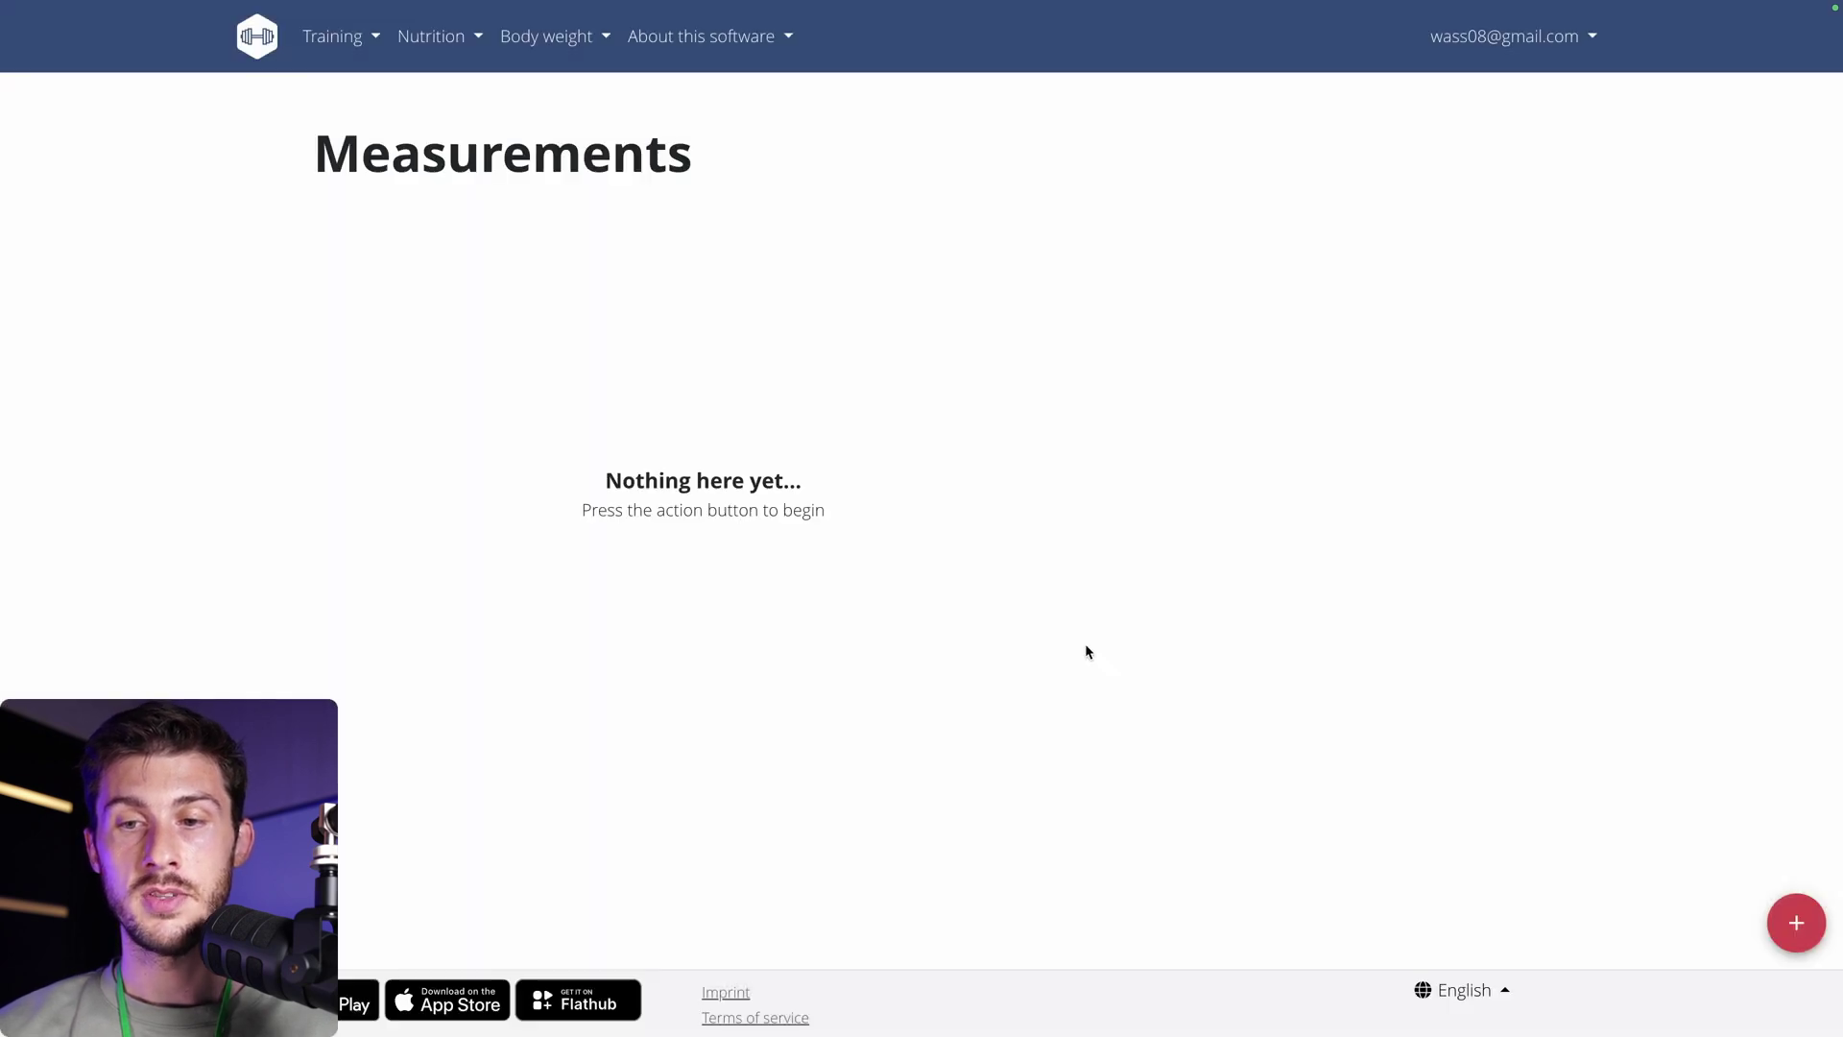
Record a Biceps measurement of 42 cm for today, 2024-07-23.
click(1089, 604)
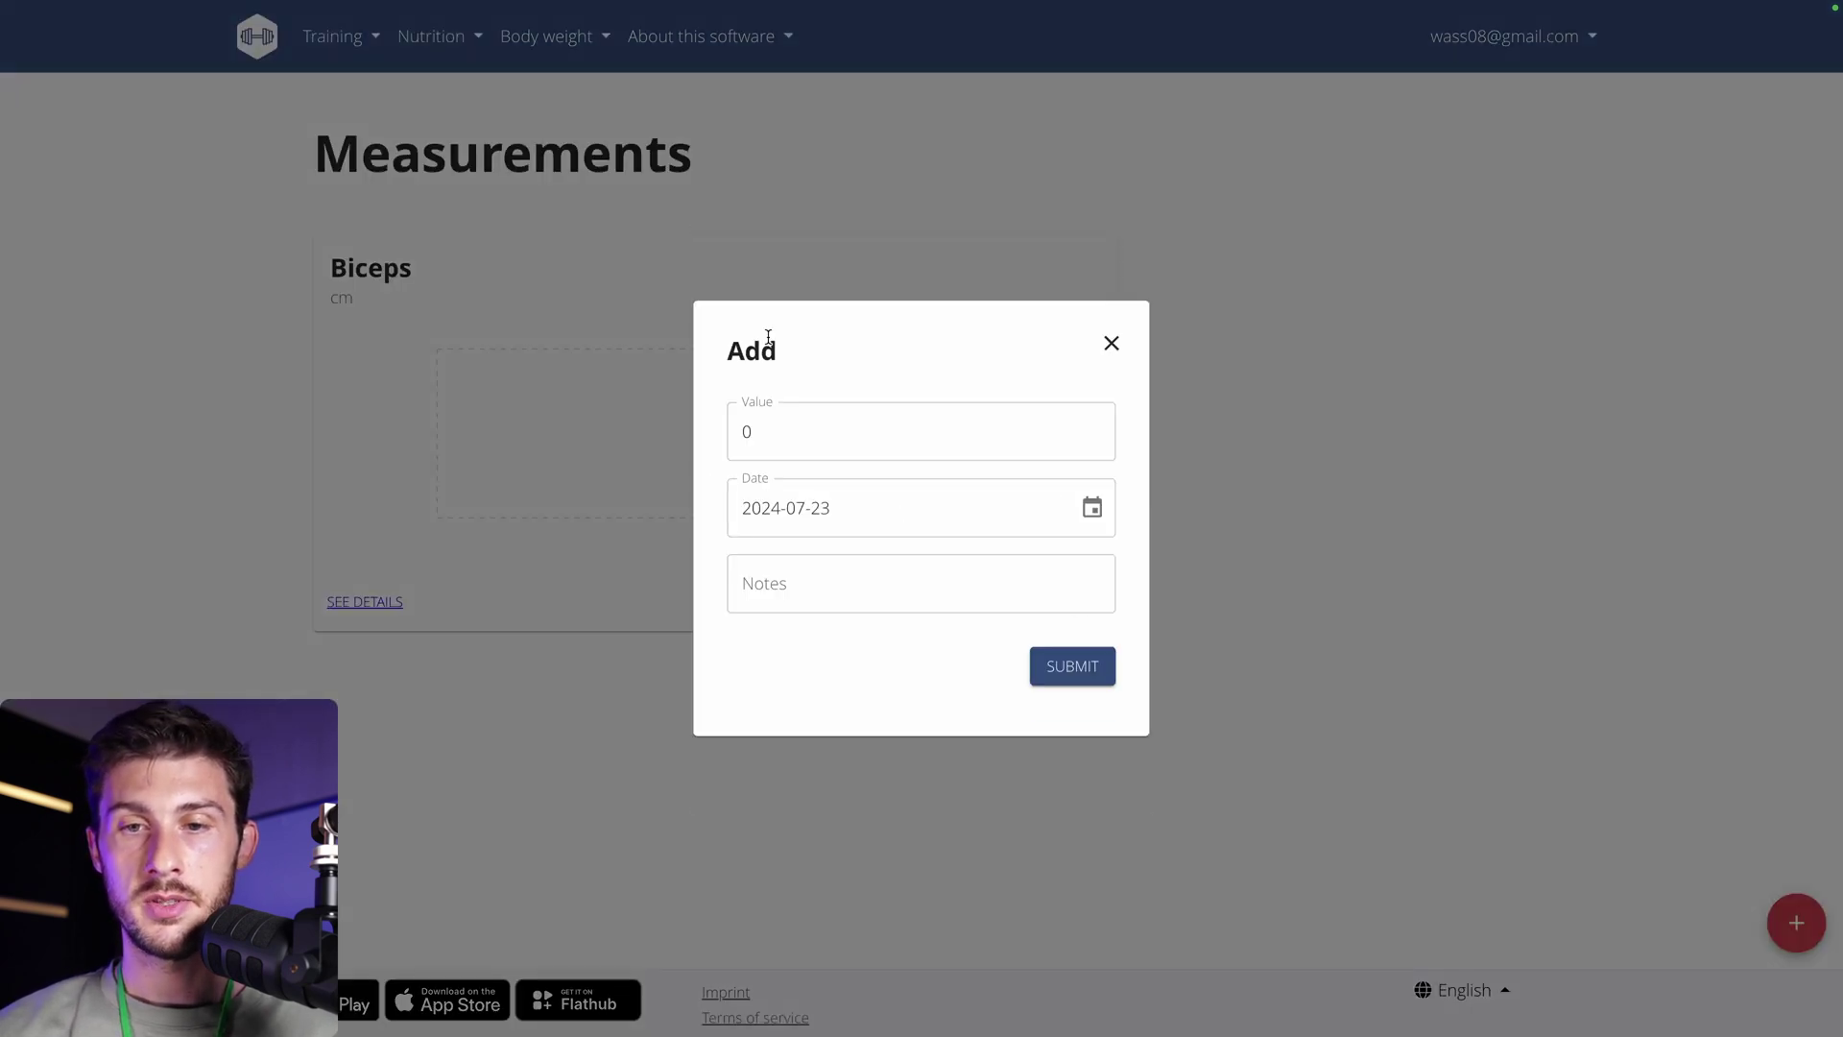
click(819, 424)
key(BackSpace)
text(42)
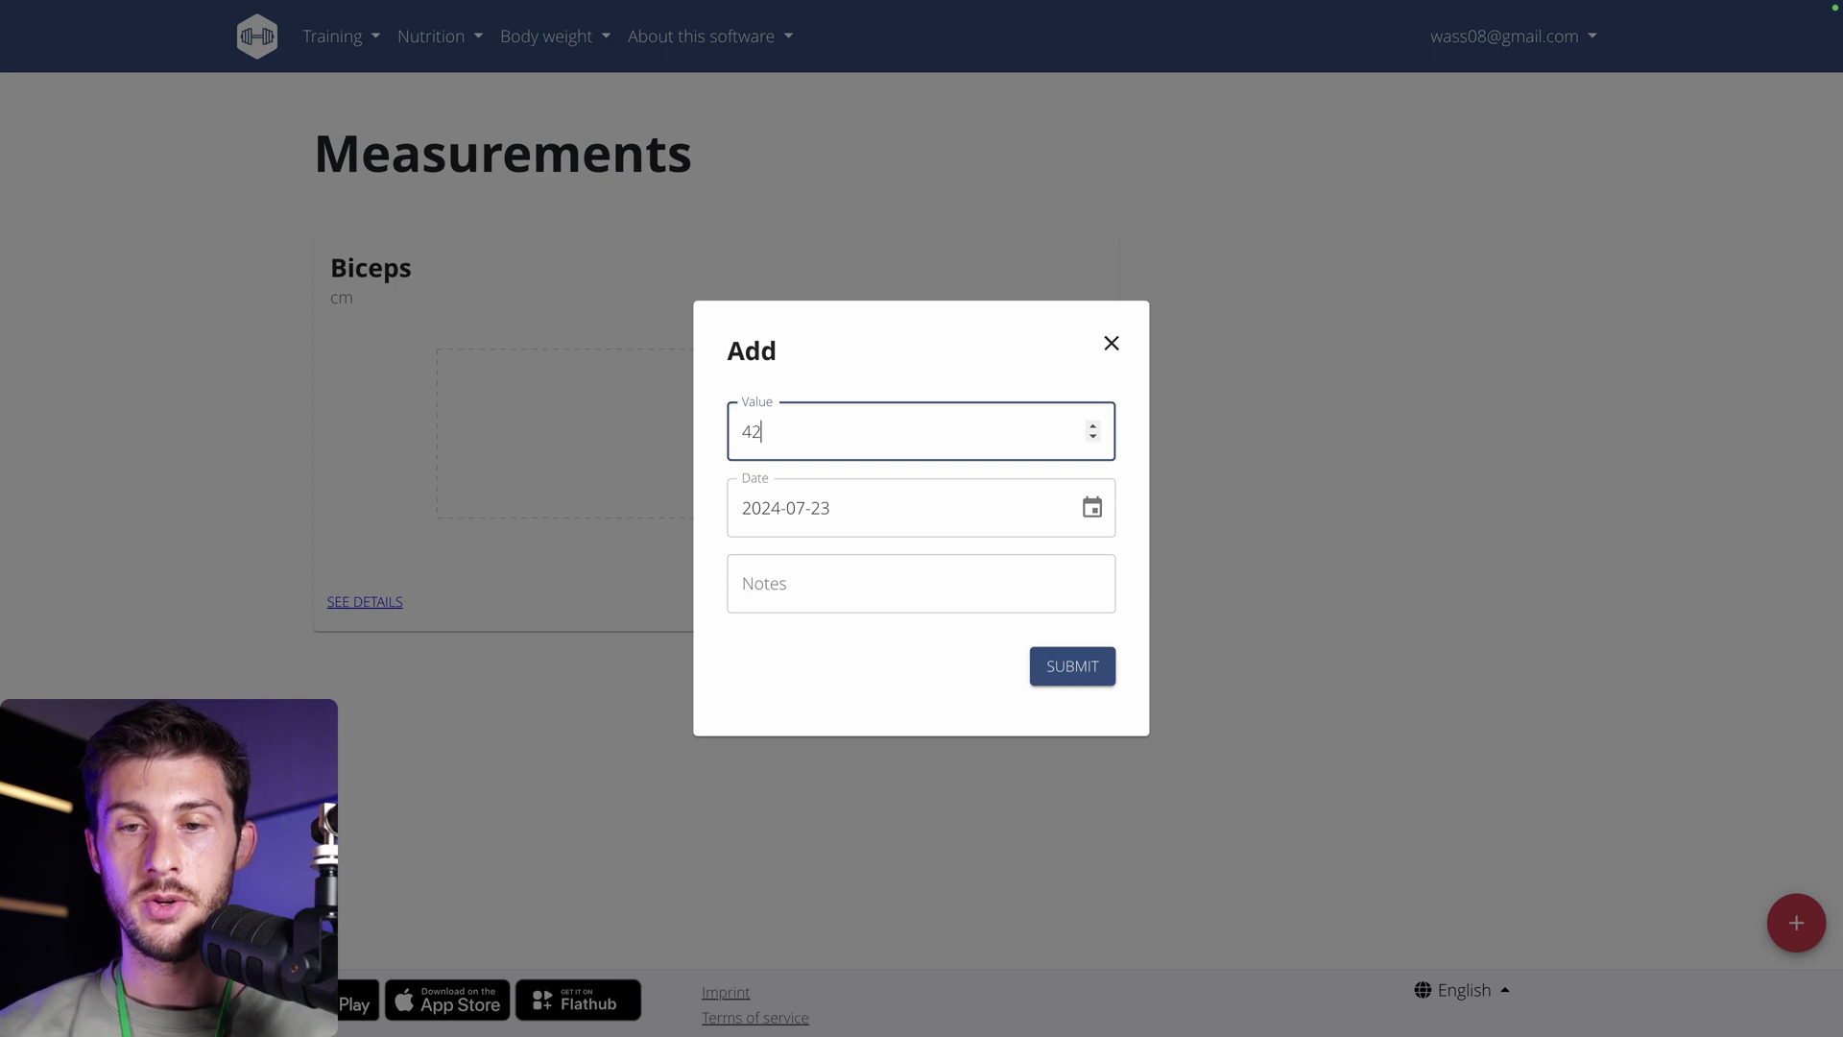
click(1065, 666)
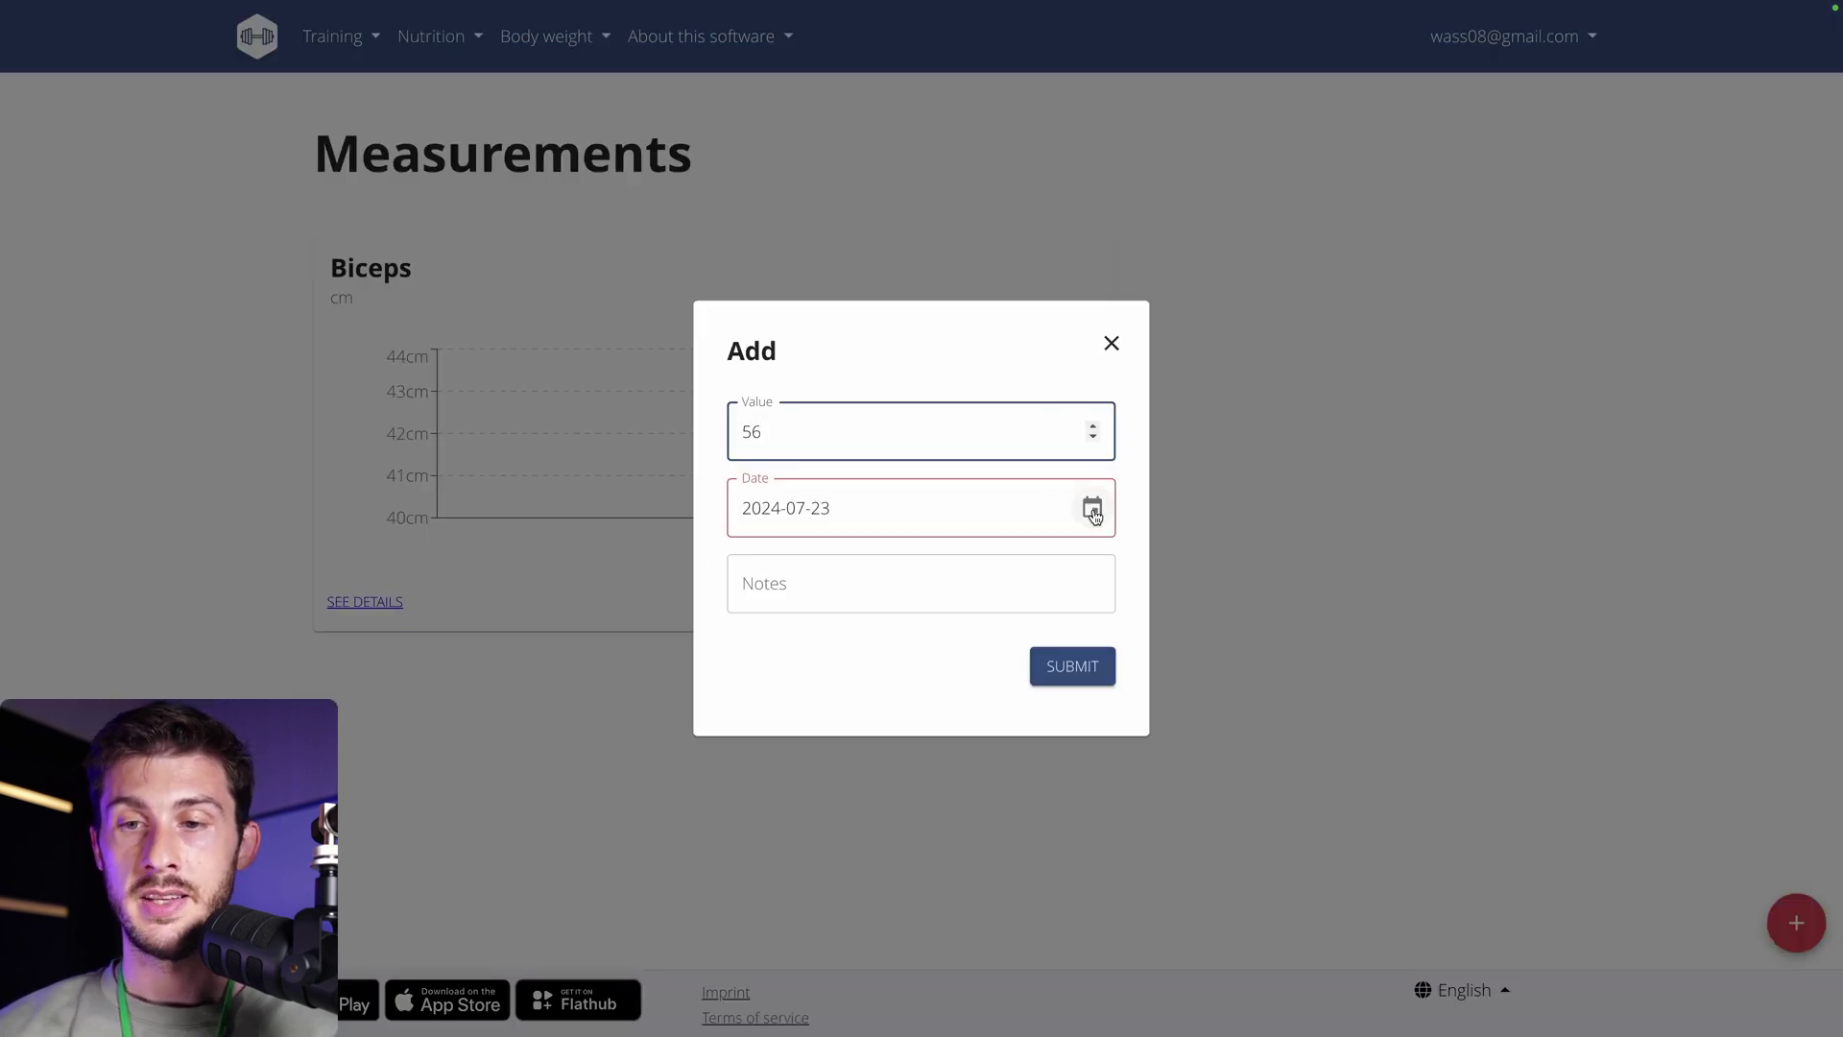
Record a second Biceps measurement of 56 cm dated 16 July 2024.
click(1093, 510)
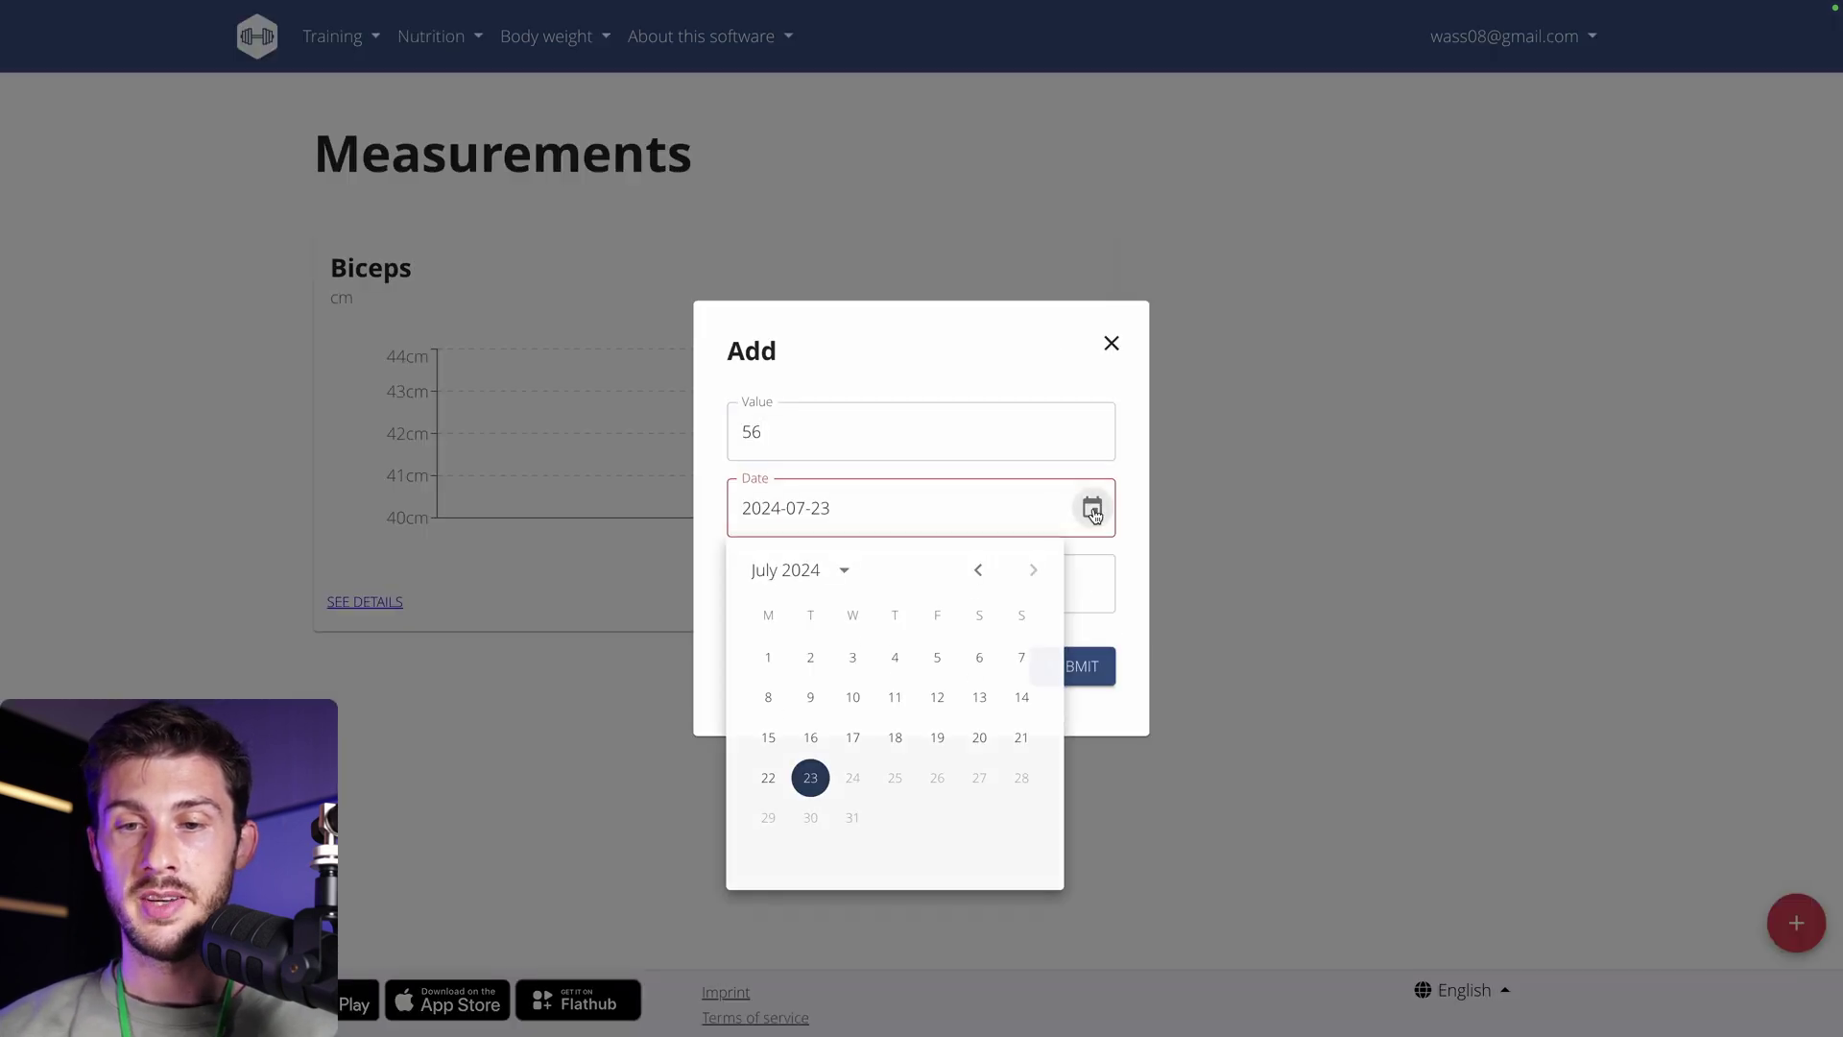
click(812, 737)
click(1072, 678)
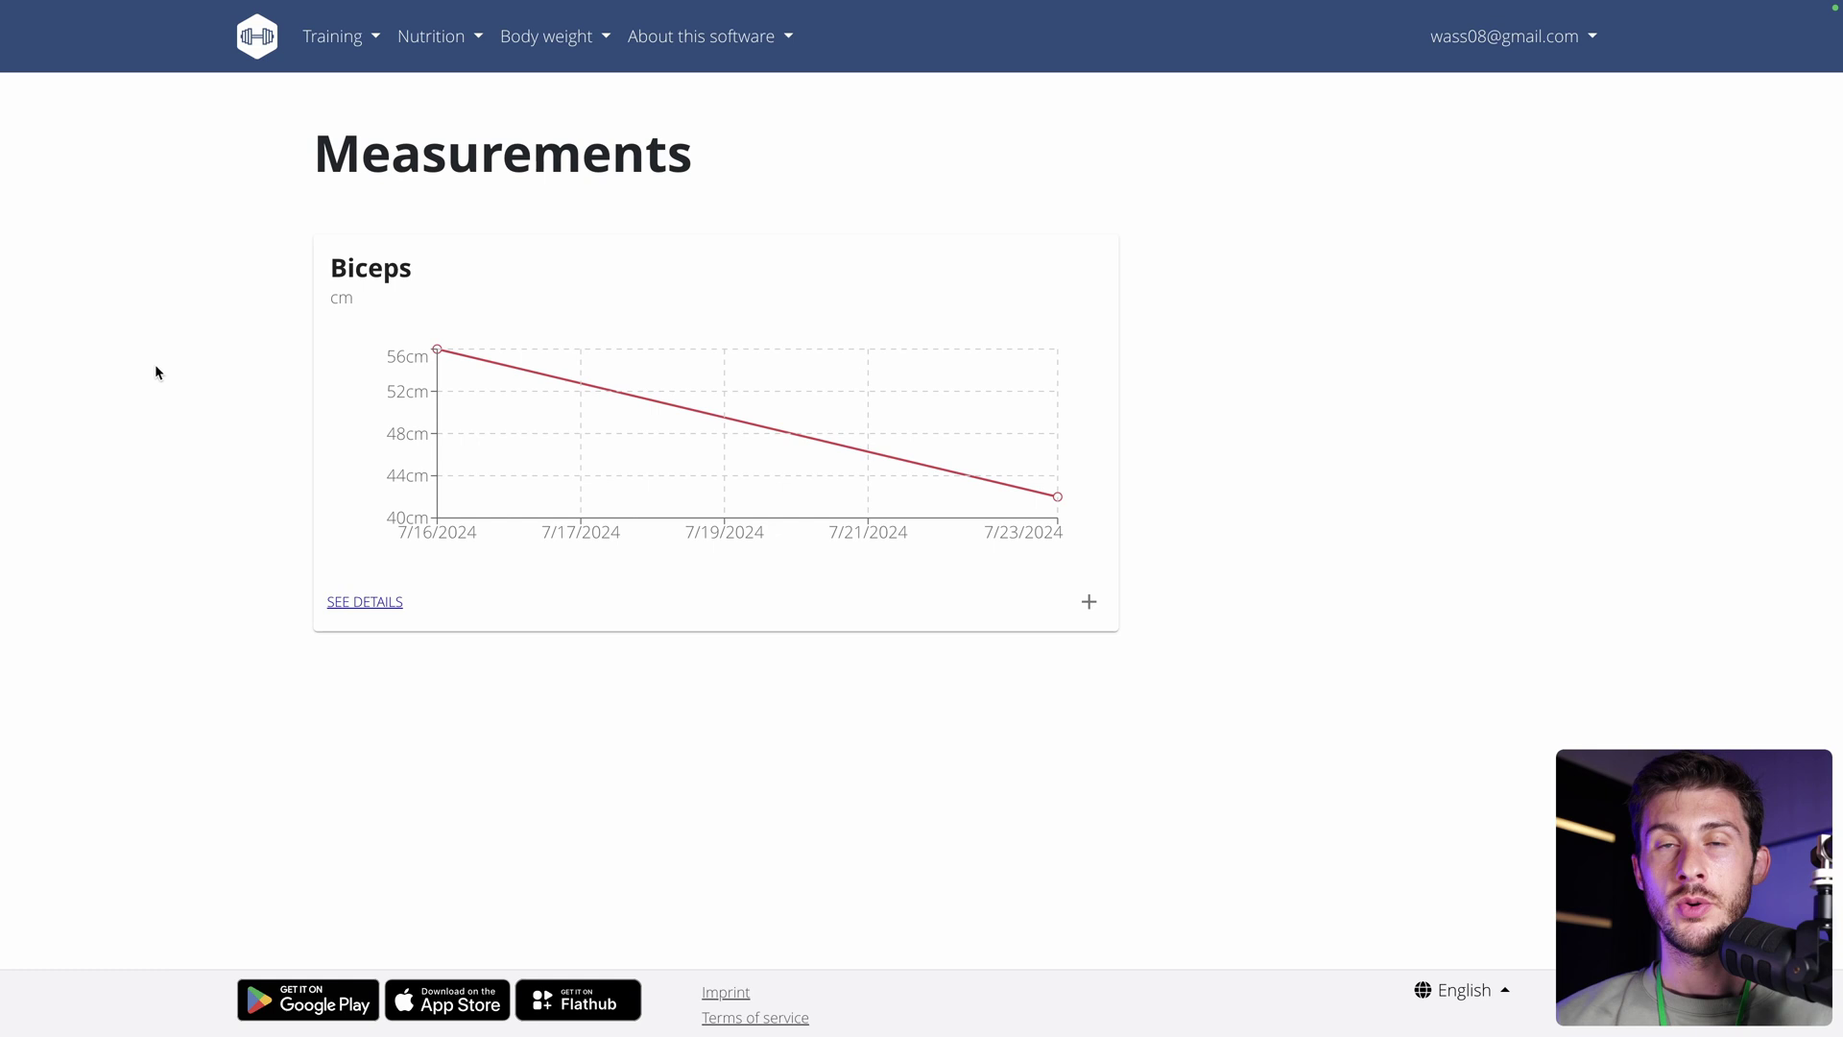
Save a new plan from the Nutrition plans page and open 'Nutritional plan 23/07/2024'.
click(448, 53)
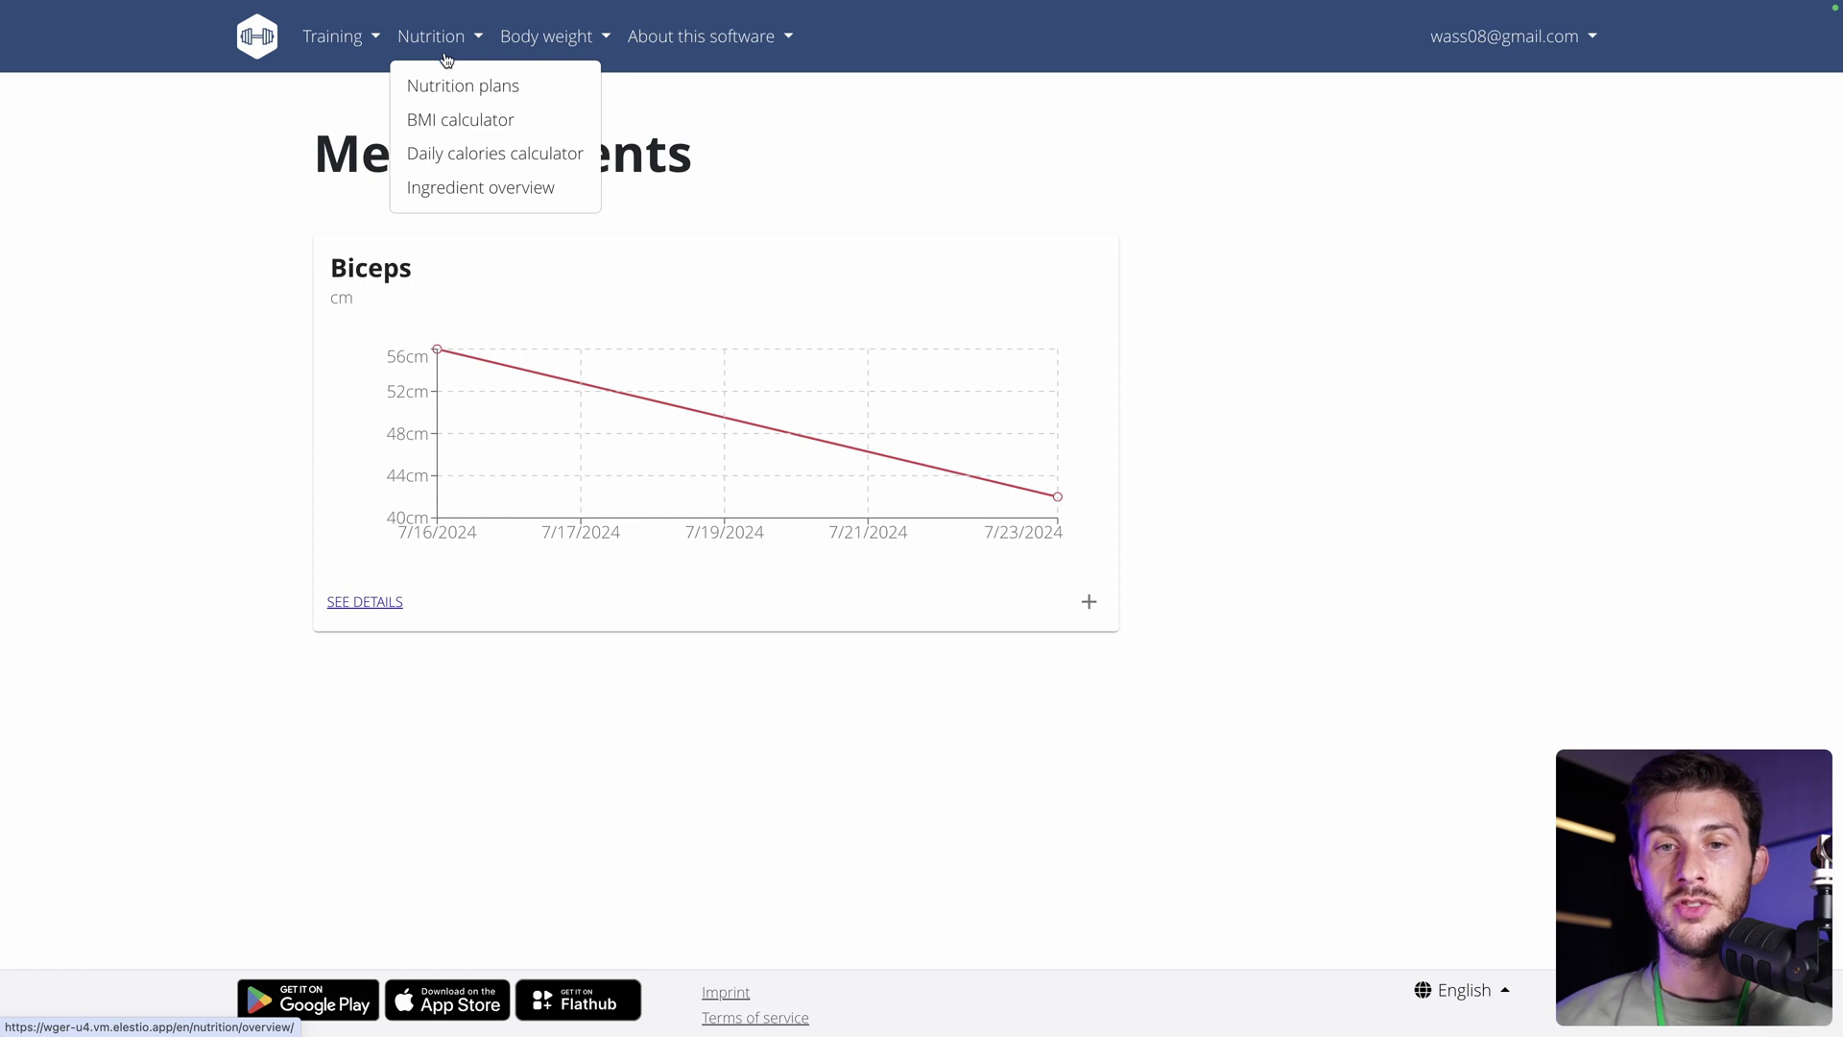
click(445, 84)
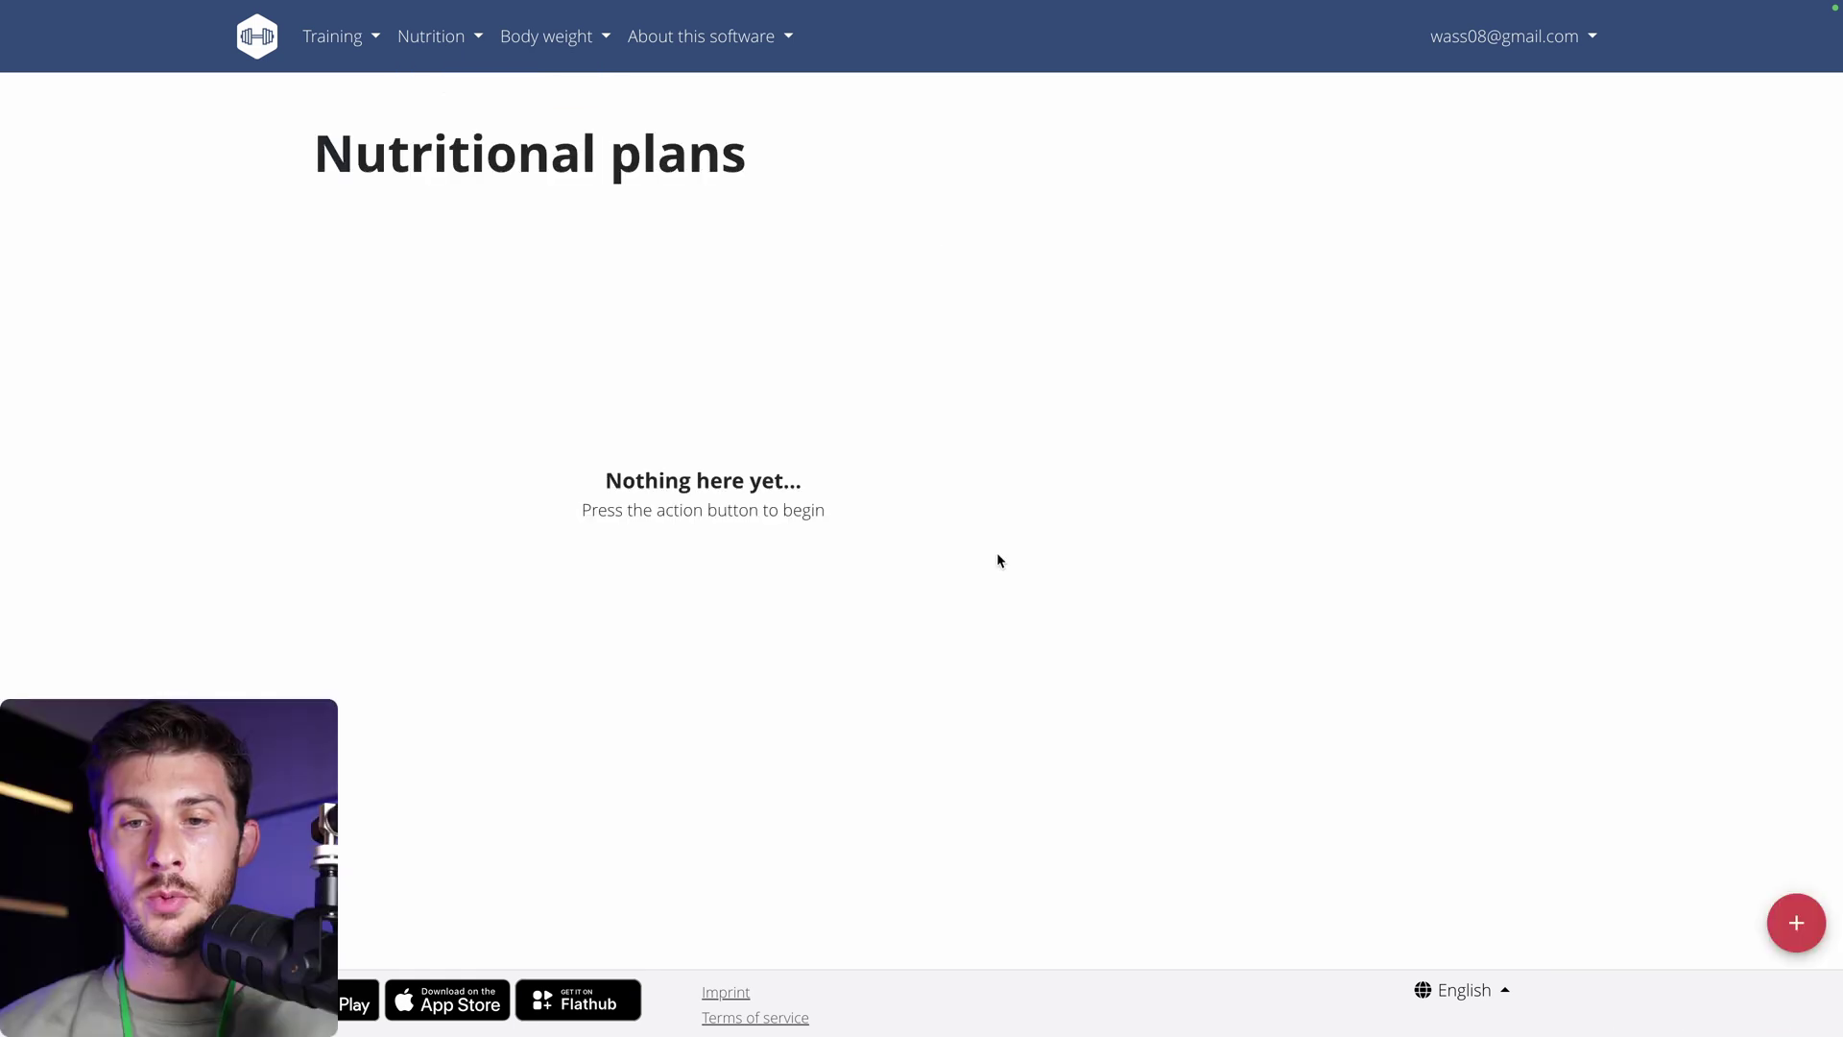
click(1794, 923)
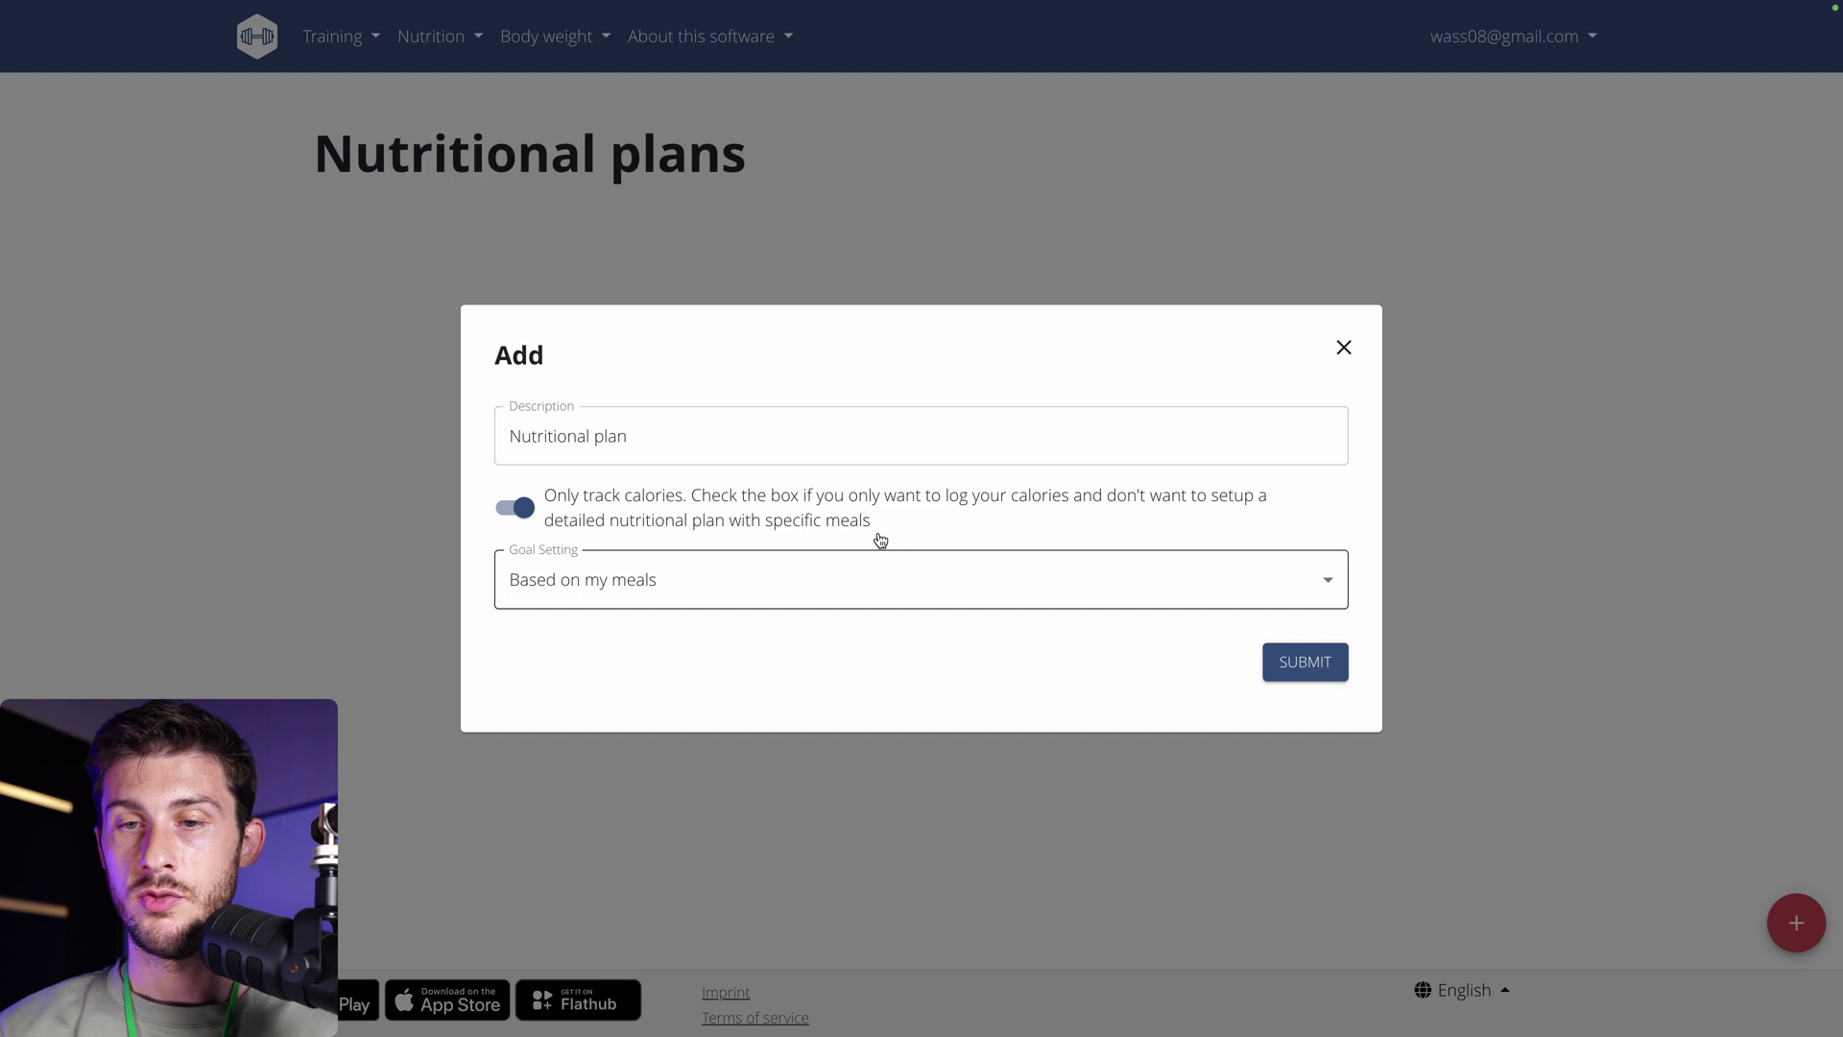
click(660, 438)
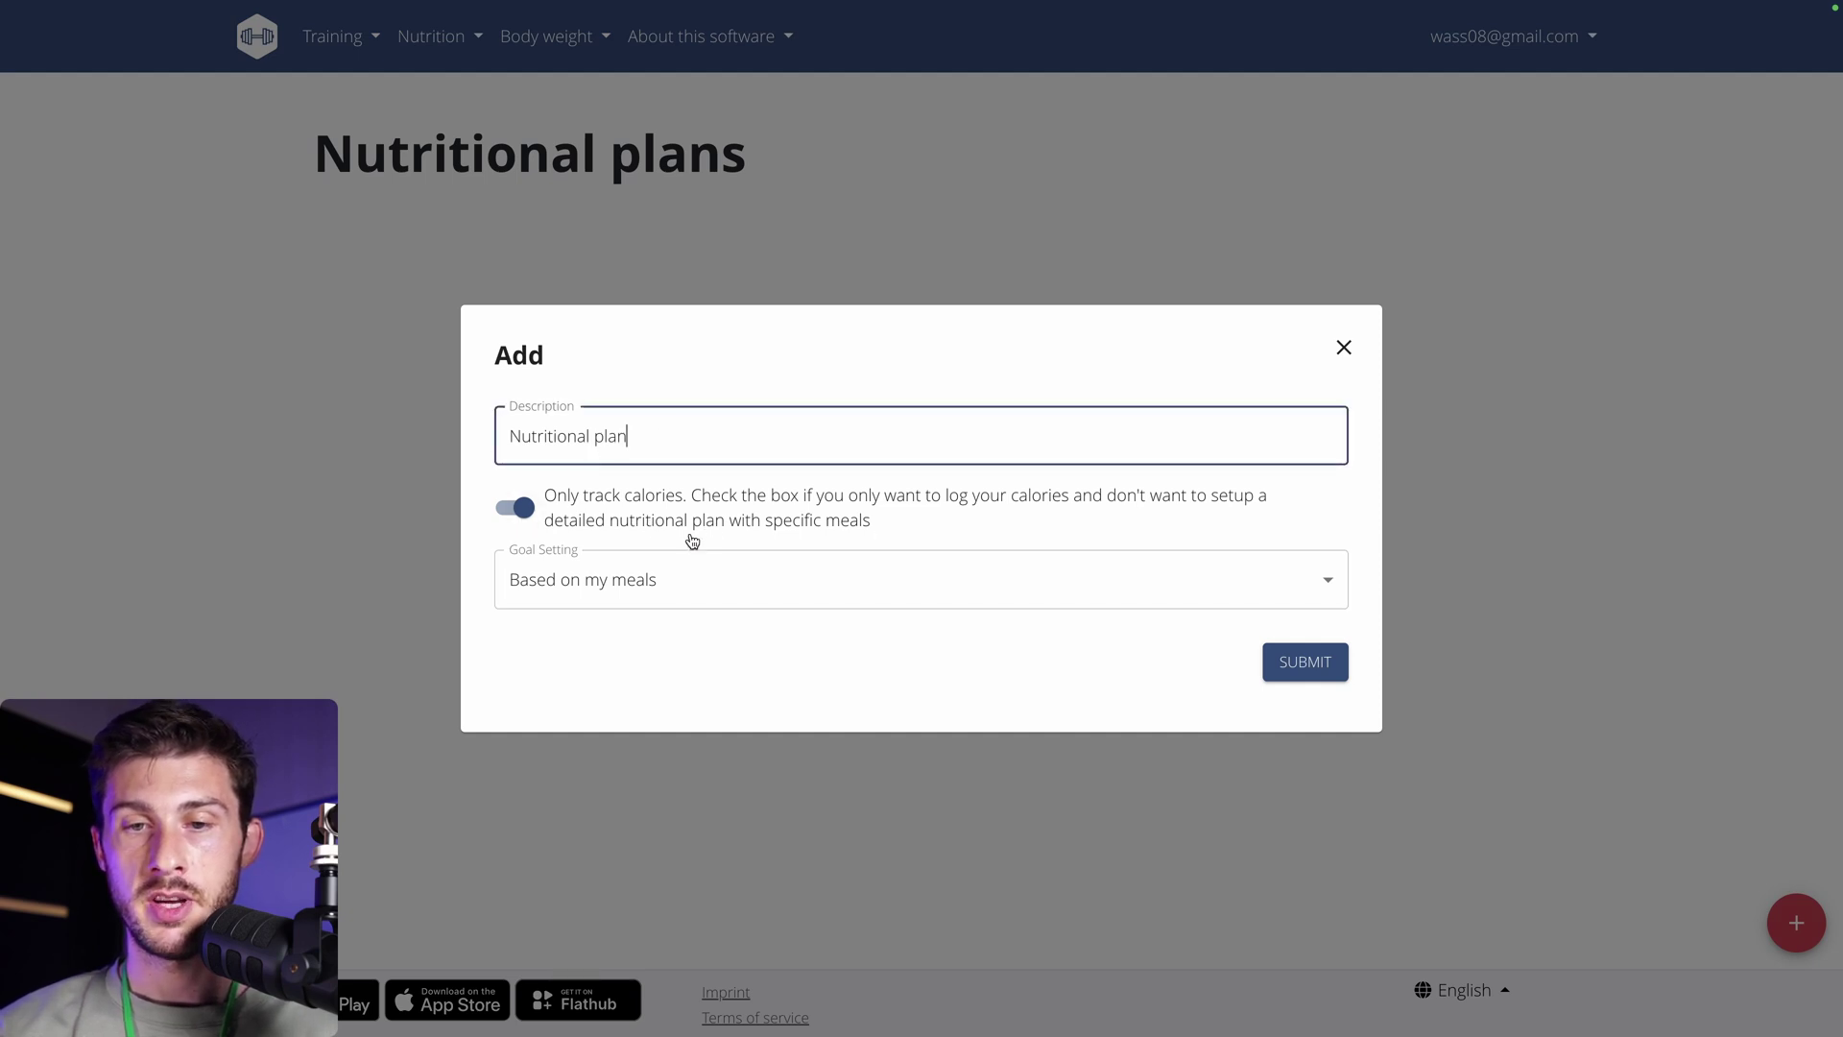
click(1287, 673)
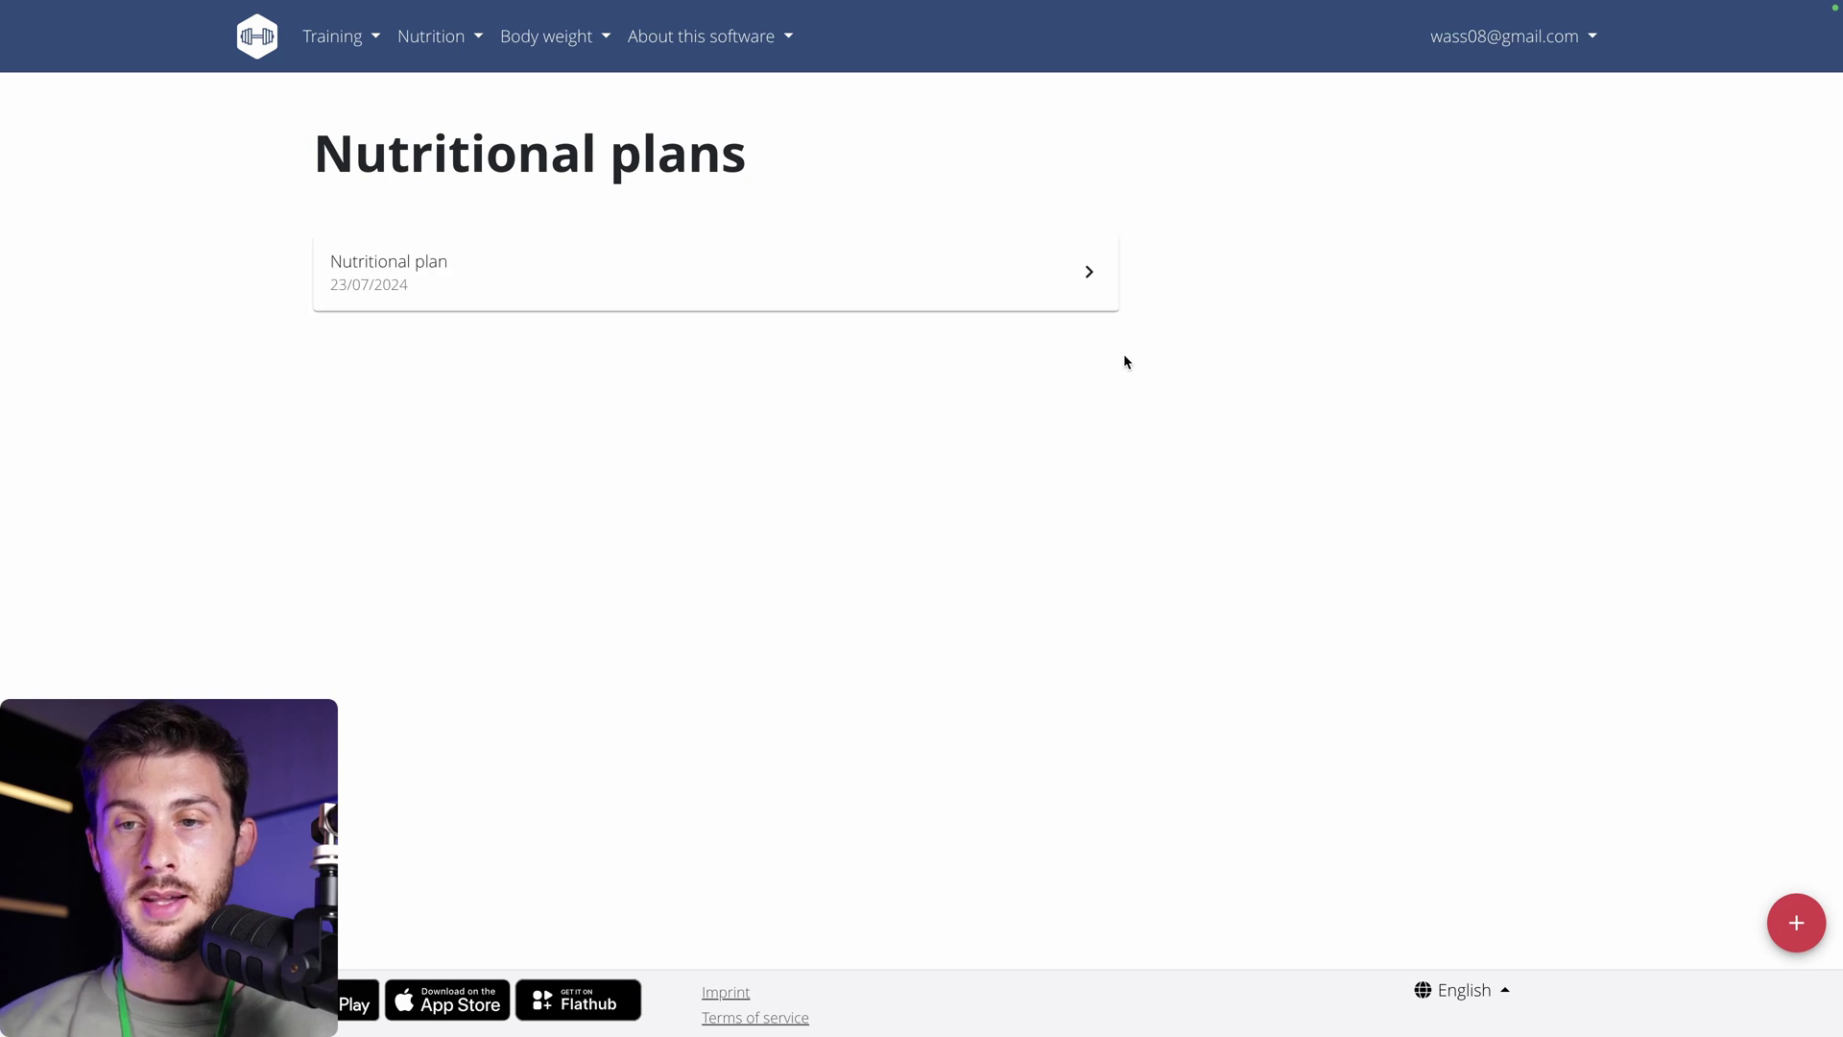
click(1086, 273)
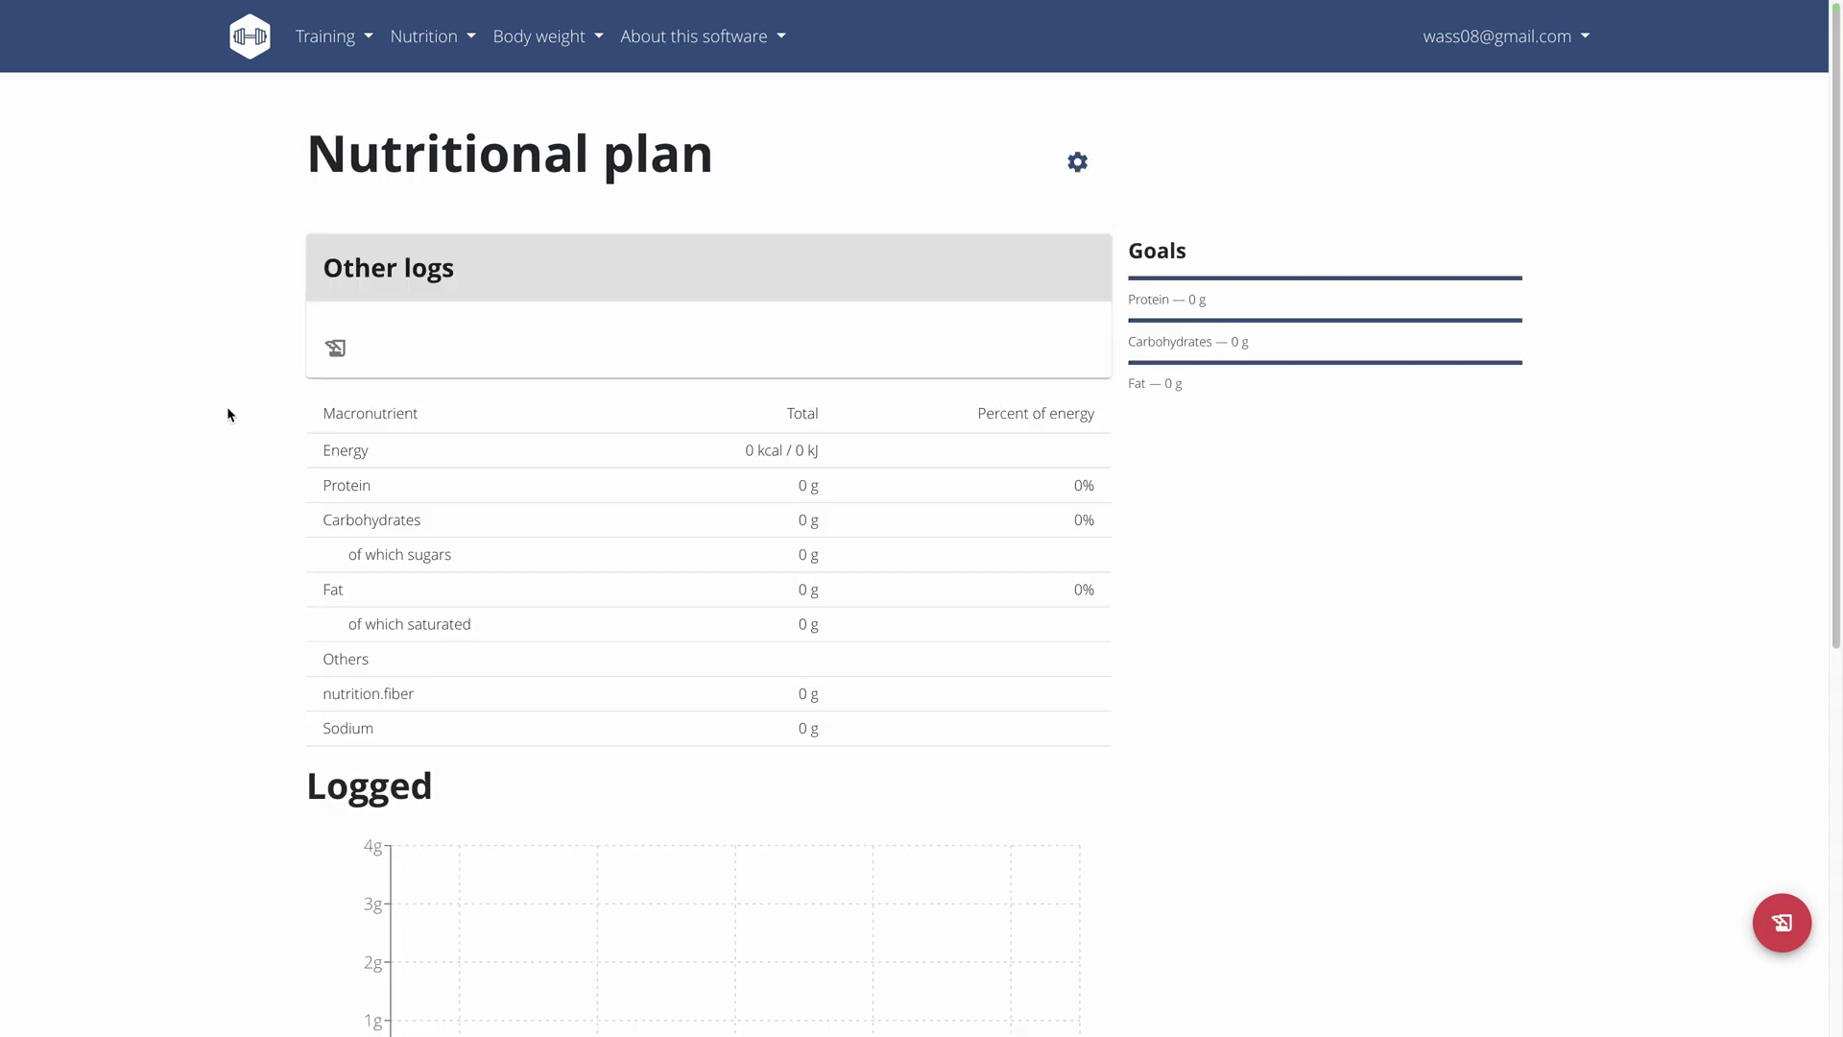
Log 200 g of Peas in the diary and check the Logged chart shows 150 kcal.
scroll(244, 485, down, 3)
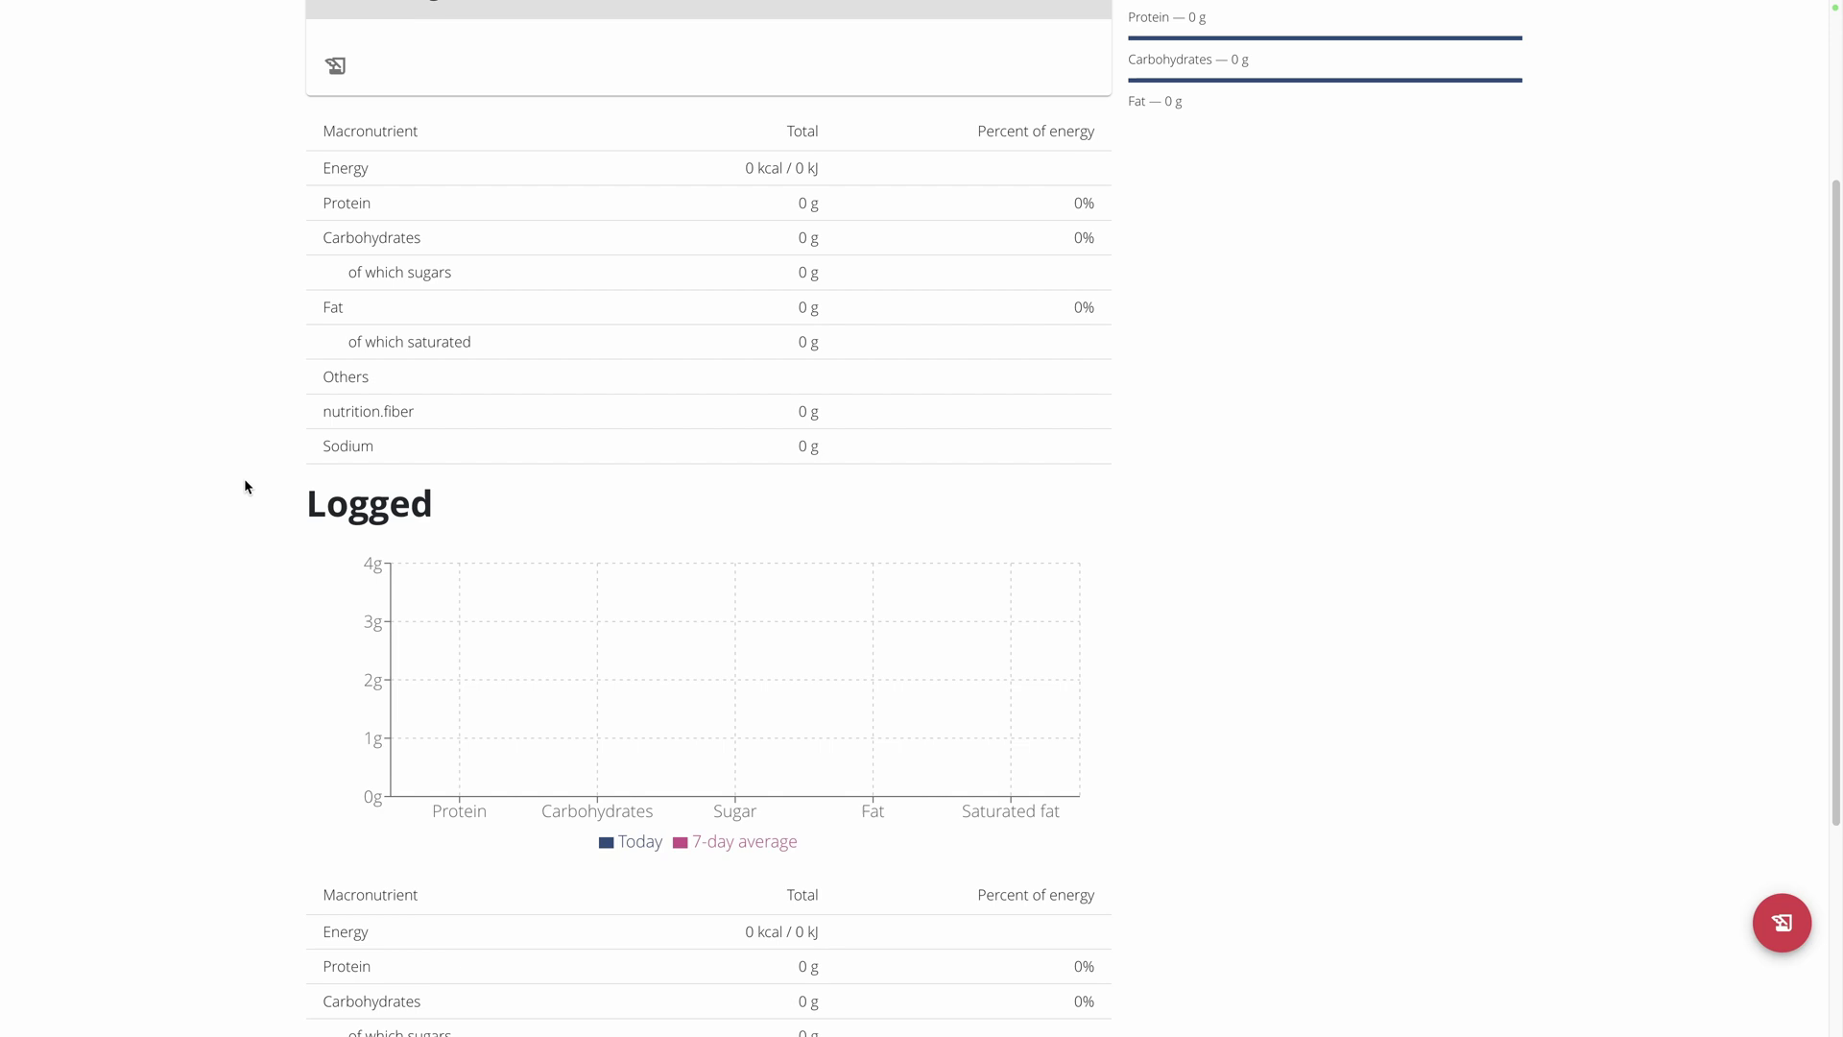
scroll(245, 482, down, 1)
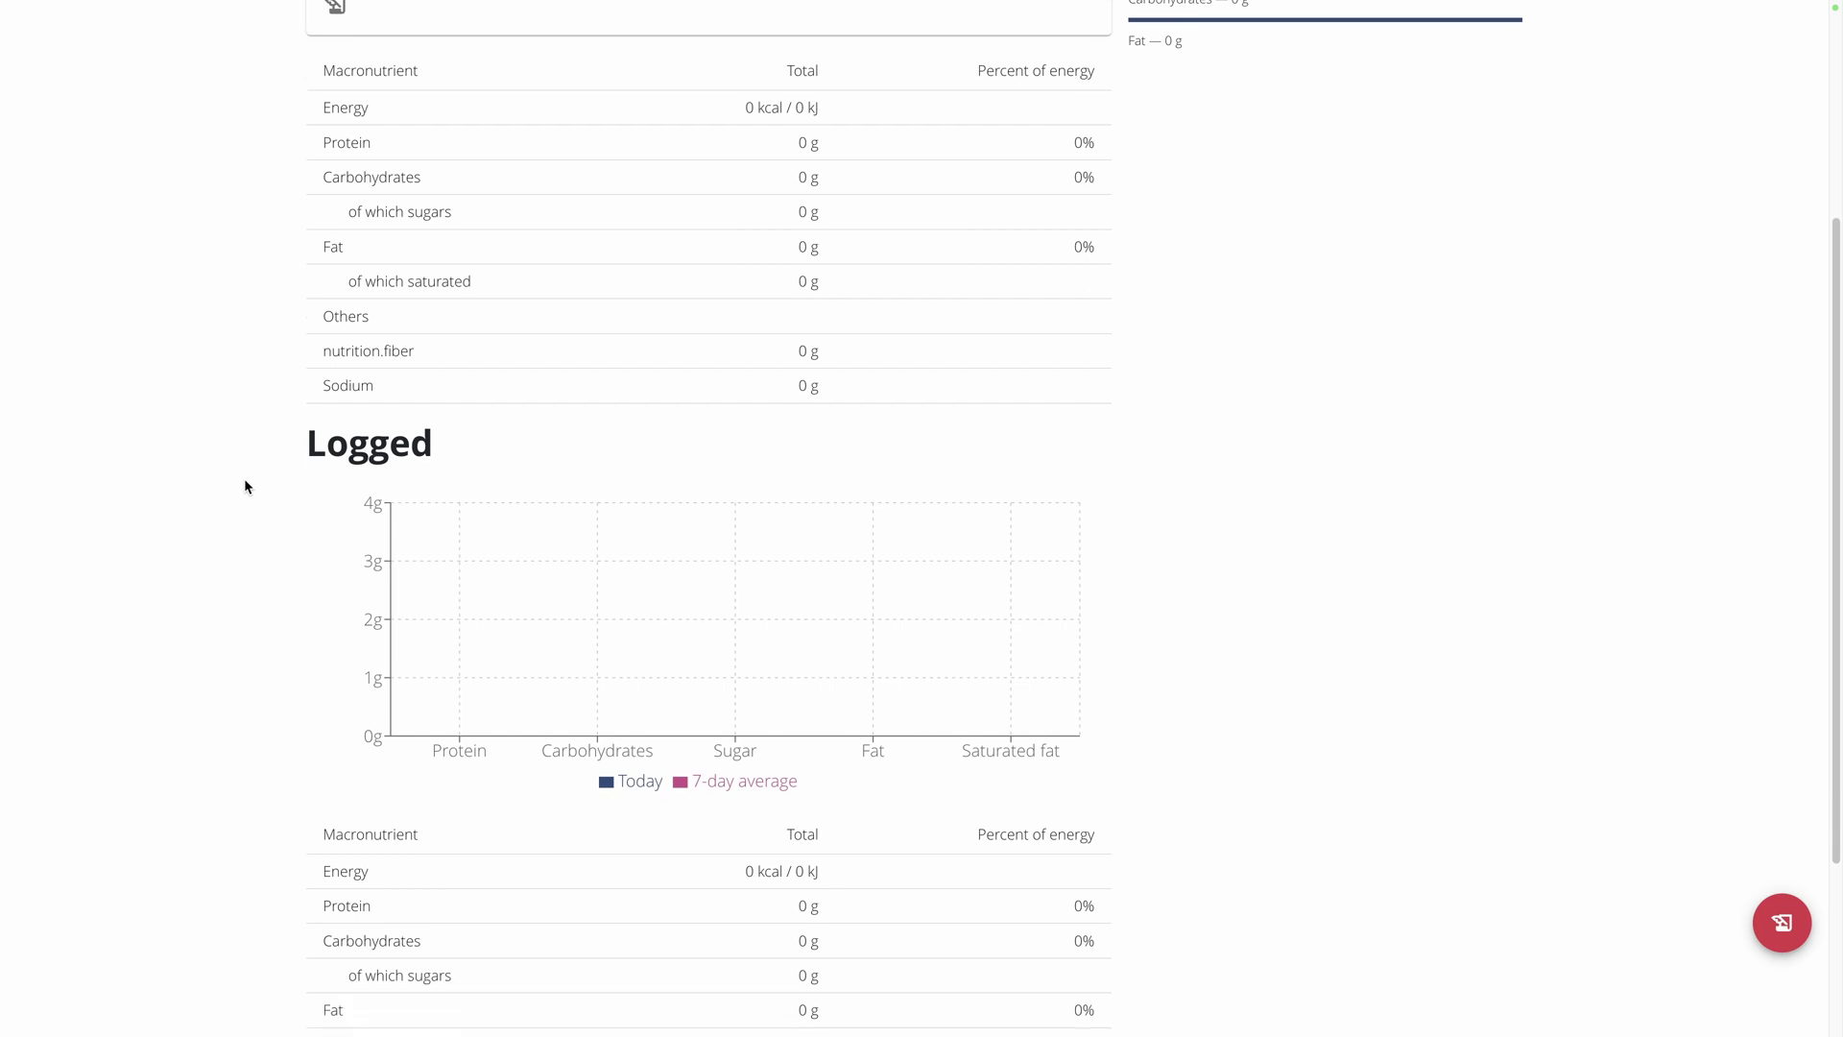
scroll(245, 480, up, 3)
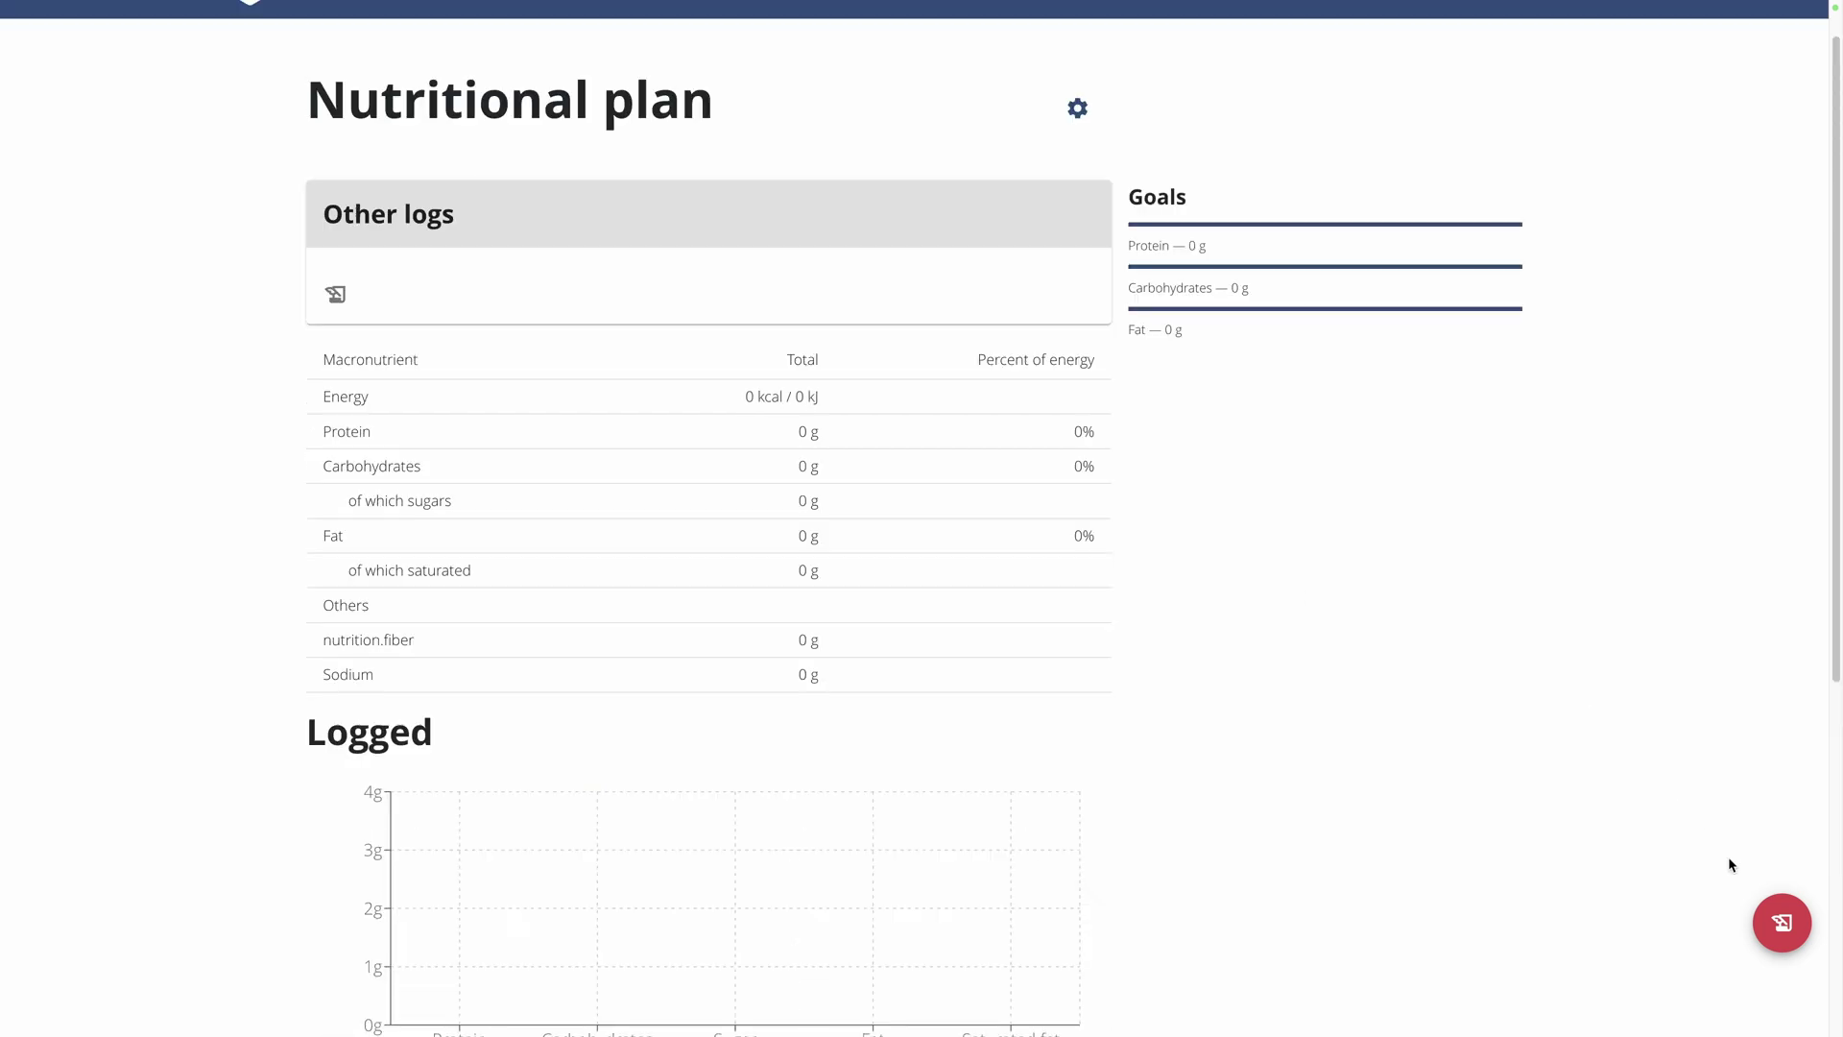
click(1771, 921)
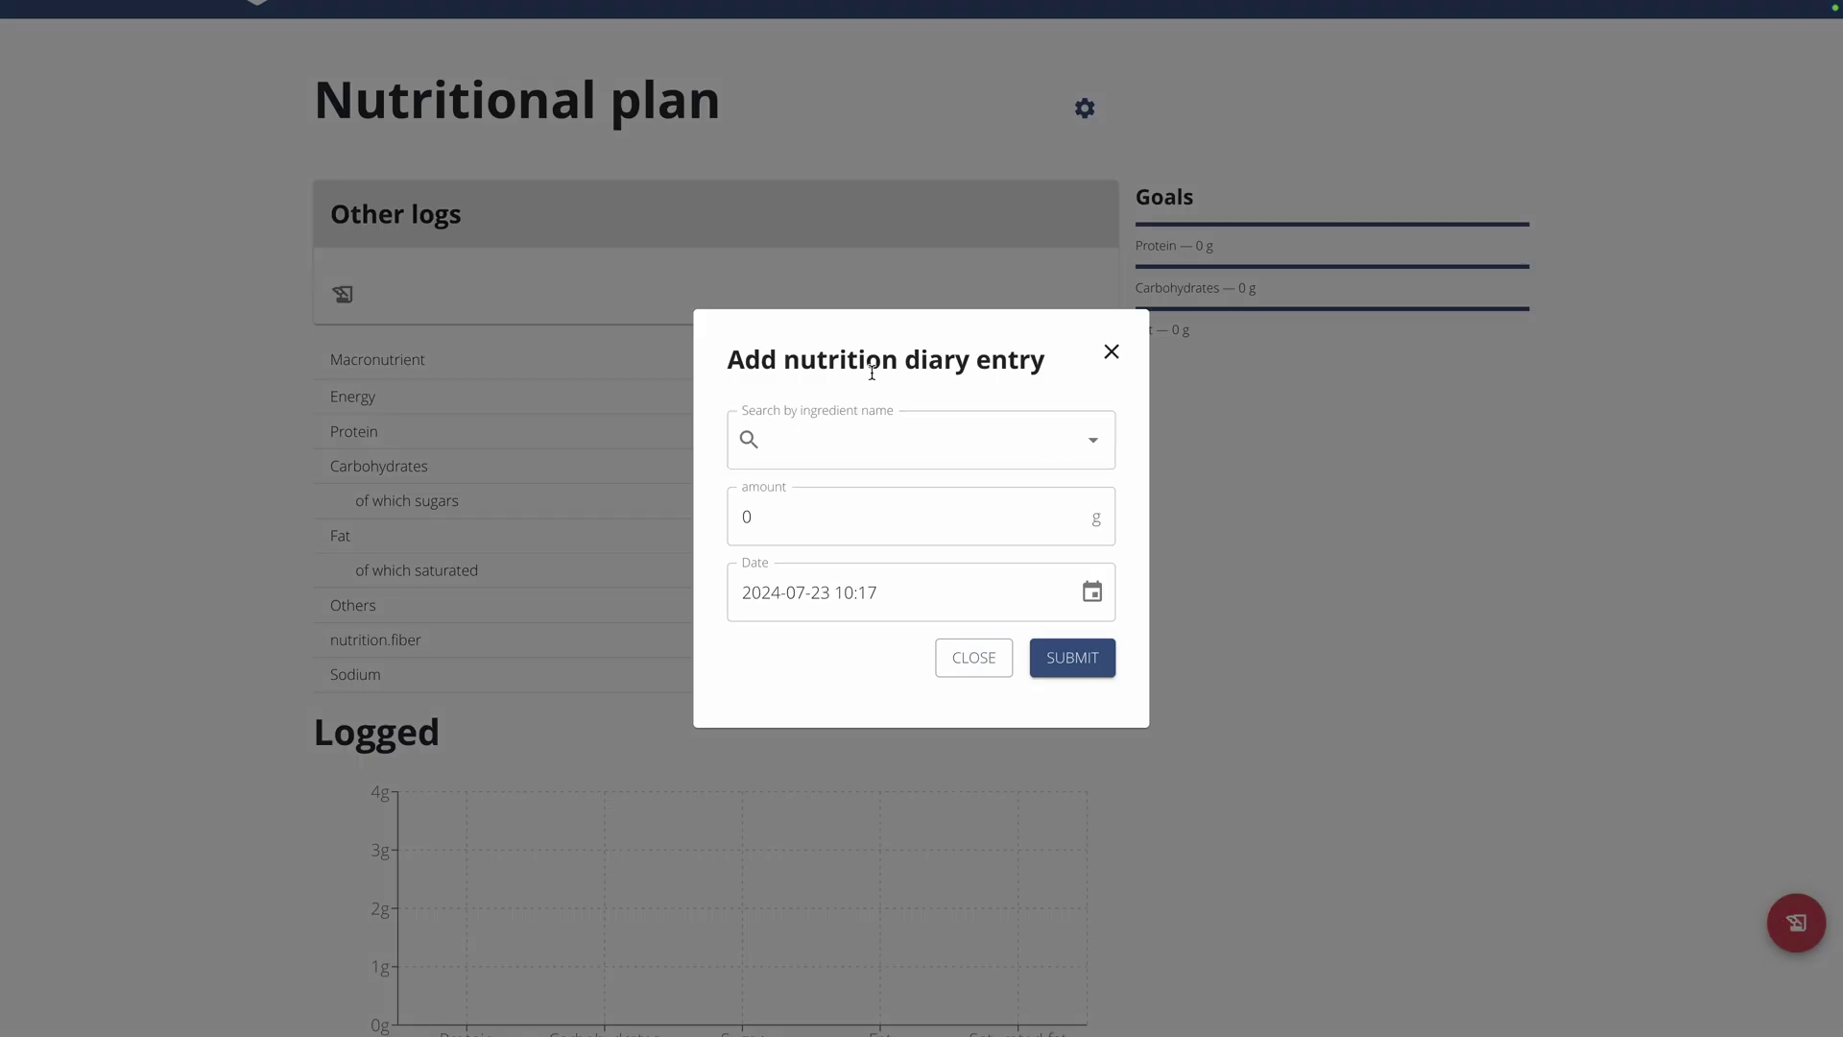
click(870, 446)
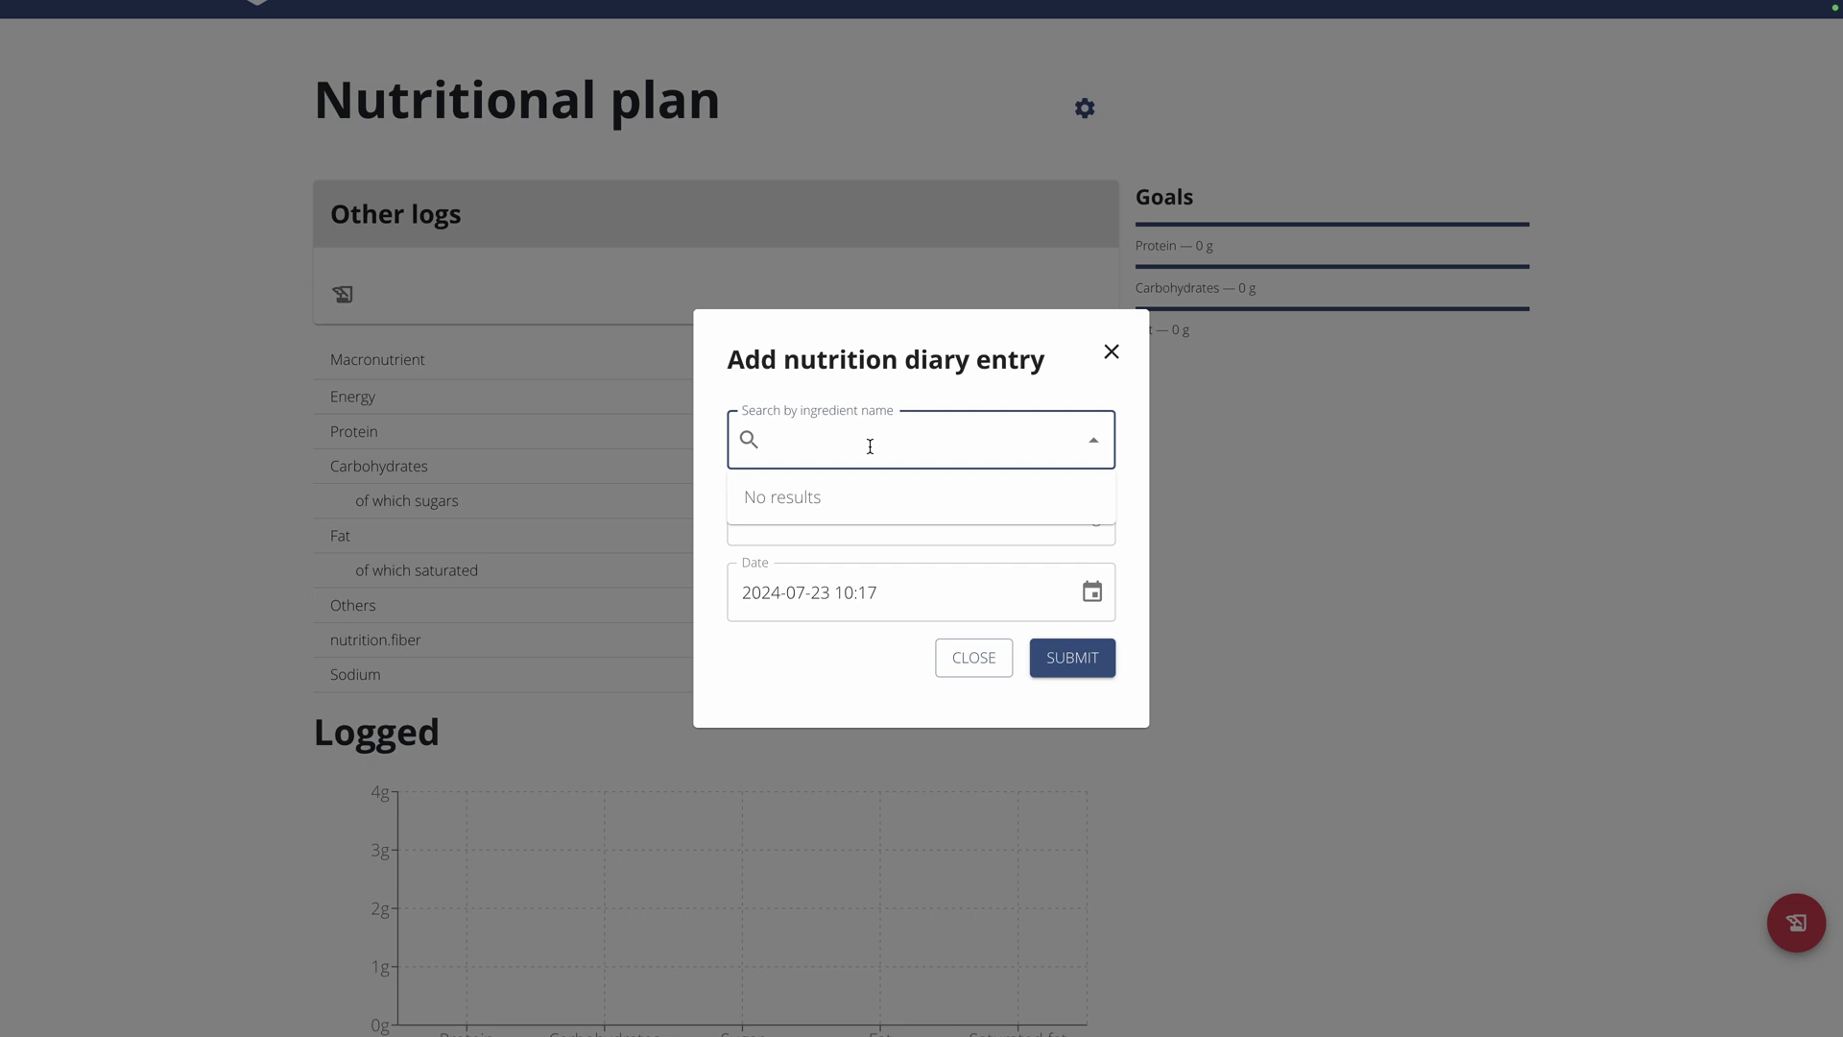
text(pea)
click(803, 716)
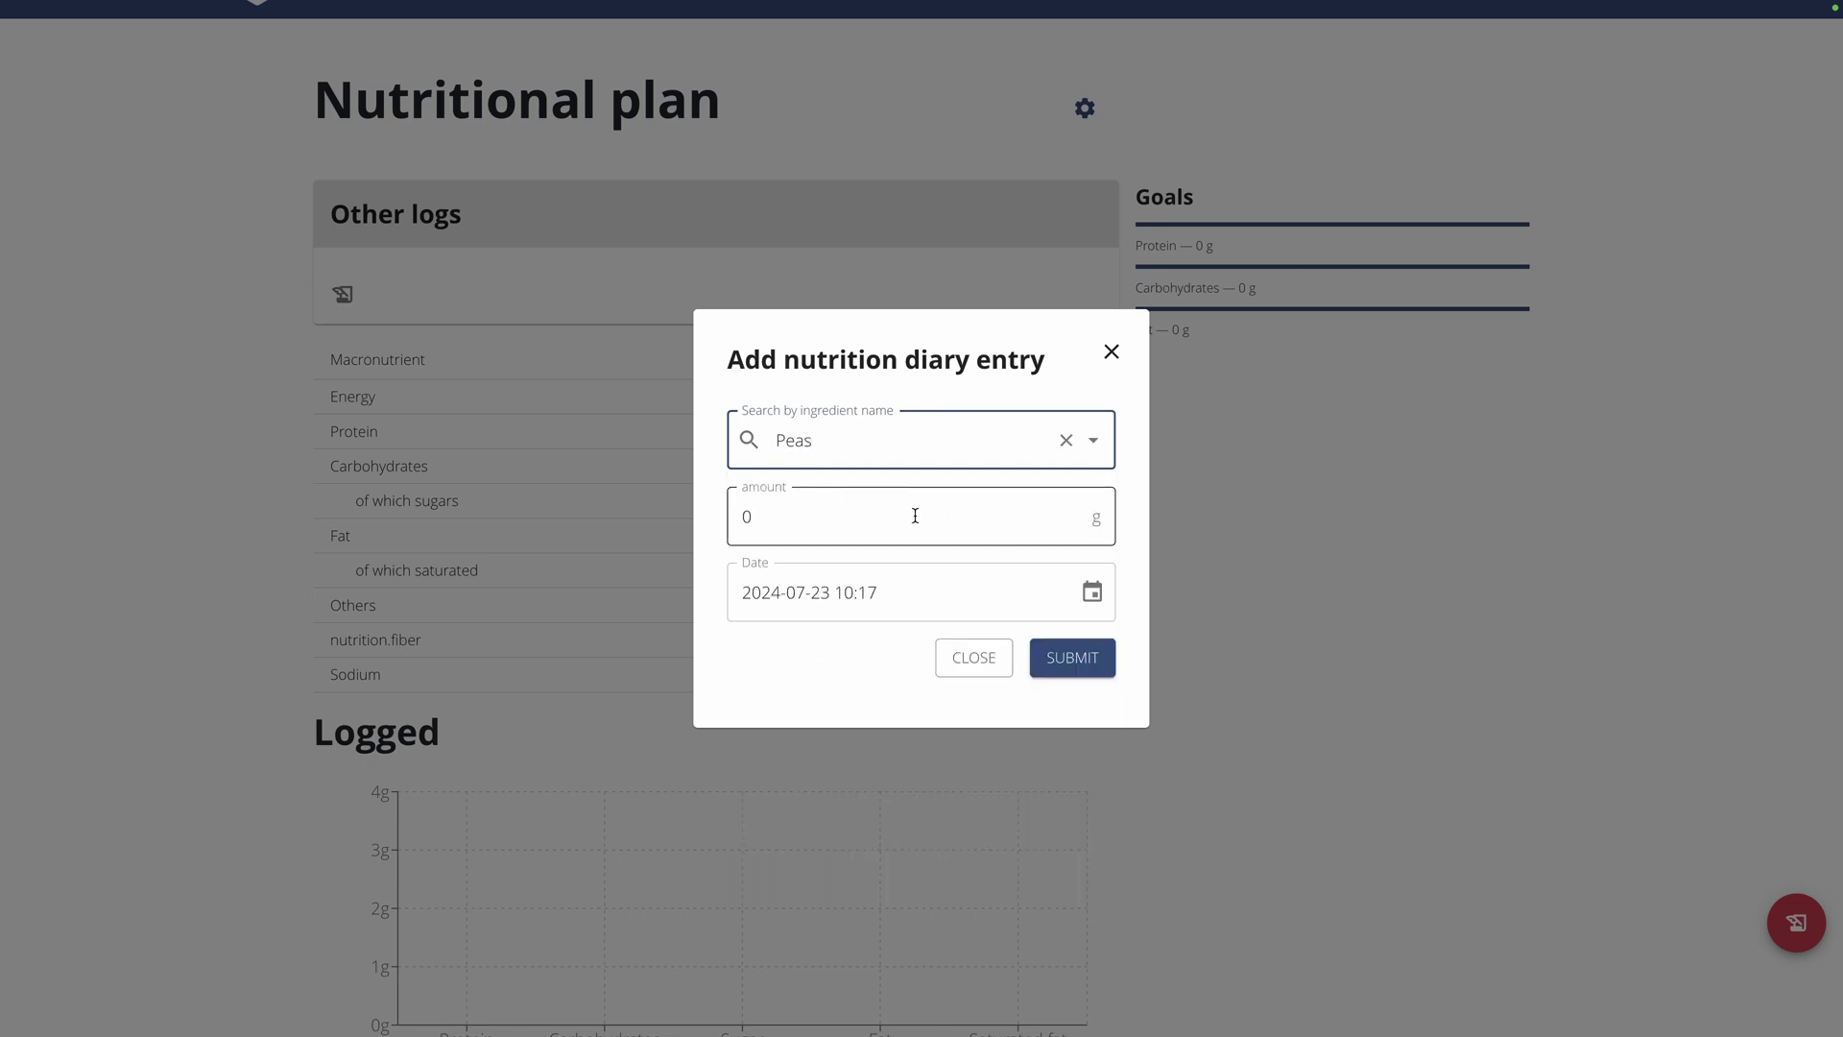
click(901, 515)
text(200)
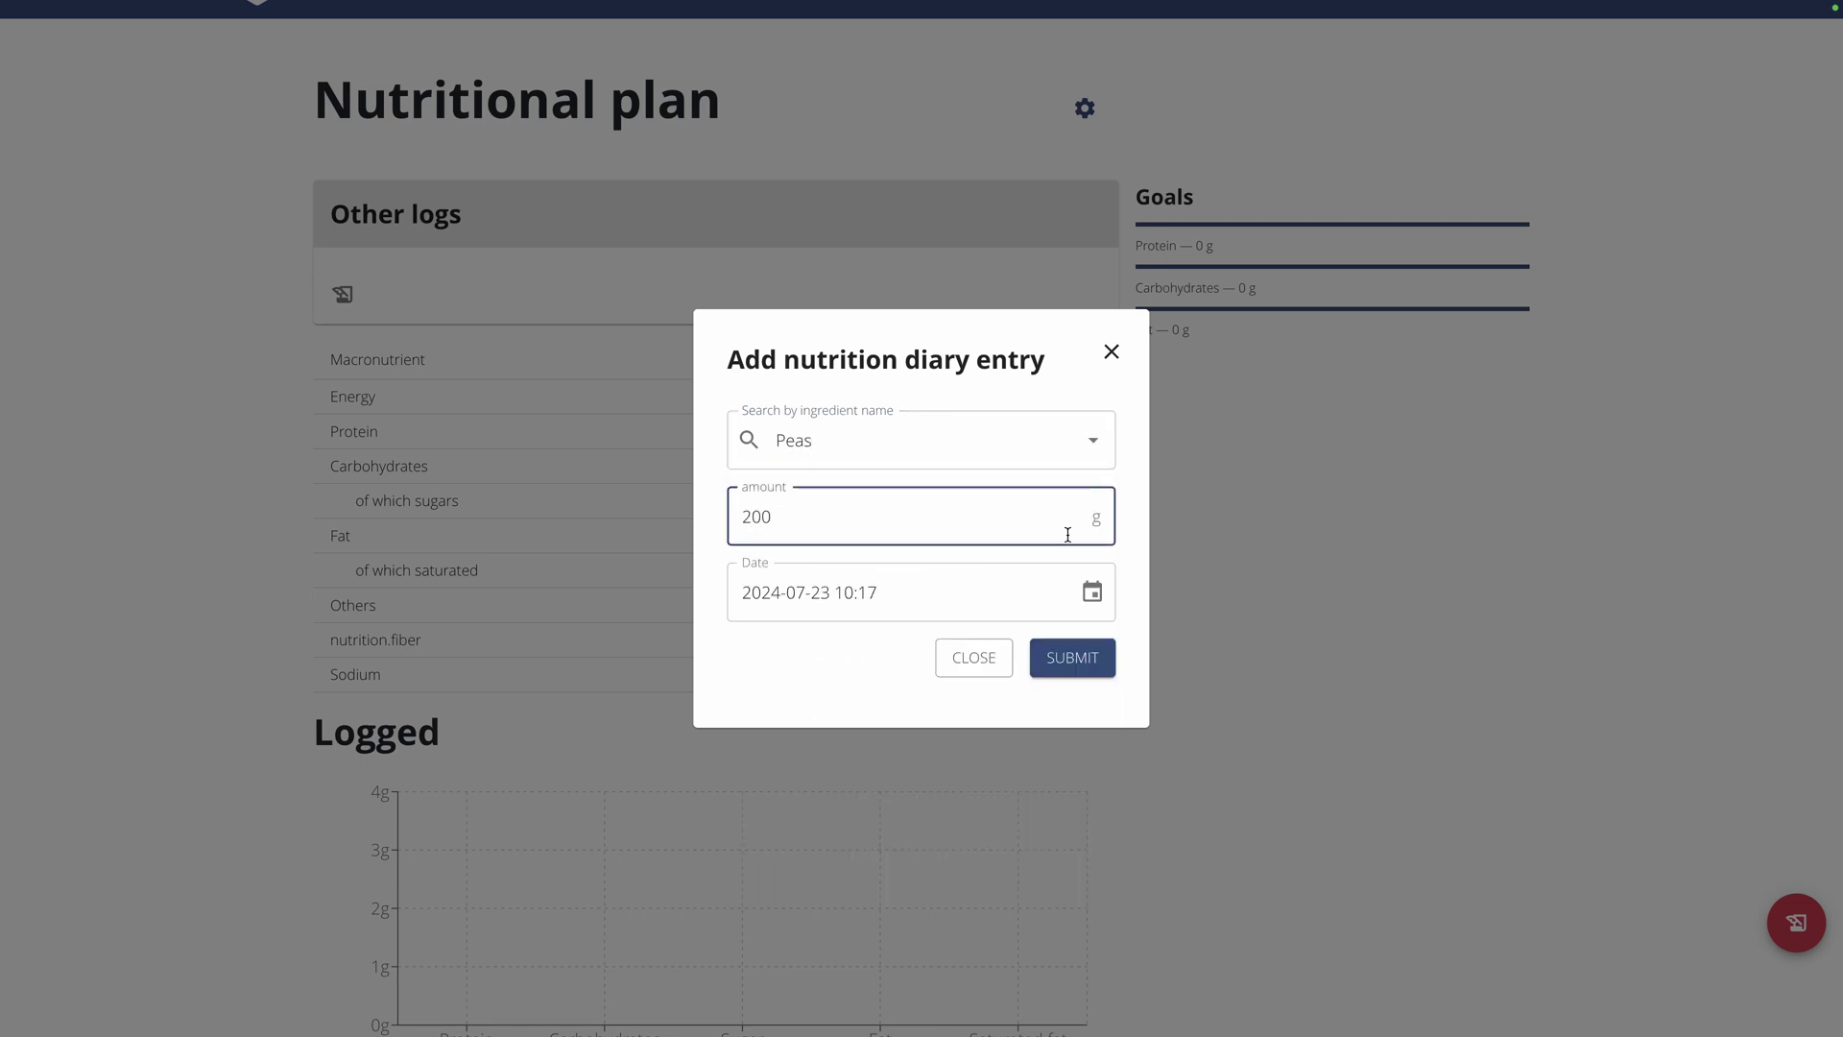
click(1072, 656)
scroll(215, 486, down, 5)
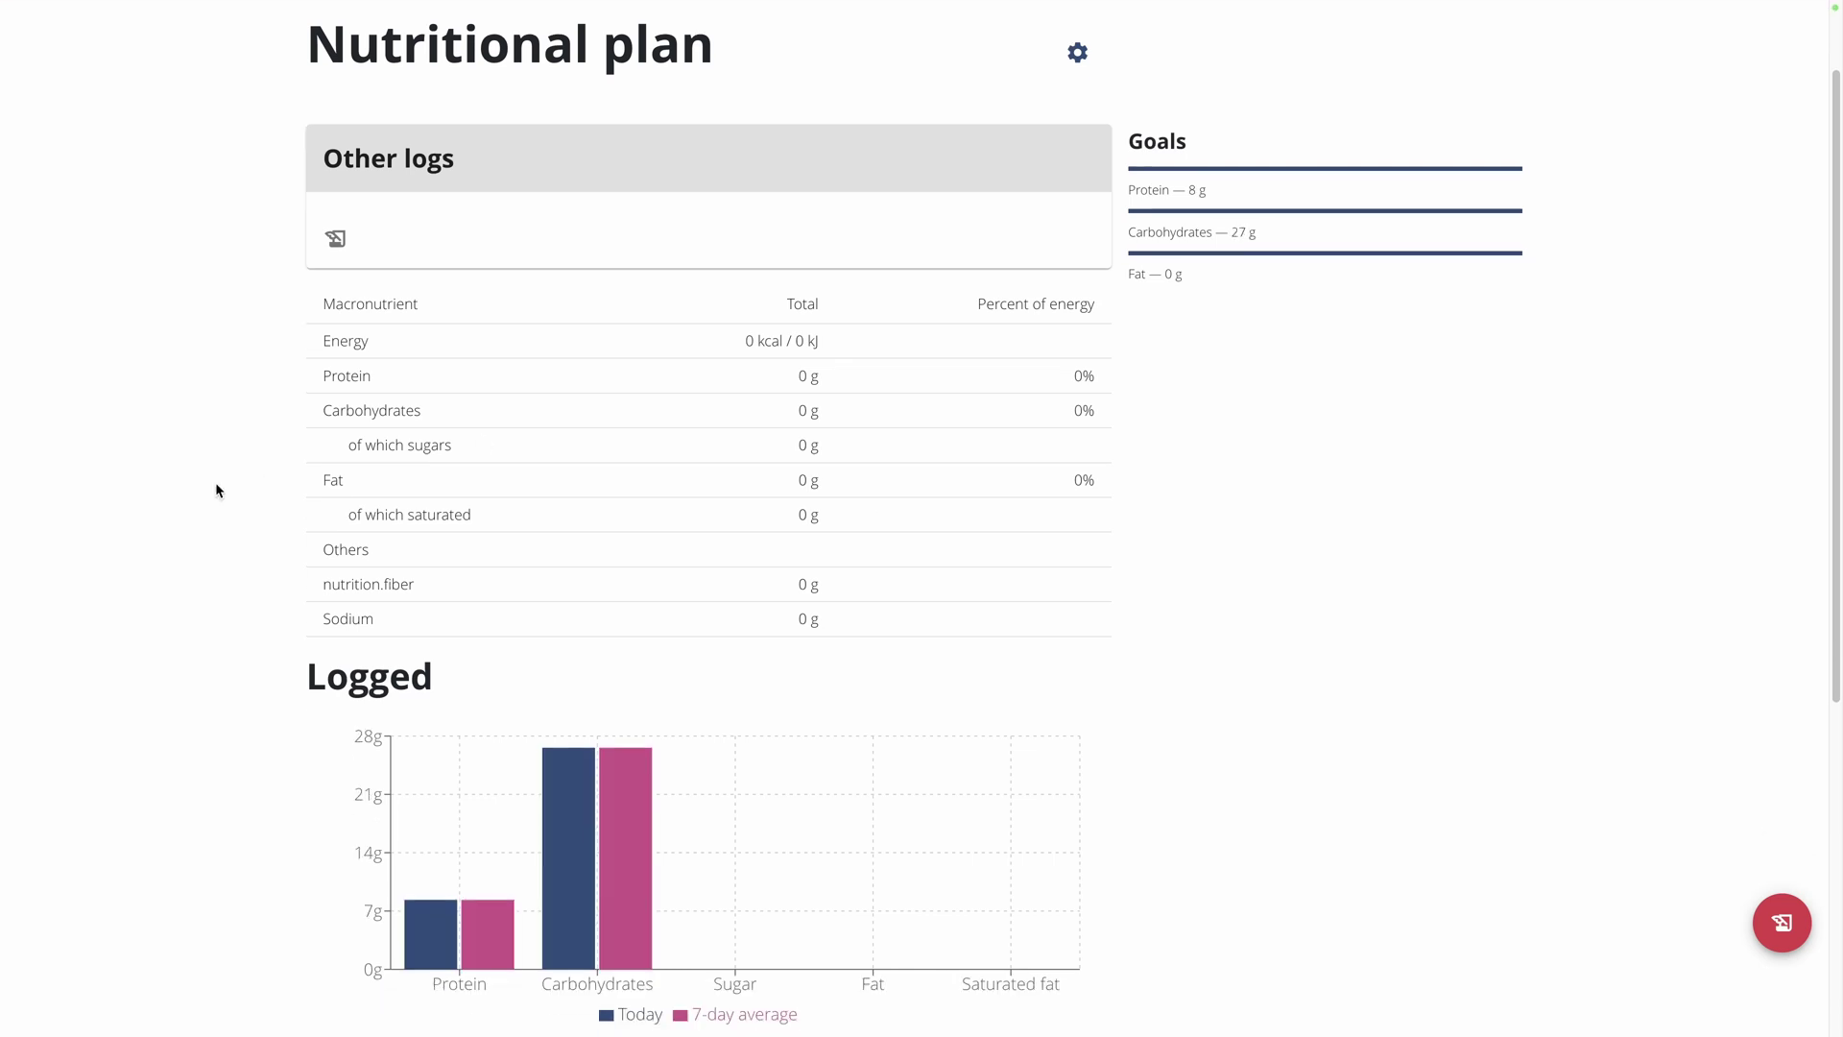
scroll(215, 490, down, 2)
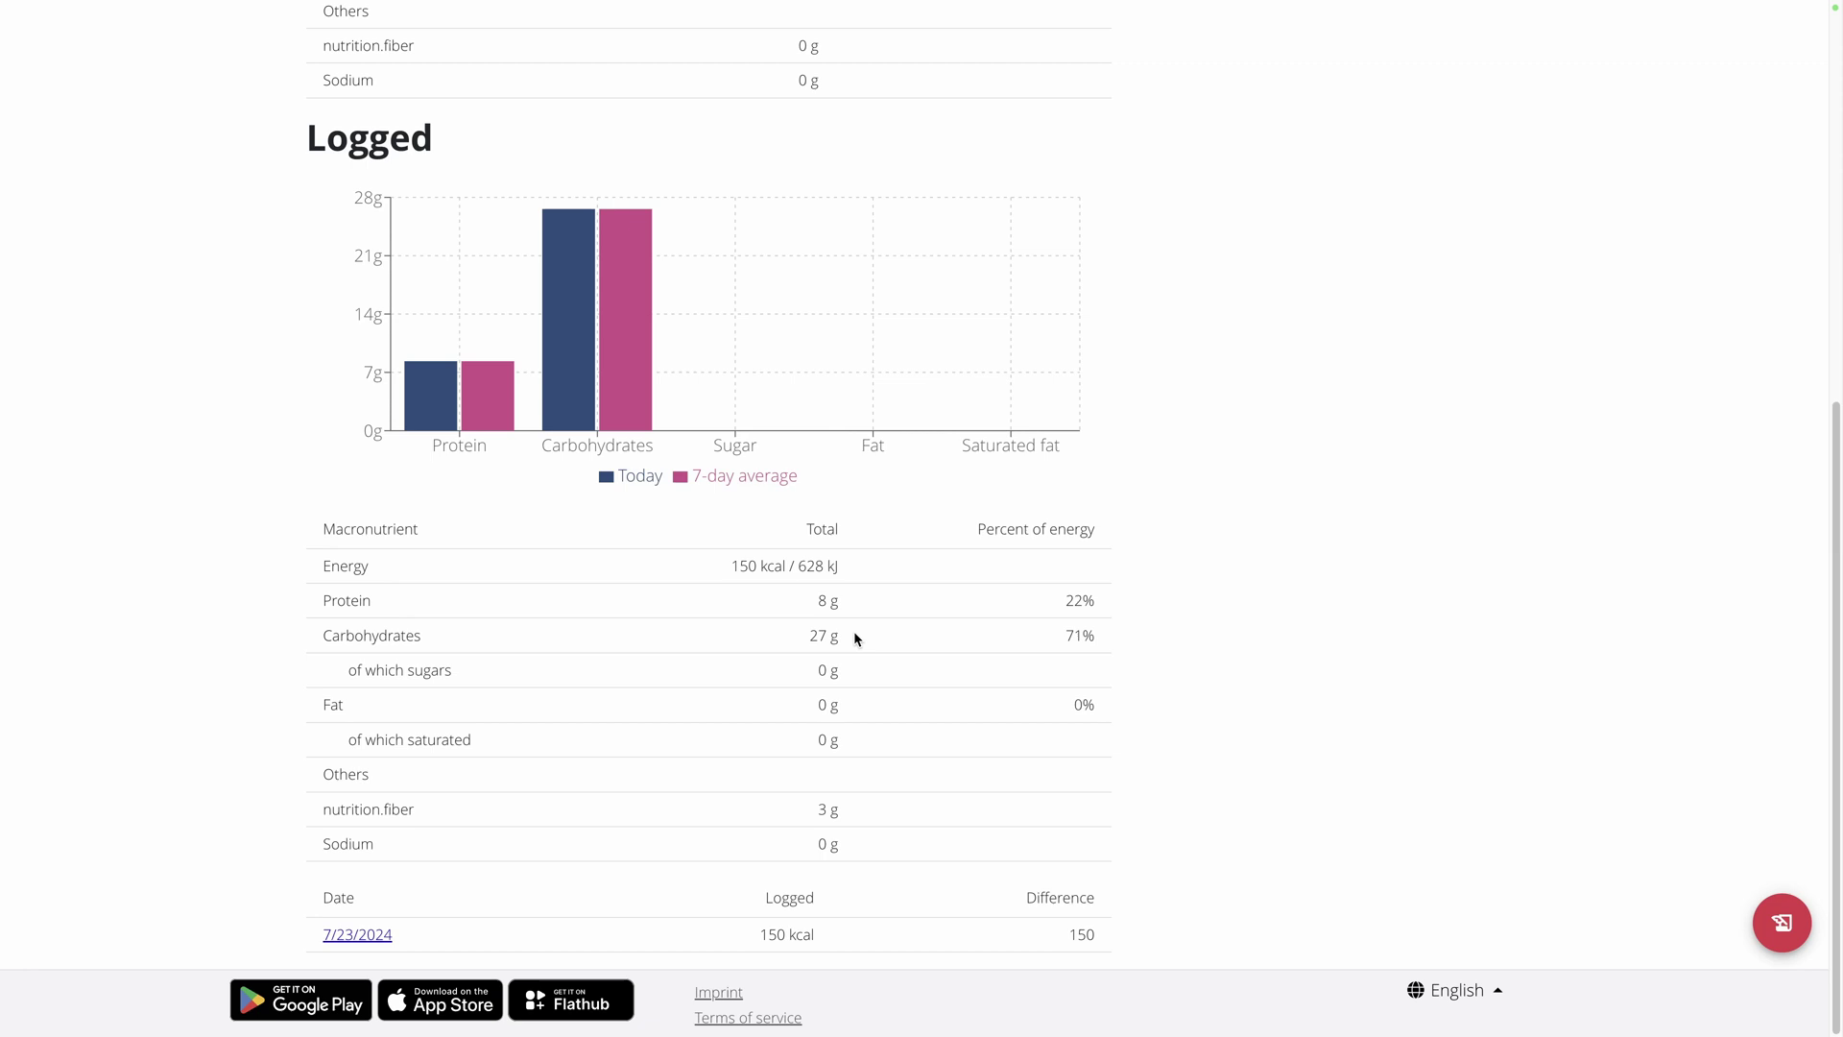
scroll(251, 492, up, 7)
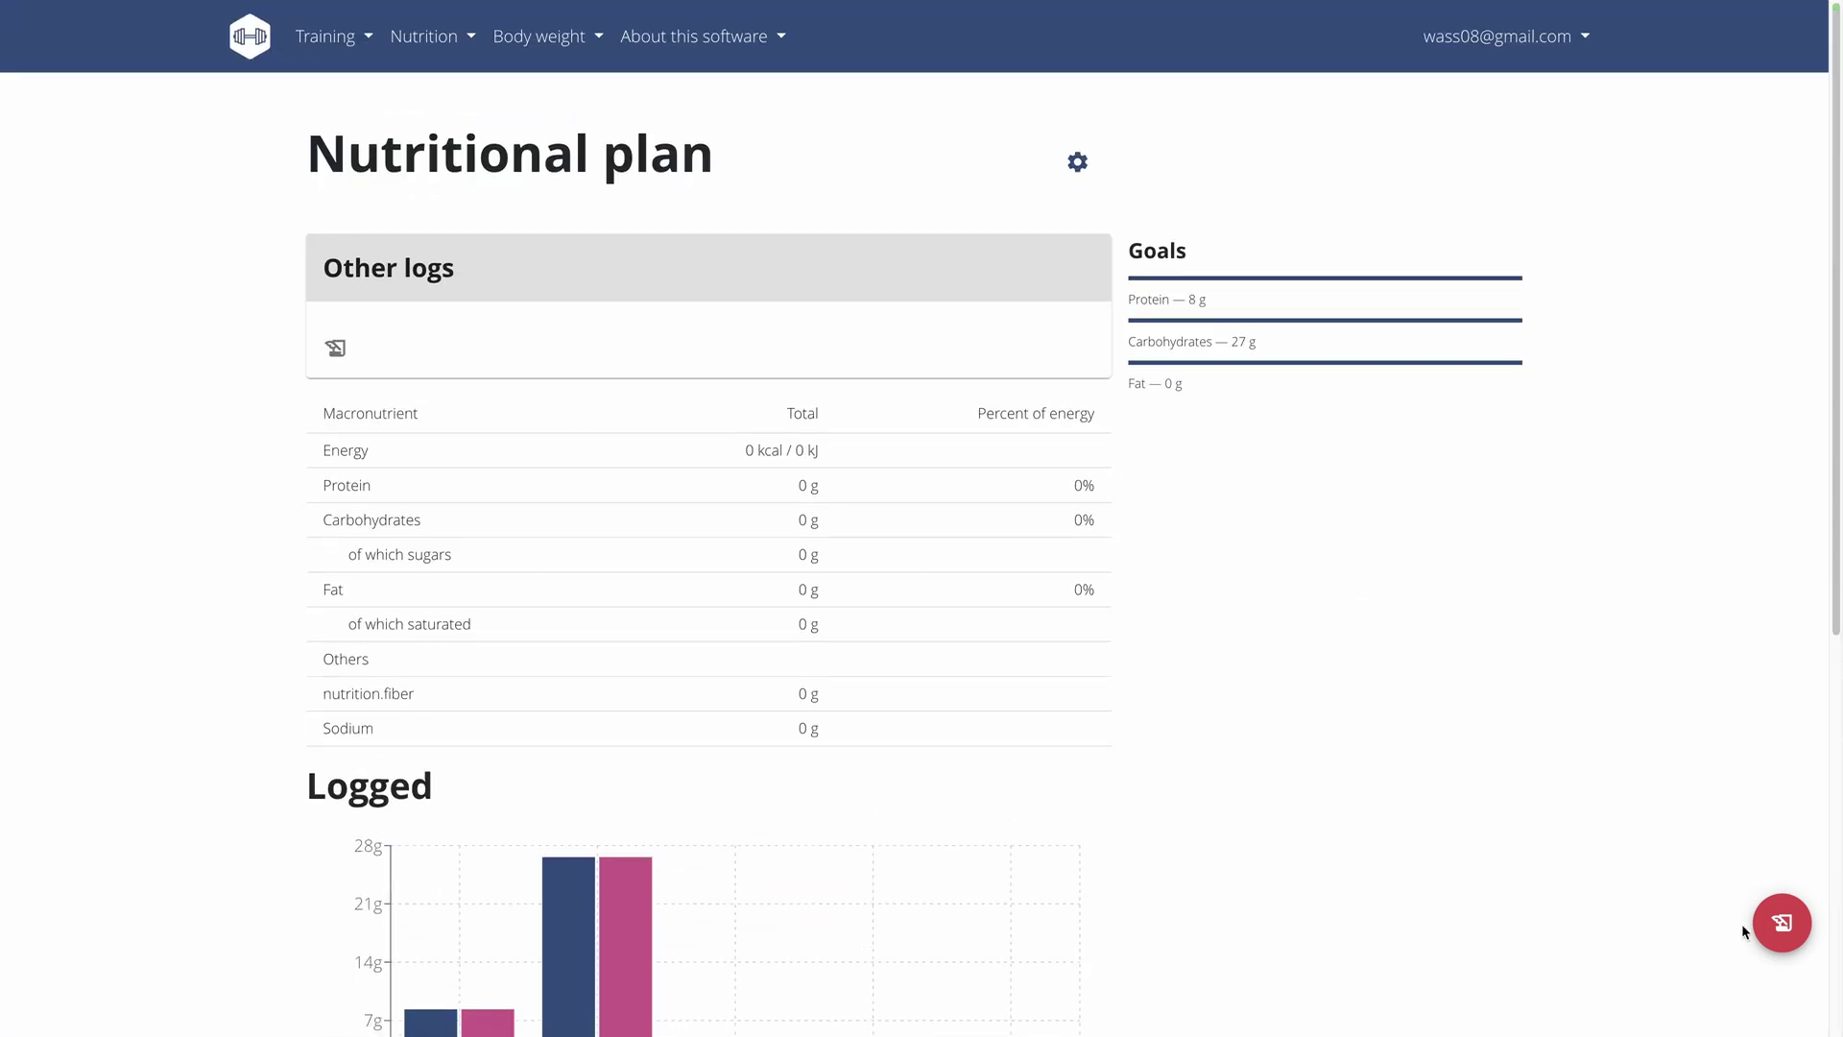
Start a diary entry for Chicken pâté with an amount of 500 g.
click(1781, 923)
click(808, 451)
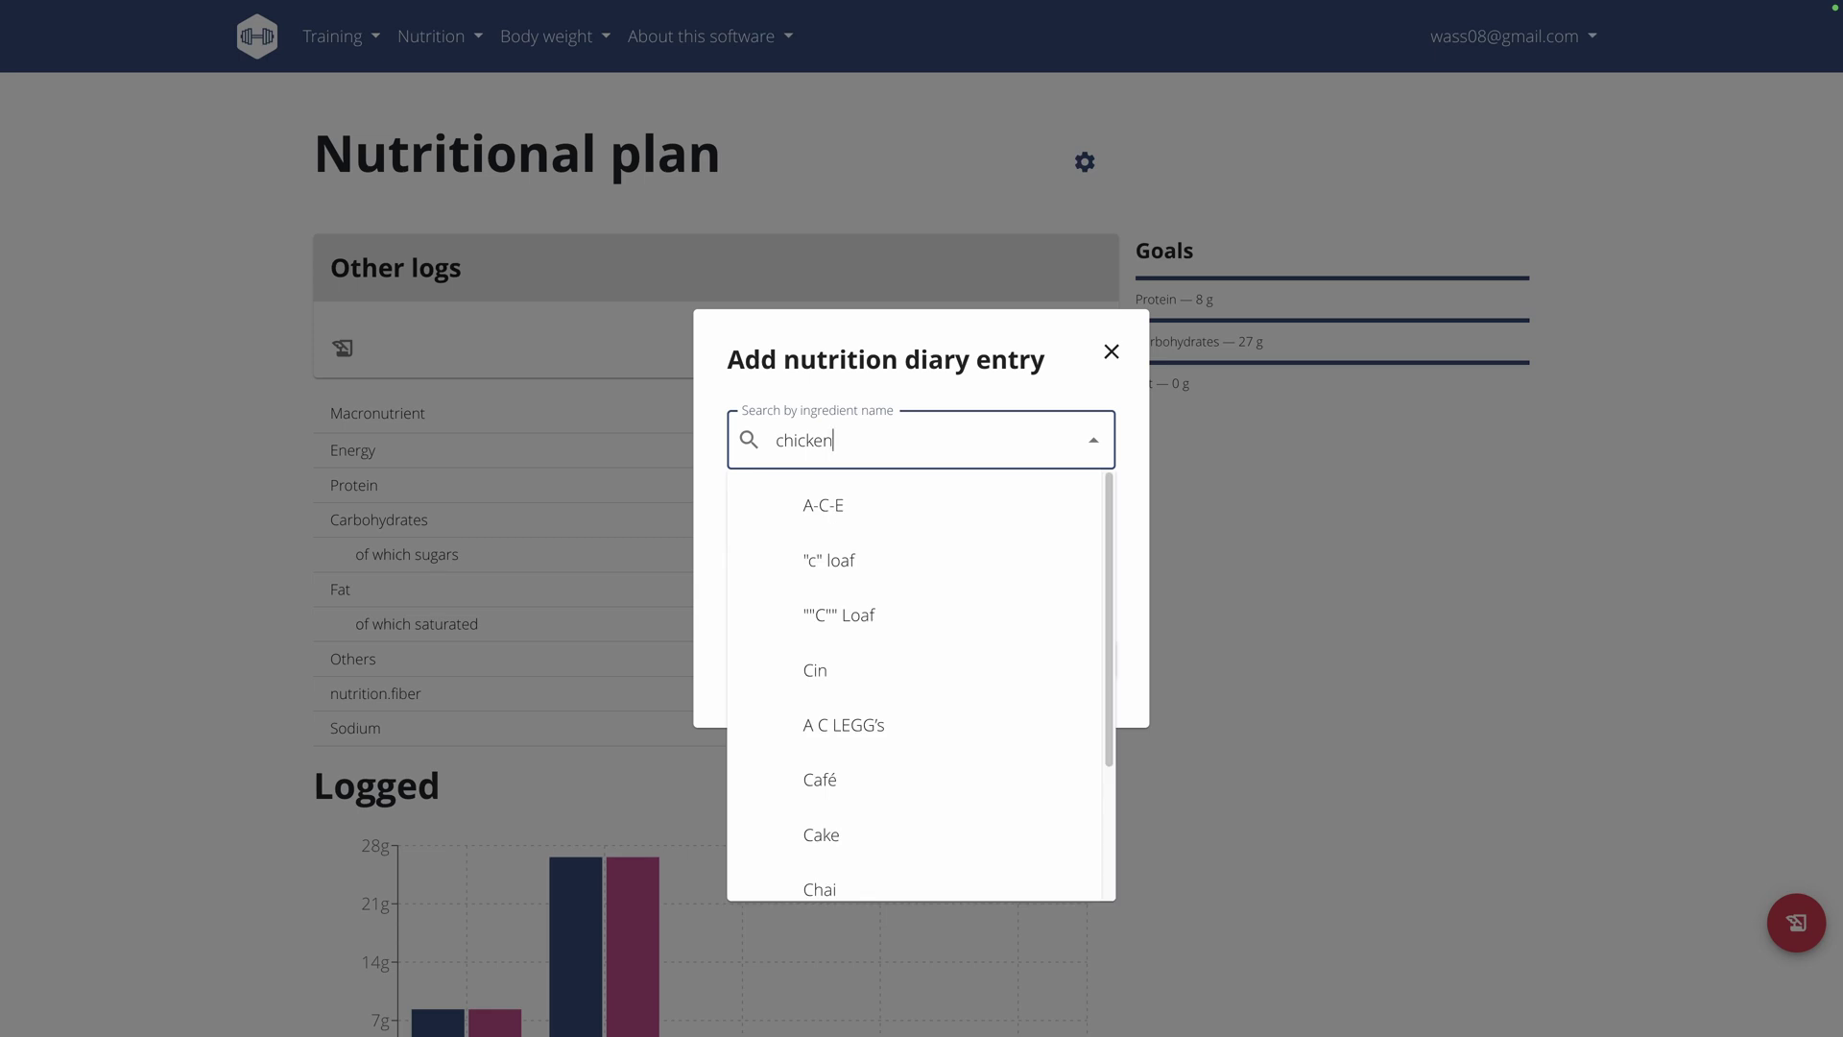
scroll(884, 572, down, 2)
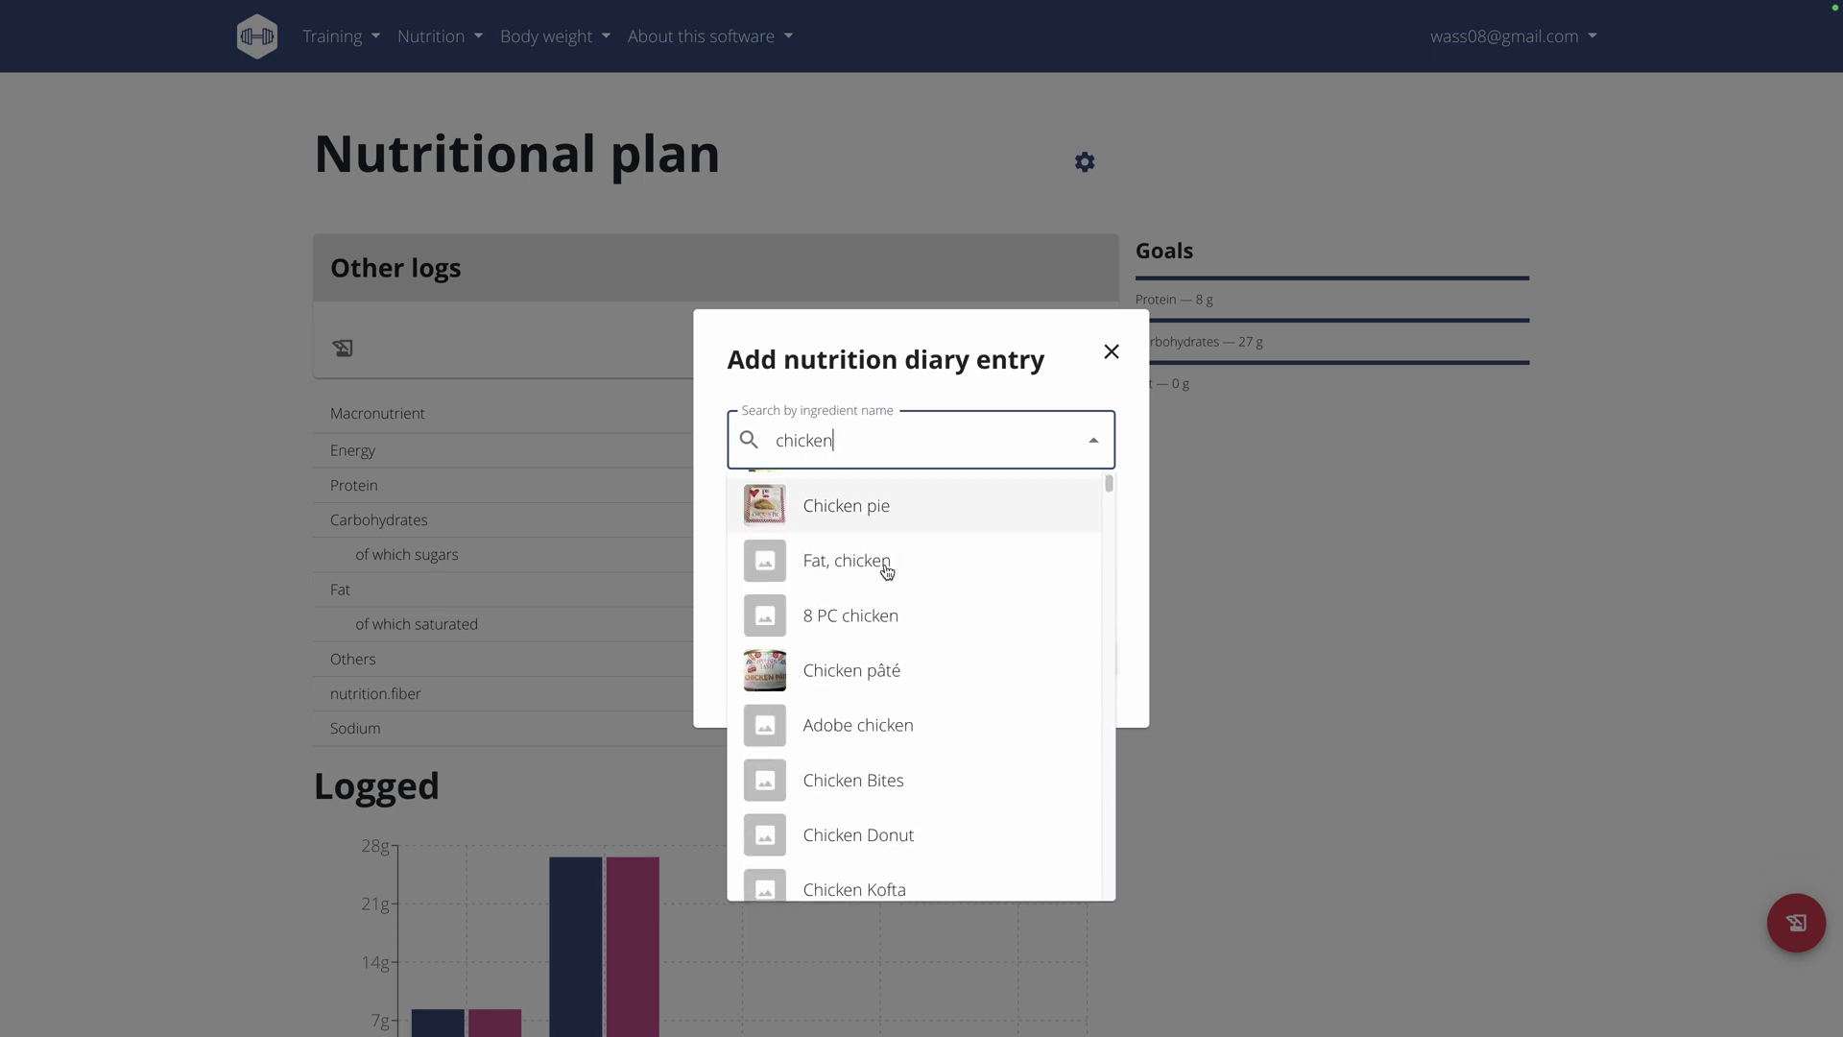
scroll(887, 573, up, 2)
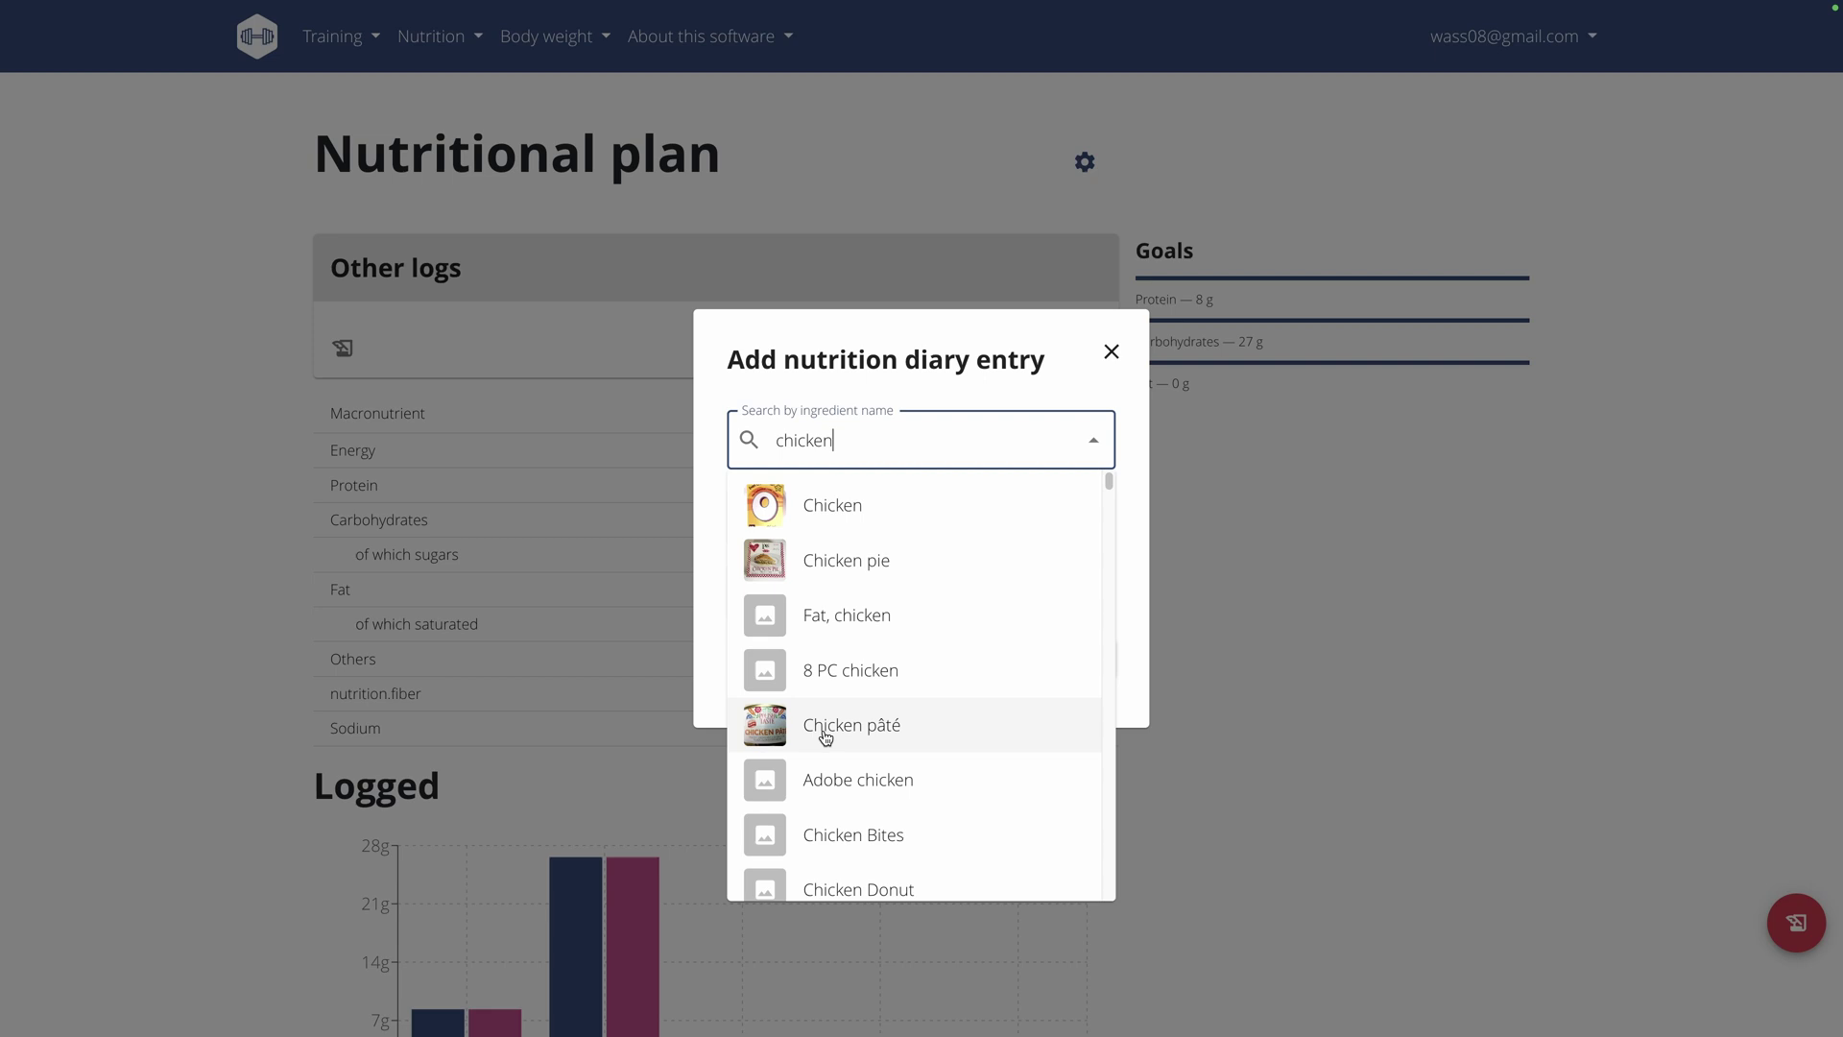
click(829, 733)
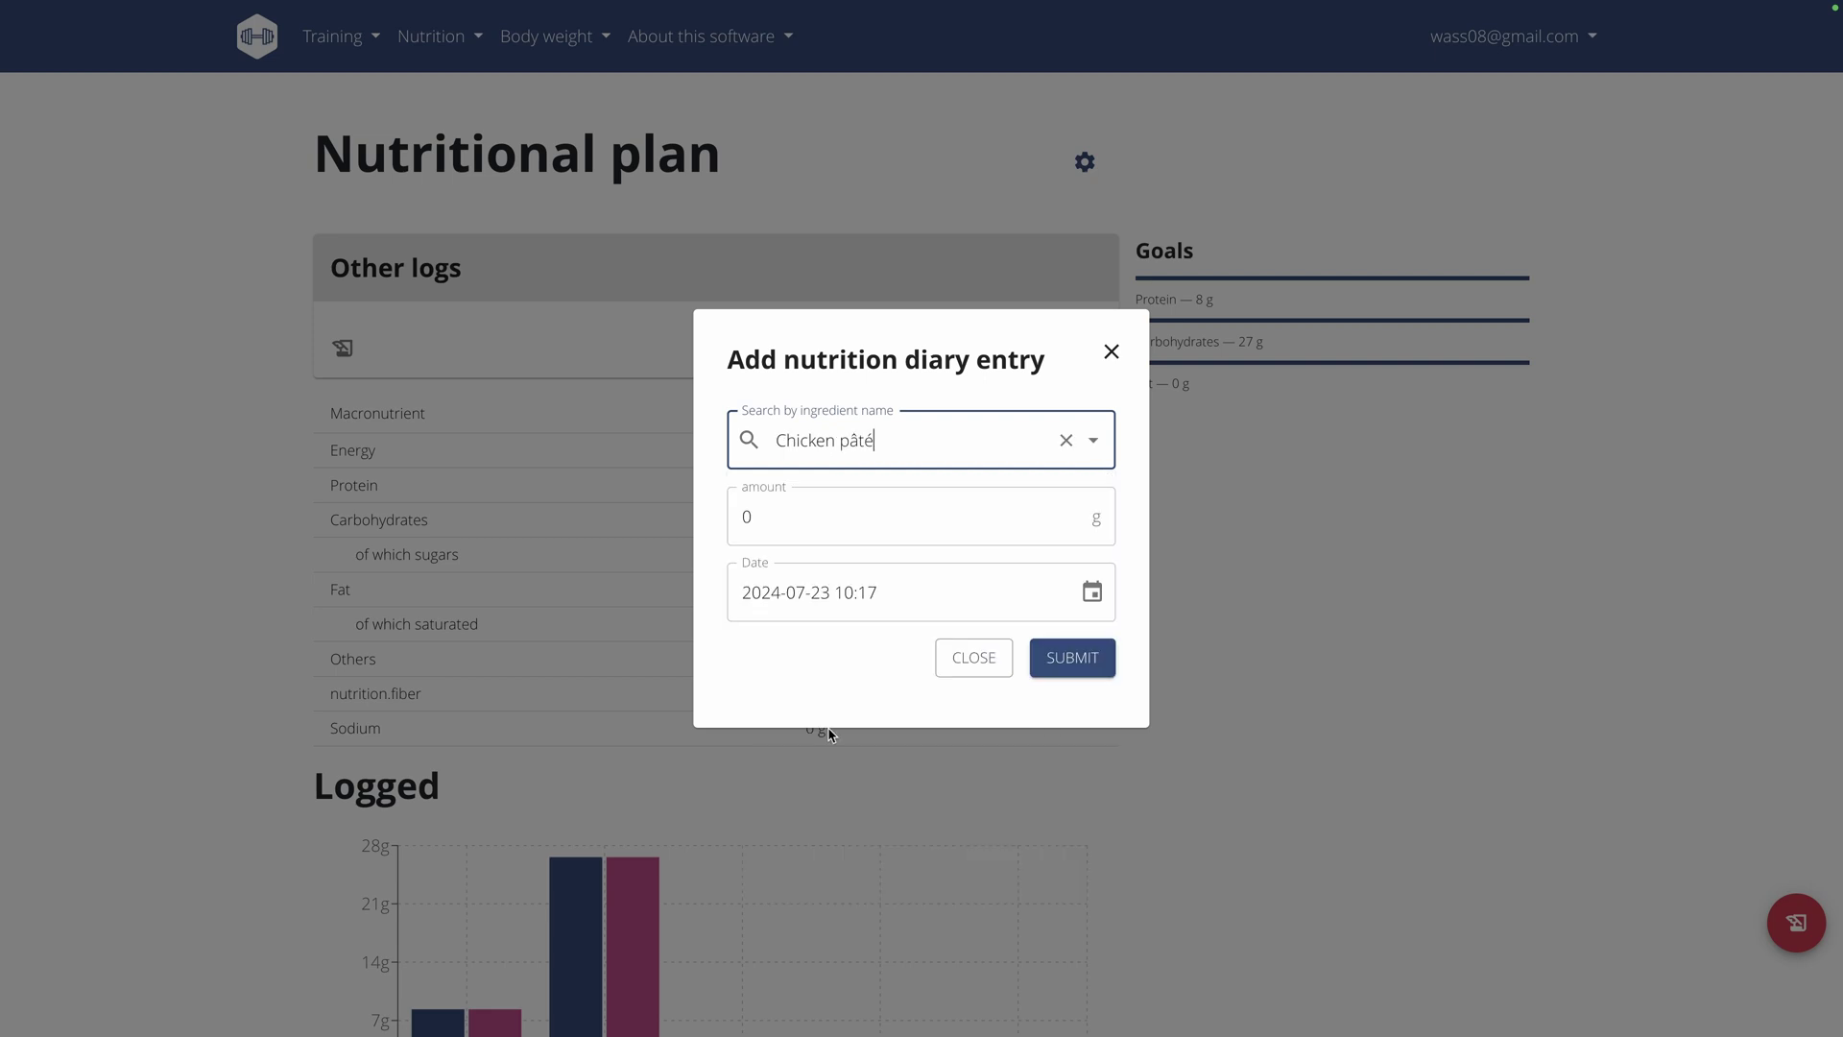
click(849, 523)
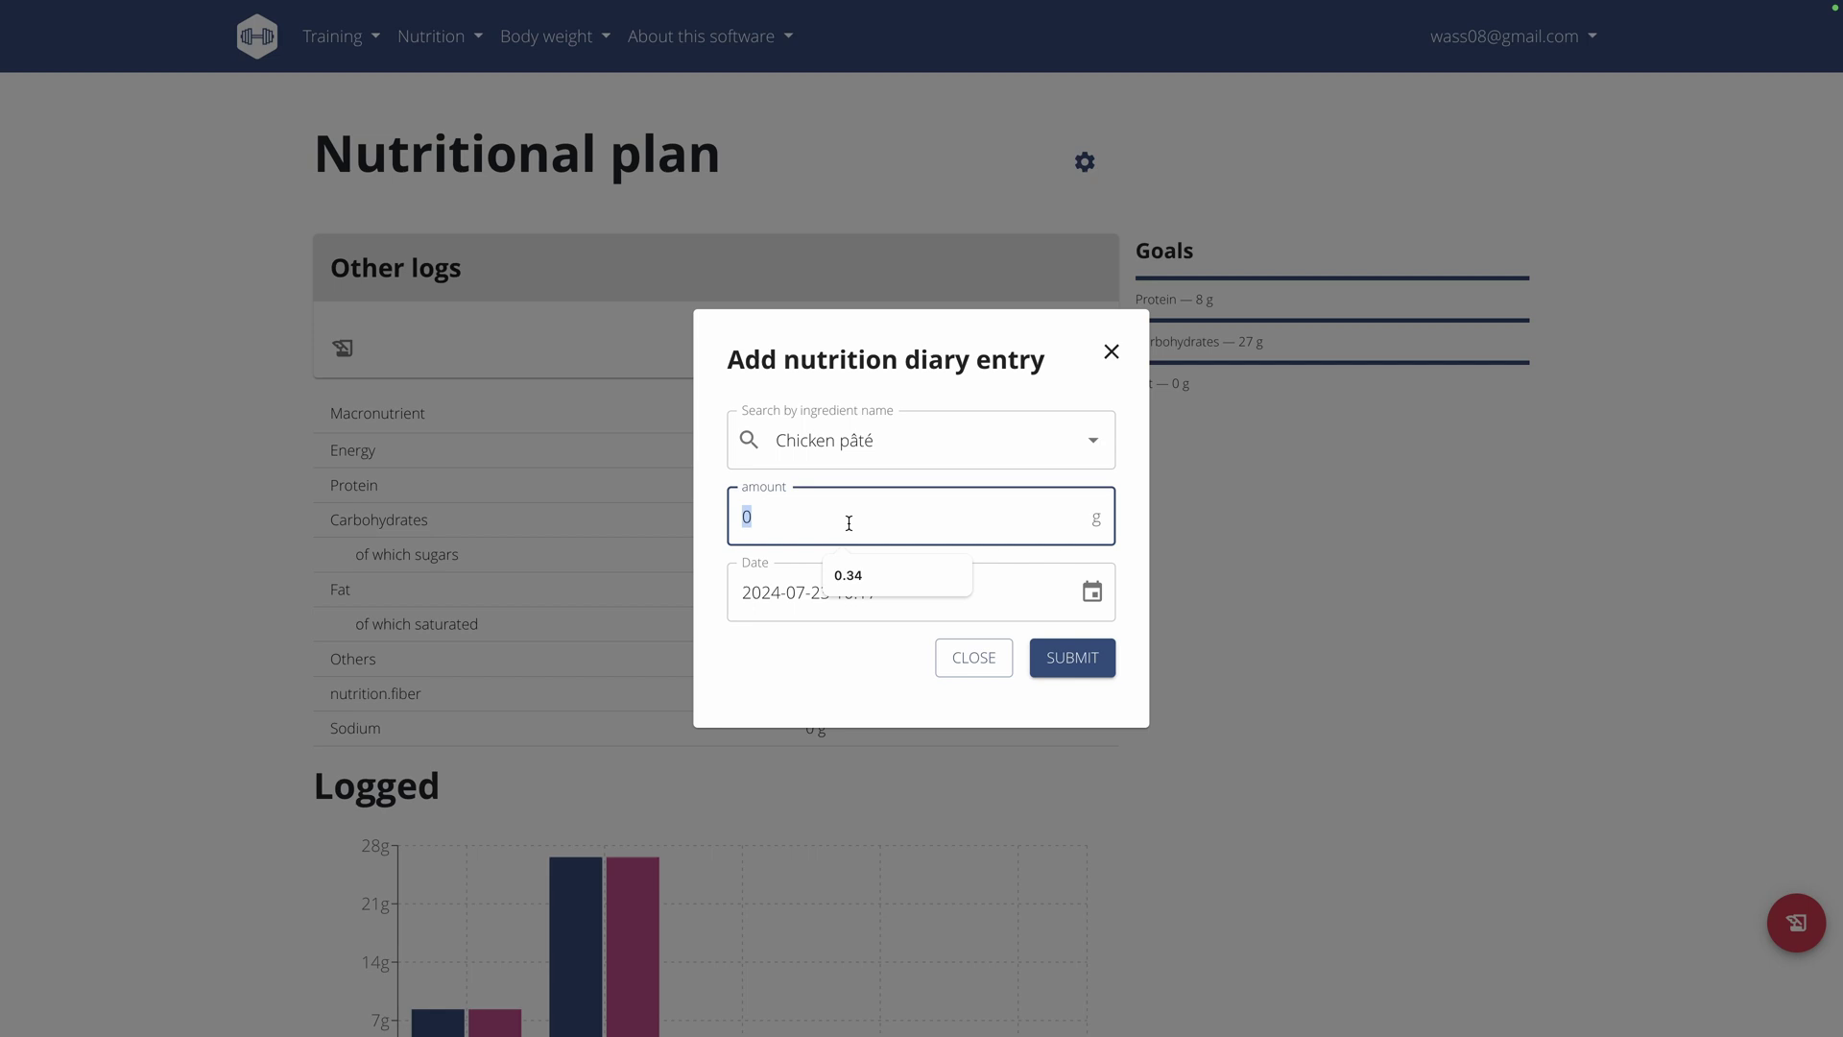
text(500)
Set the entry's date and time to 22 July 2024, 01:17.
click(1092, 591)
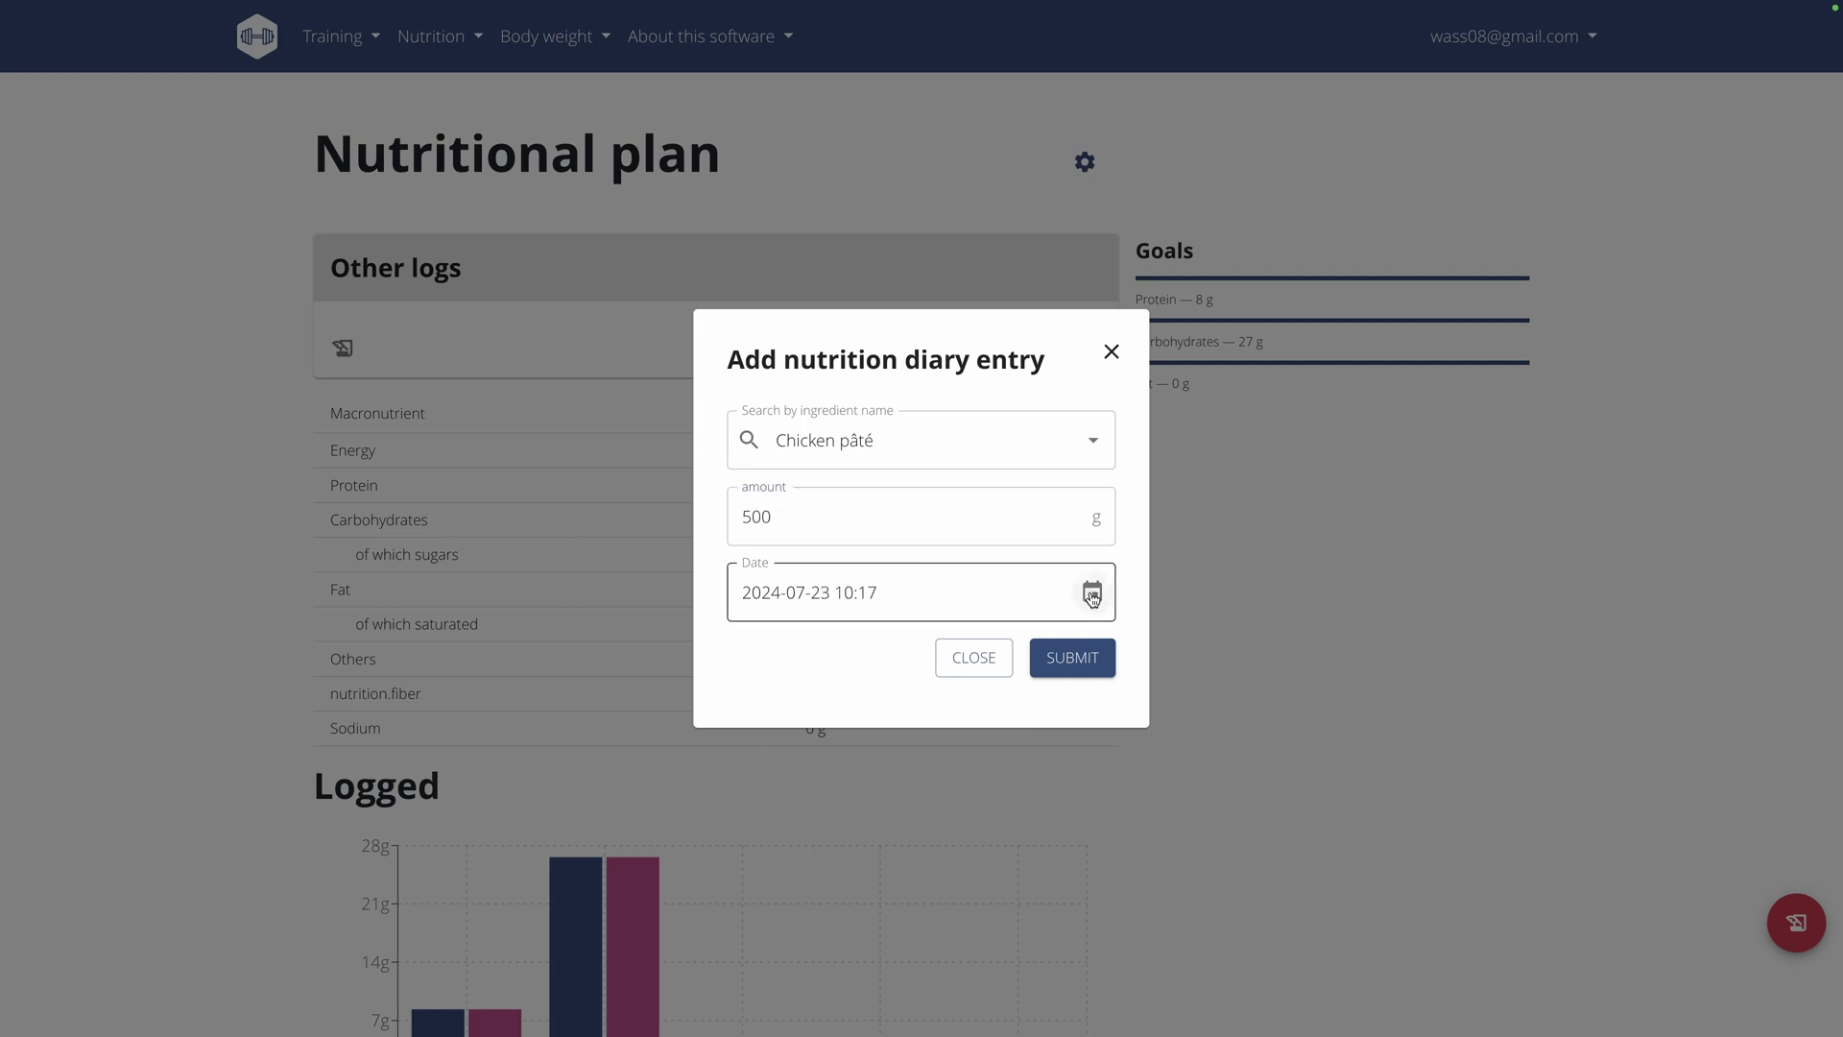
click(768, 862)
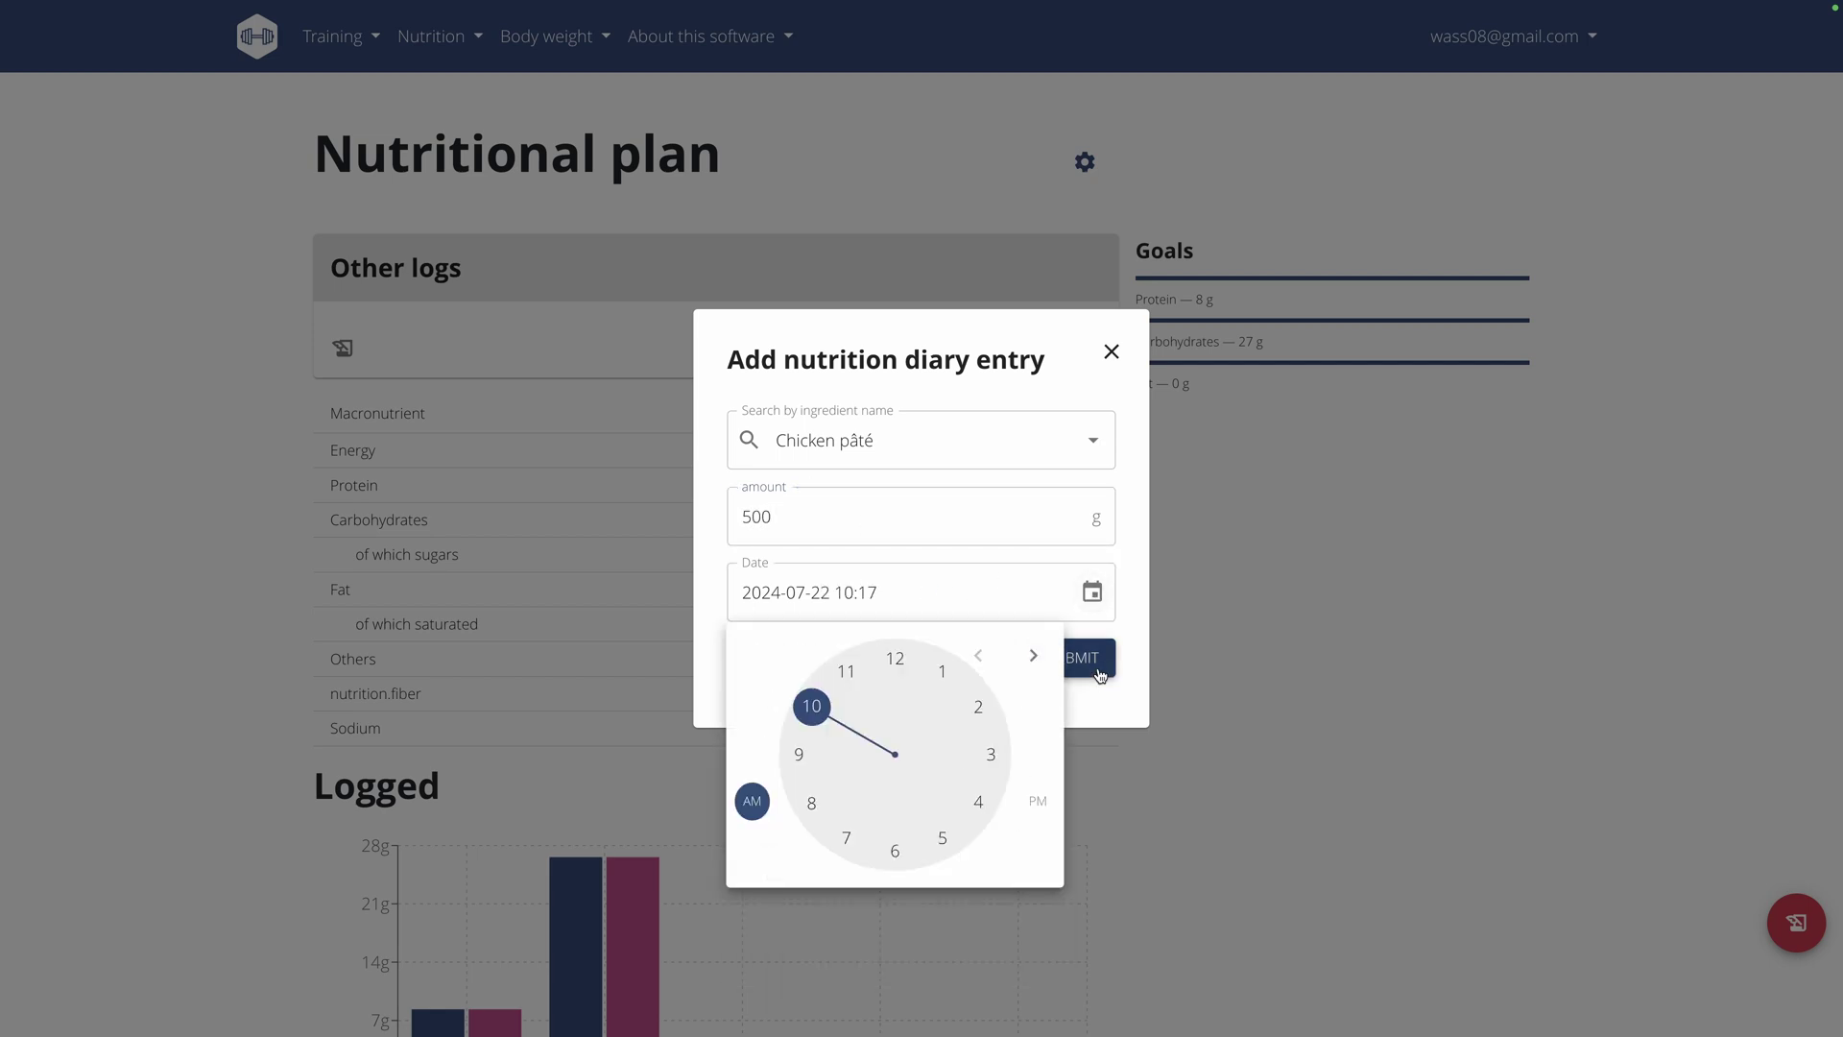
click(933, 714)
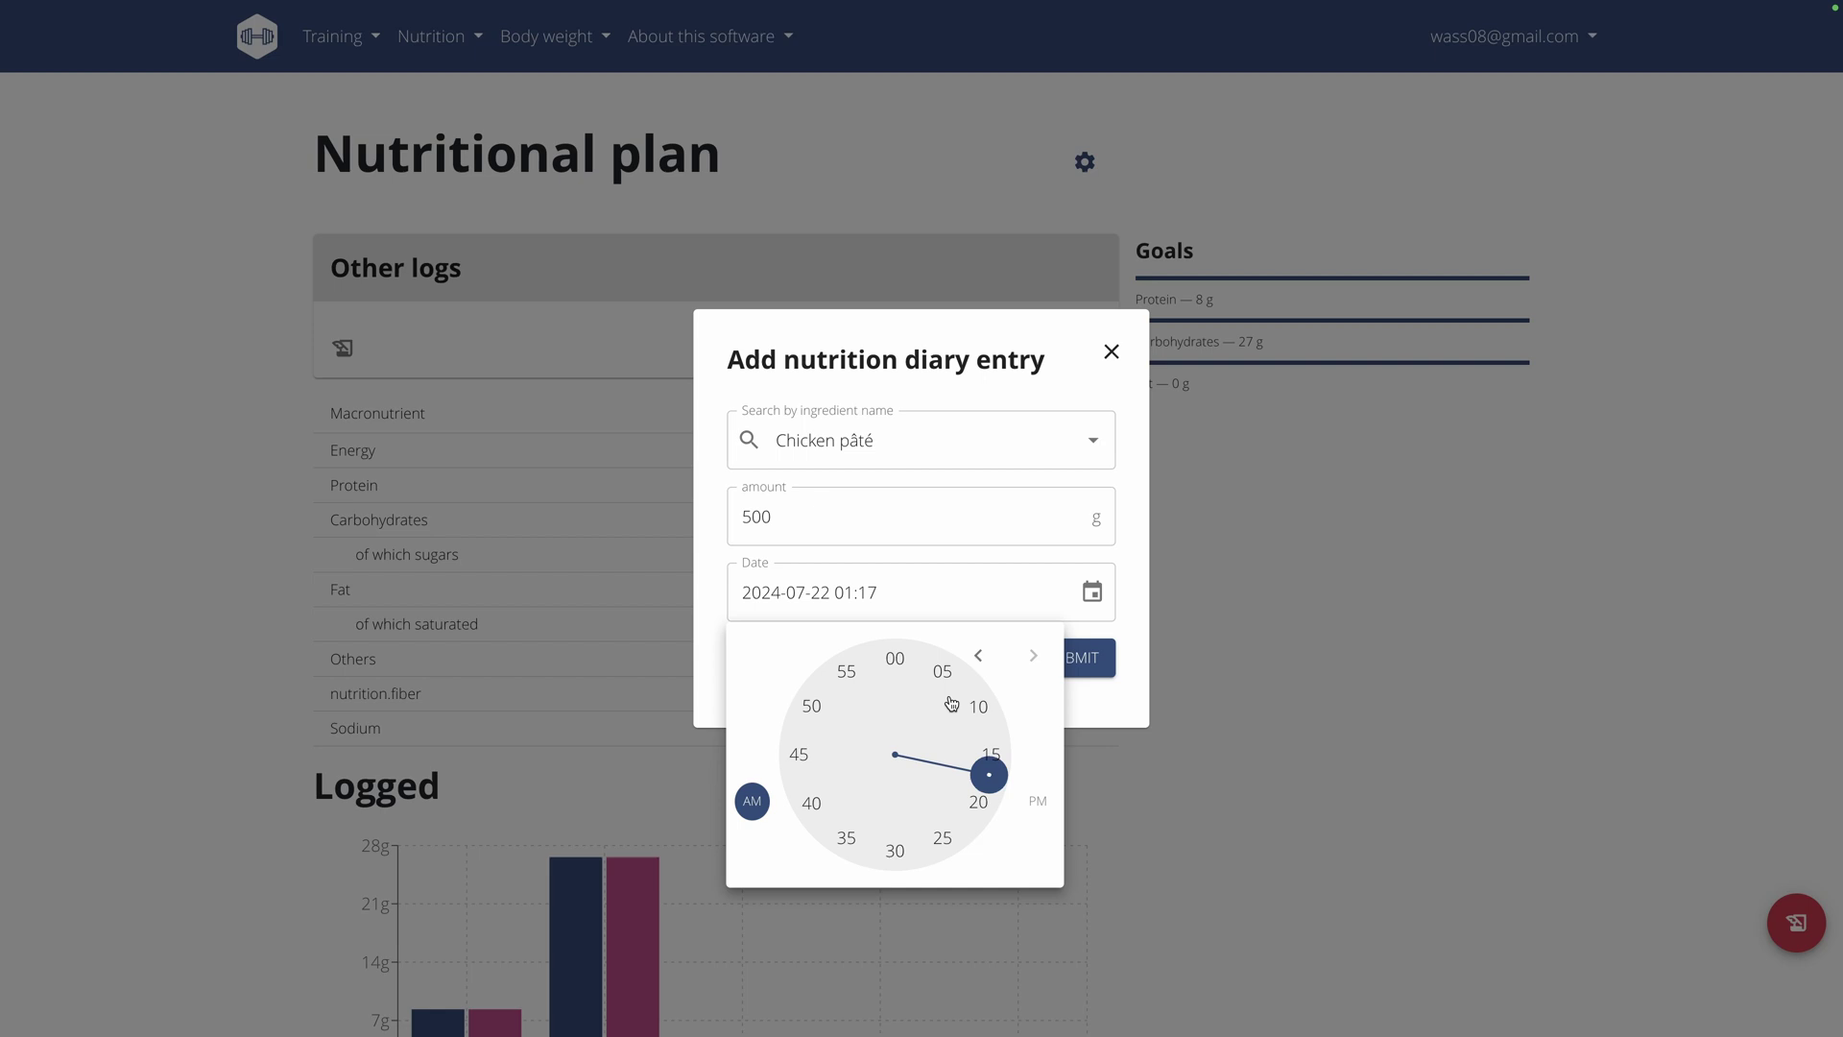
click(985, 774)
click(1054, 663)
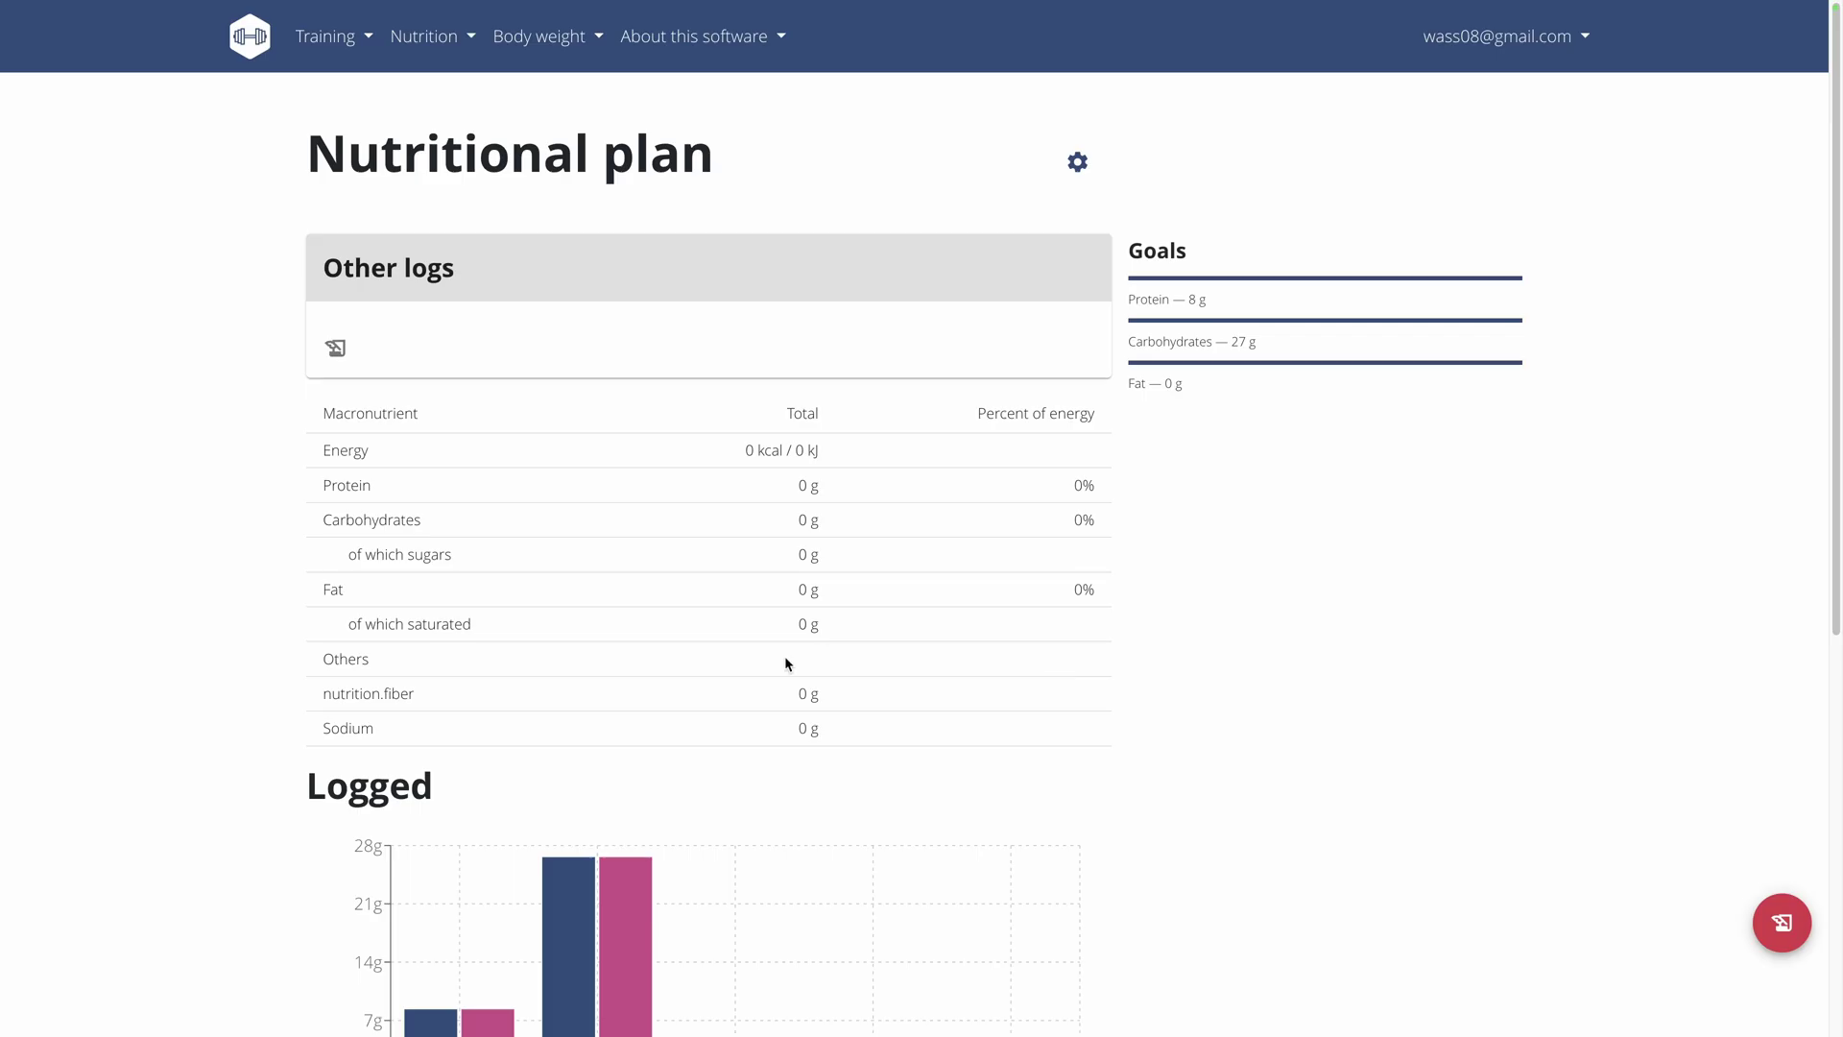
scroll(230, 423, down, 6)
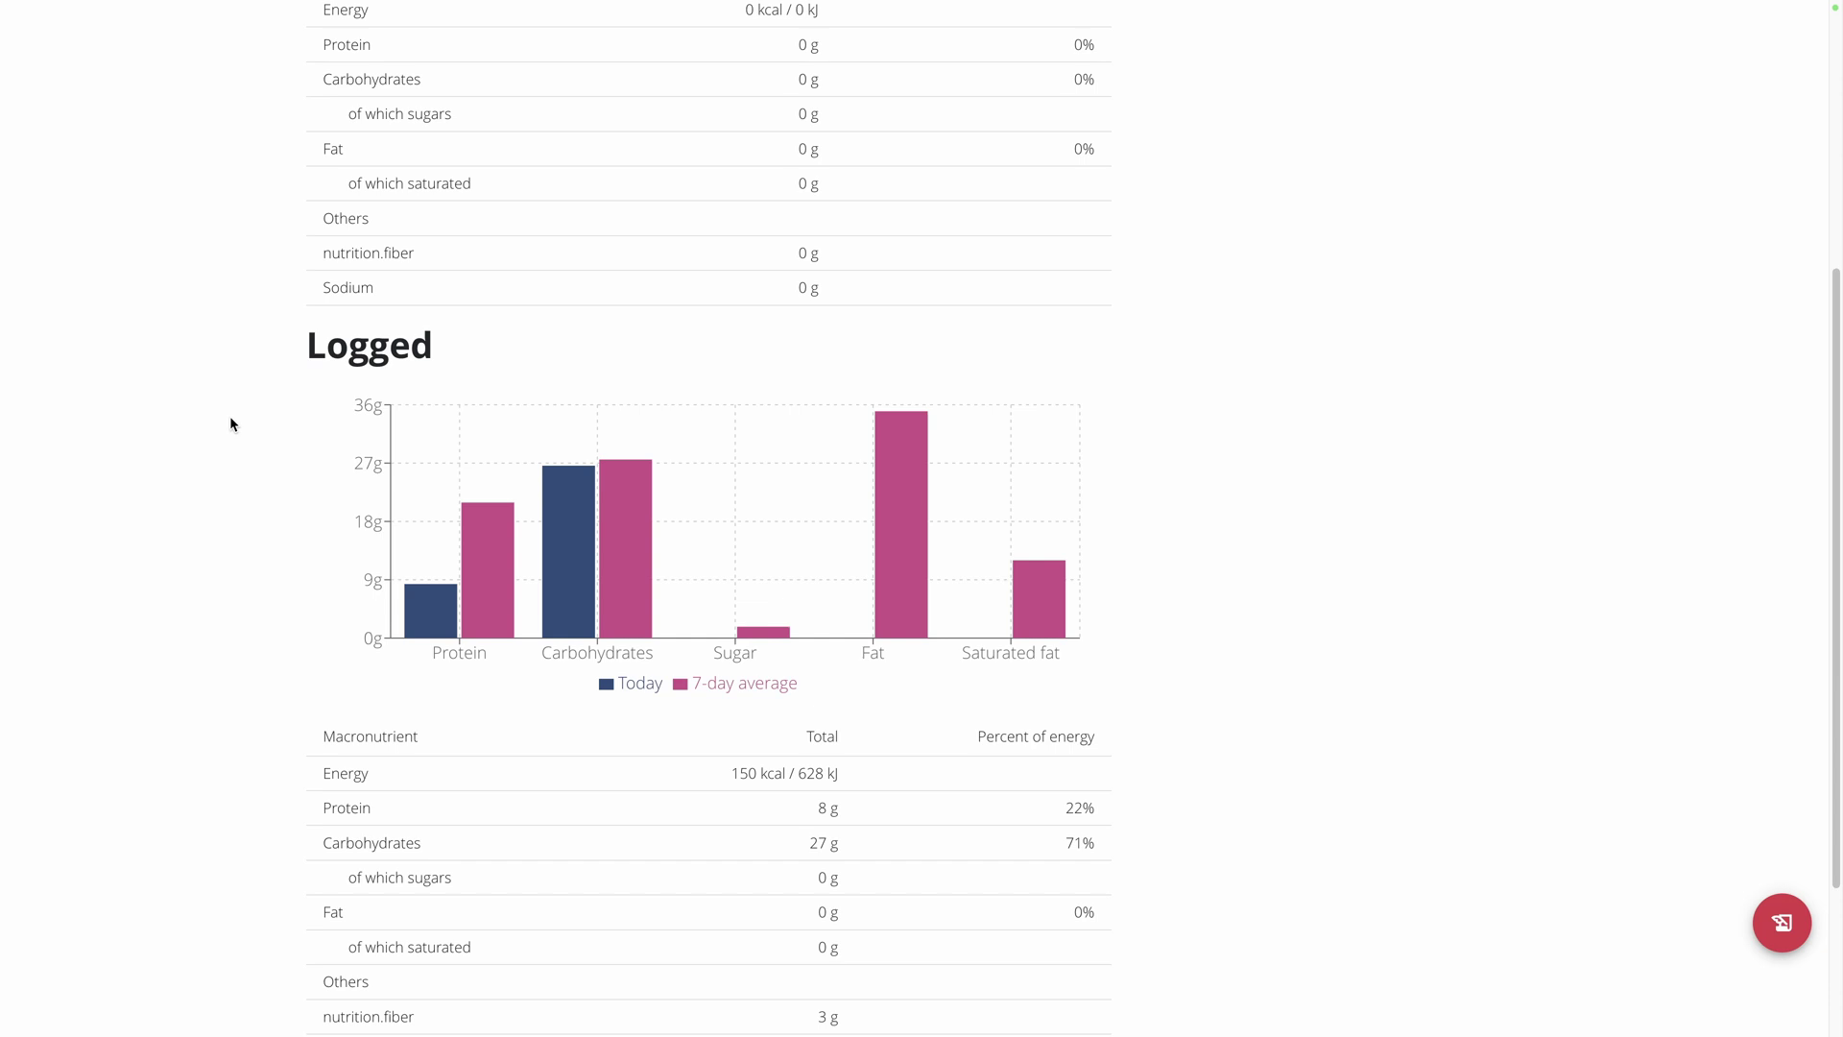
mouse_move(896, 283)
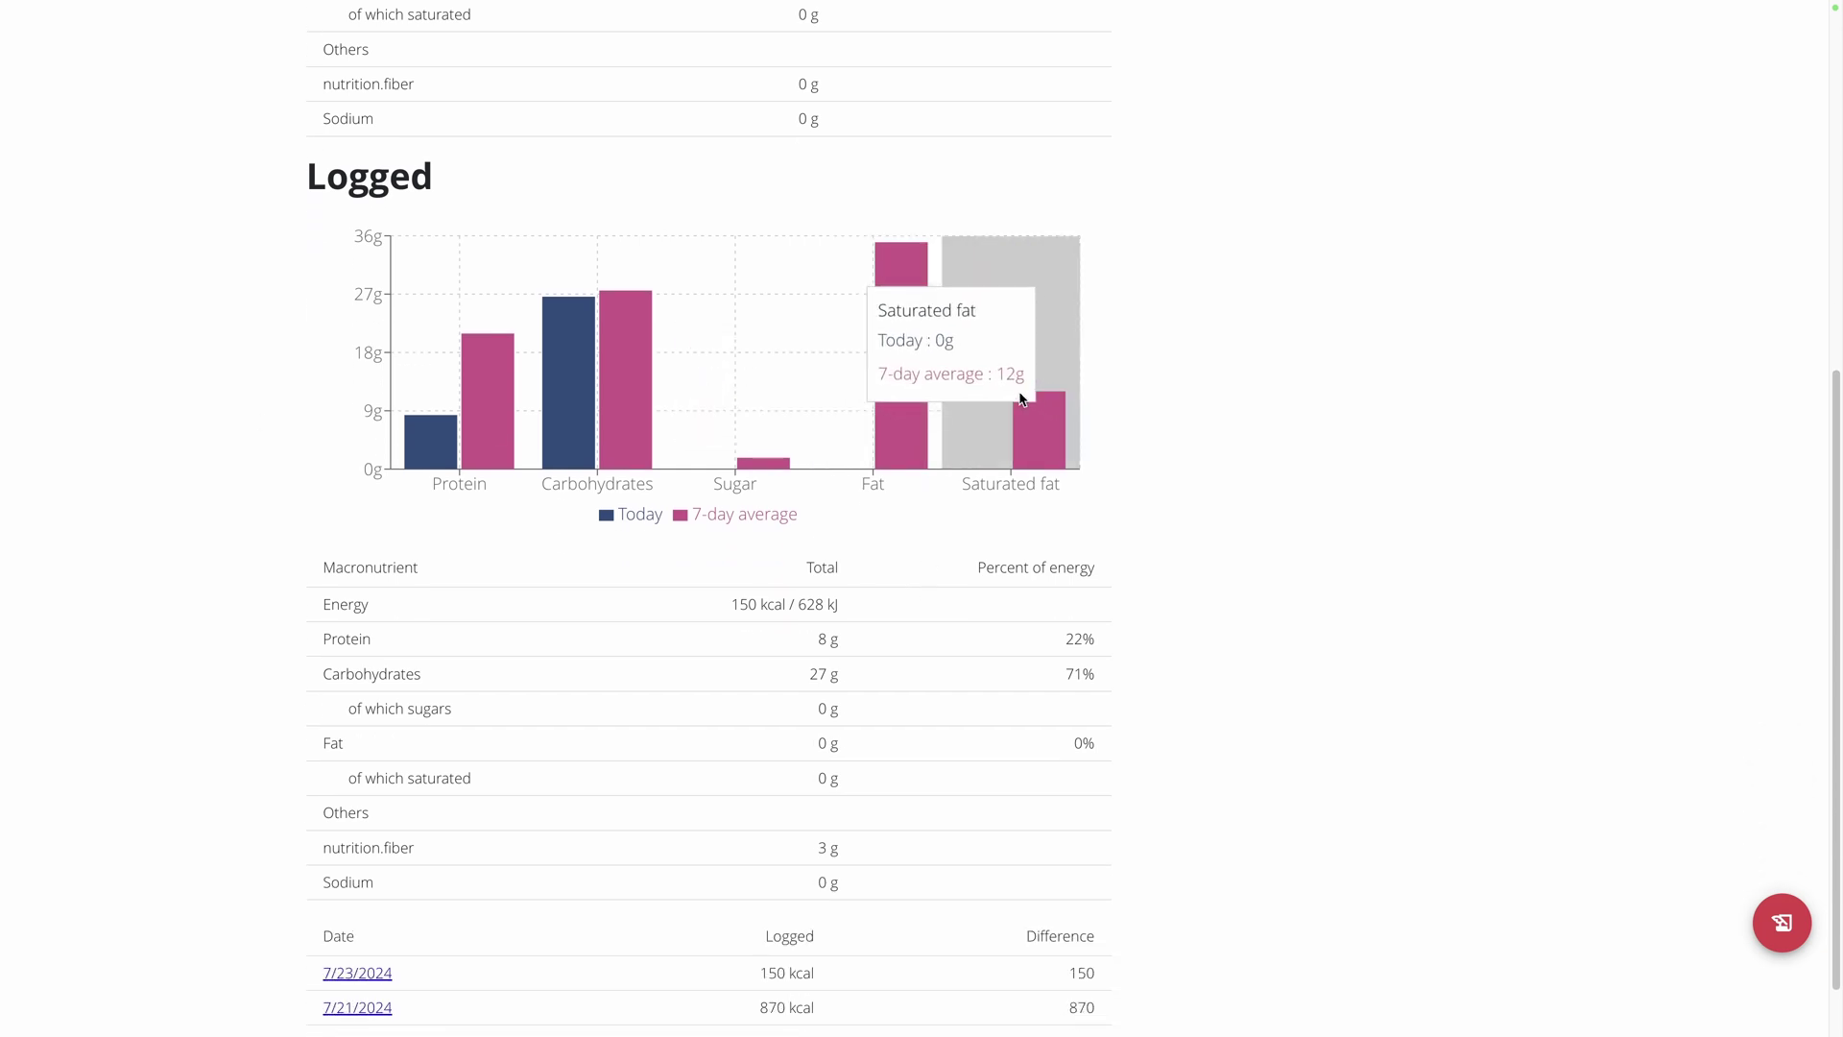
scroll(221, 434, down, 1)
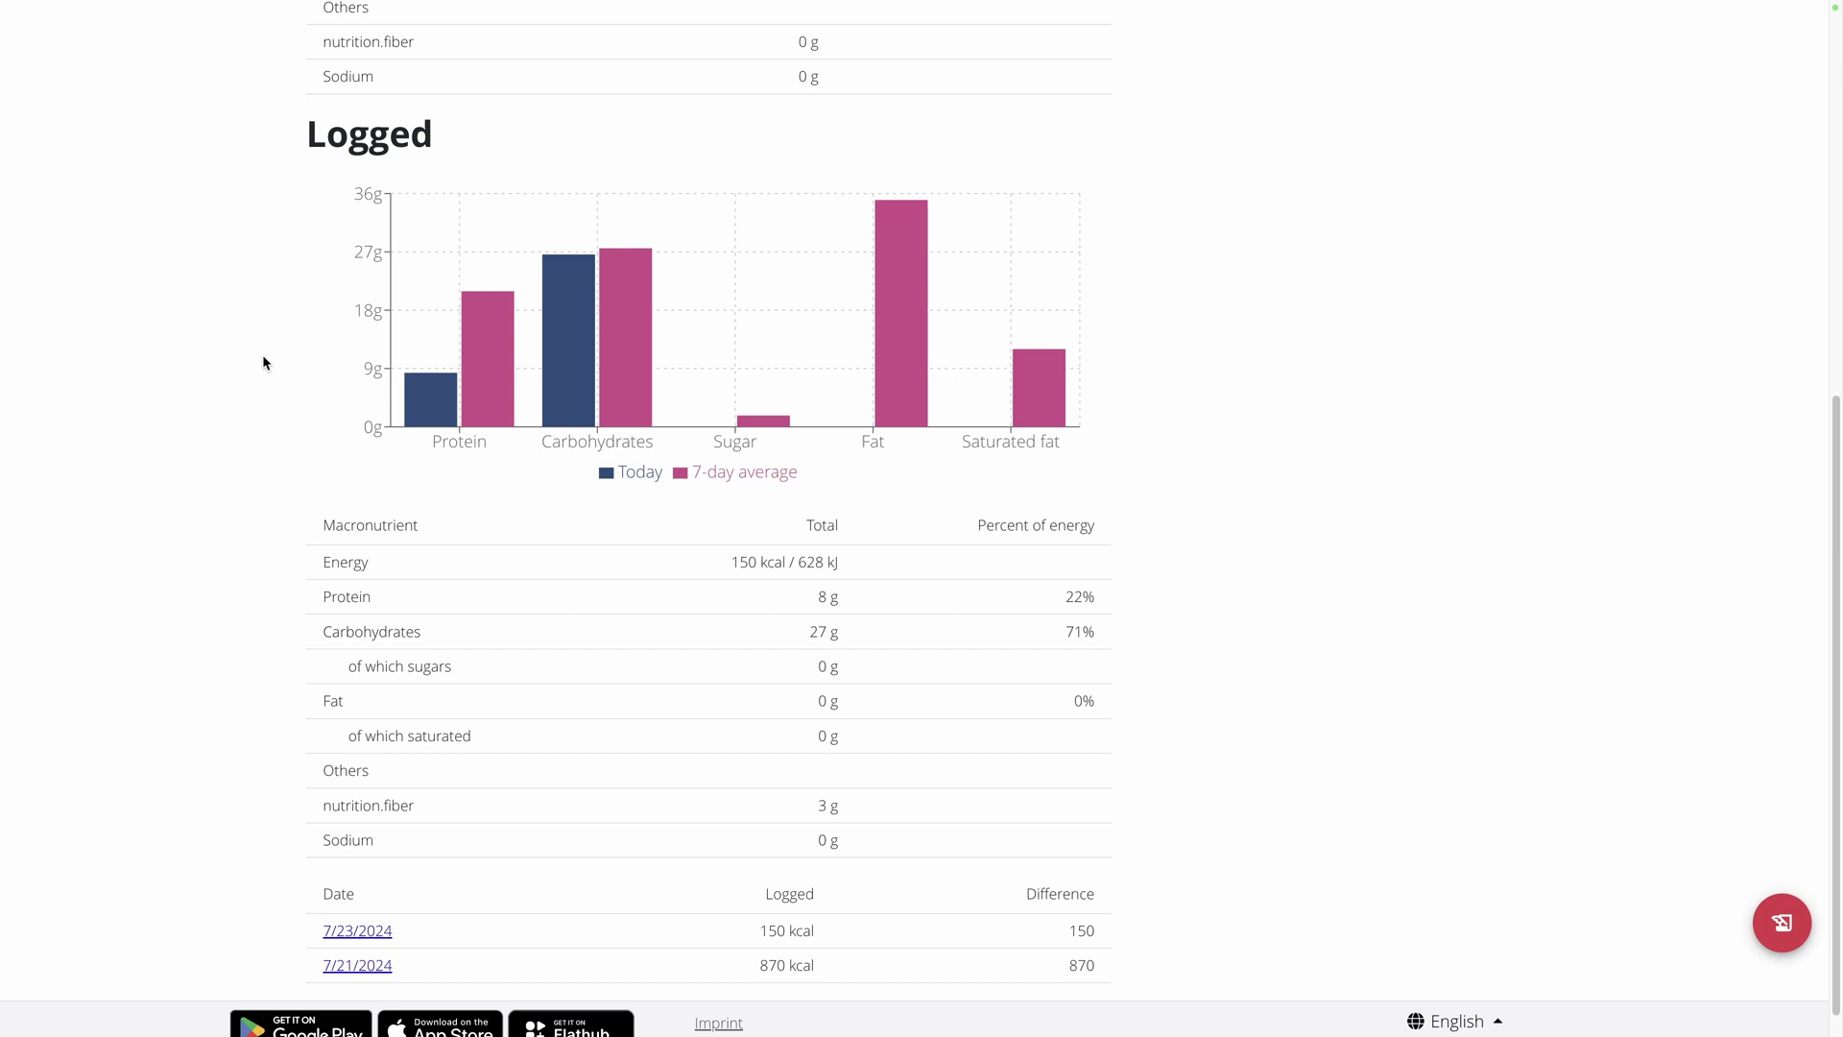
scroll(267, 384, up, 7)
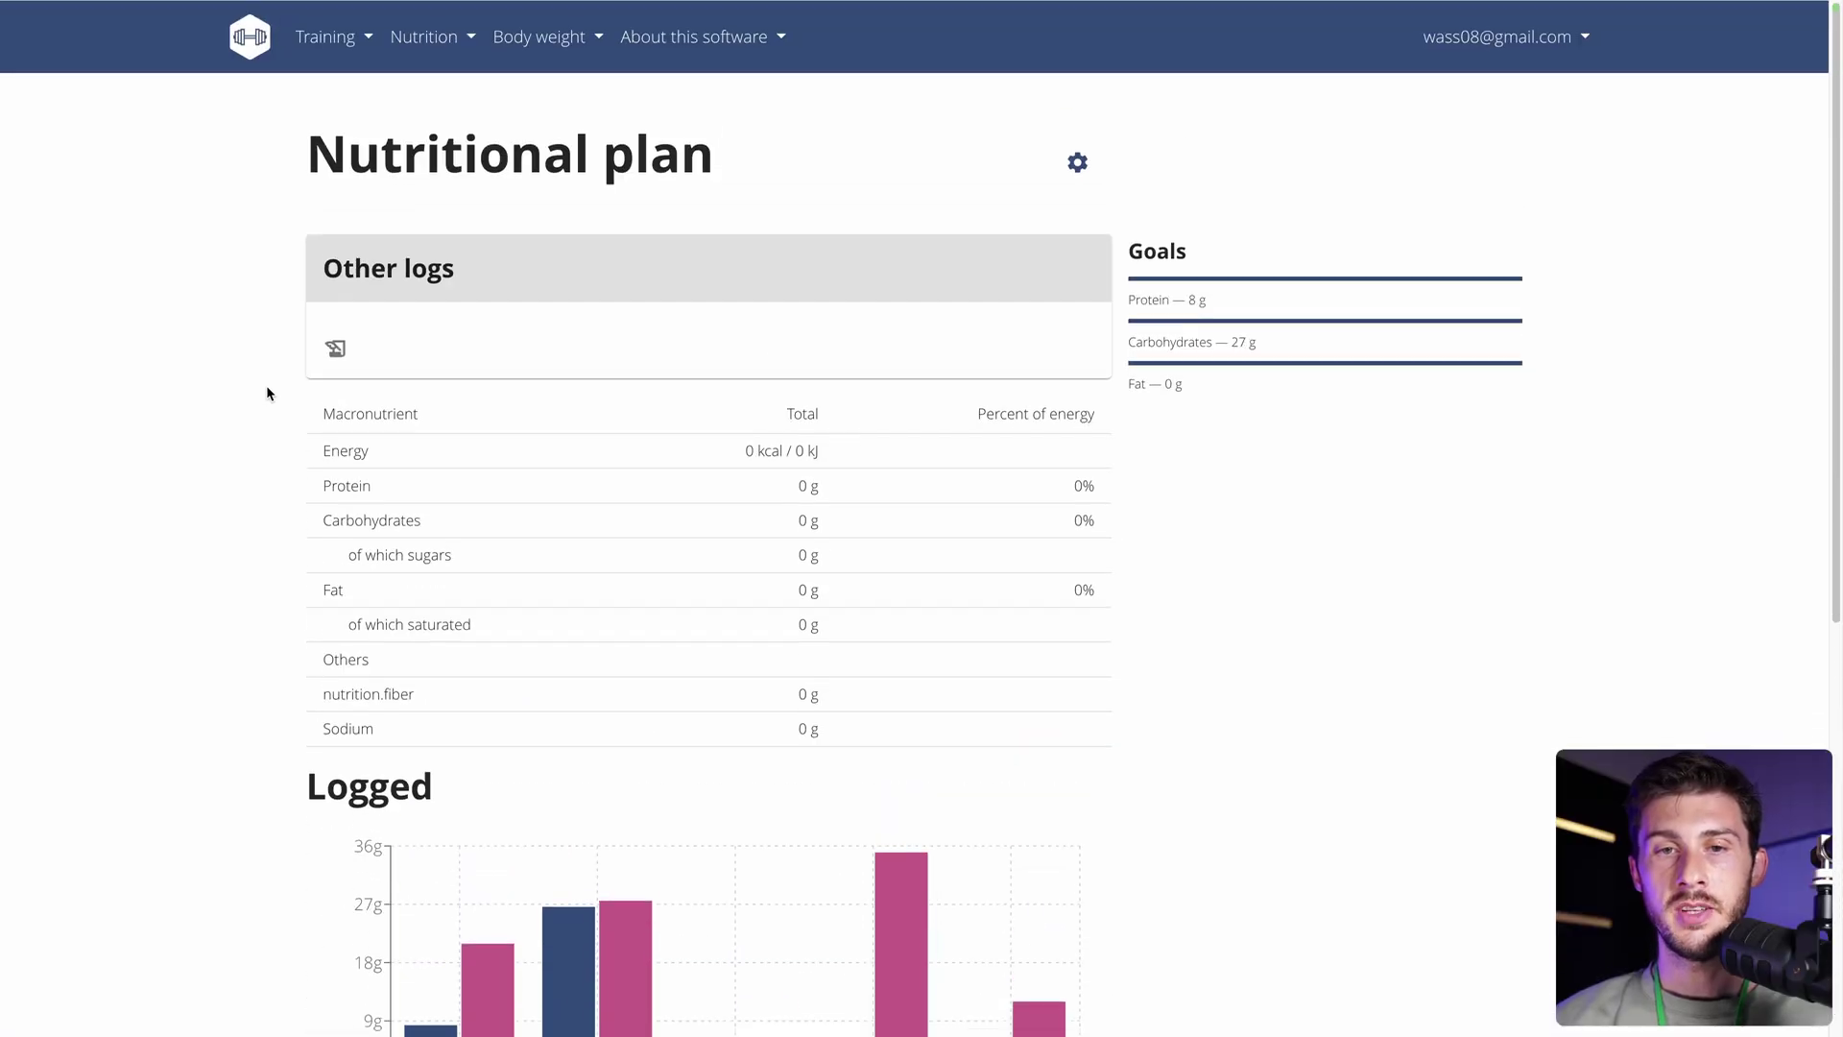
Go to page 4 of the Ingredient overview and open 0% Fat Strawberry Yogurt.
click(429, 49)
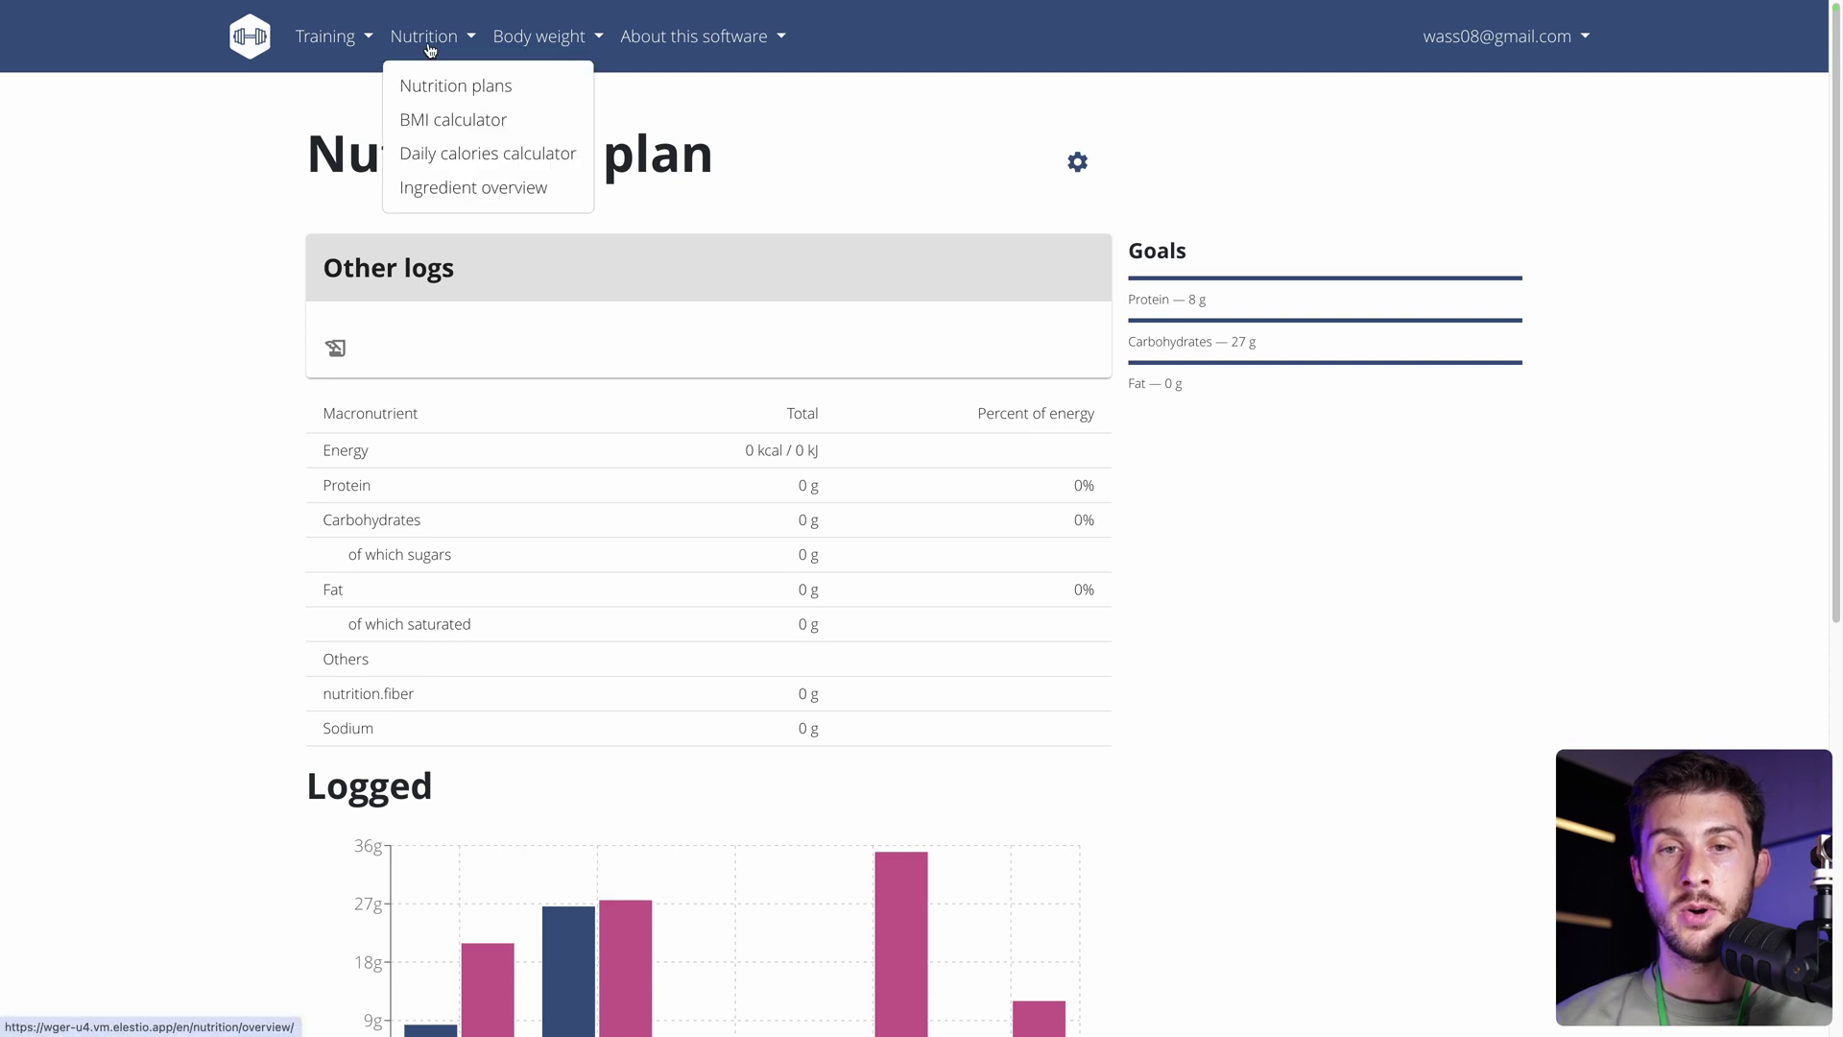
click(451, 188)
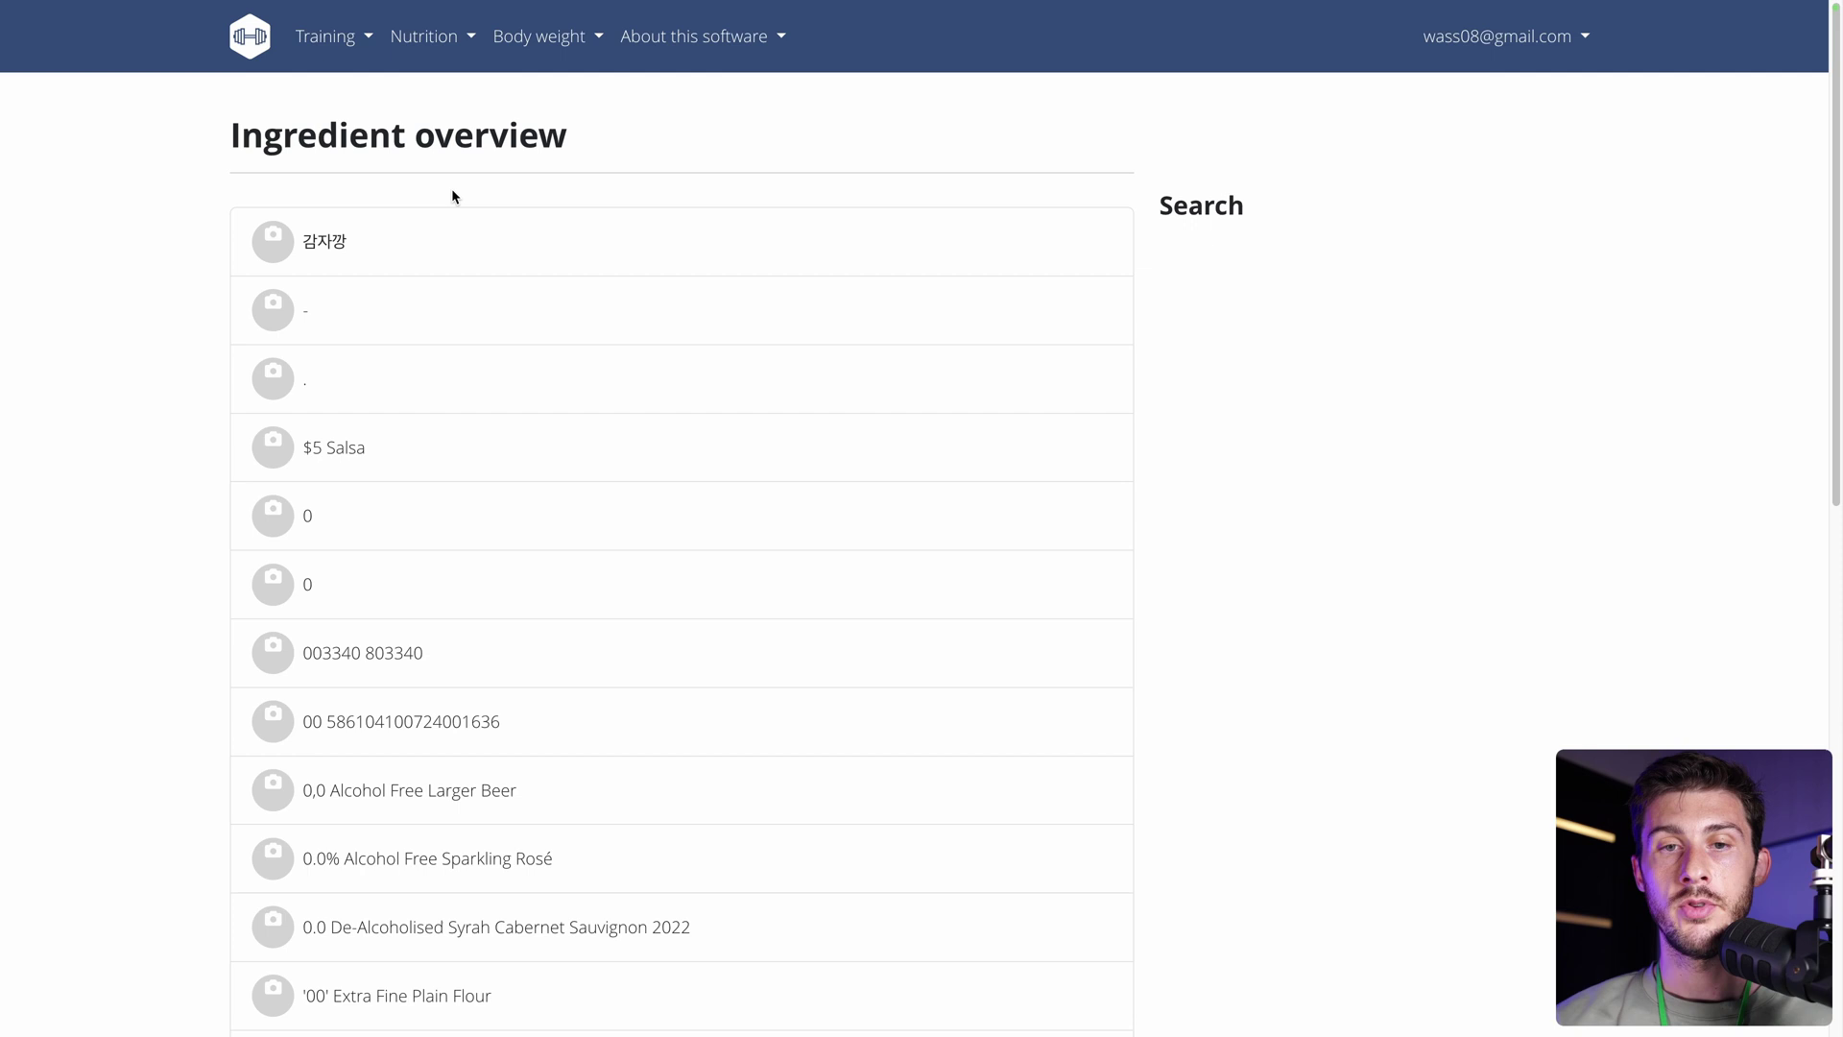
scroll(111, 324, down, 1)
scroll(110, 328, down, 8)
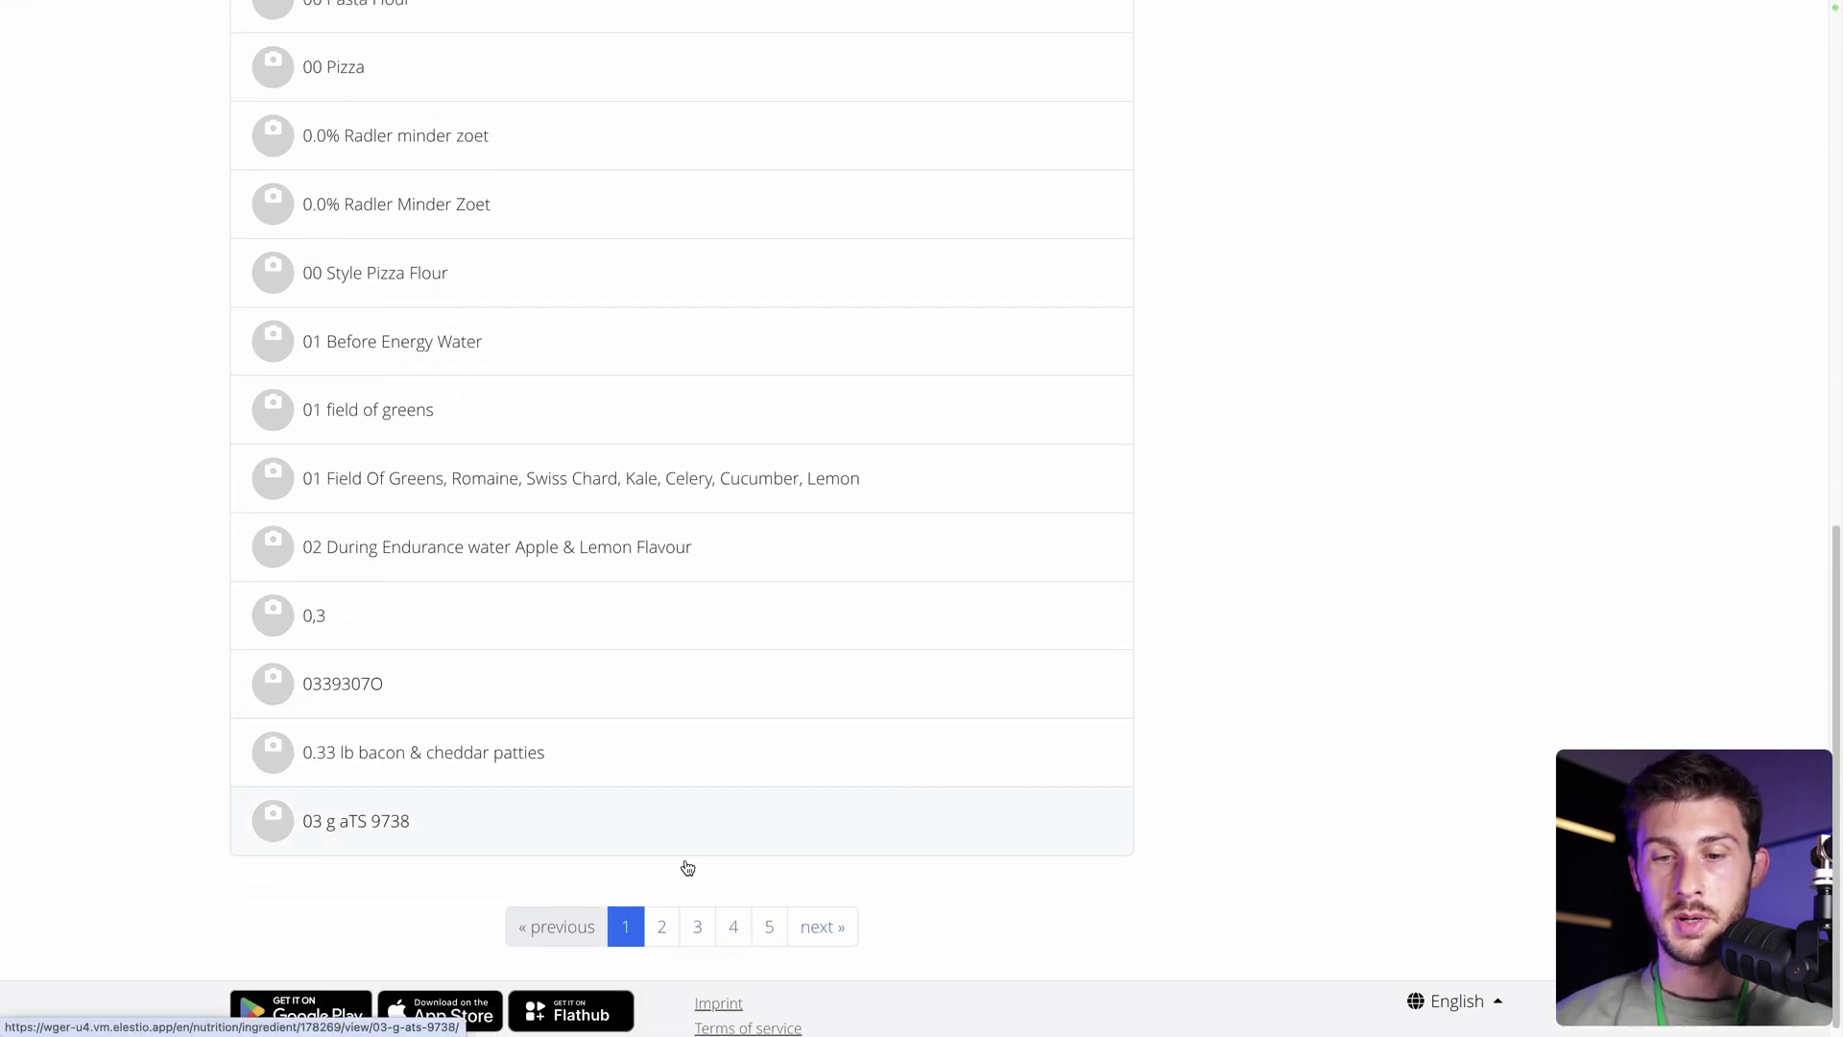
click(733, 926)
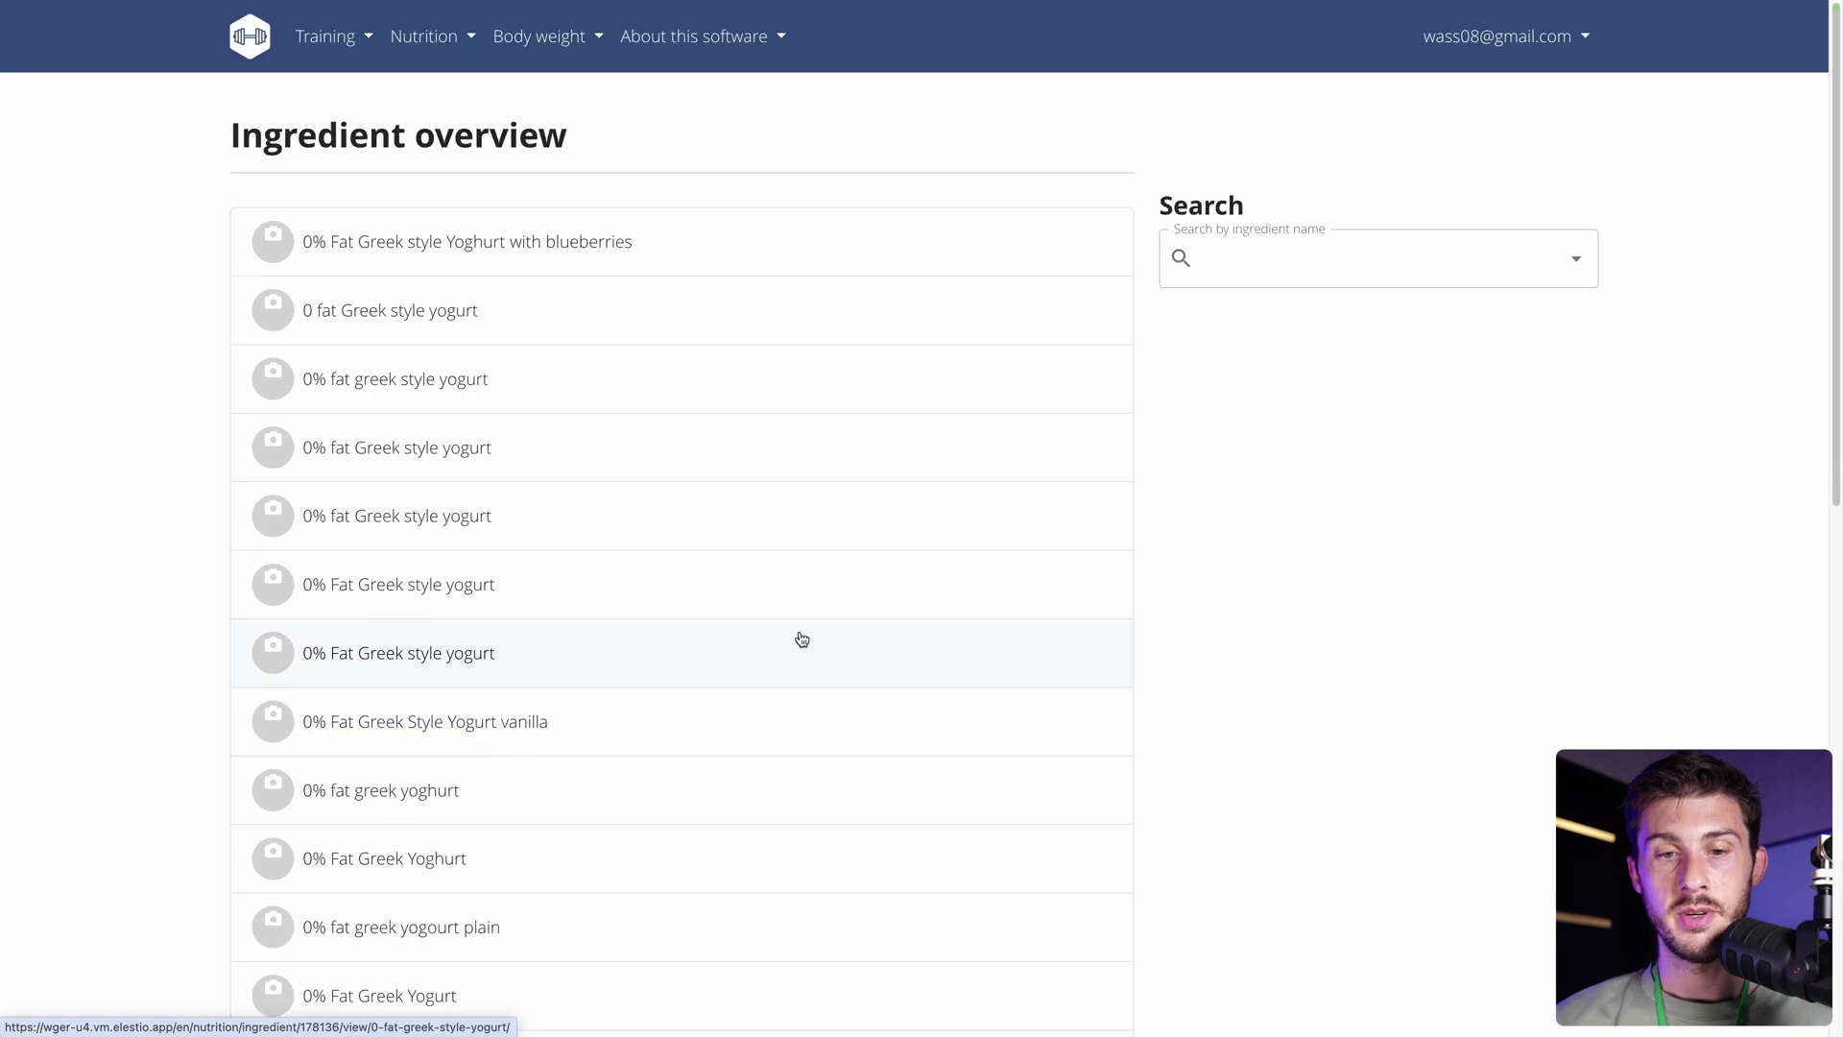
scroll(802, 639, down, 9)
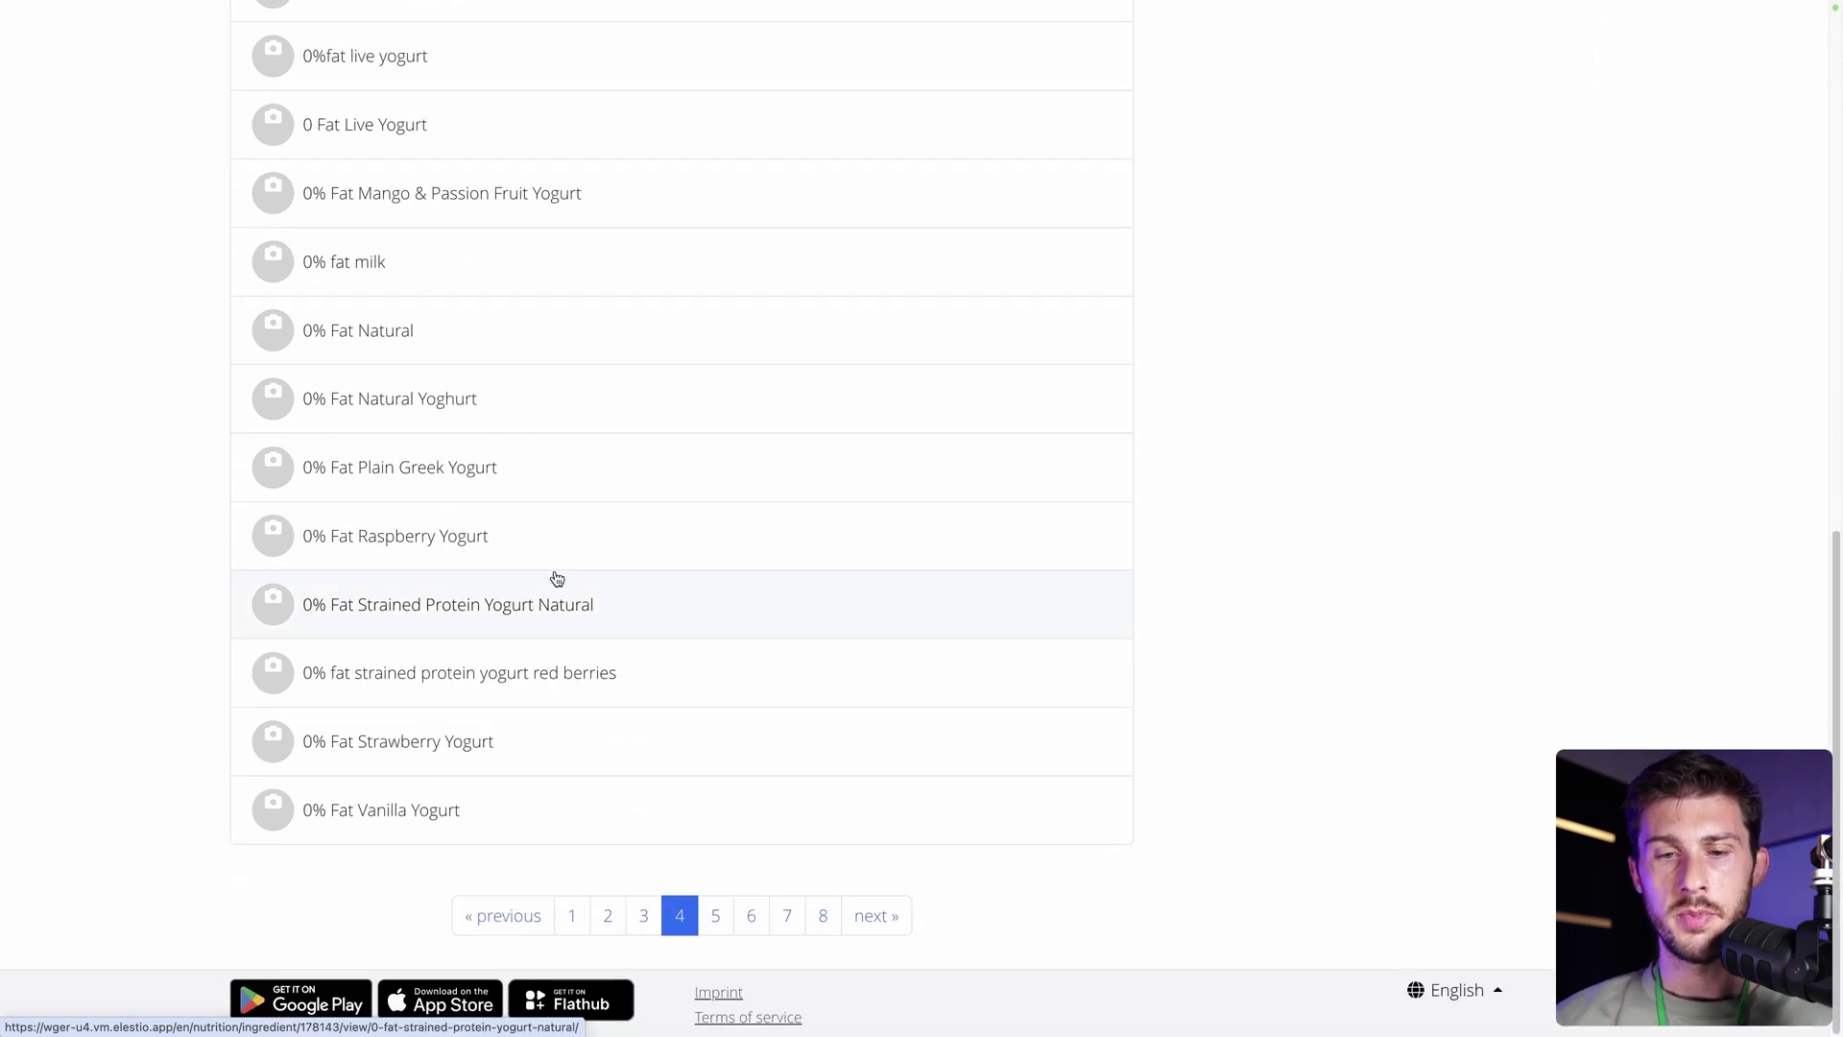
click(474, 744)
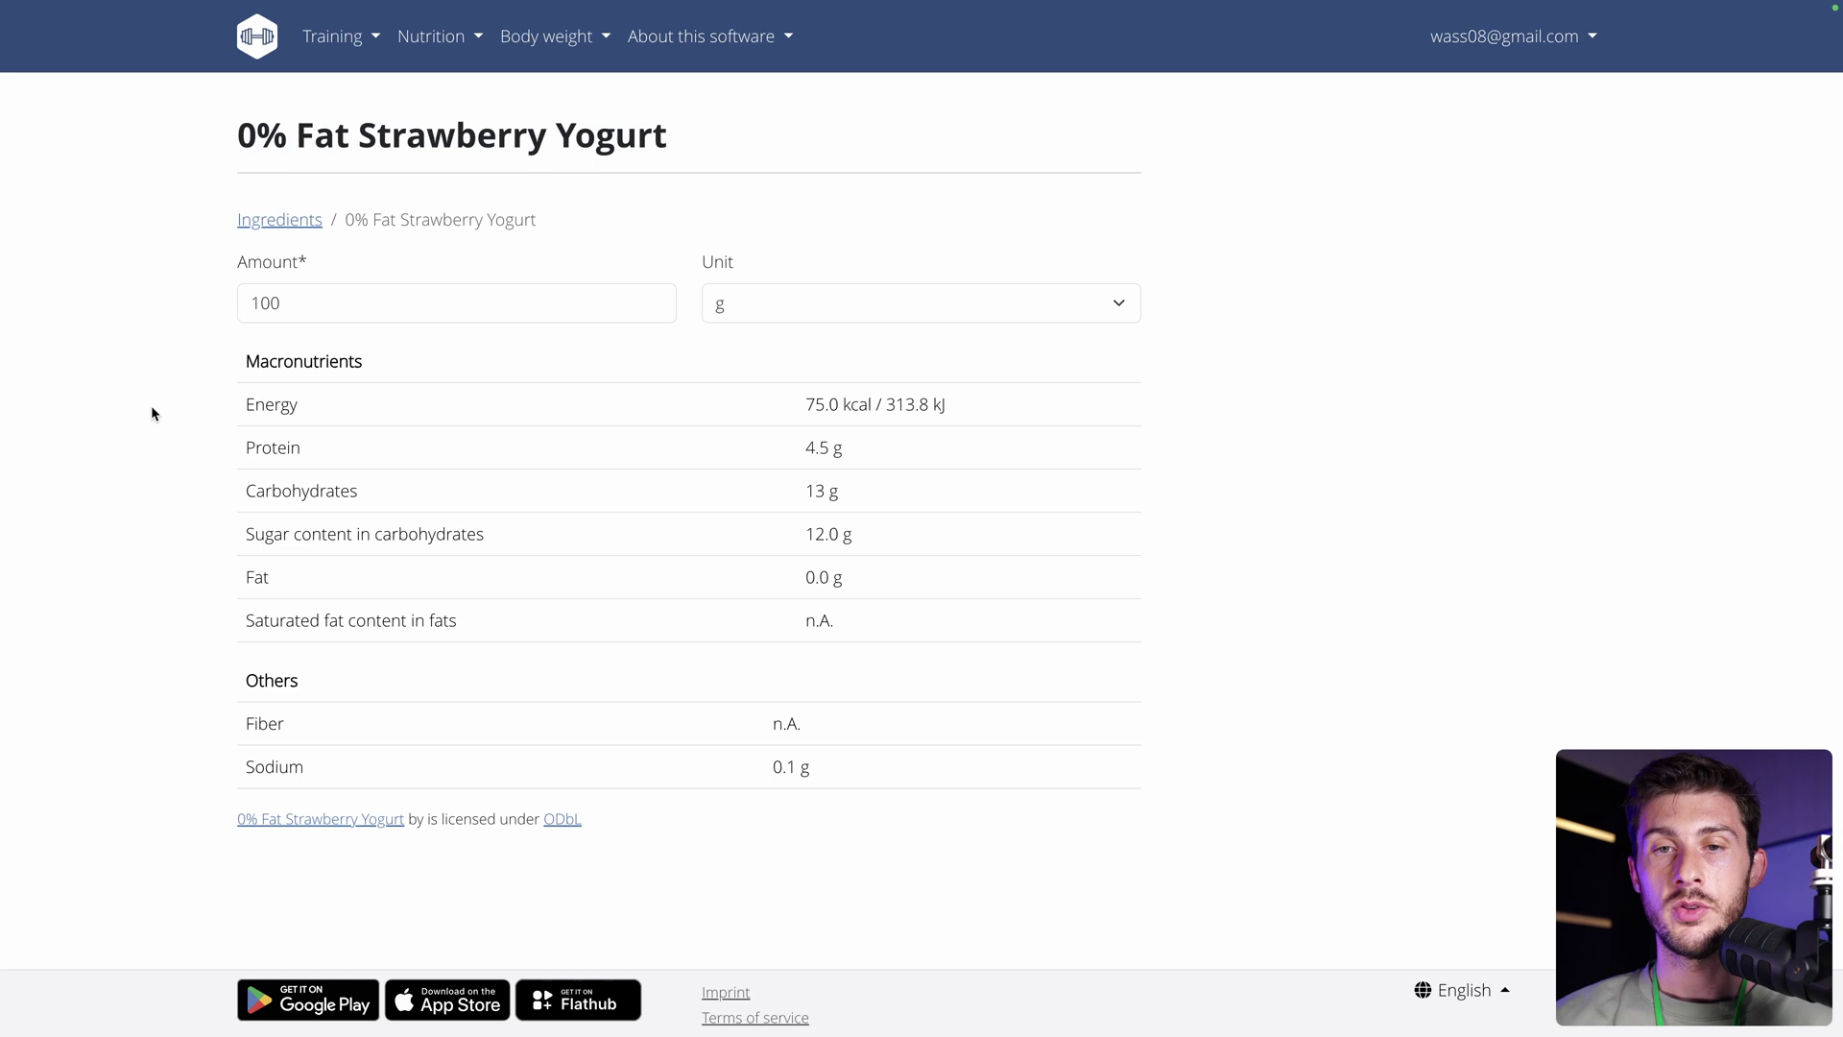
Open Body weight > Weight overview, charting weights of 83, 82 and 80.
click(548, 41)
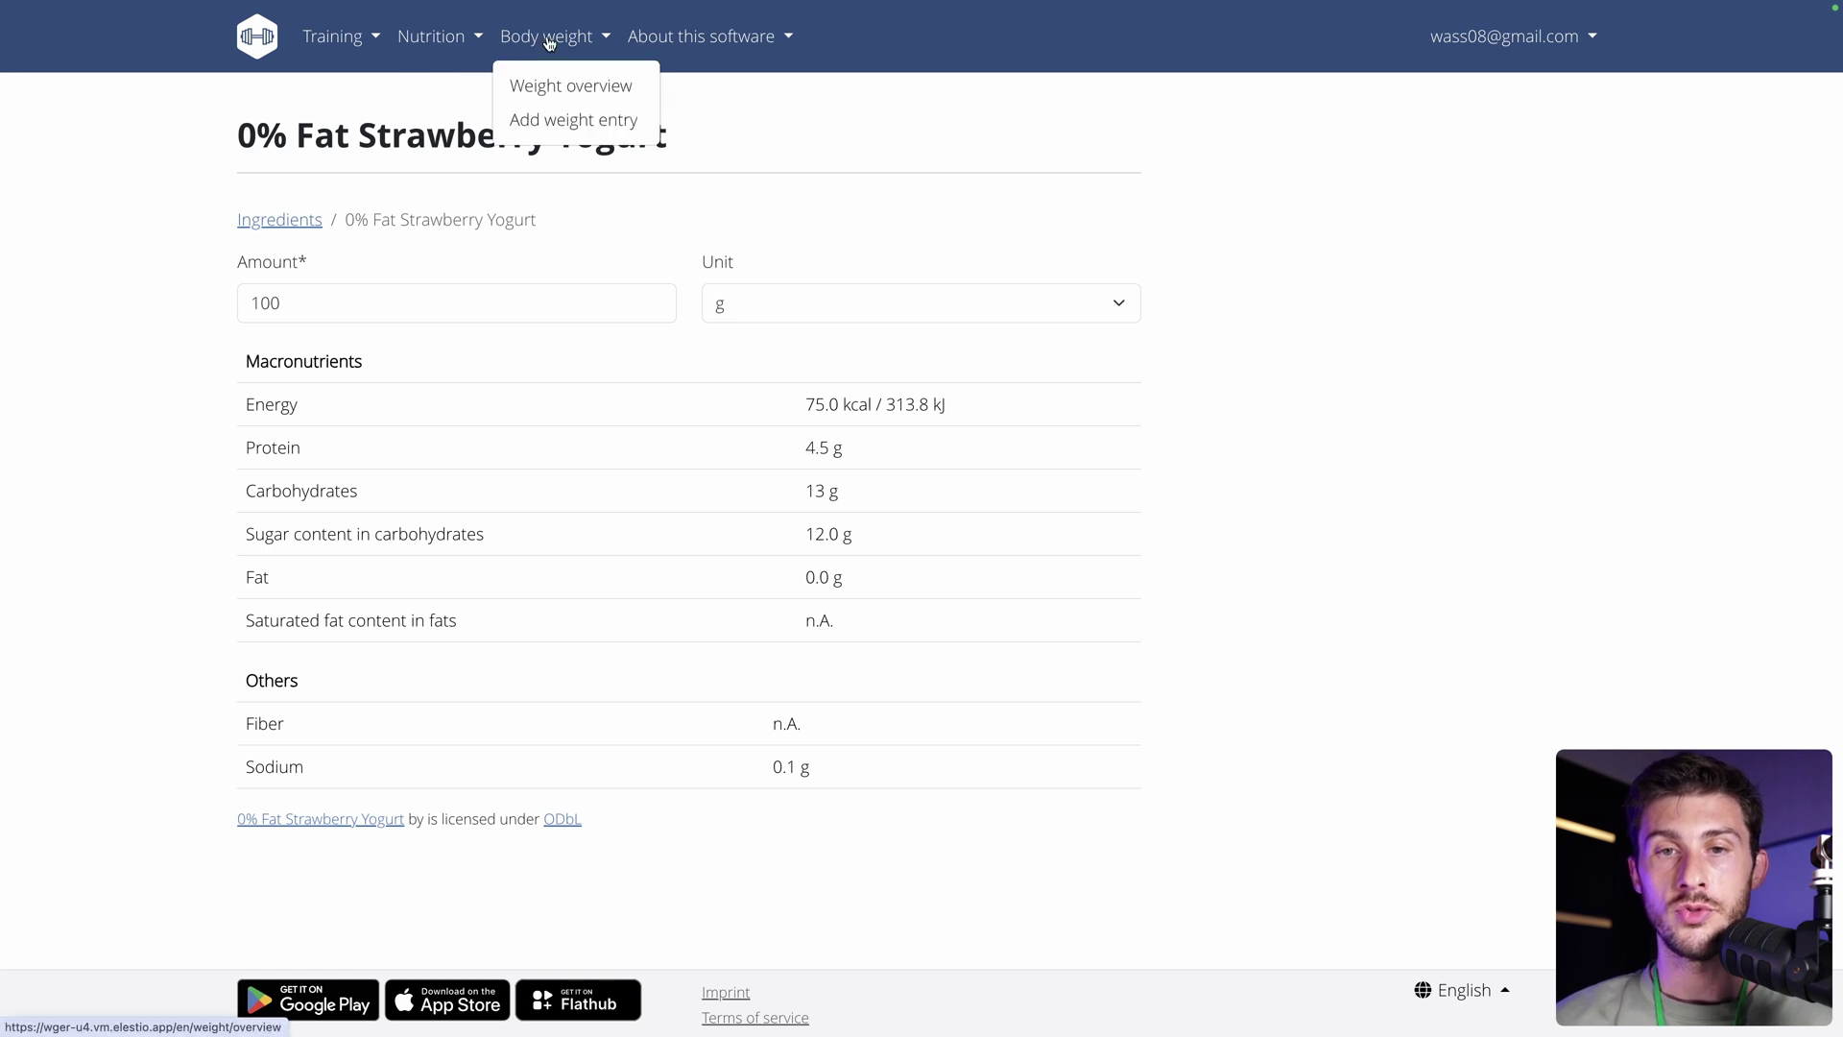
click(535, 89)
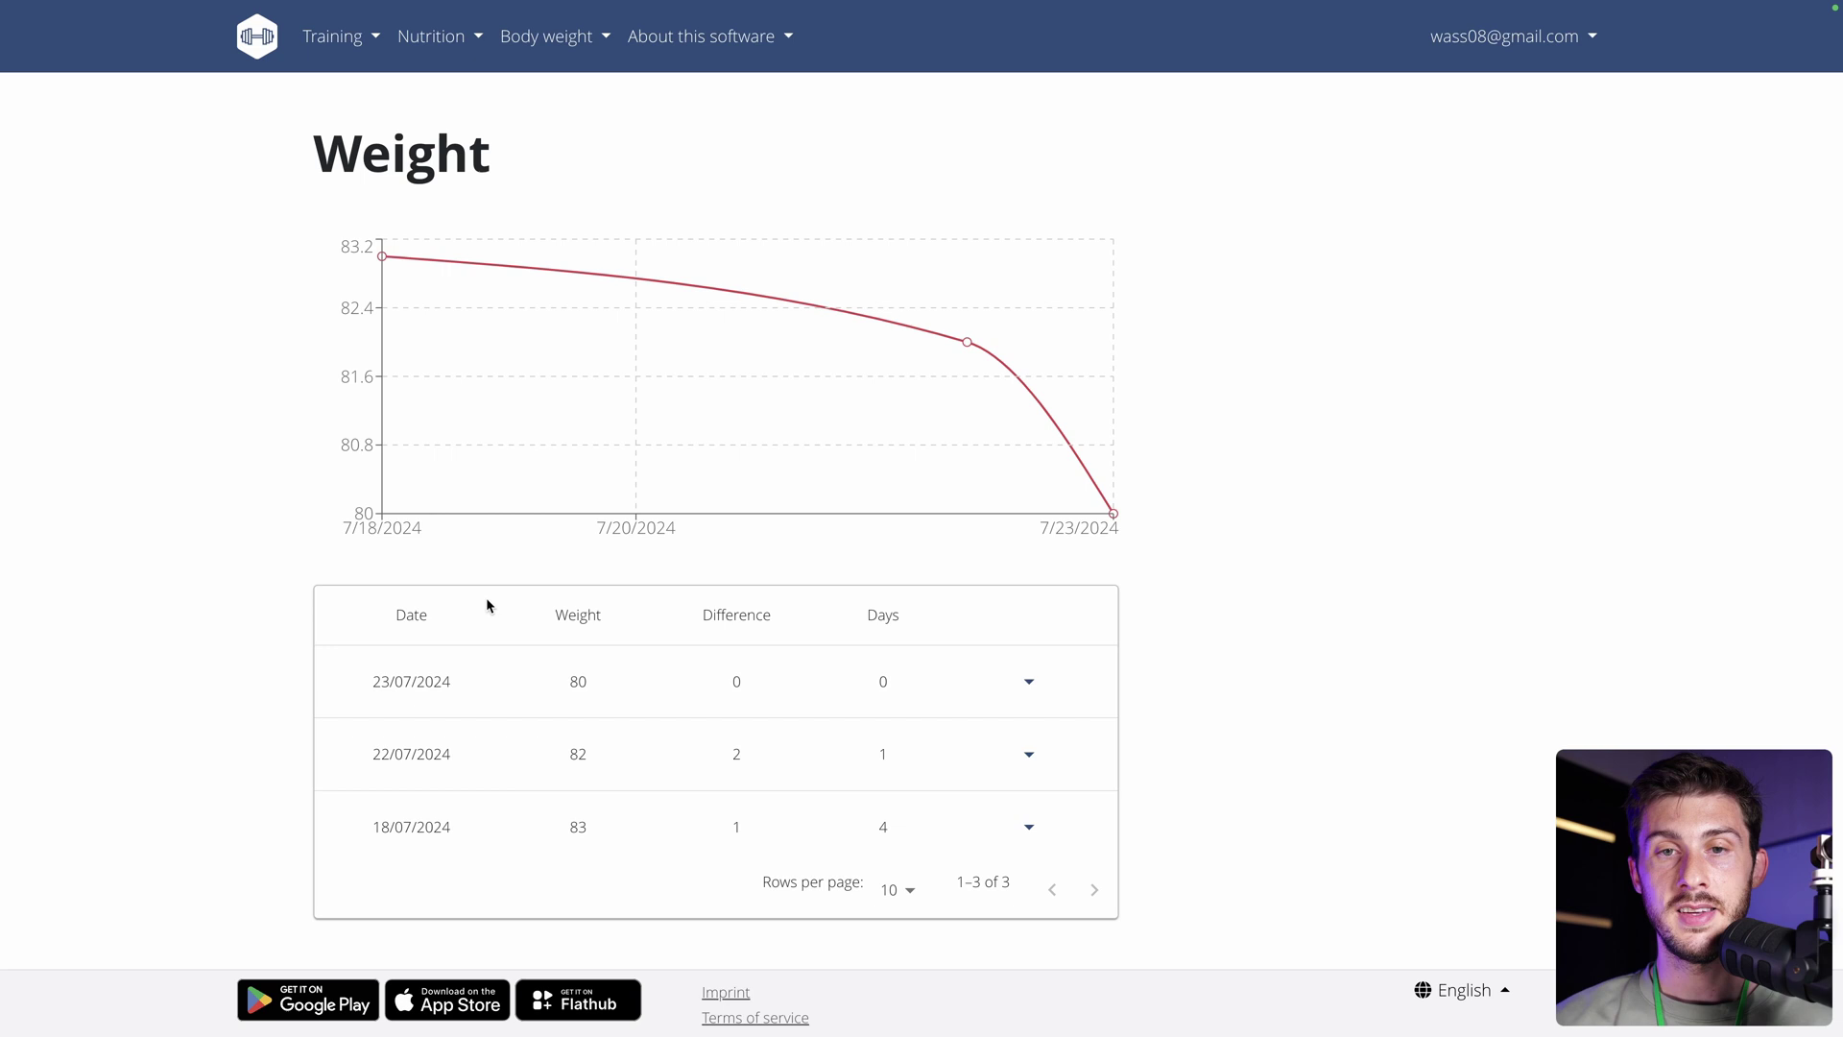
click(431, 37)
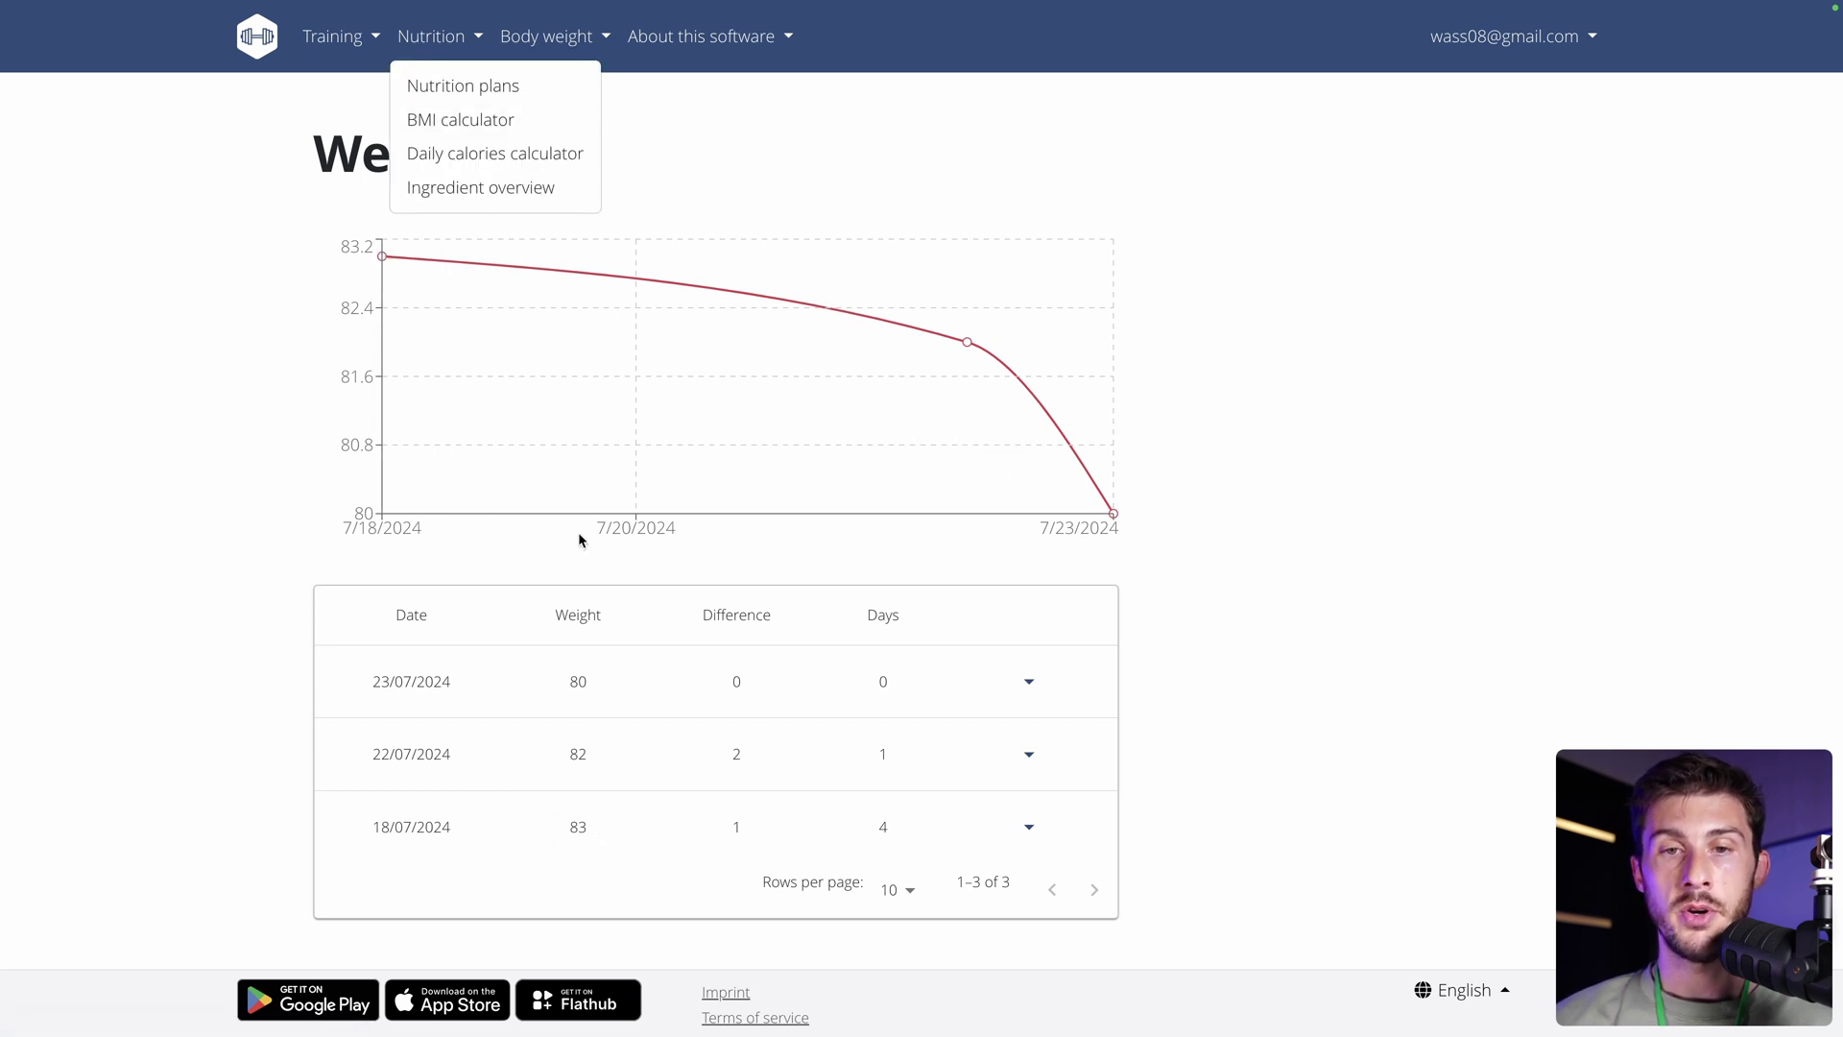
In the BMI calculator, enter height 188 cm with 80 kg and get a BMI of 22.63.
click(425, 119)
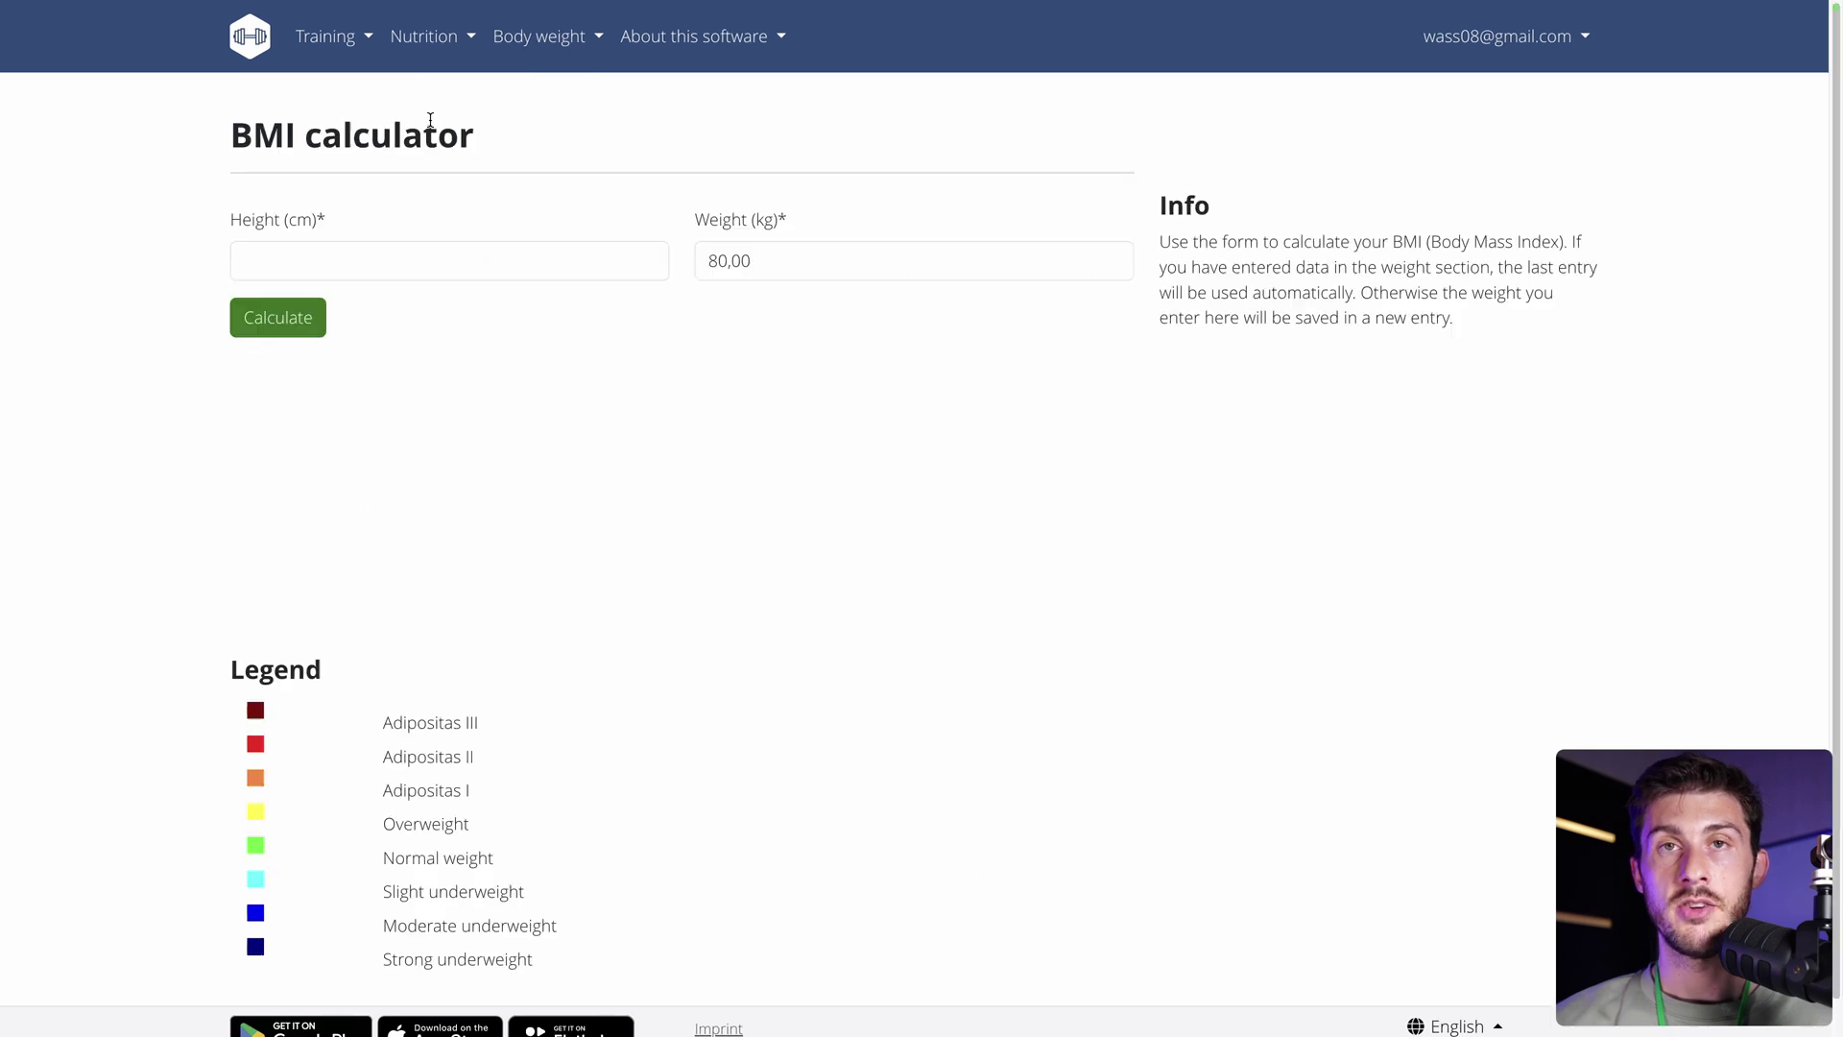
click(358, 255)
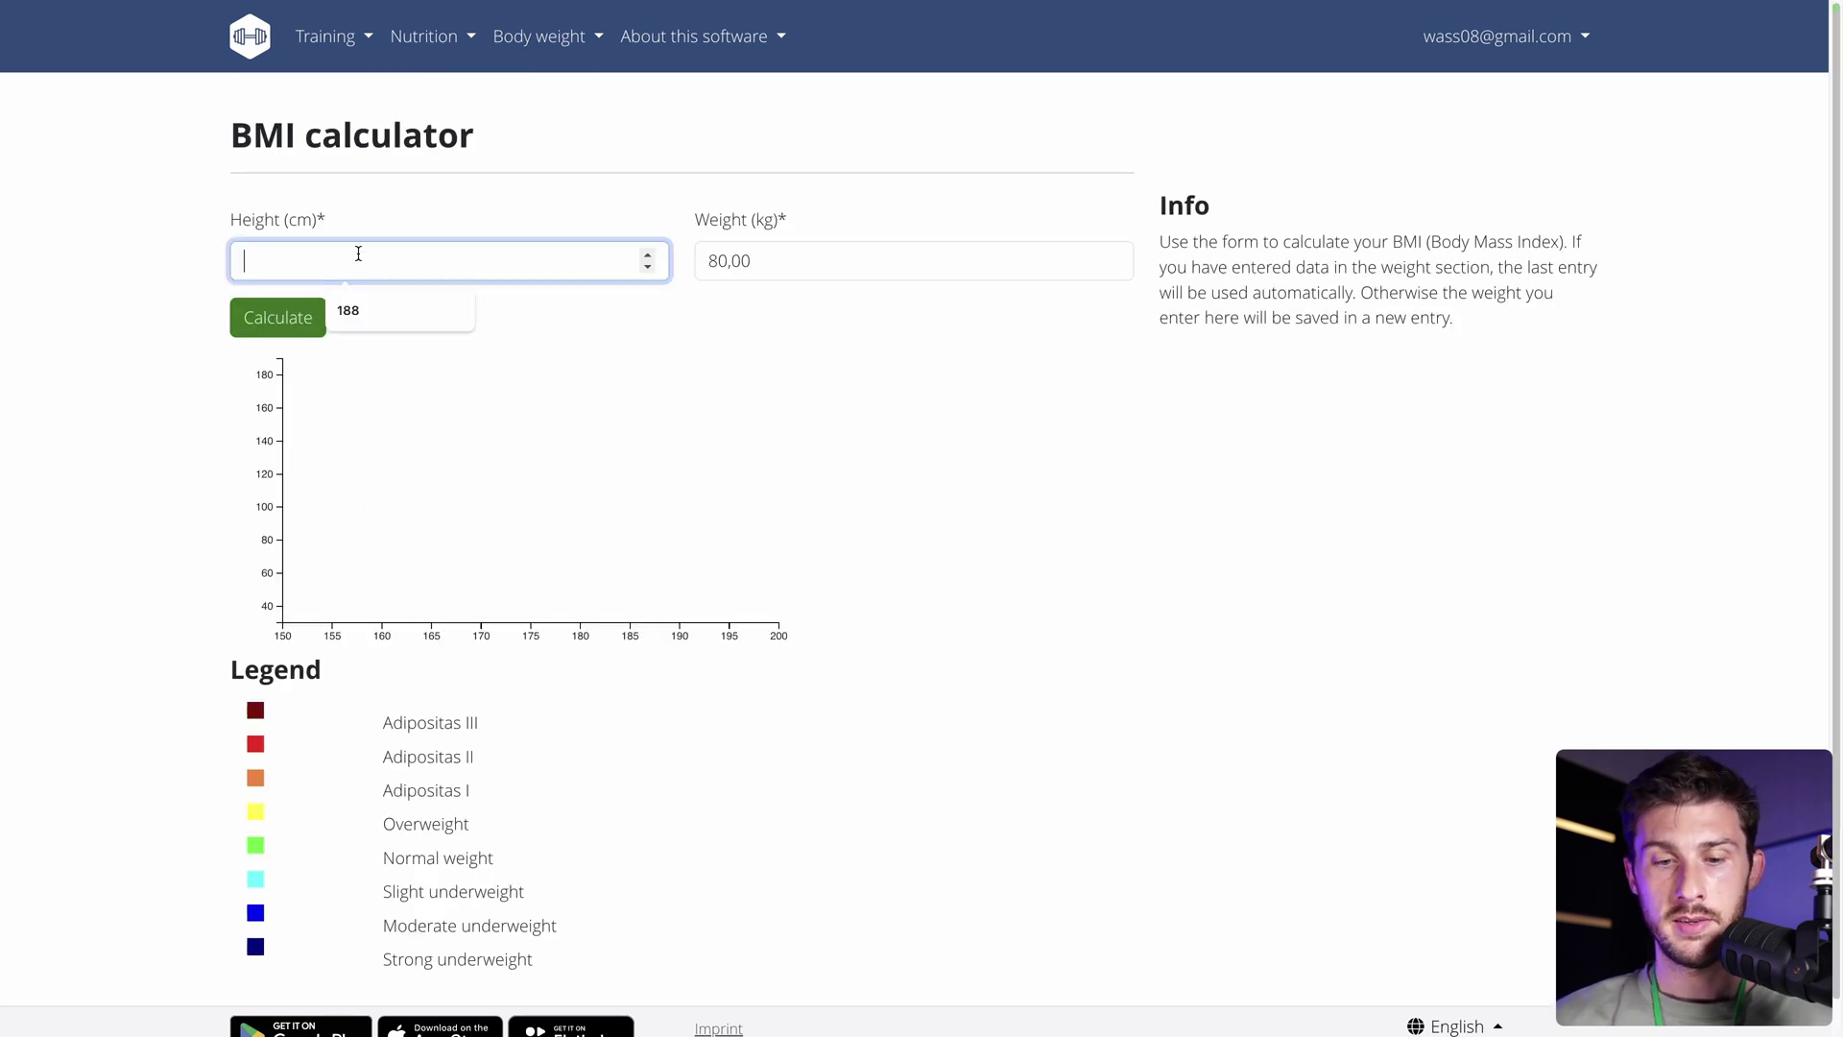
text(17788)
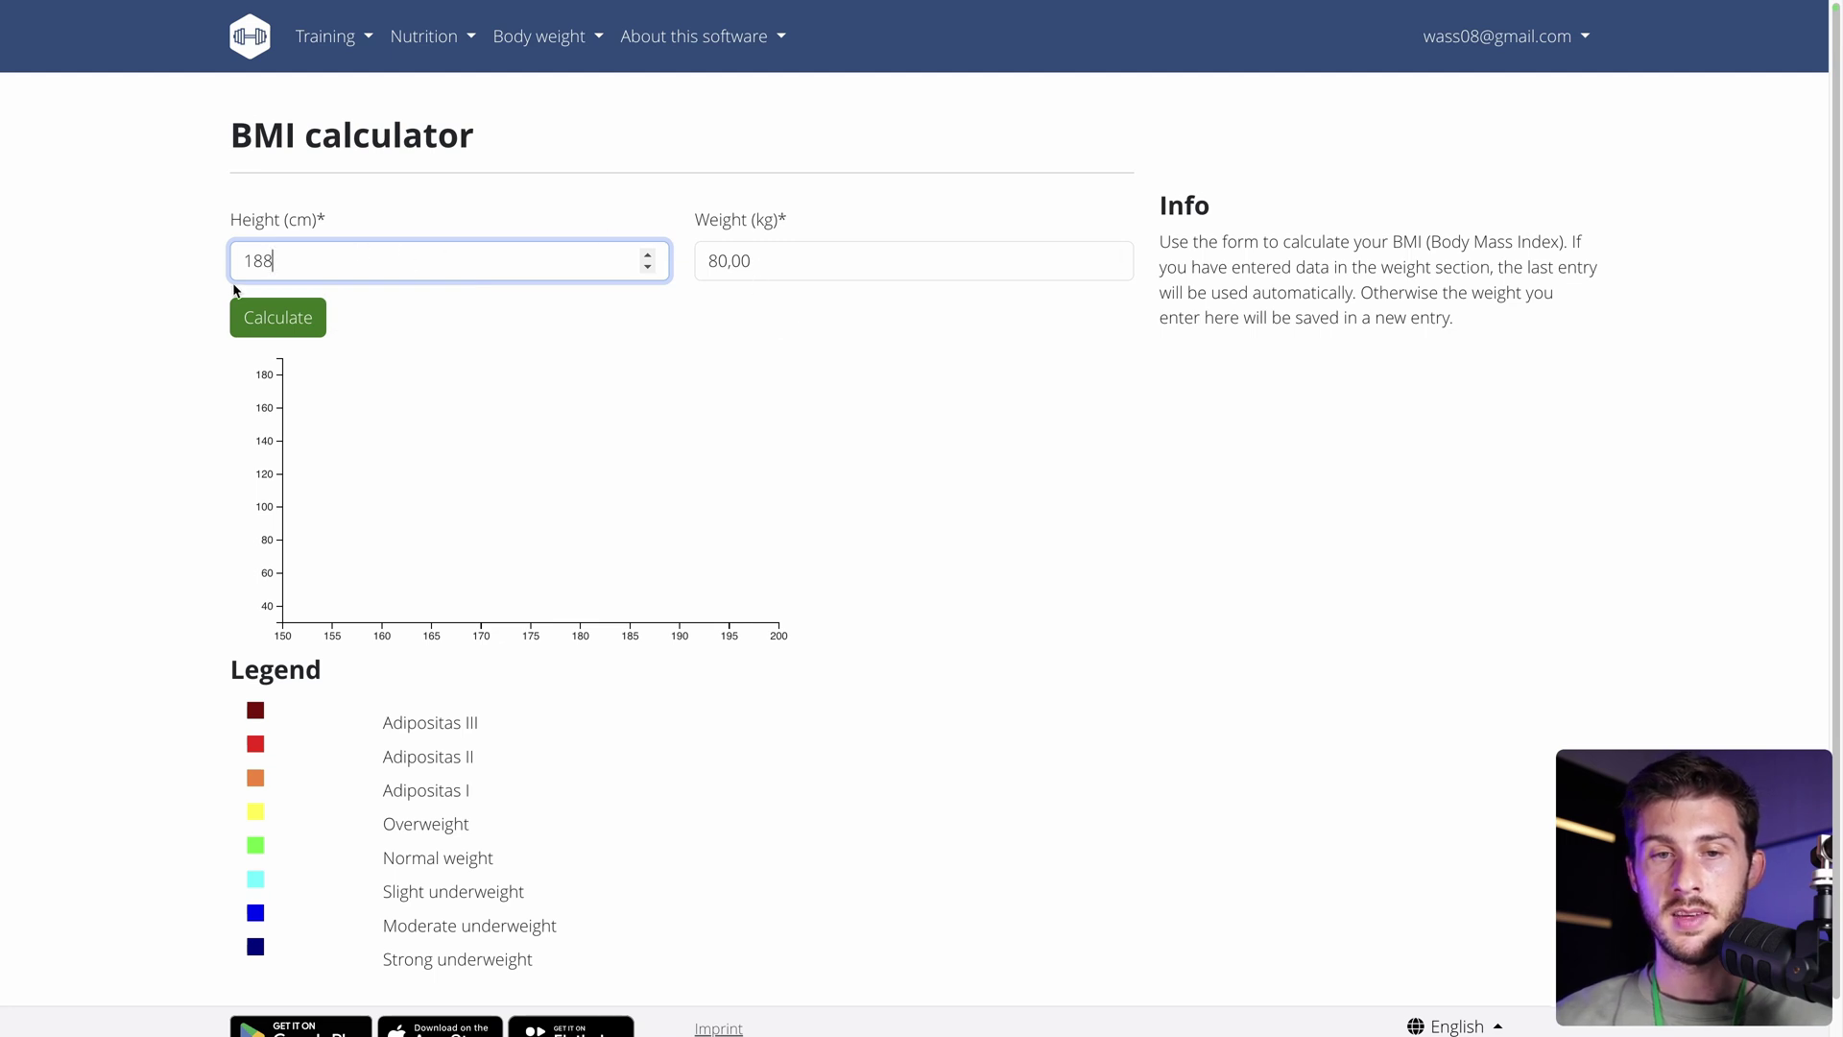
click(249, 318)
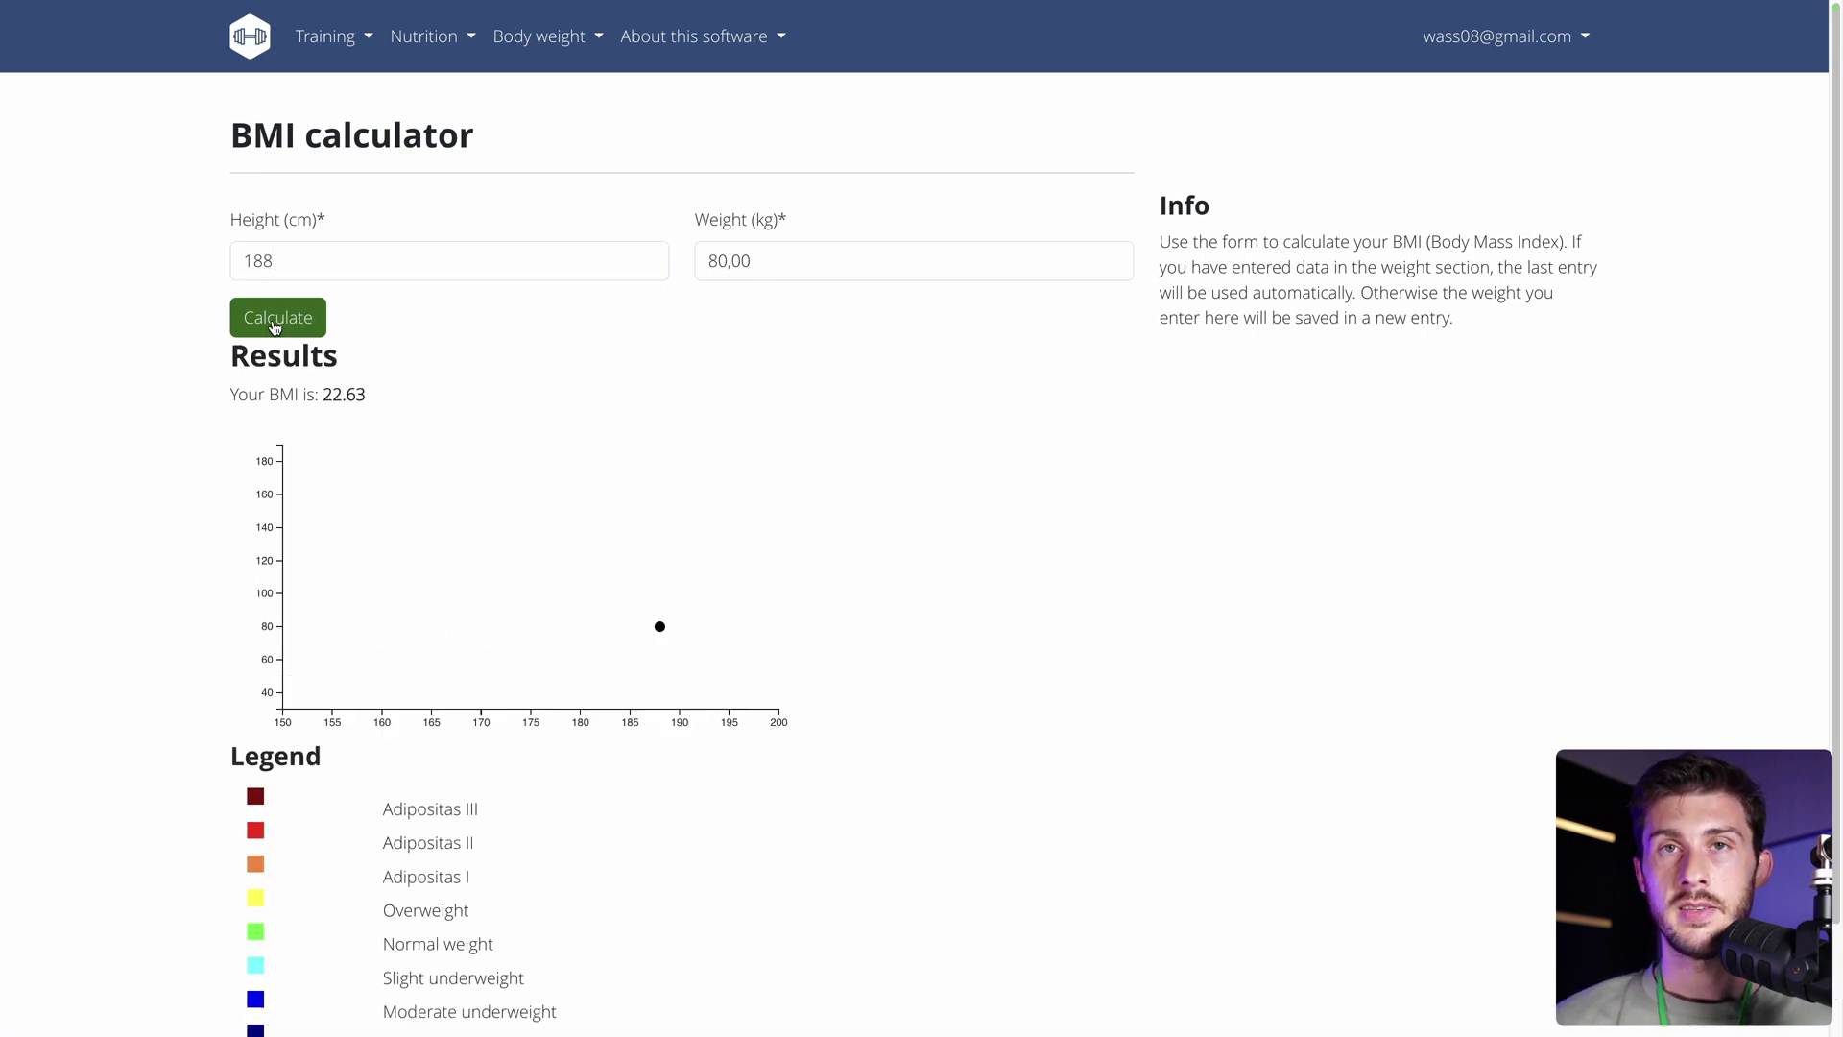
drag(217, 390, 328, 390)
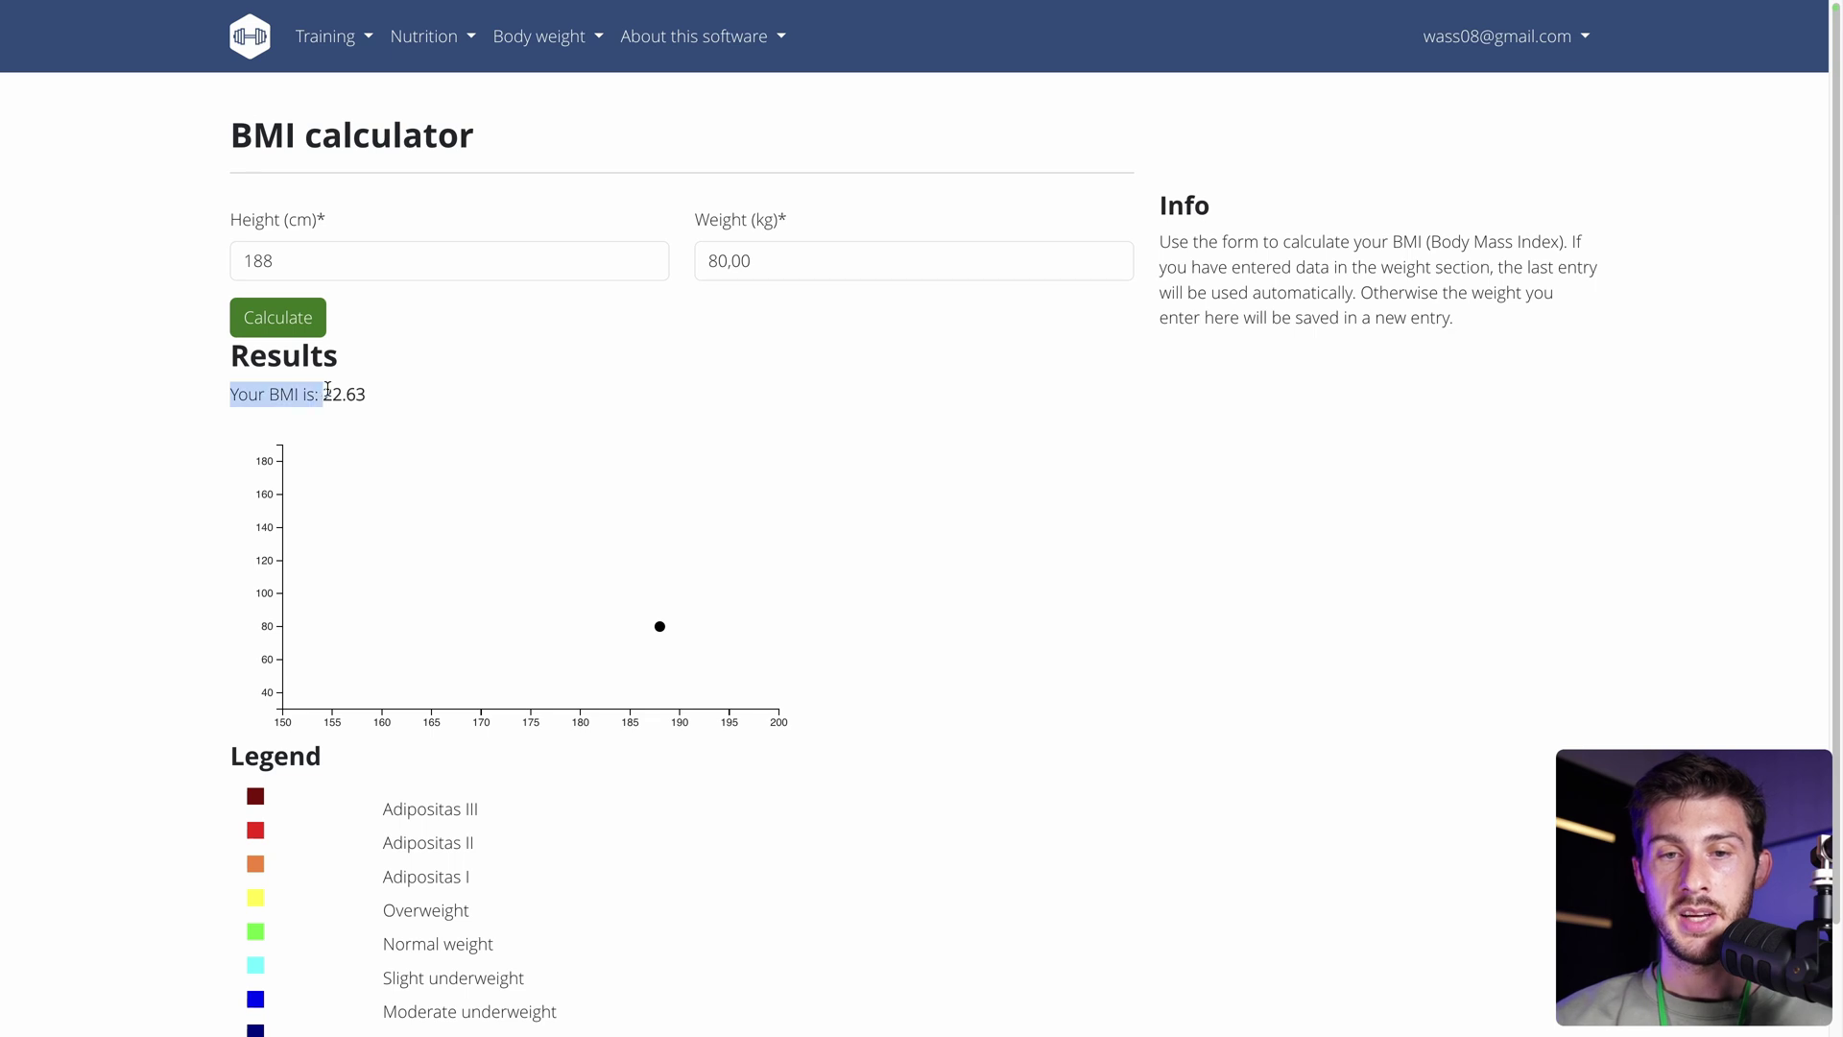
click(381, 394)
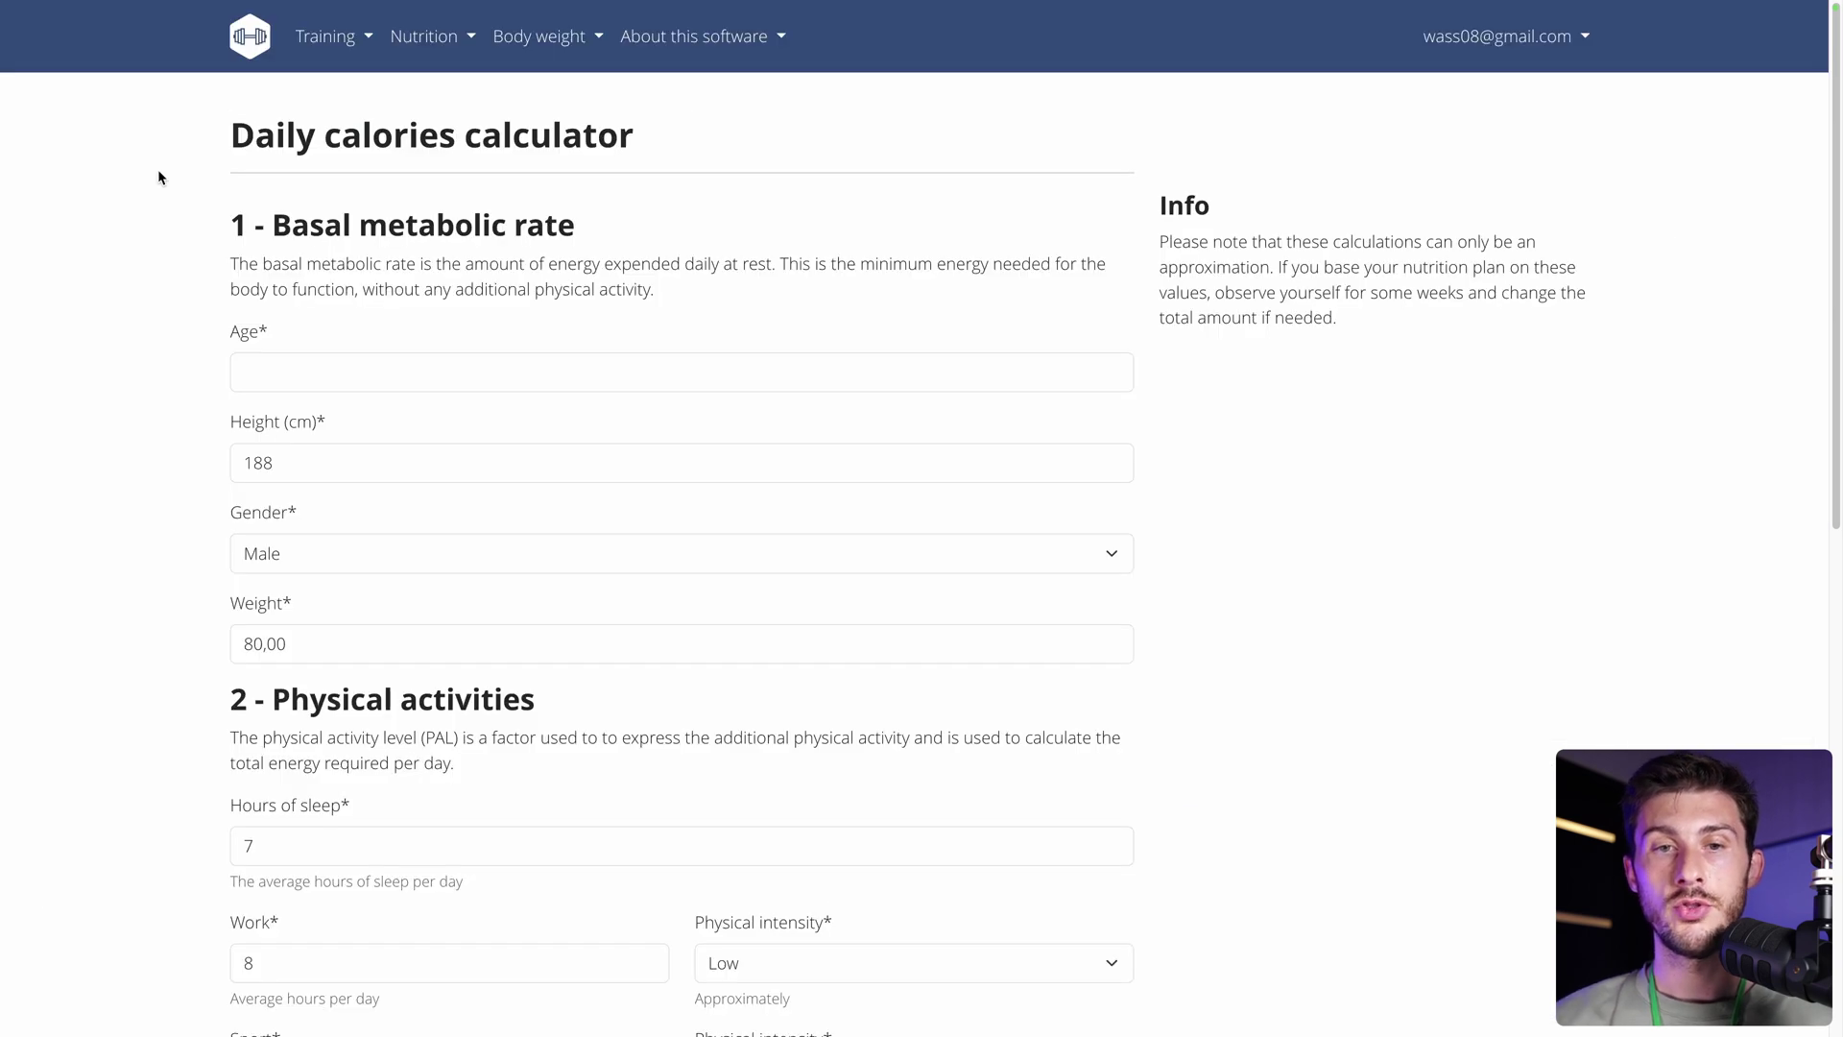
Scroll through the Daily calories calculator page to review its fields.
scroll(173, 248, down, 1)
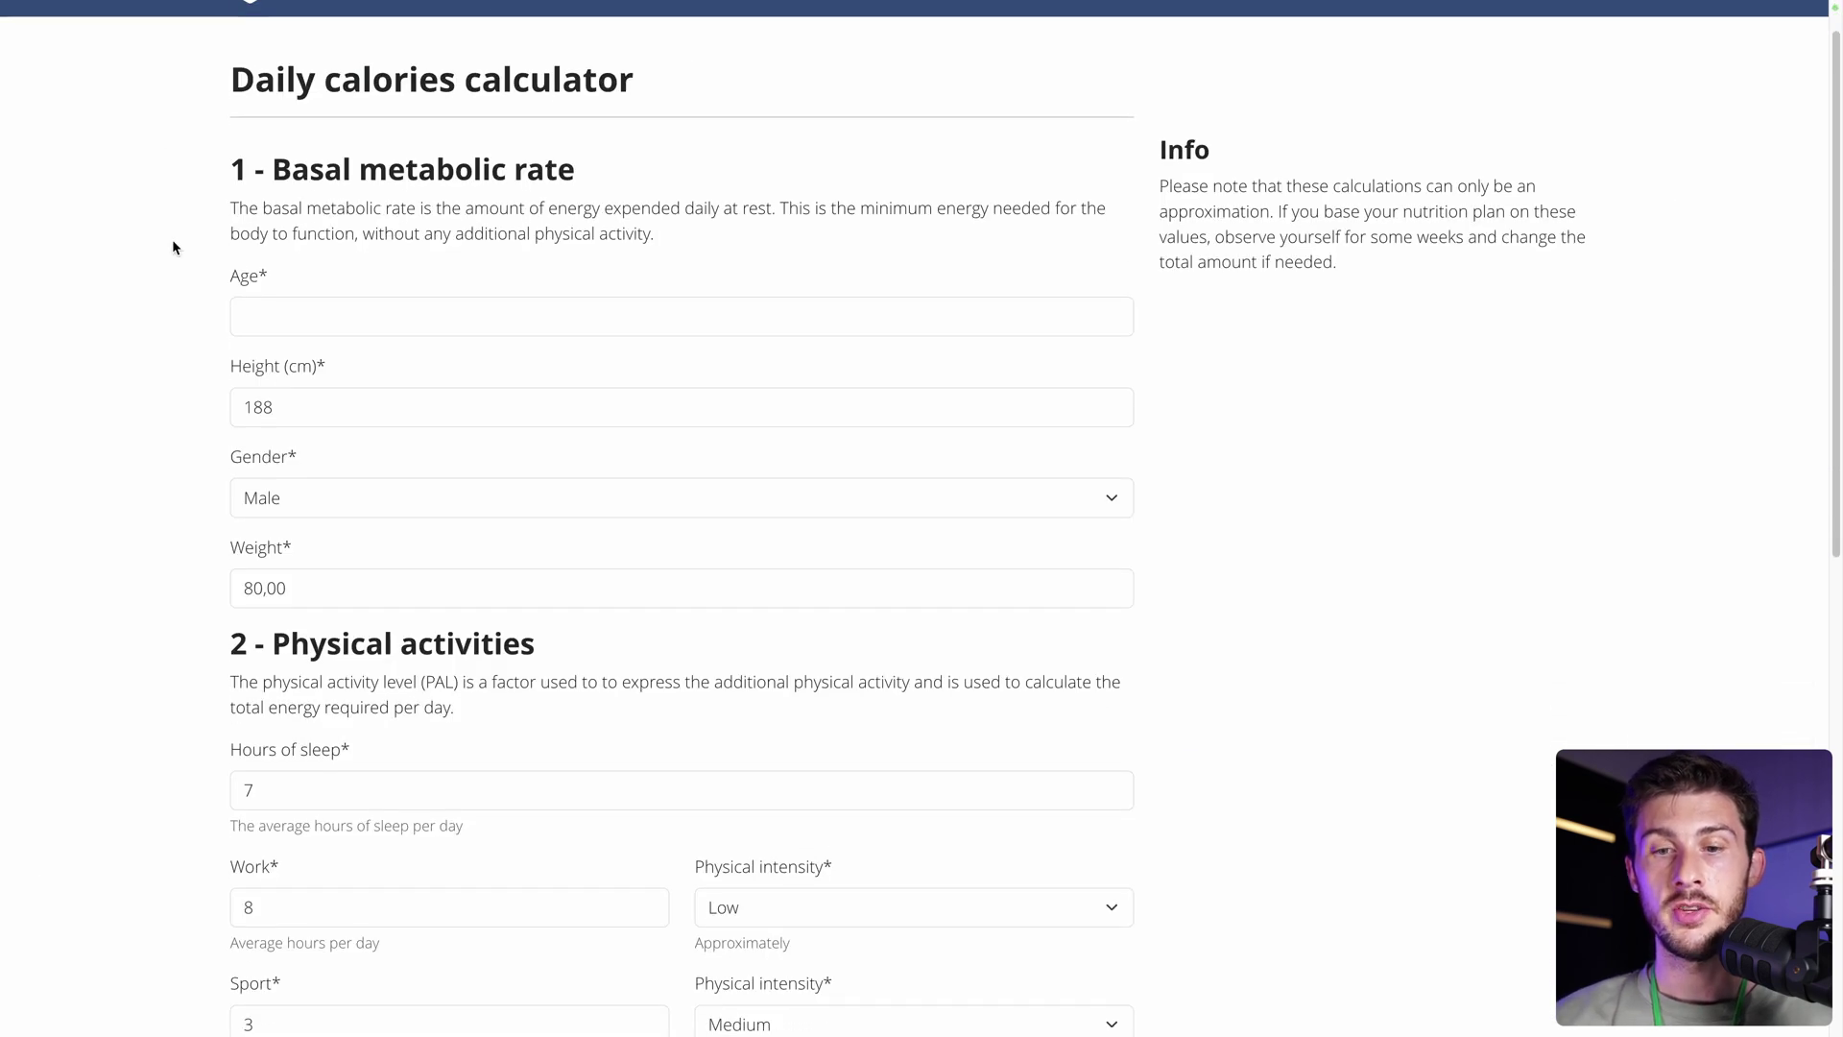
scroll(172, 247, up, 1)
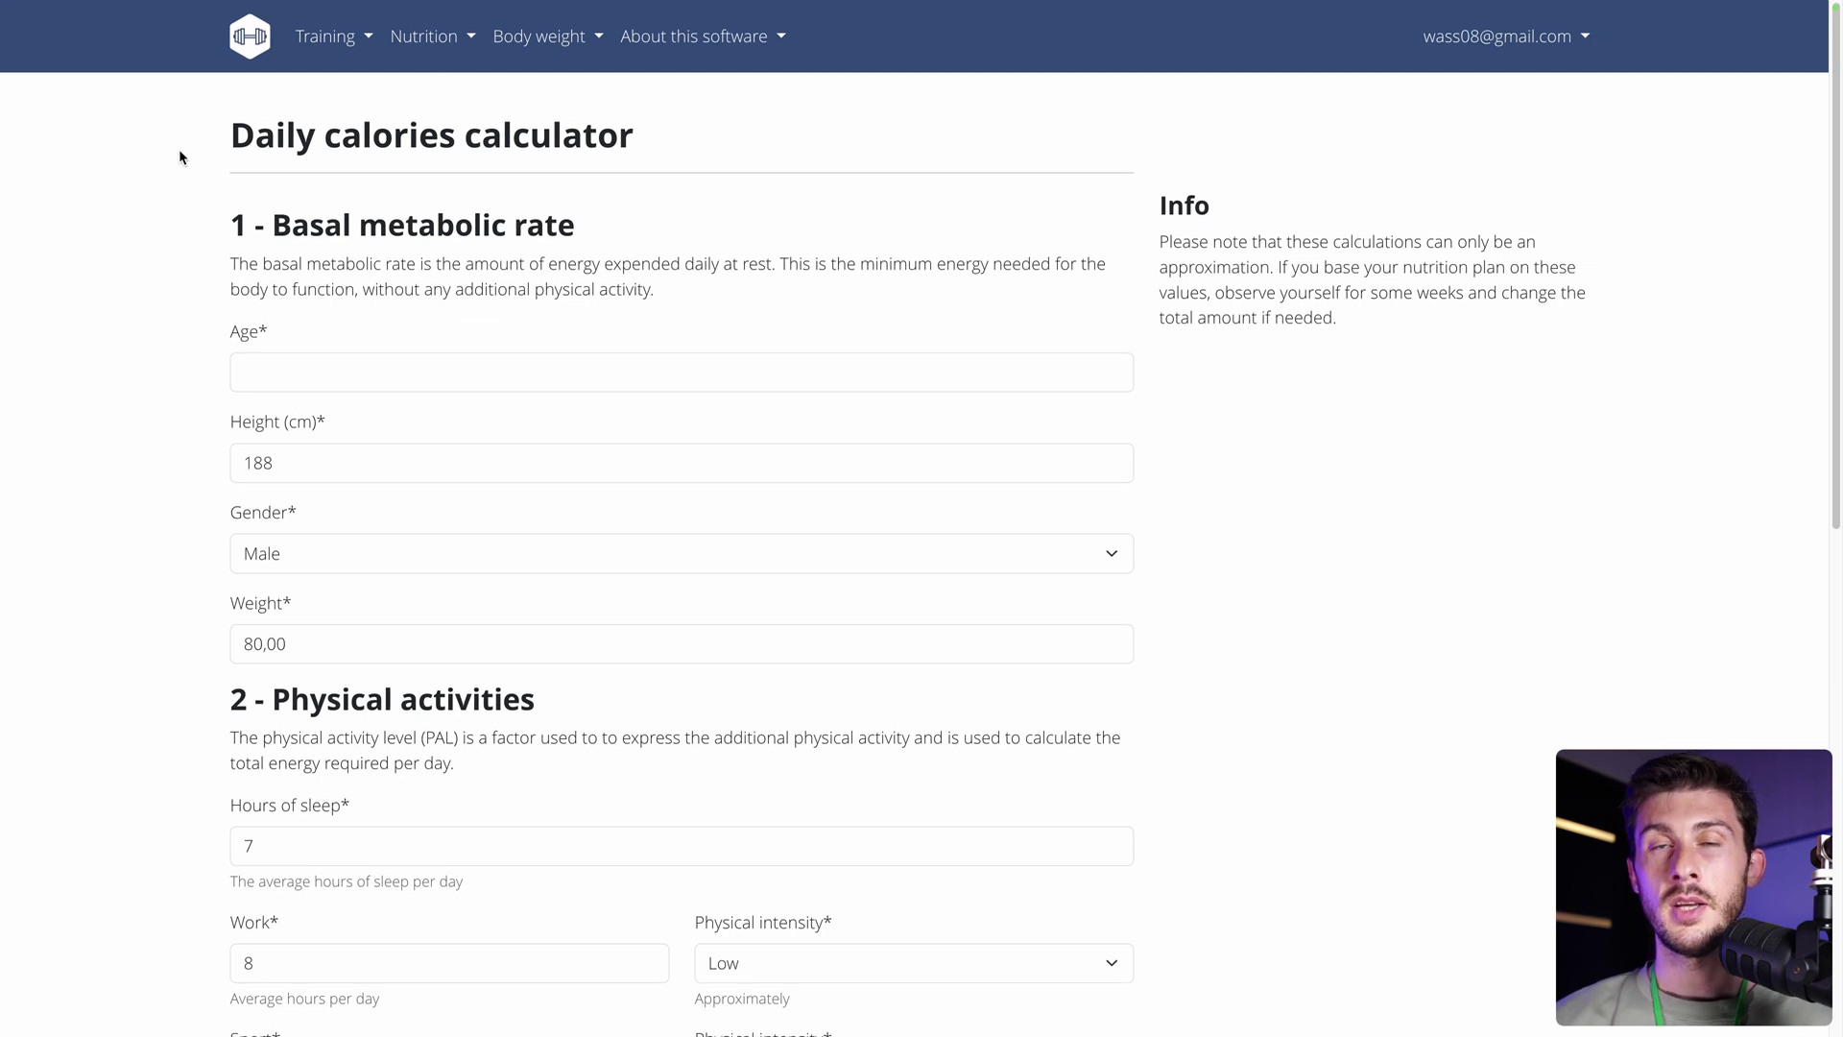
scroll(179, 153, down, 10)
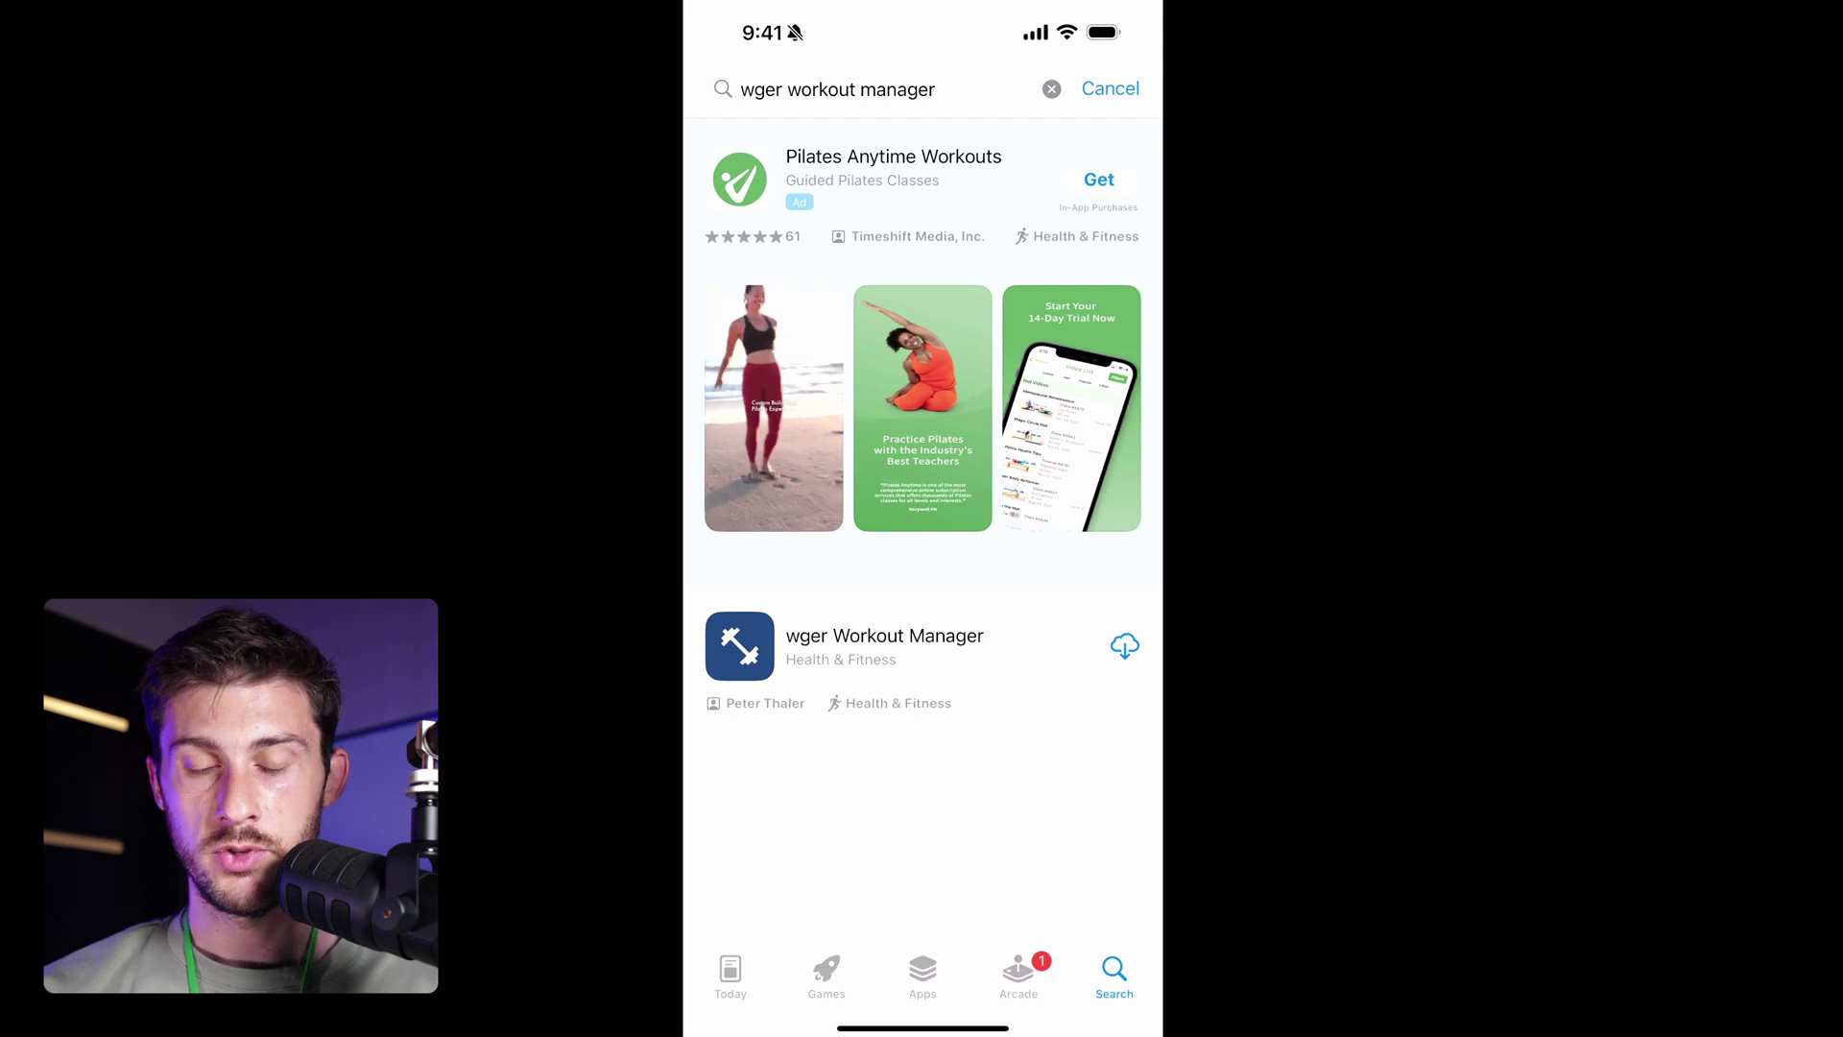
Install wger Workout Manager and log in through a custom server using the saved credentials.
click(1124, 645)
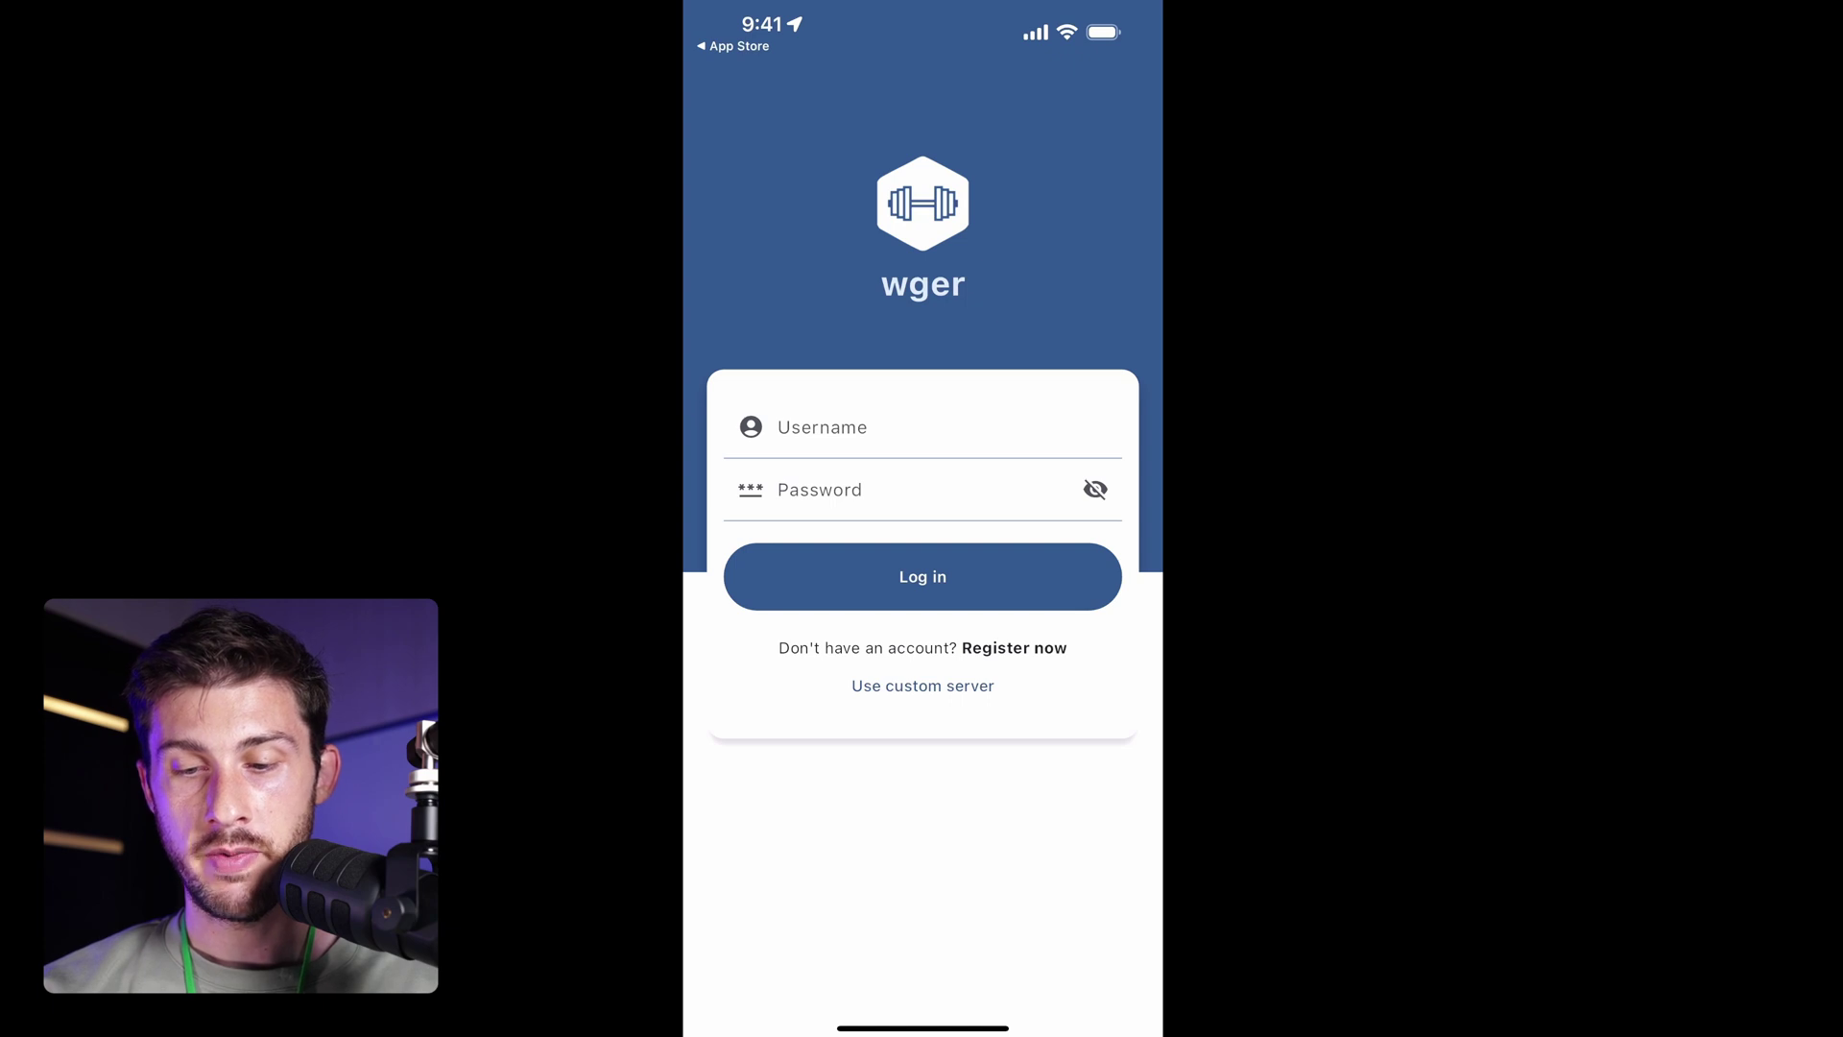
click(922, 685)
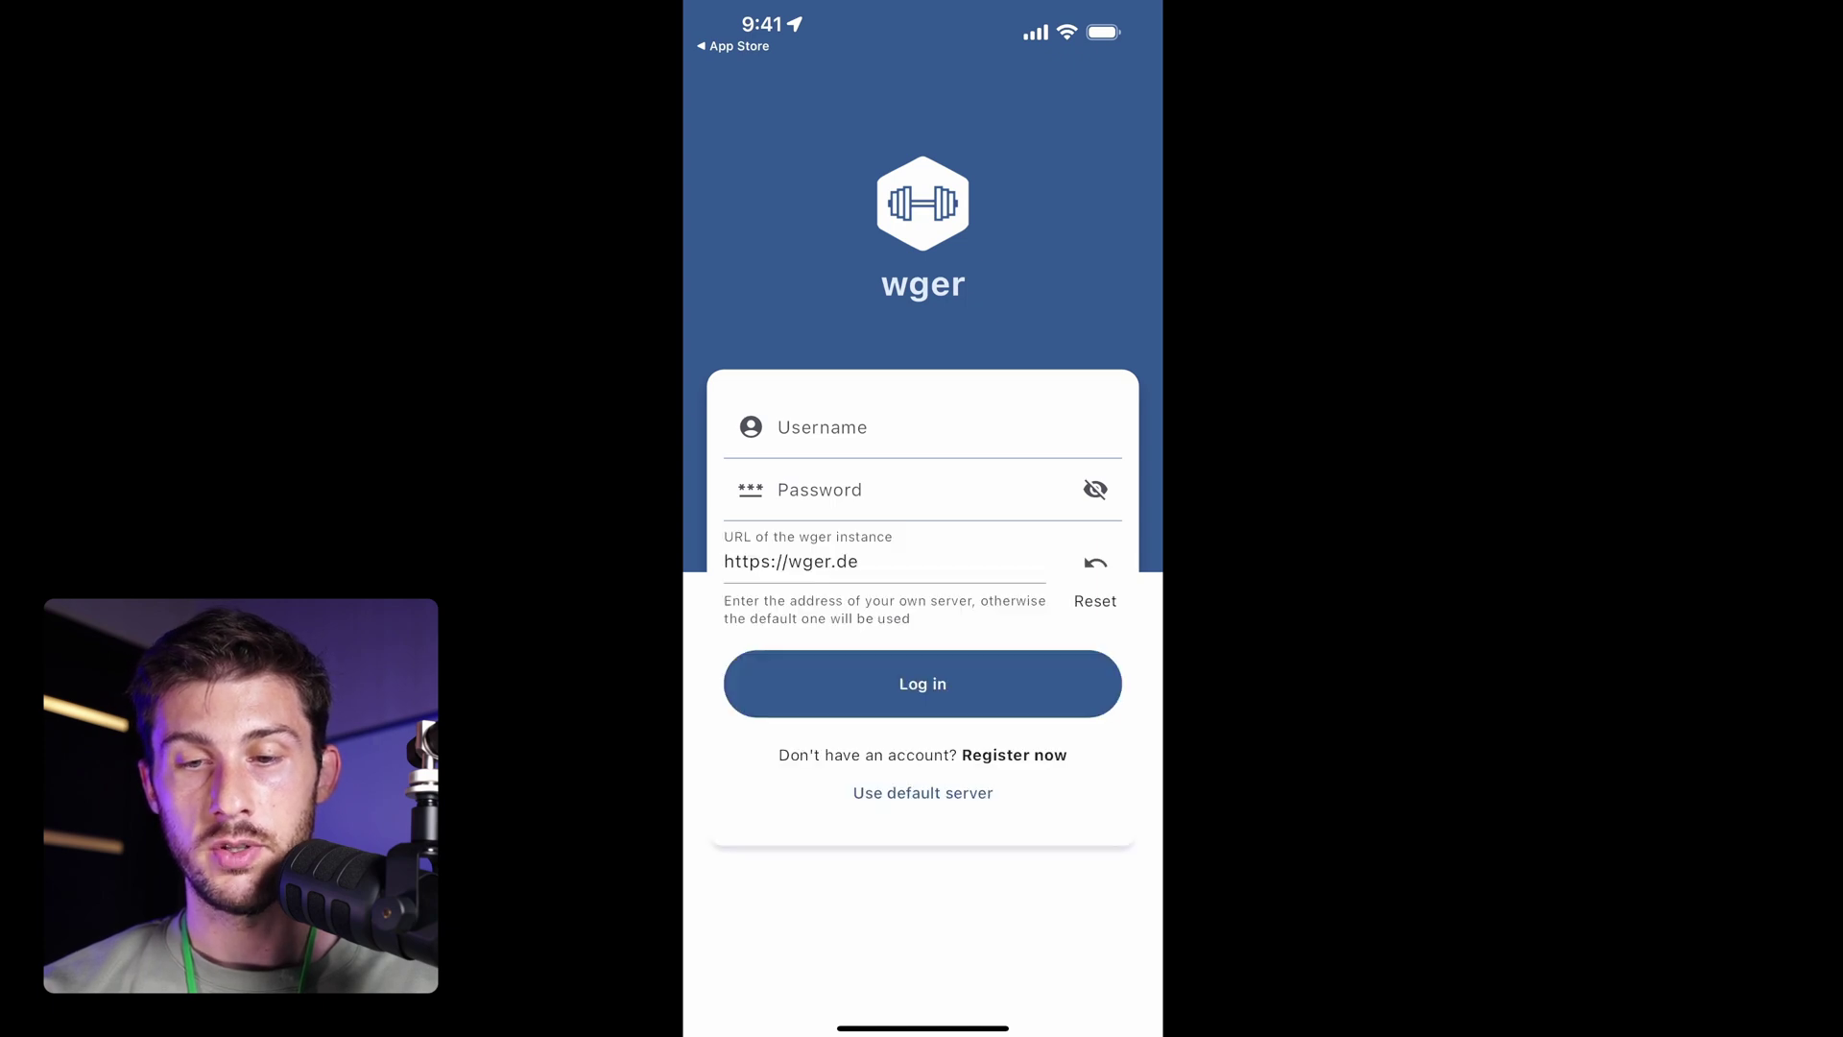
click(864, 427)
click(859, 562)
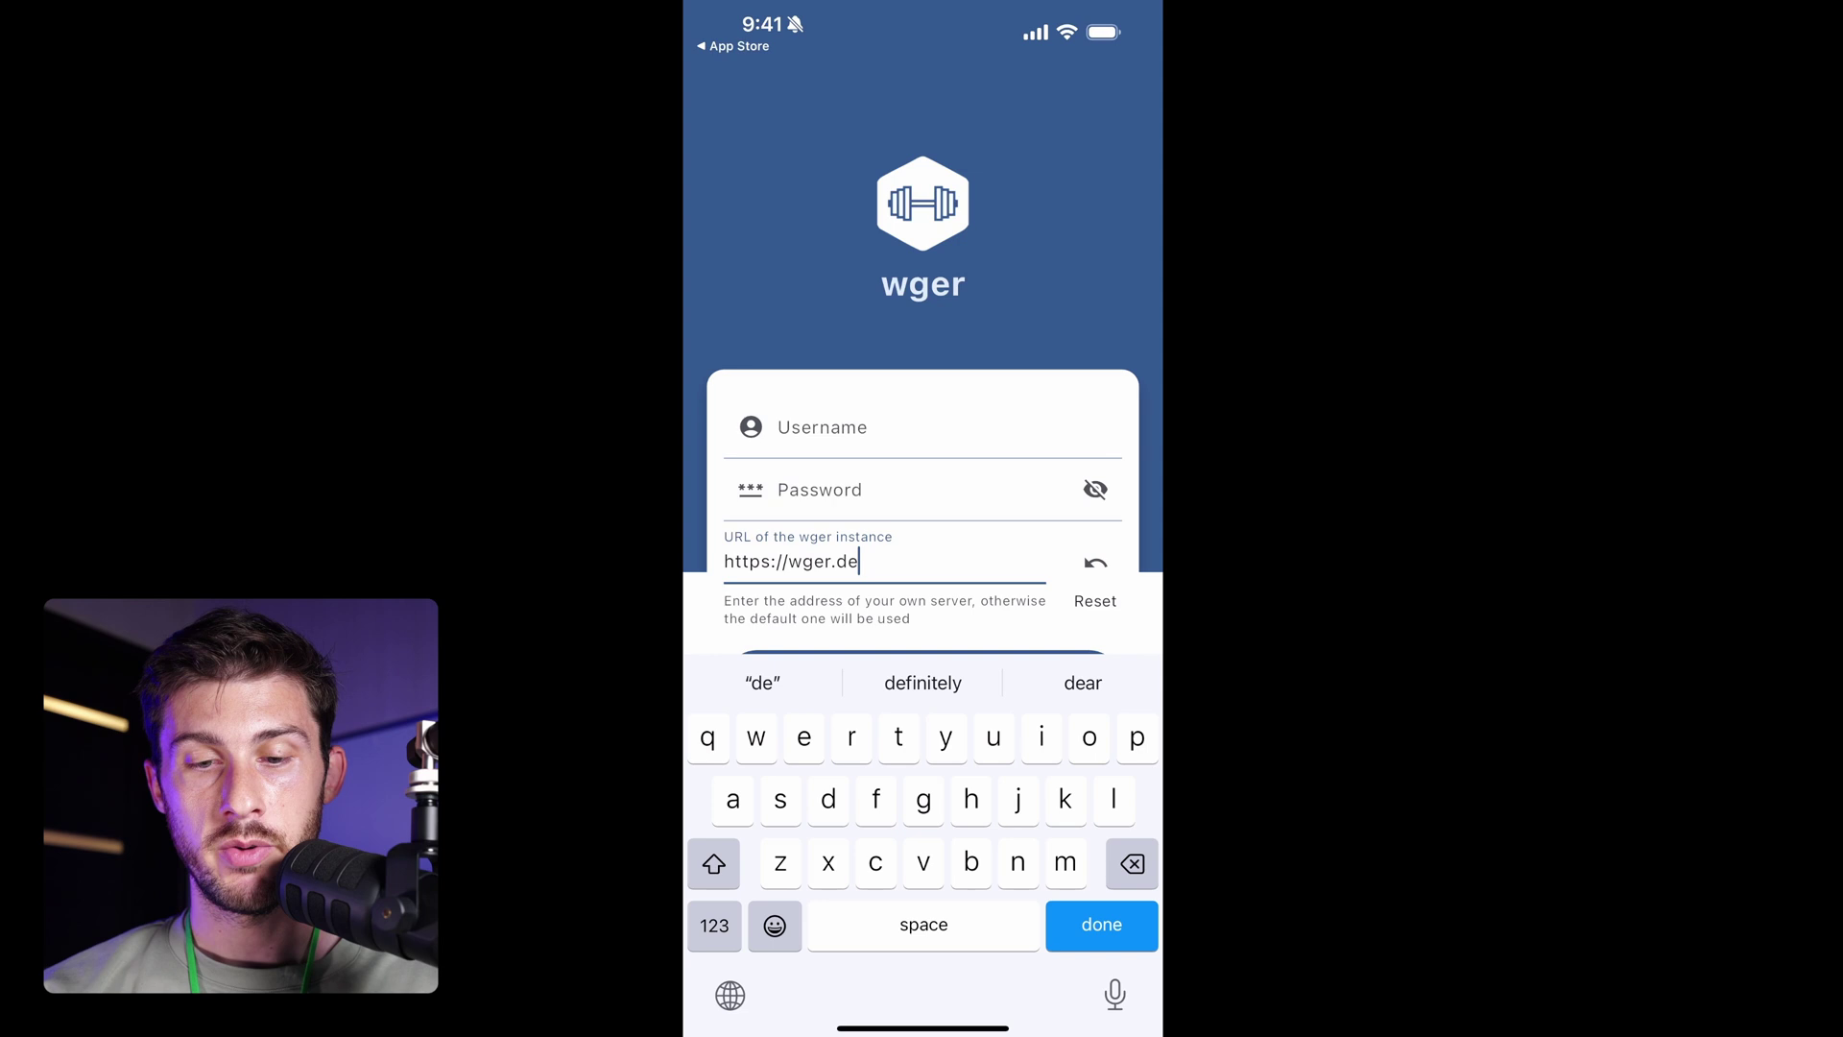
click(864, 427)
click(934, 678)
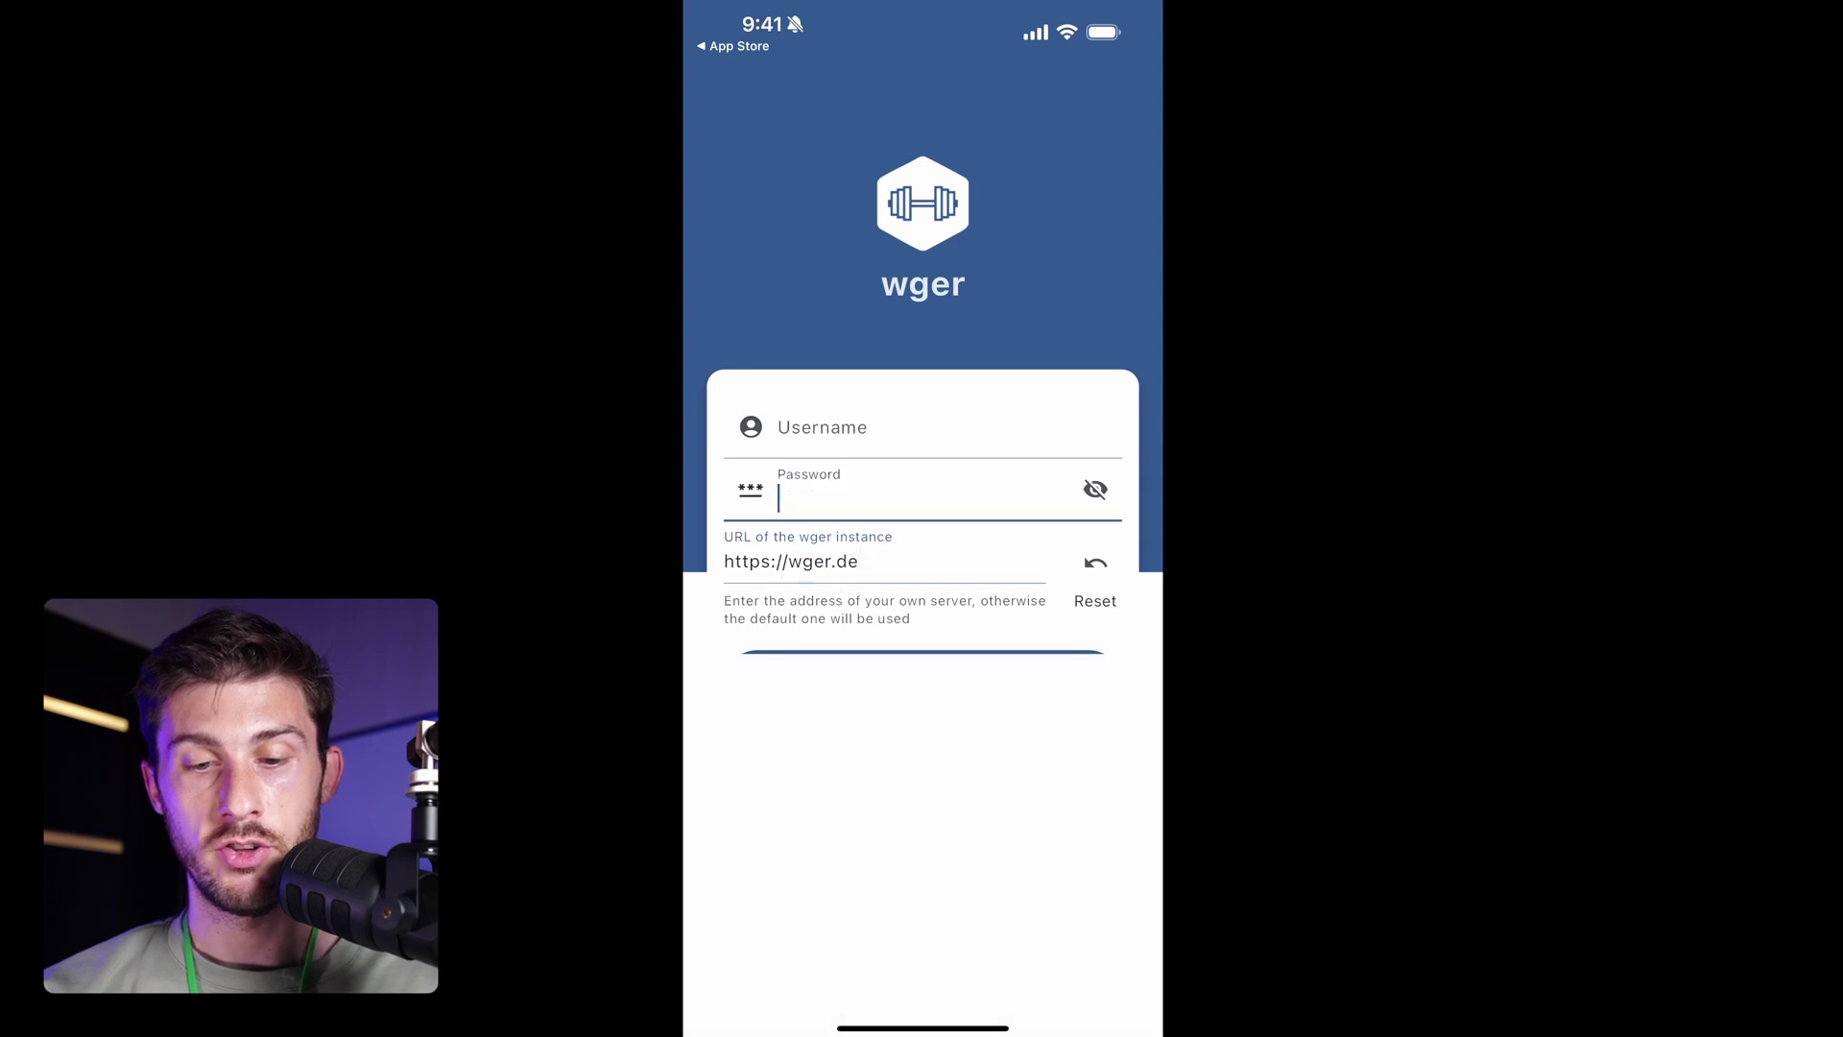
click(922, 683)
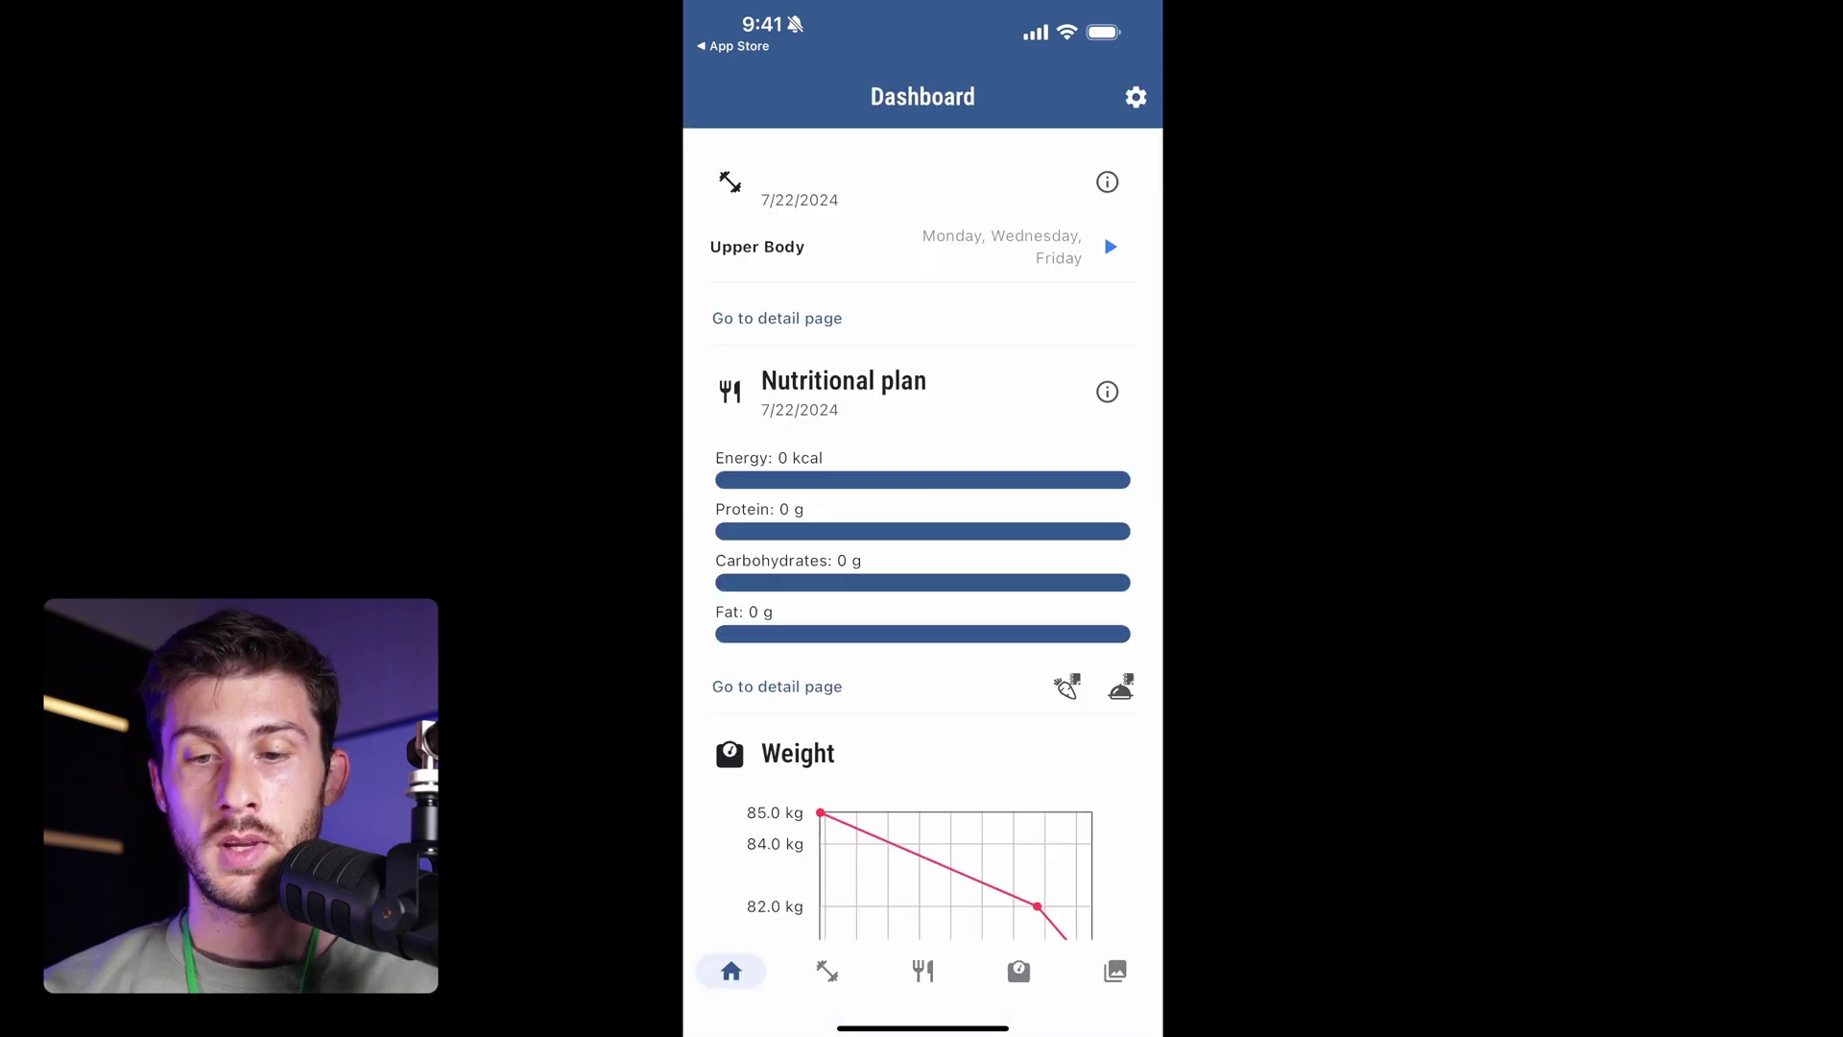
Review the Dashboard's plan, weight, measurements and calendar, then go to the empty Gallery.
scroll(921, 528, down, 5)
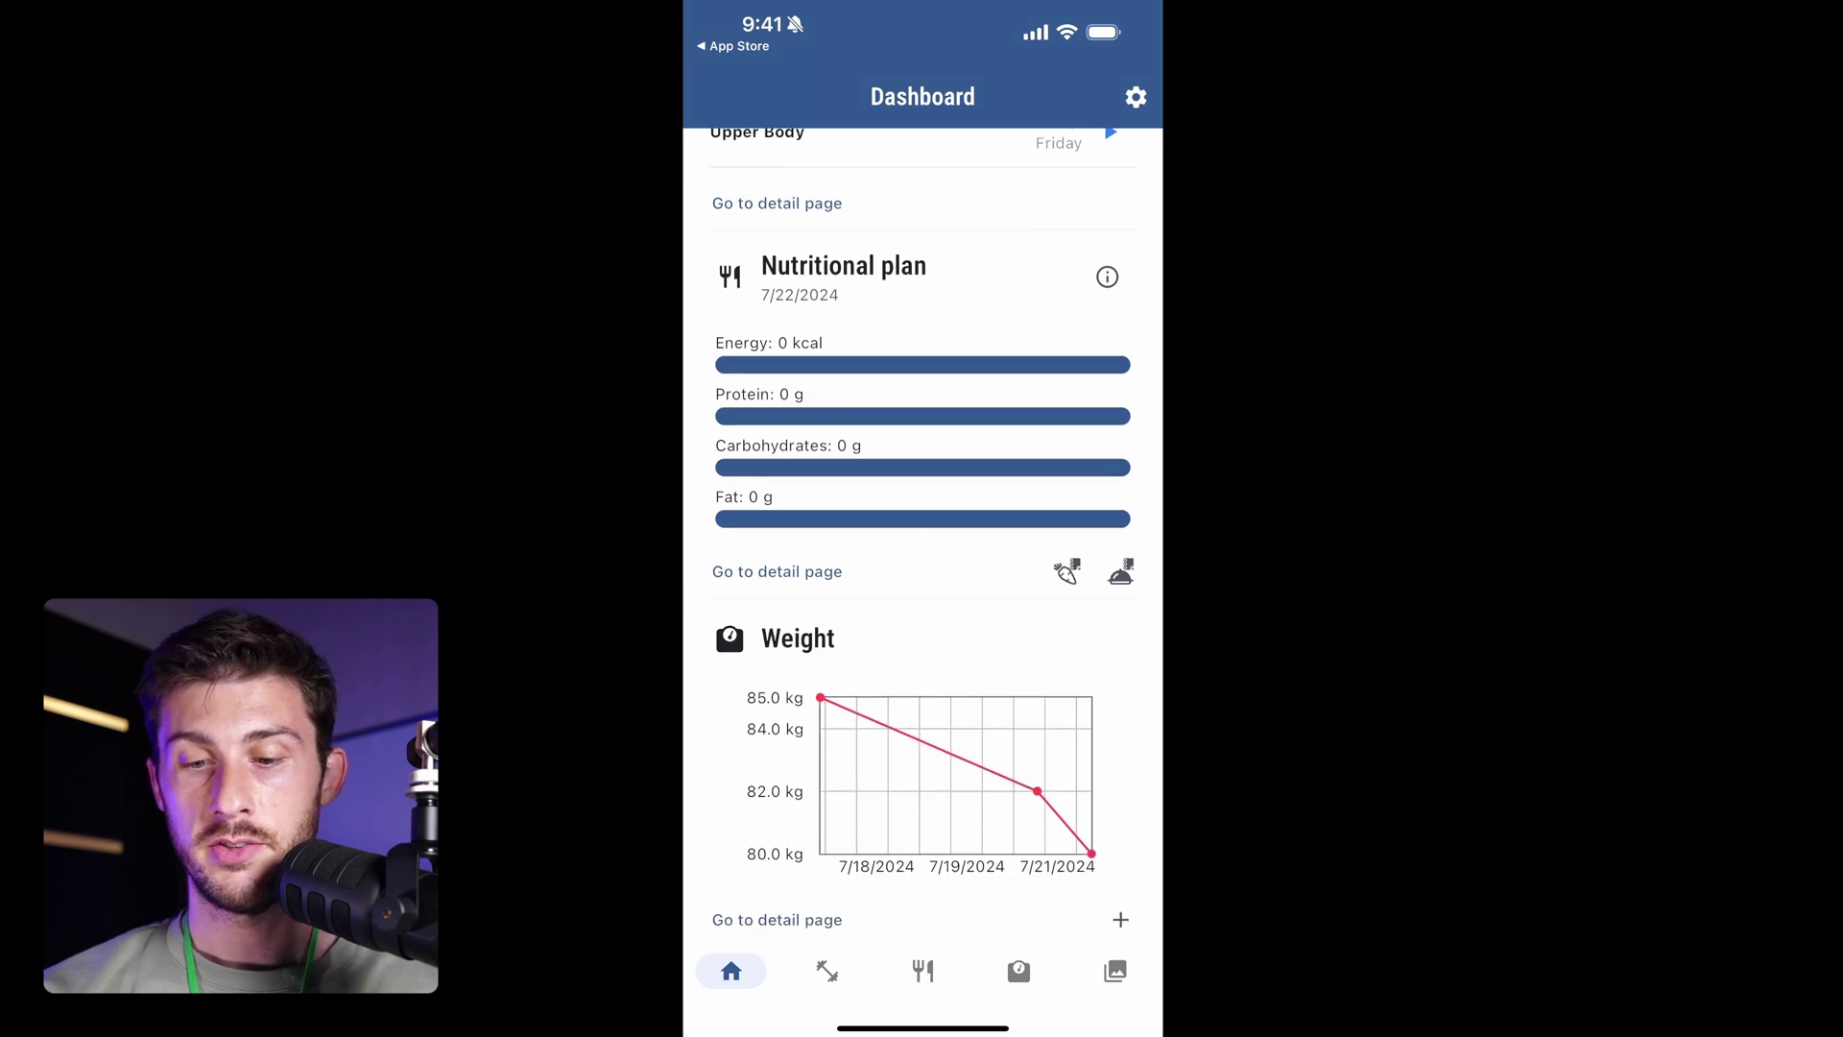
scroll(921, 528, down, 6)
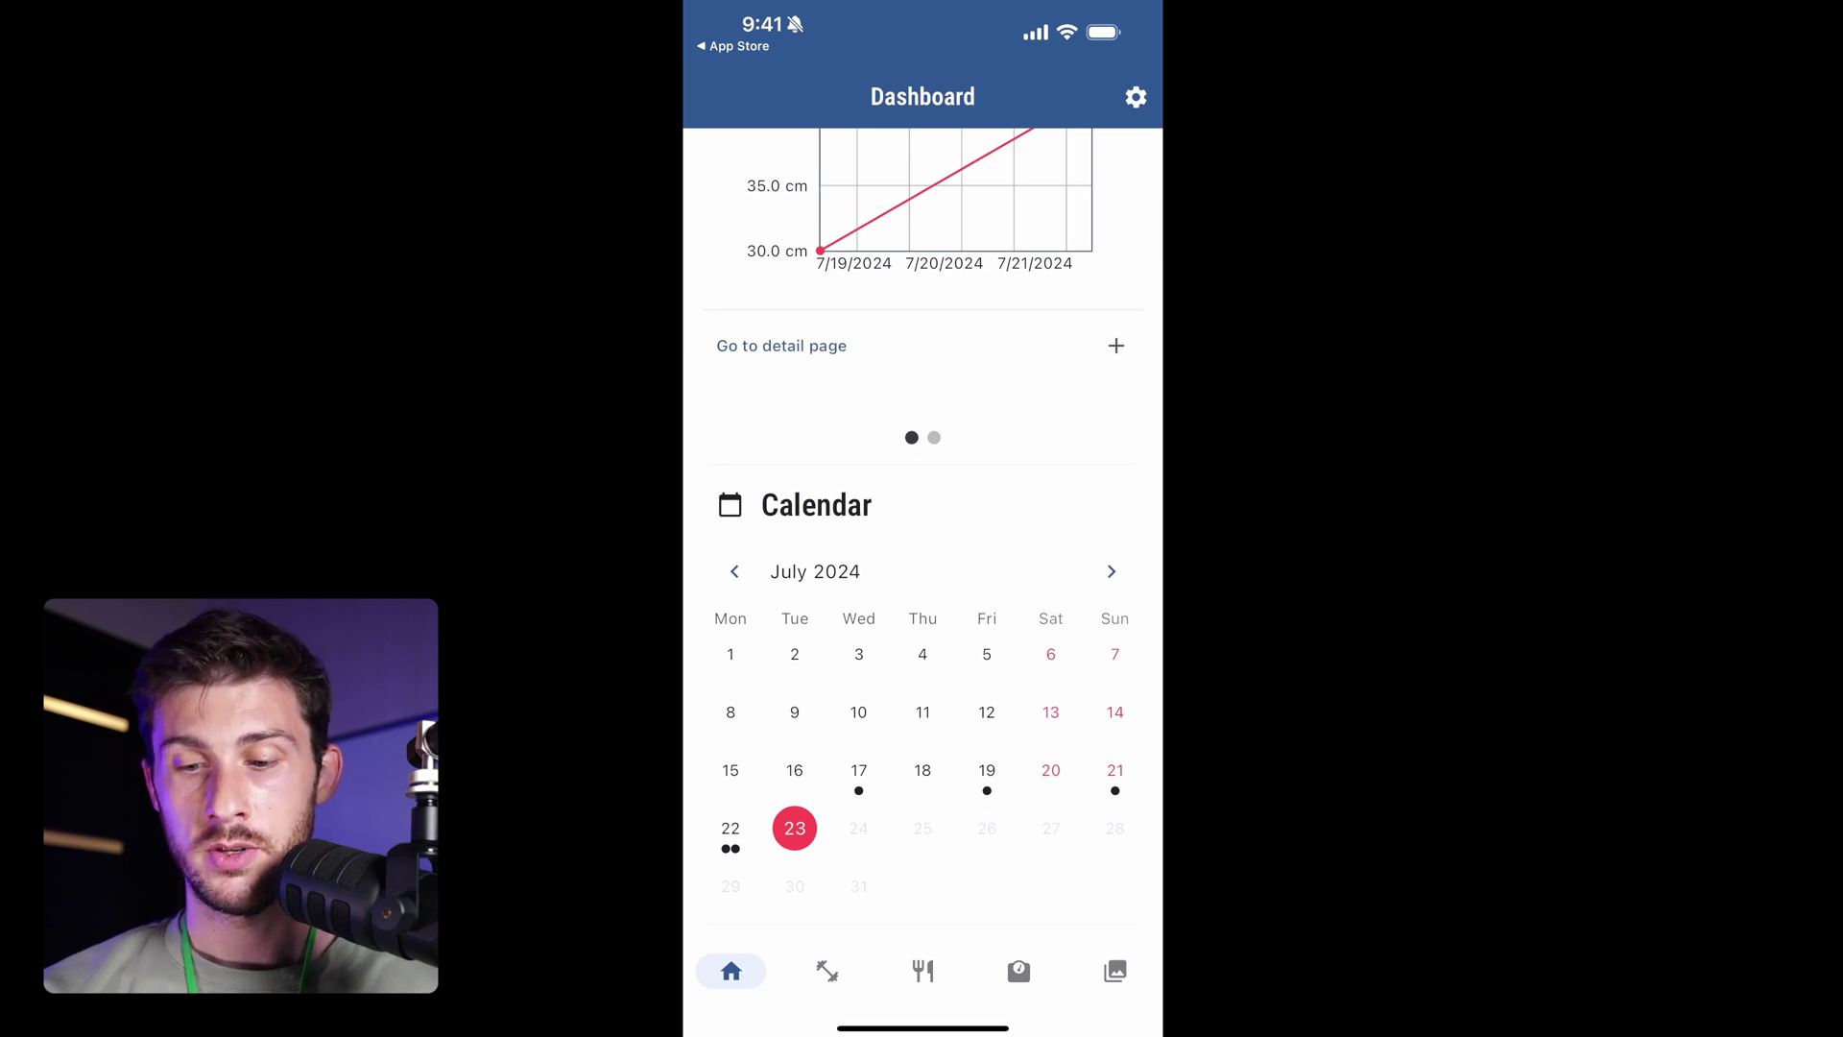
click(1115, 971)
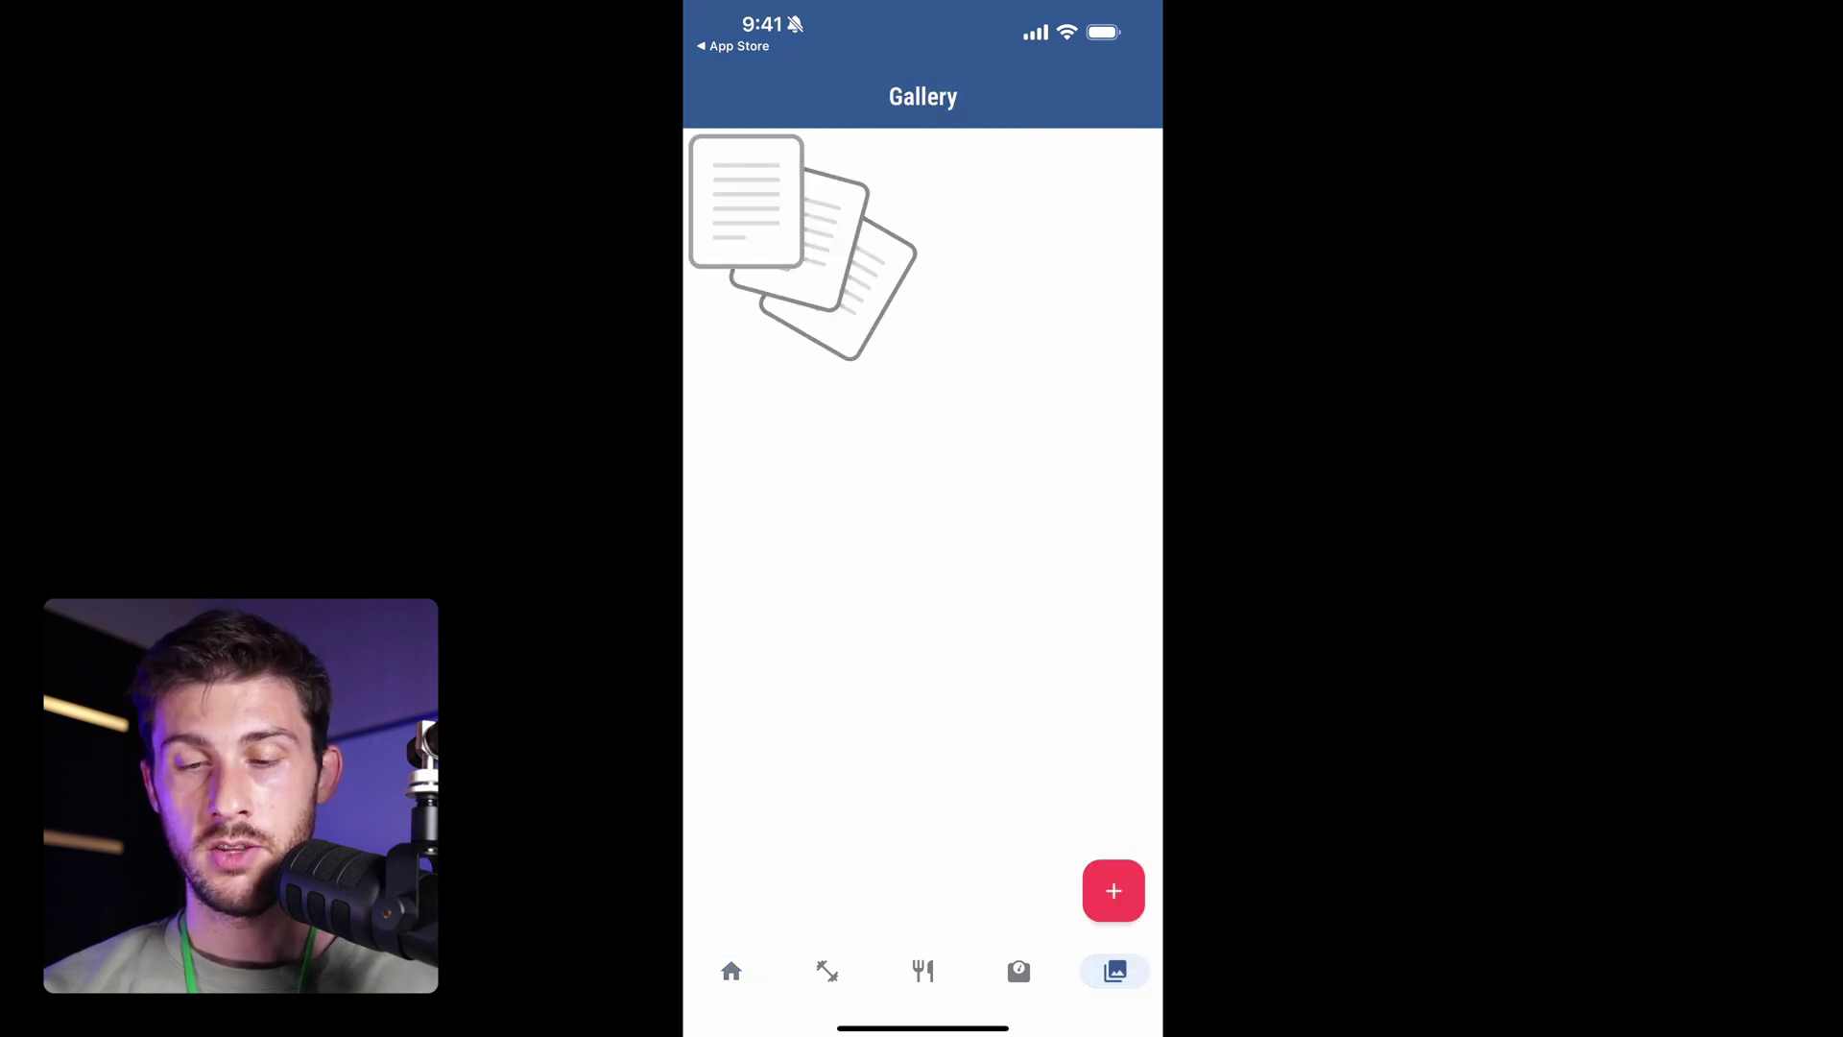
Take a new progress photo with the camera, allowing camera access, and enter its description.
click(1114, 890)
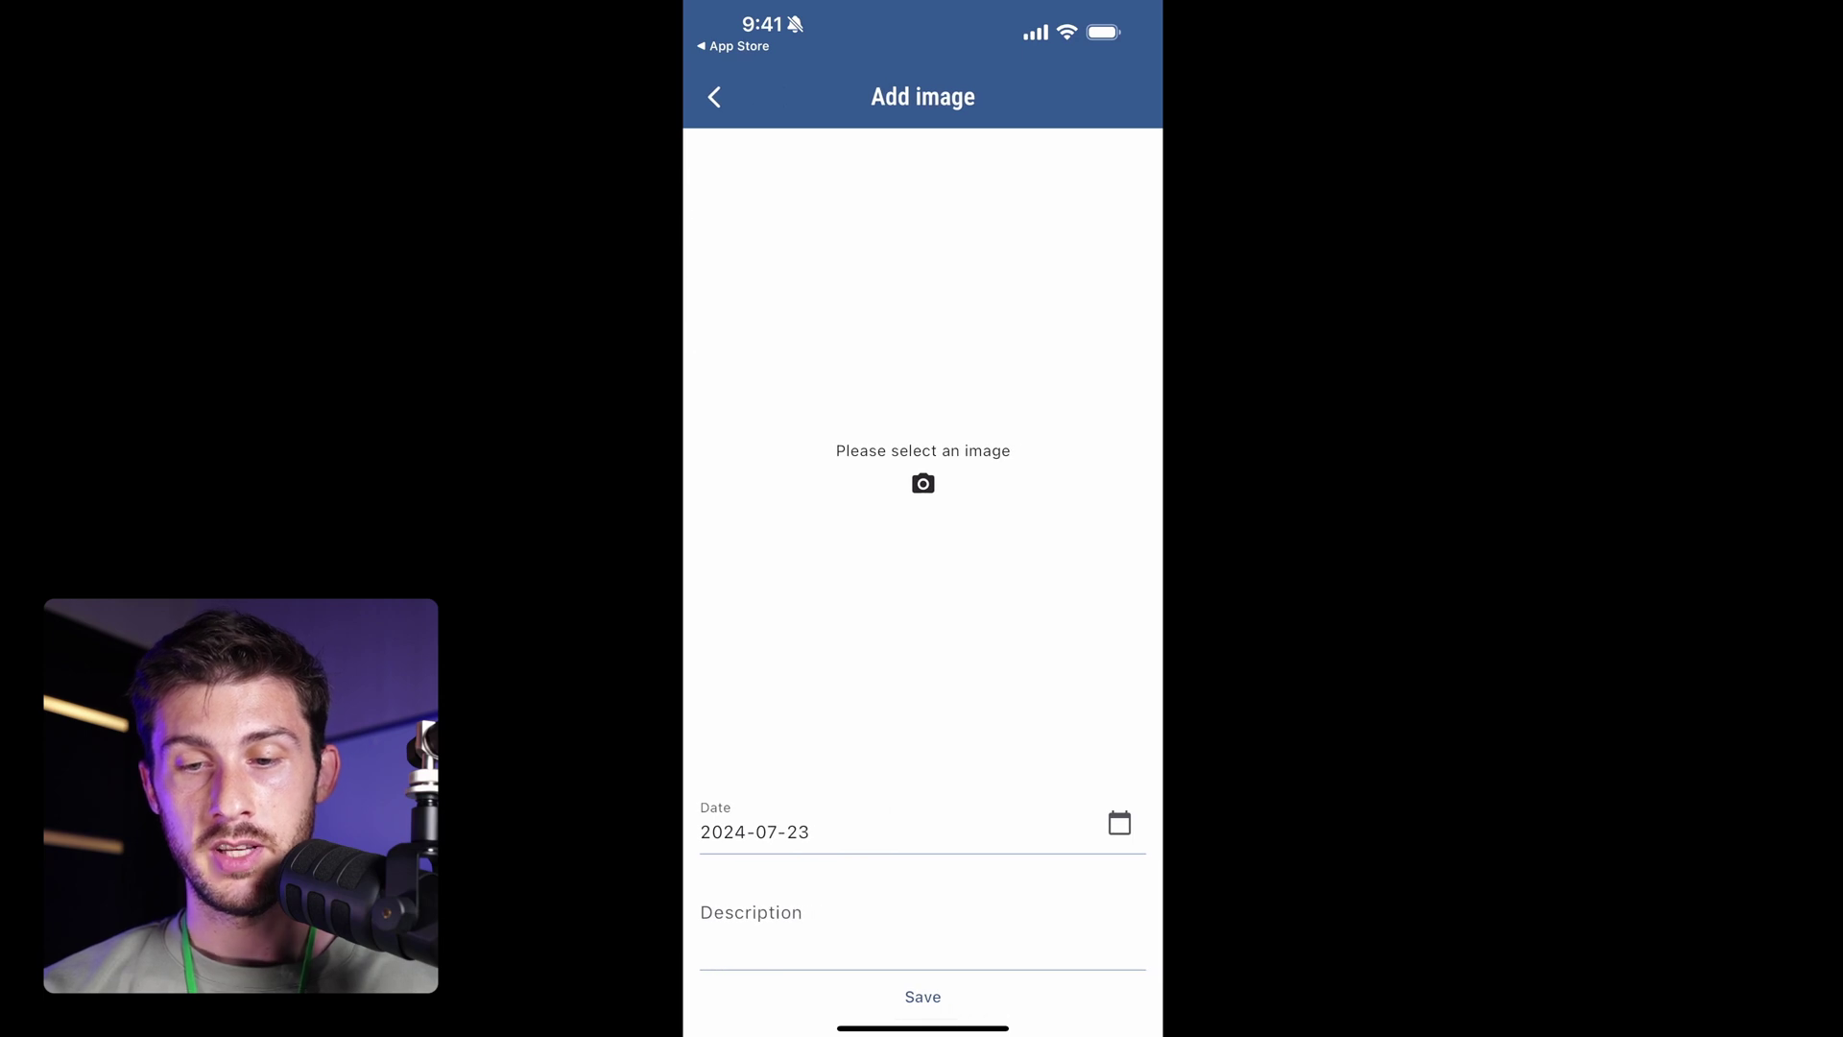
click(922, 483)
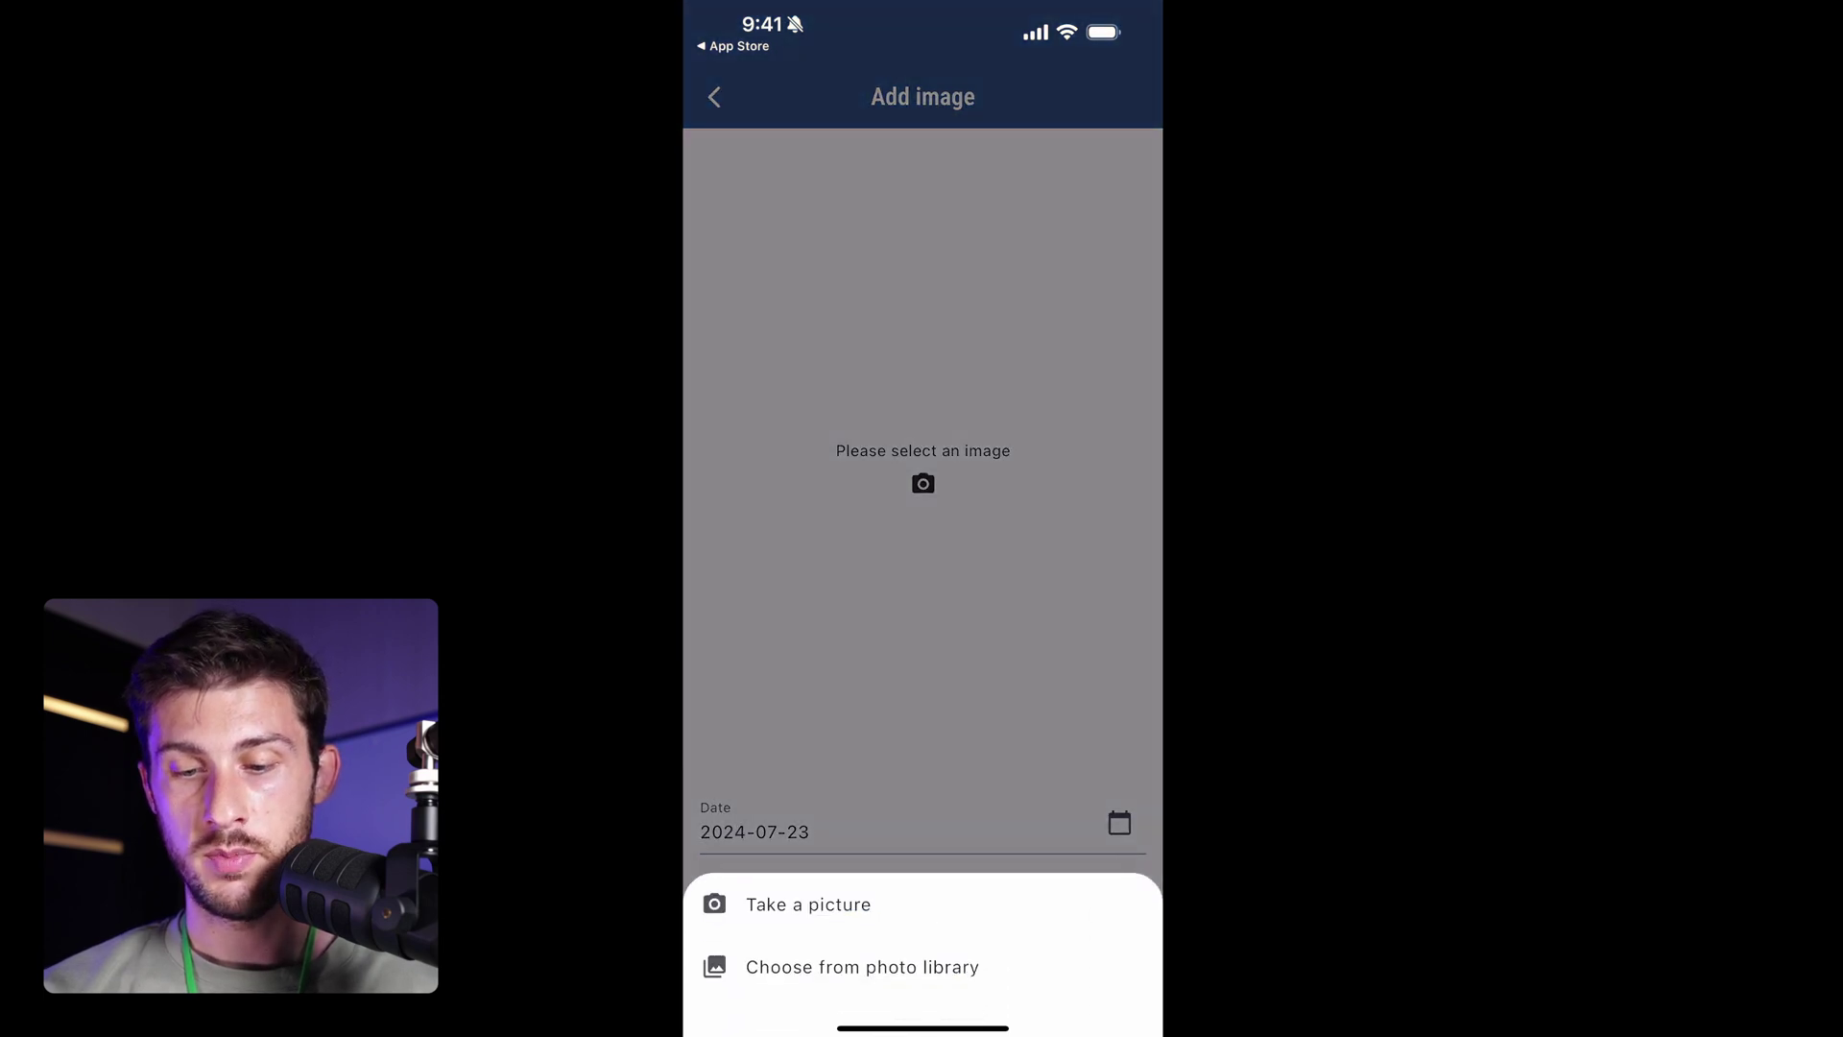
click(808, 905)
click(999, 601)
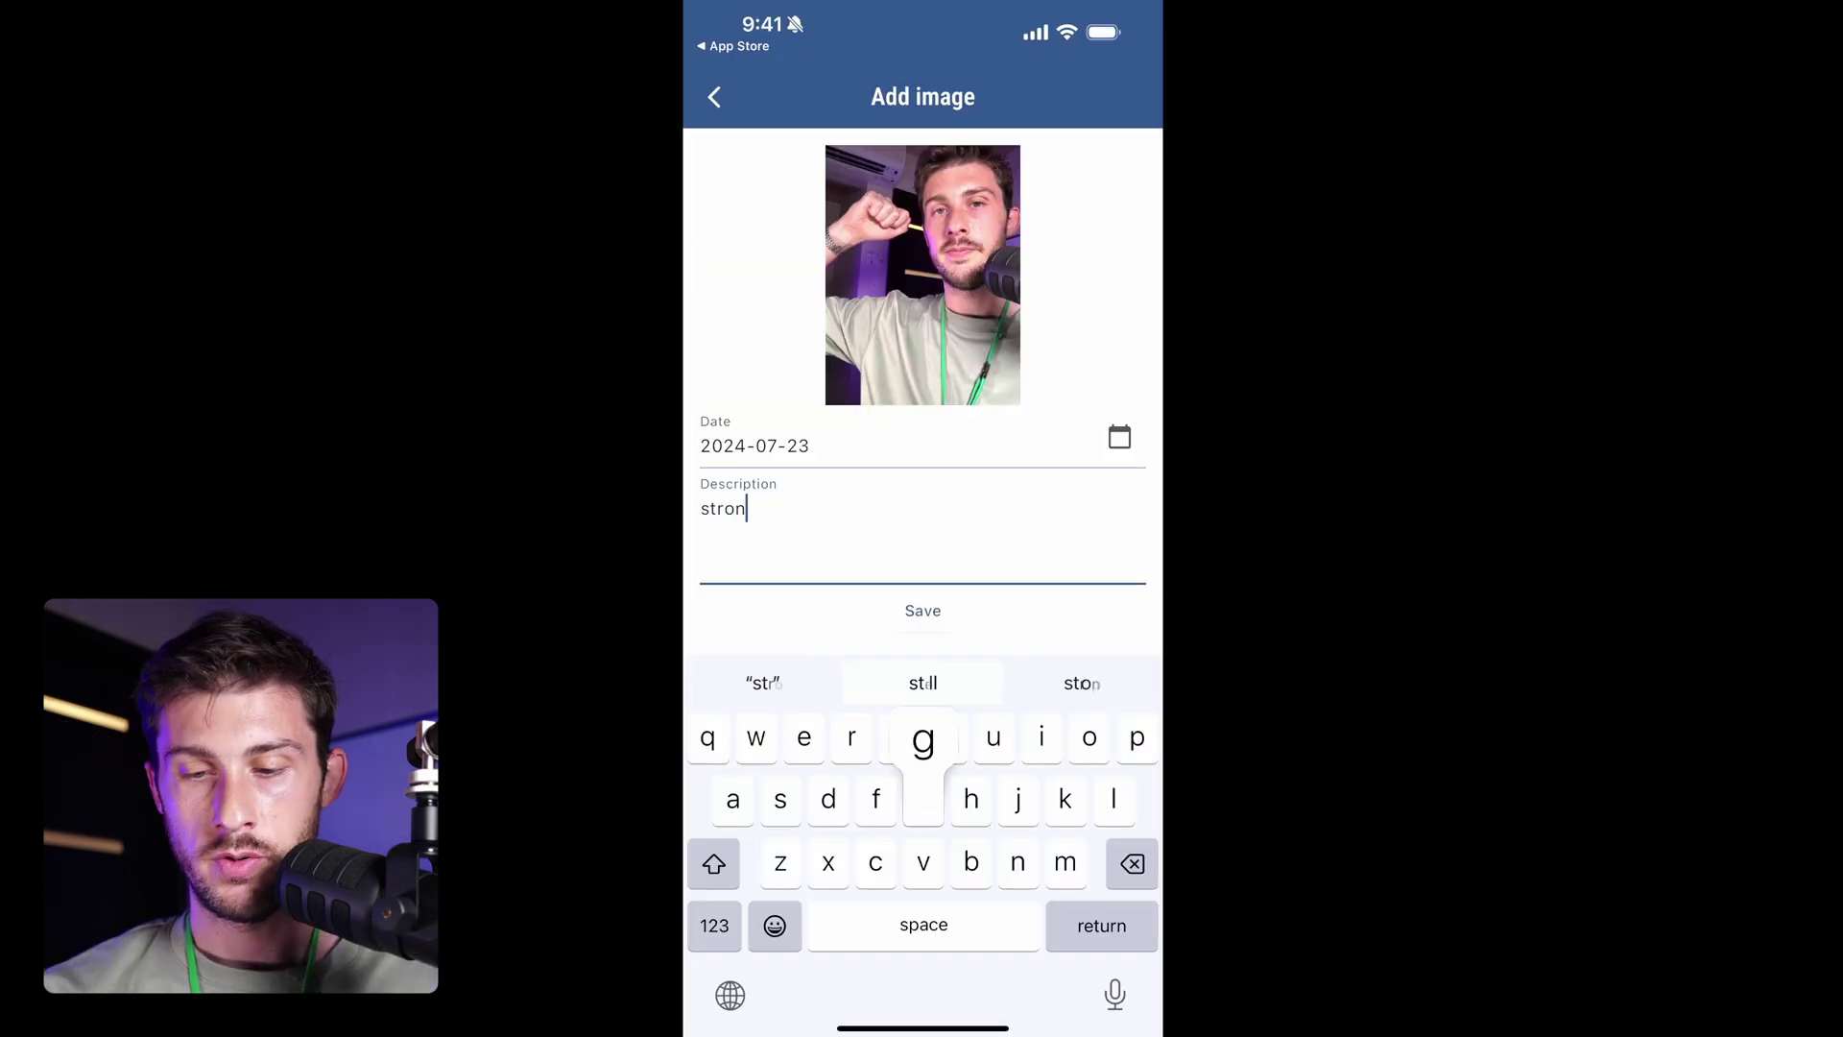
text(g)
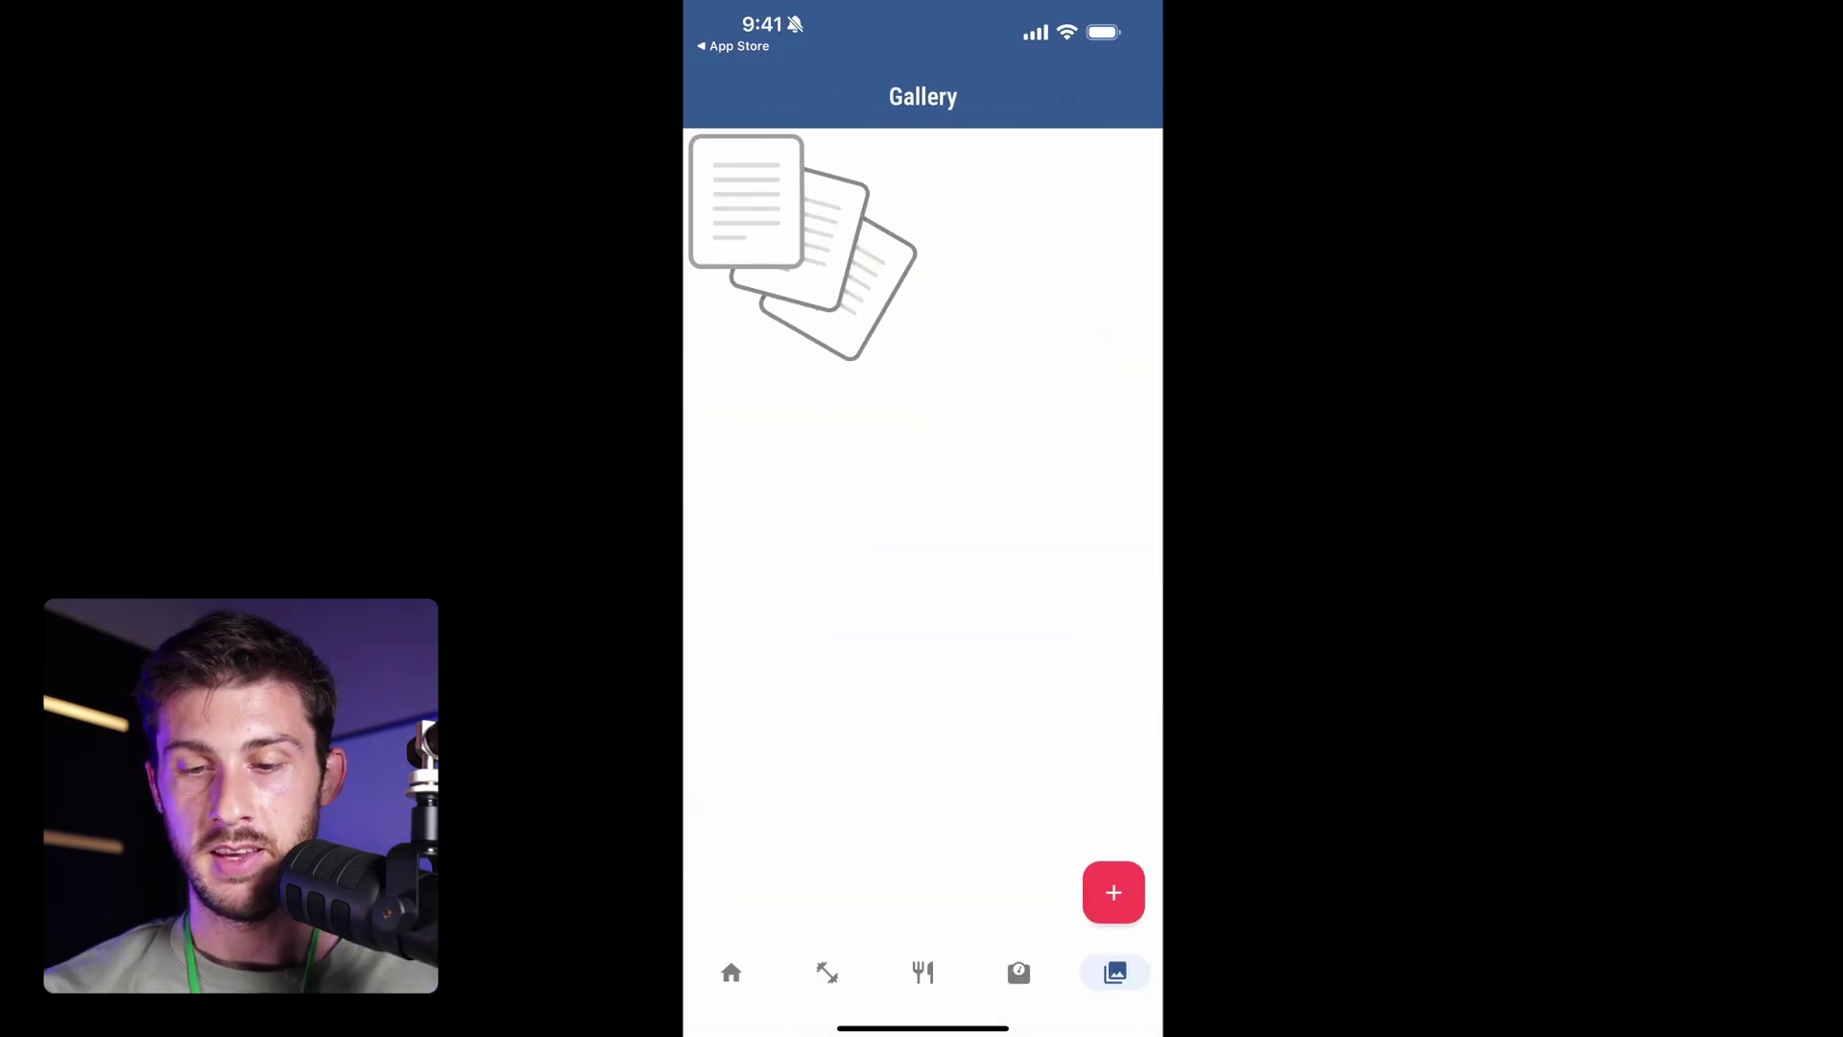